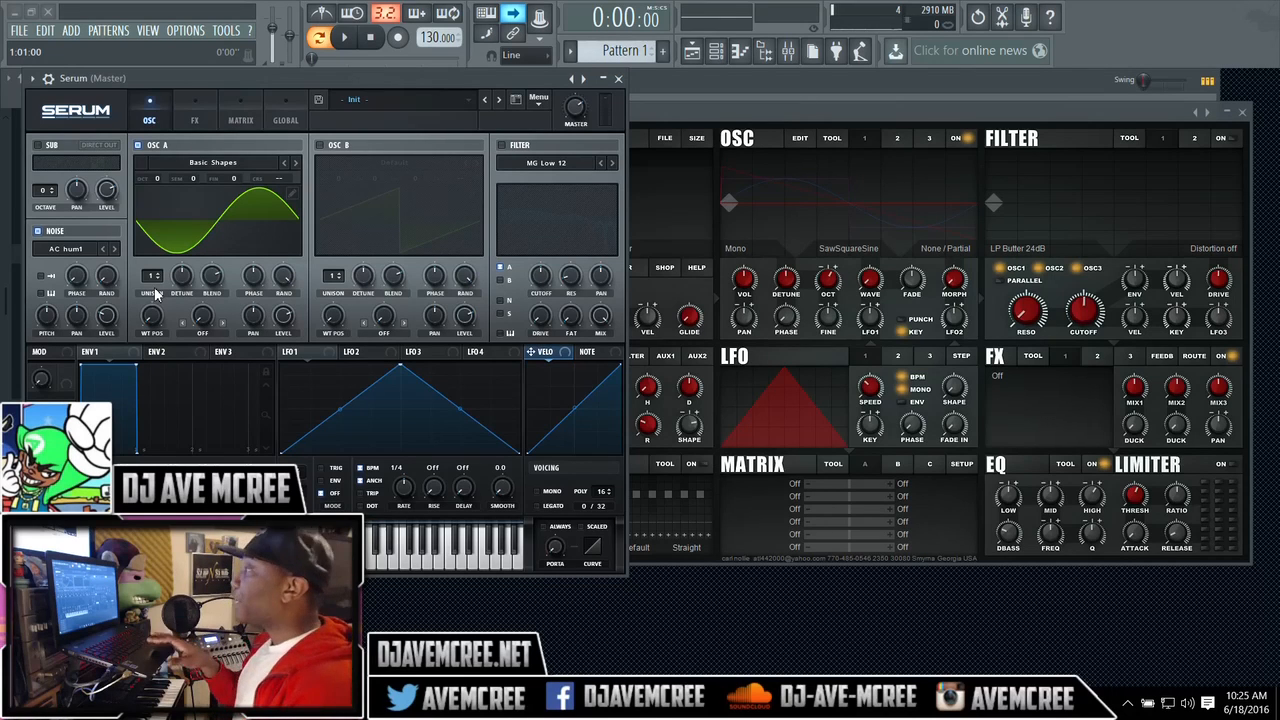
Compare the wavetable categories of Serum's oscillator A with the wavetable list of Icarus's oscillator 1.
{"action": "left_click", "coordinate": [701, 127]}
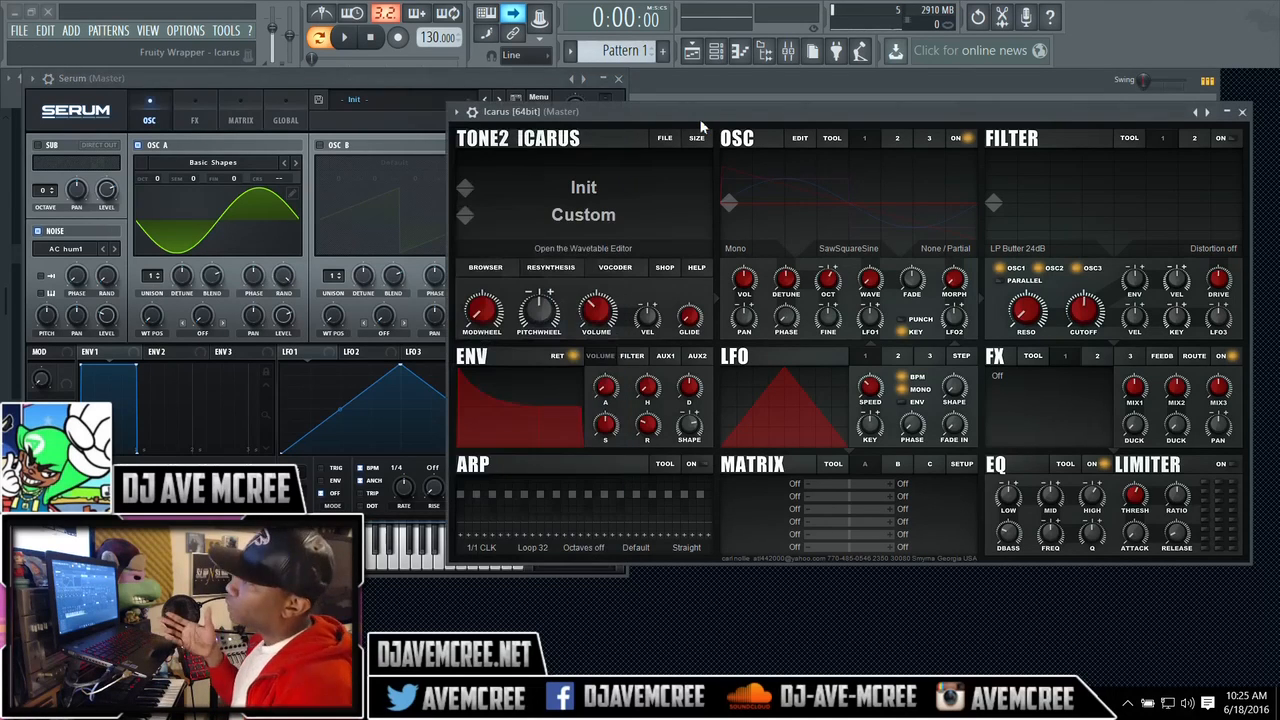
{"action": "left_click", "coordinate": [510, 77]}
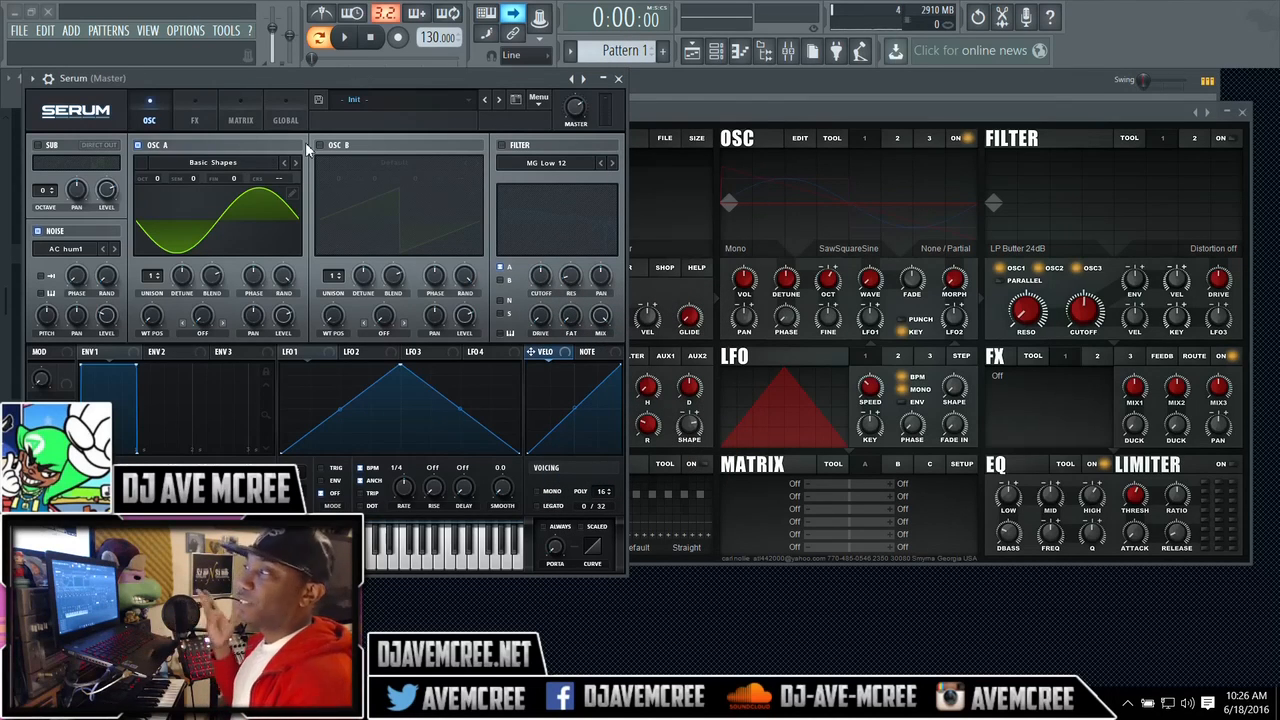
{"action": "left_click", "coordinate": [234, 164]}
{"action": "mouse_move", "coordinate": [238, 182]}
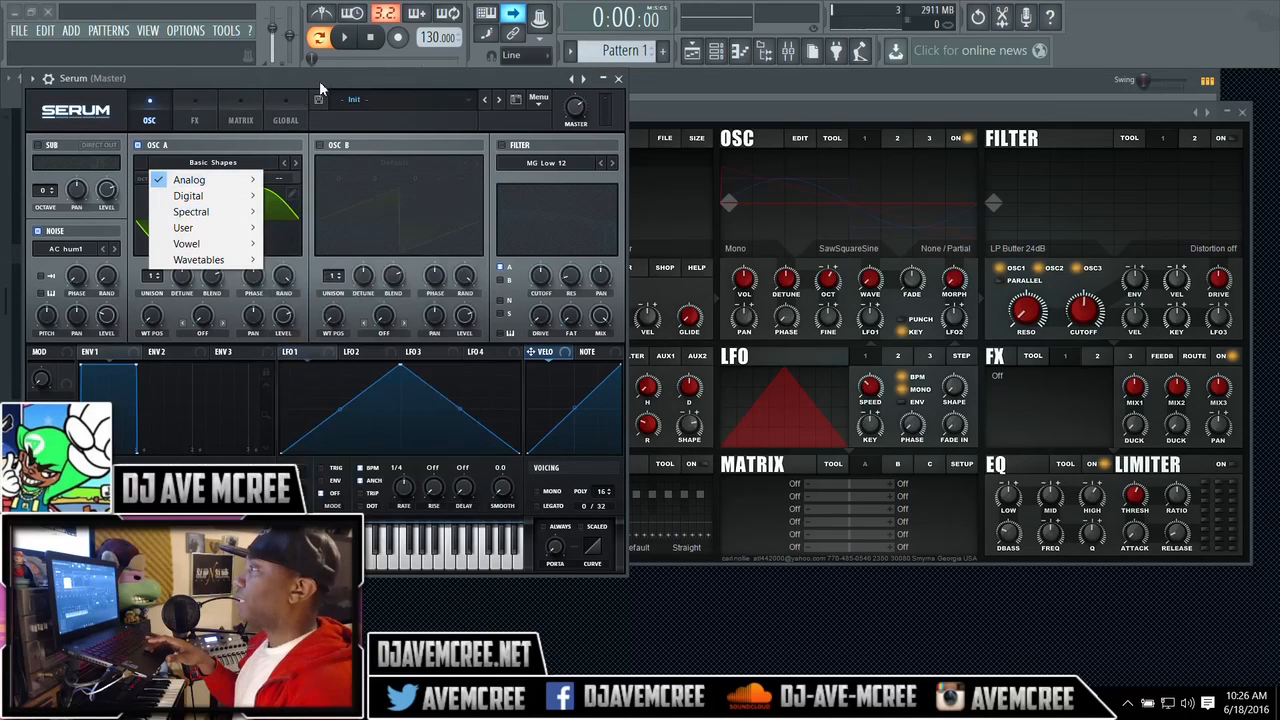
{"action": "left_click", "coordinate": [320, 78]}
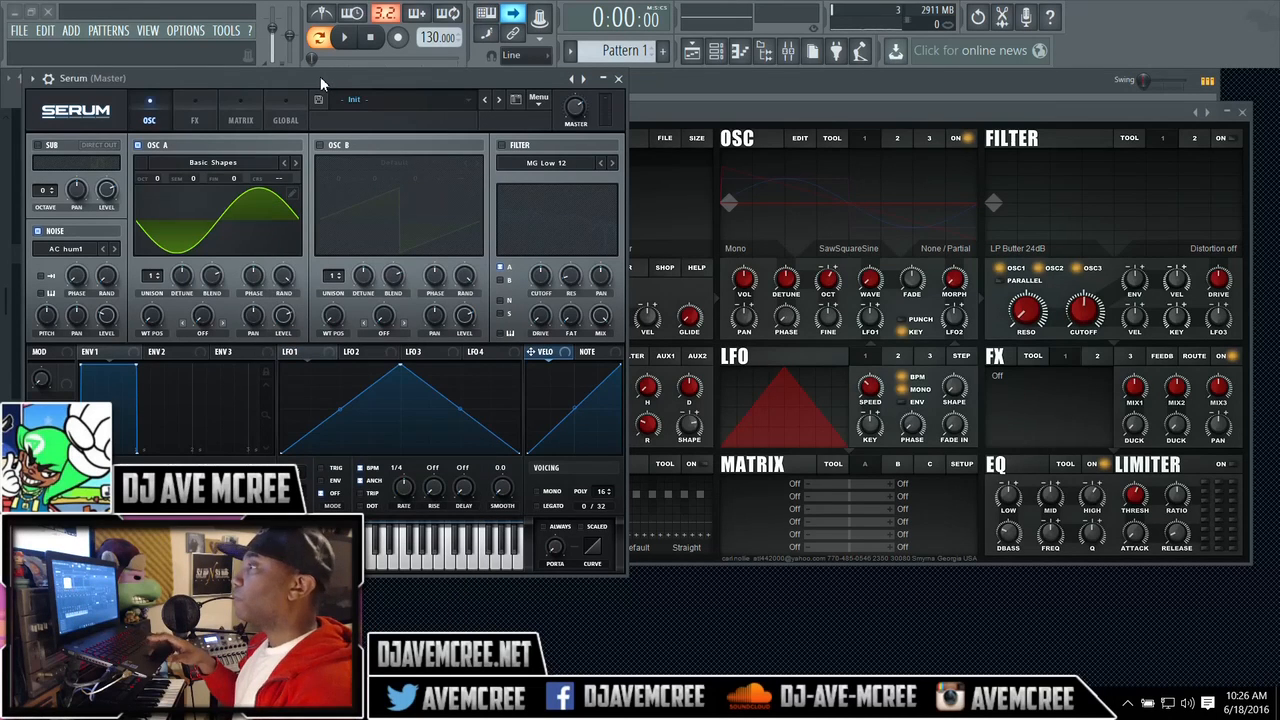
{"action": "left_click", "coordinate": [803, 110]}
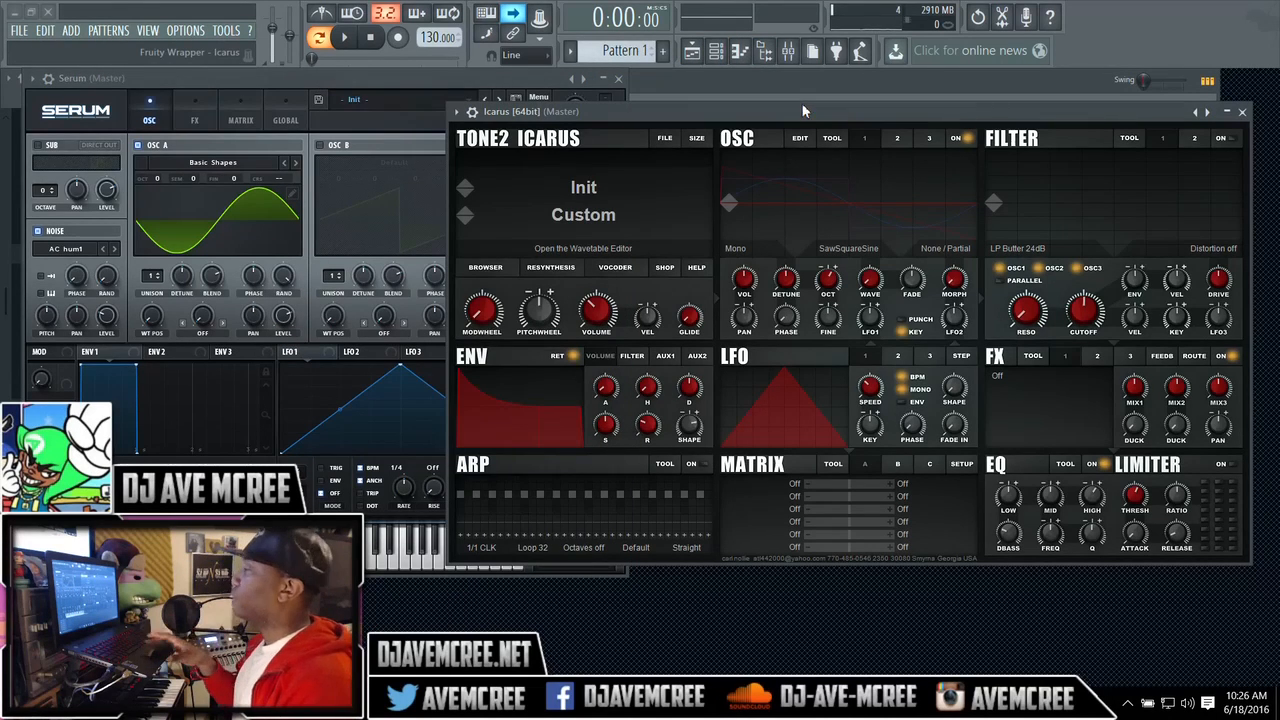
{"action": "left_click", "coordinate": [848, 246]}
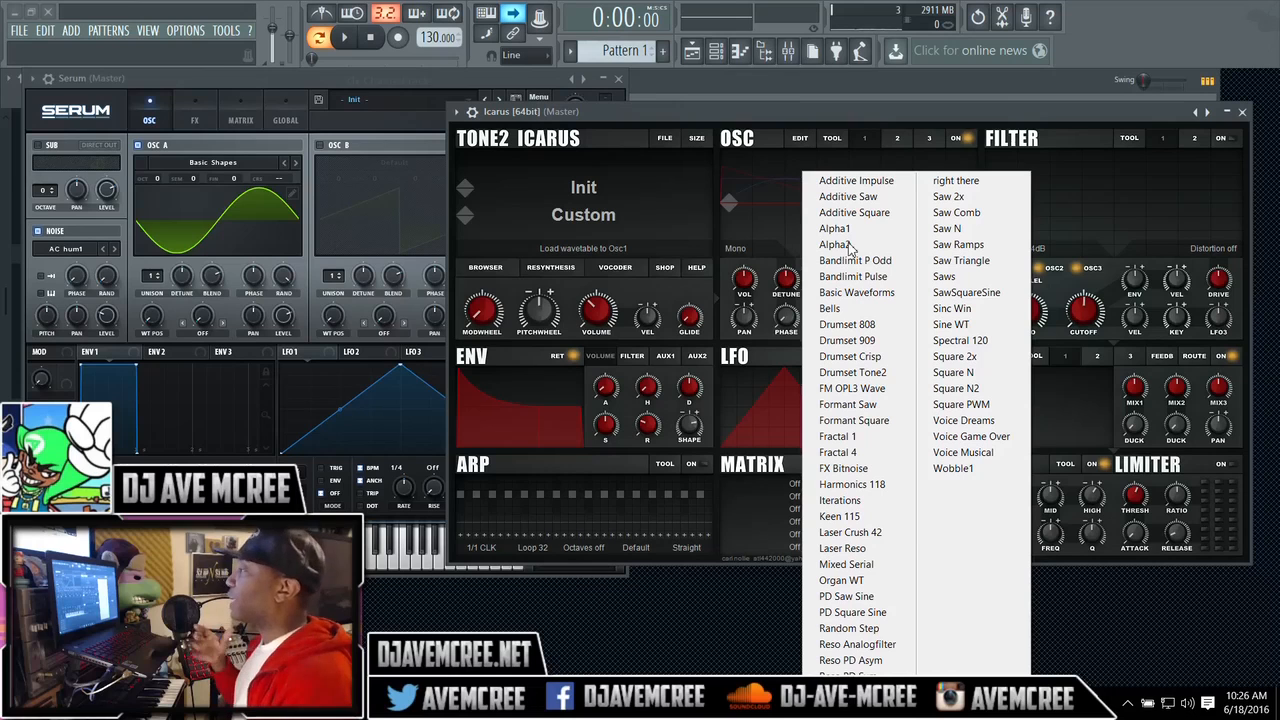
{"action": "left_click", "coordinate": [811, 111]}
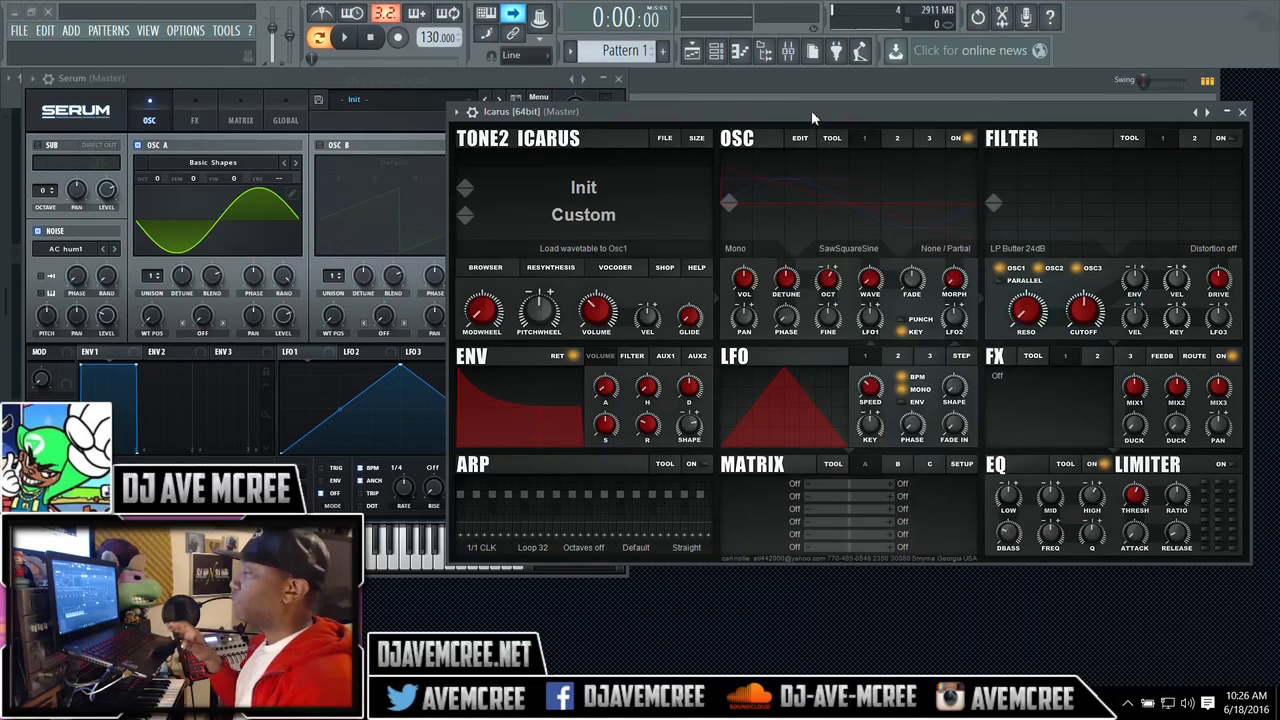
Switch to Serum, briefly toggle the sub oscillator on and off, and examine the available noise categories.
{"action": "left_click", "coordinate": [357, 80]}
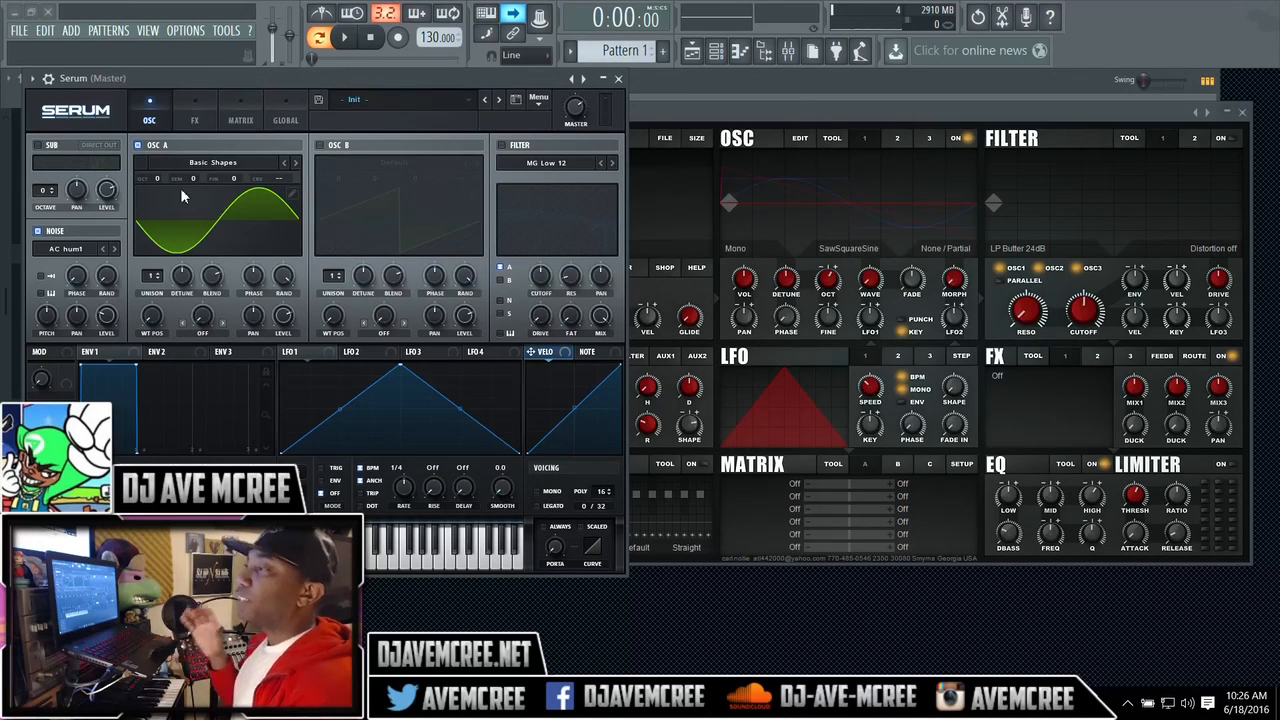
{"action": "left_click", "coordinate": [38, 145]}
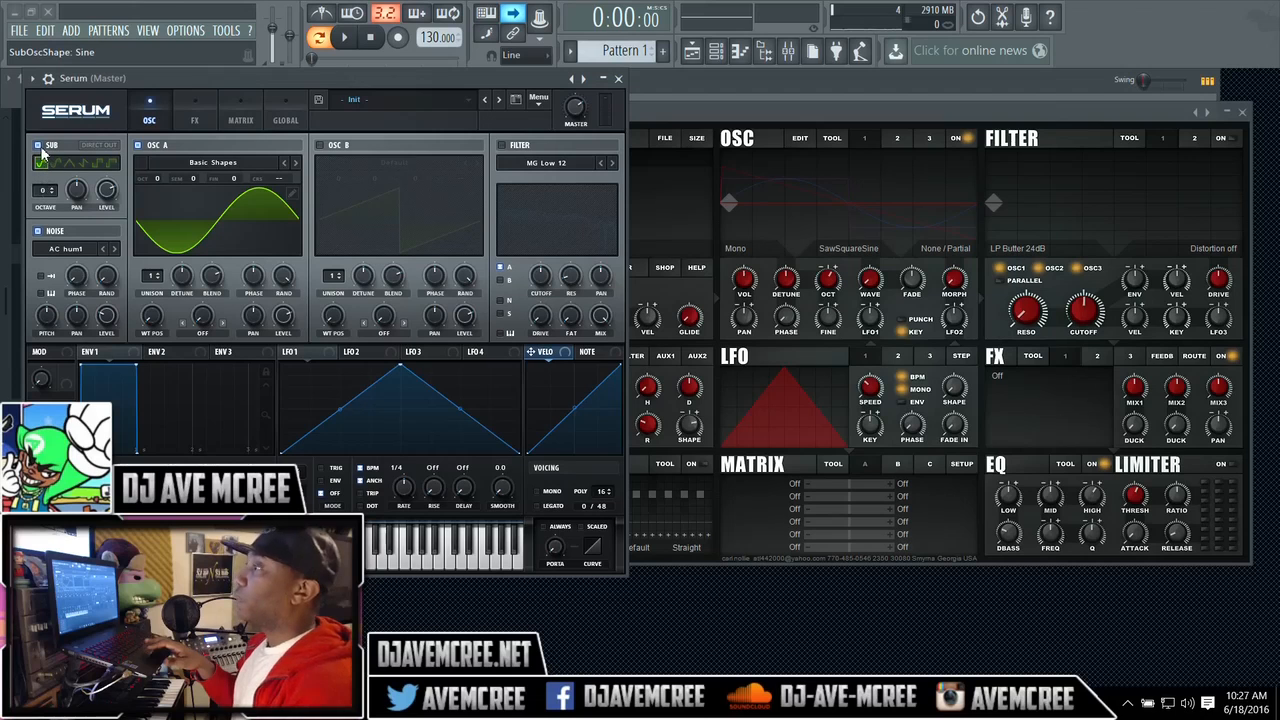
{"action": "left_click", "coordinate": [40, 146]}
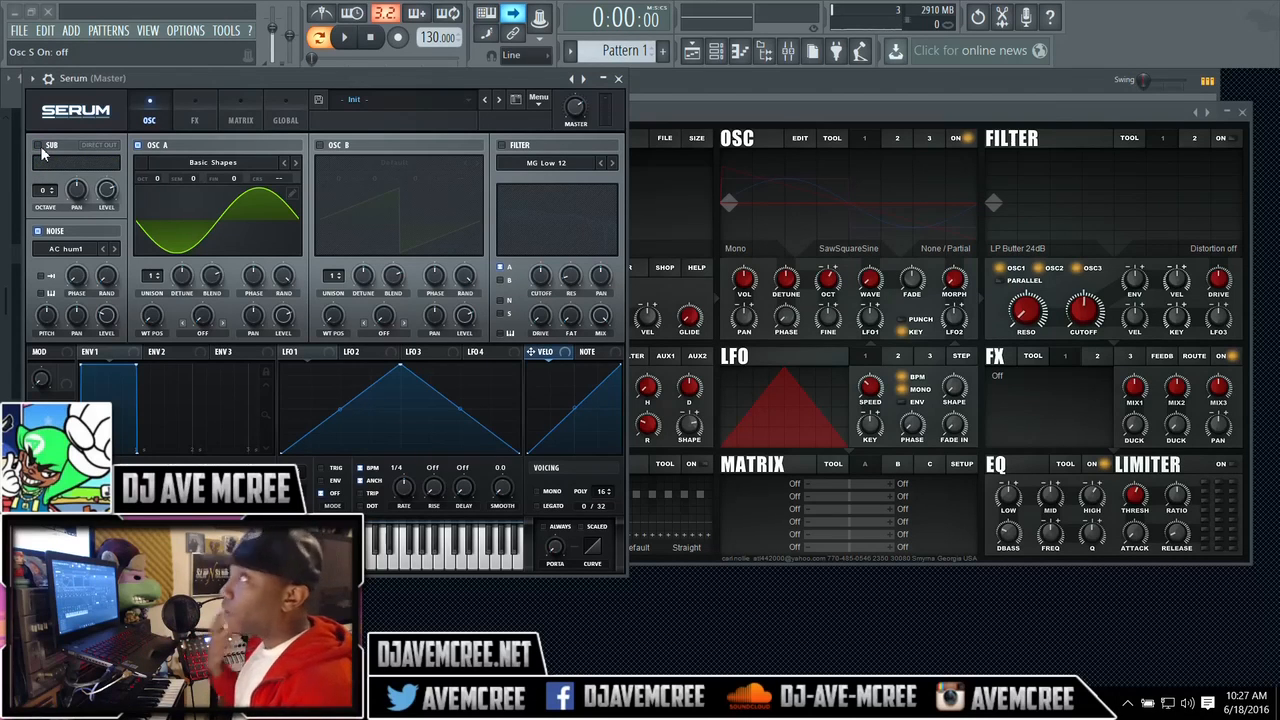
{"action": "left_click", "coordinate": [68, 255]}
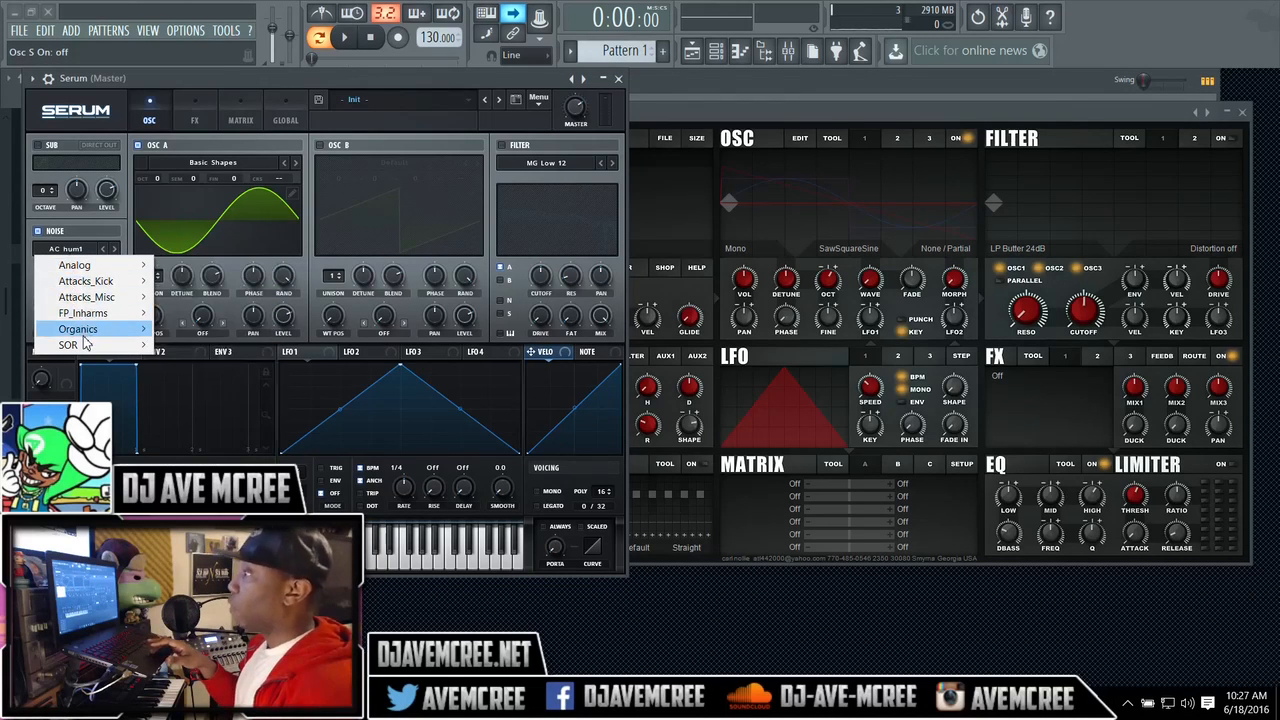
{"action": "left_click", "coordinate": [103, 222]}
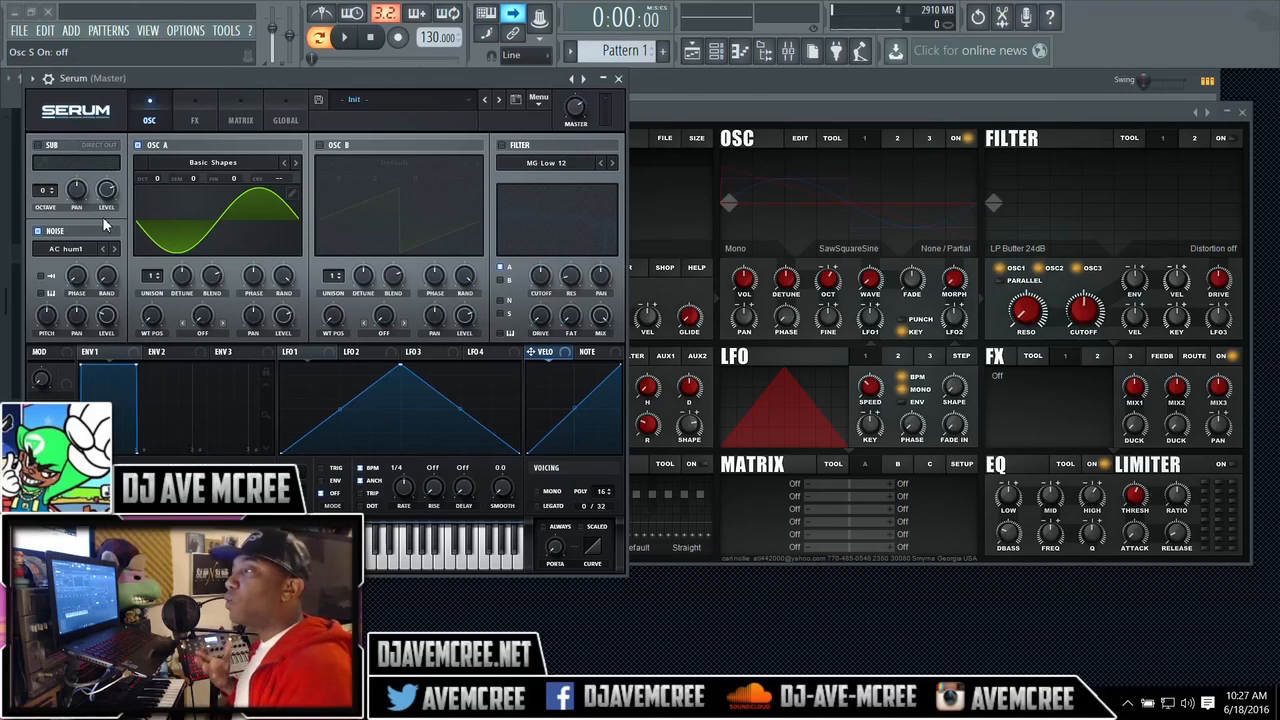
Enable pitch tracking for Serum's noise oscillator and switch the noise oscillator off.
{"action": "left_click", "coordinate": [43, 292]}
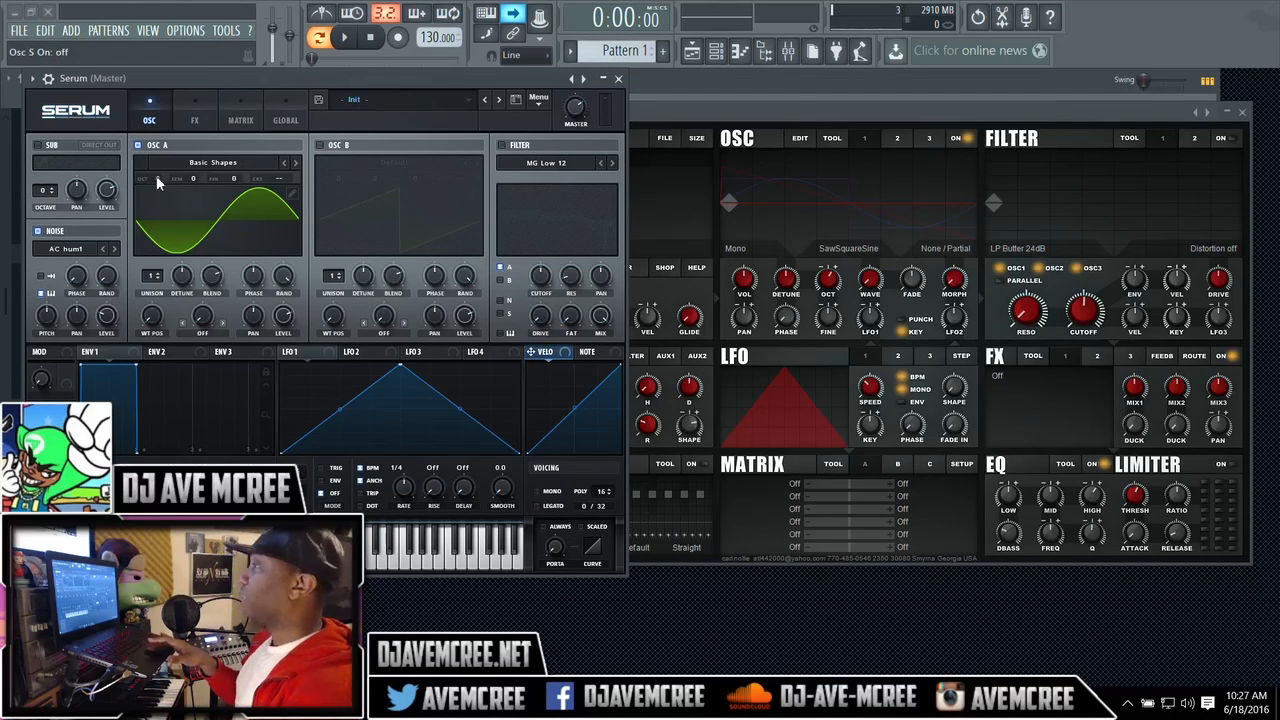
{"action": "left_click", "coordinate": [38, 231]}
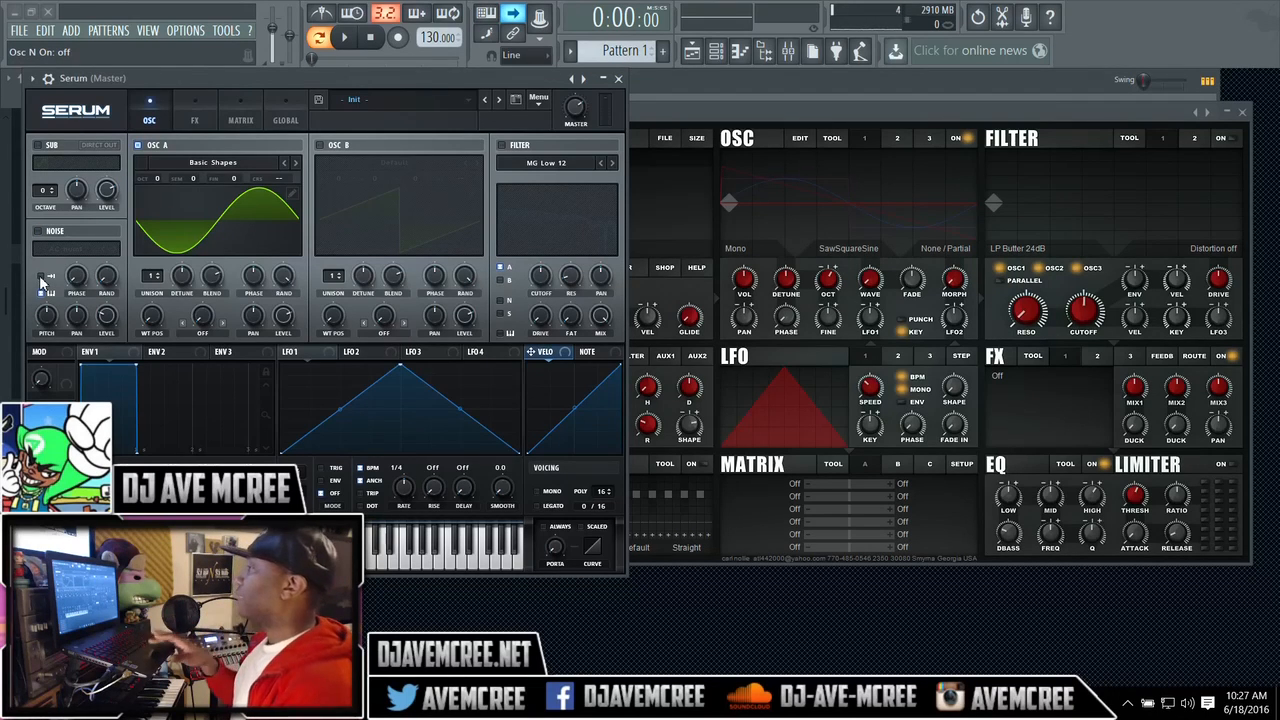
Switch to Icarus, examine its additional oscillators and oscillator 3's wavetable list, and return to oscillator 1.
{"action": "left_click", "coordinate": [703, 151]}
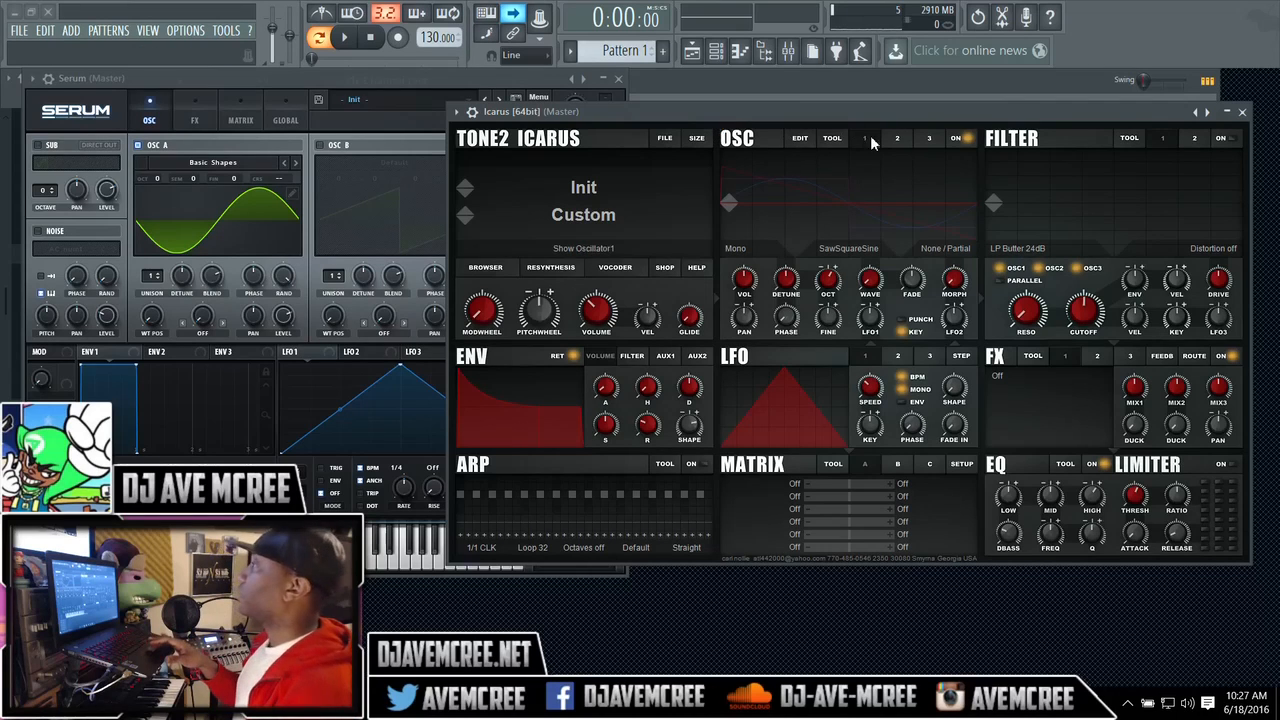
{"action": "left_click", "coordinate": [910, 145]}
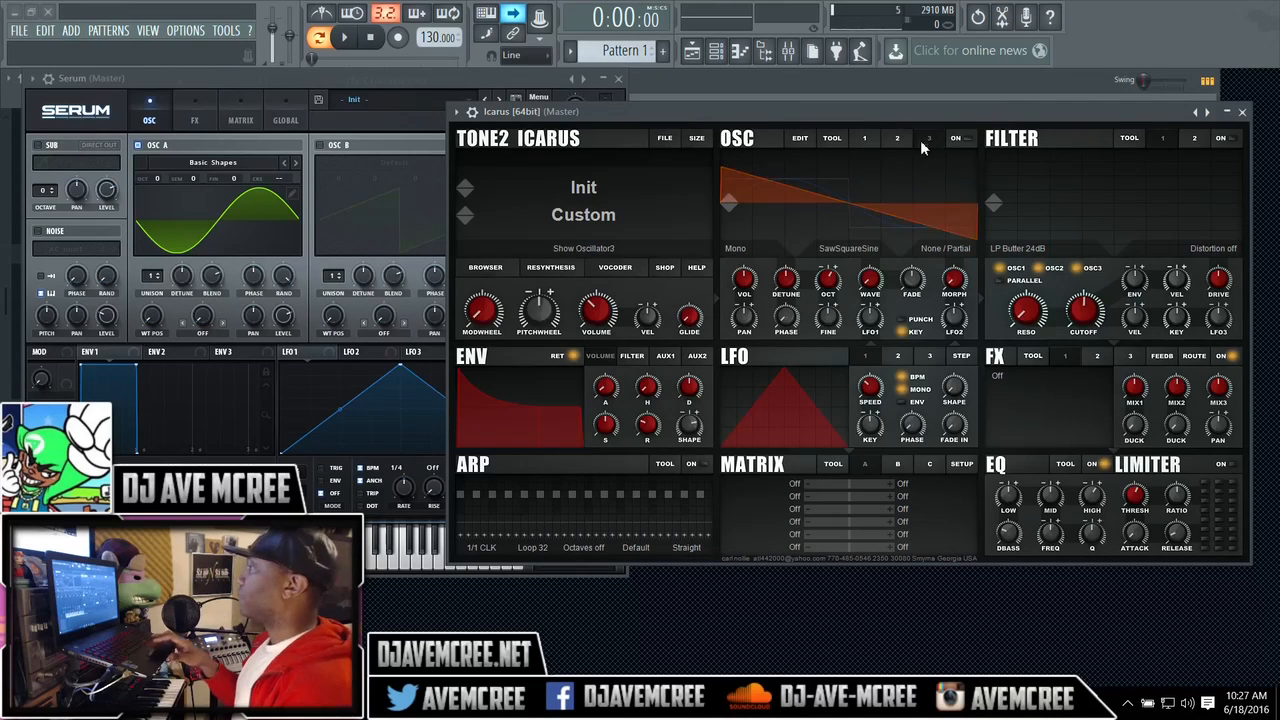
{"action": "left_click", "coordinate": [850, 249]}
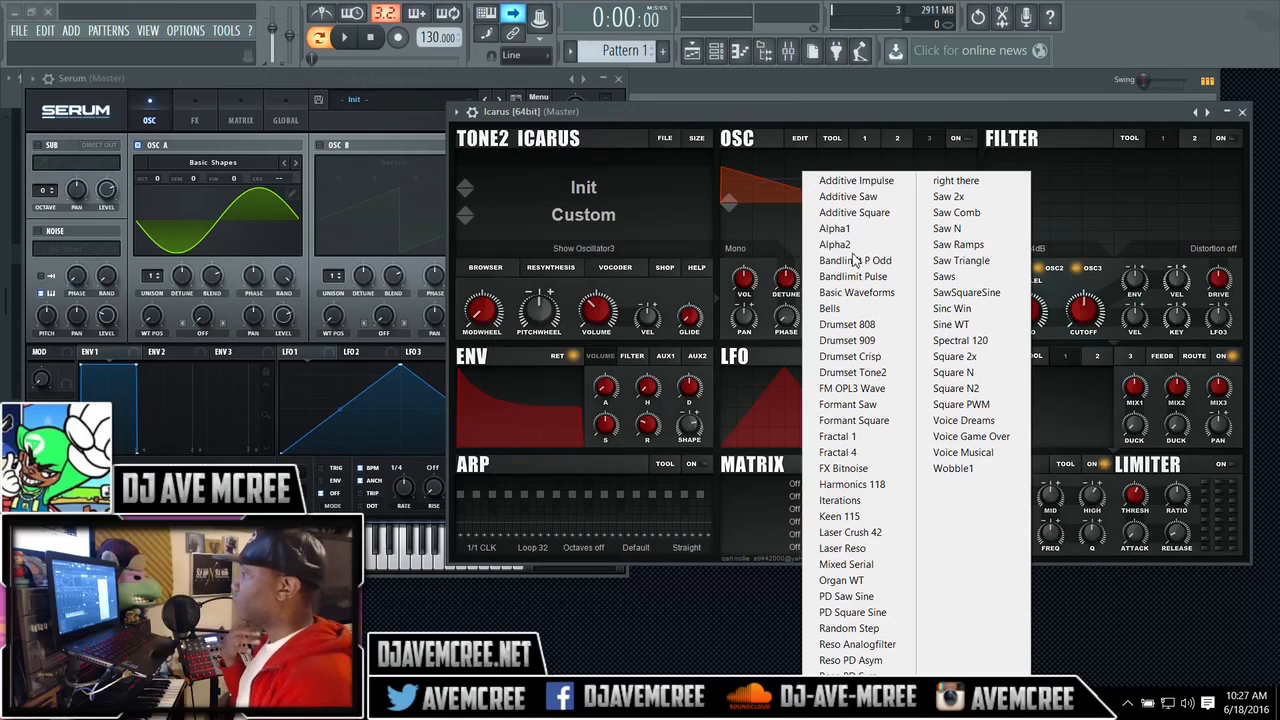
{"action": "left_click", "coordinate": [818, 108]}
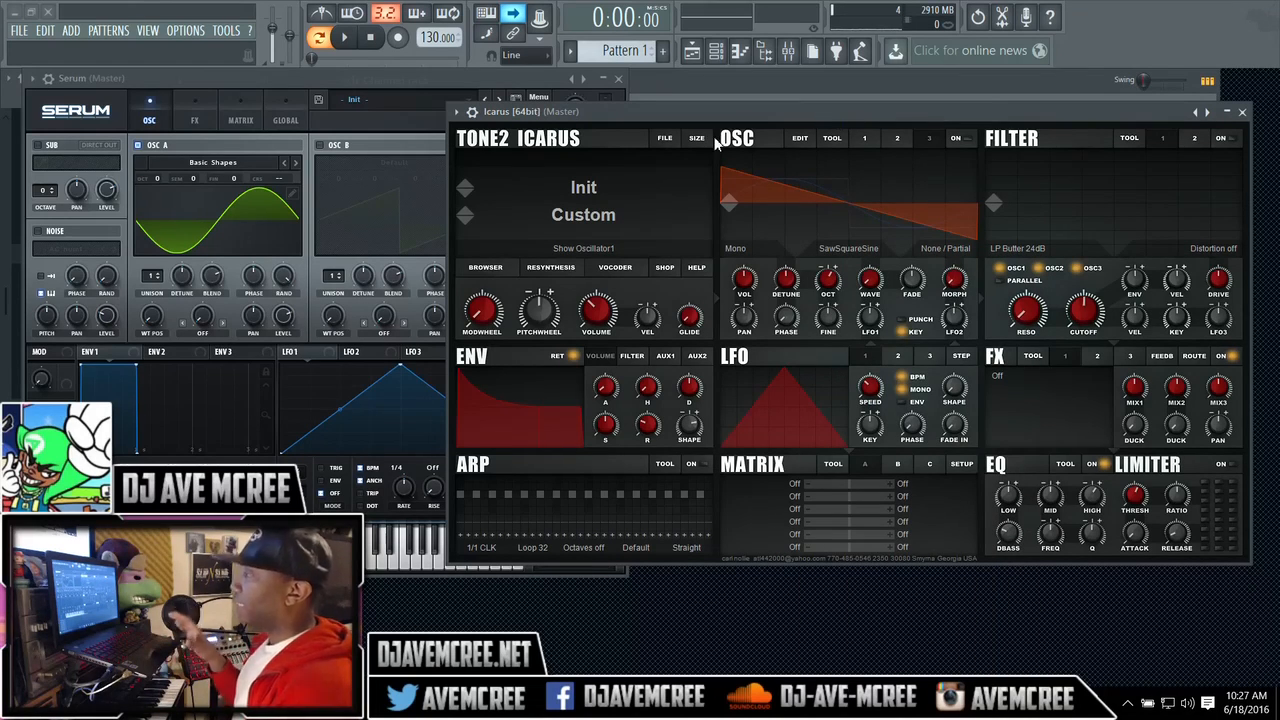
{"action": "left_click", "coordinate": [862, 139]}
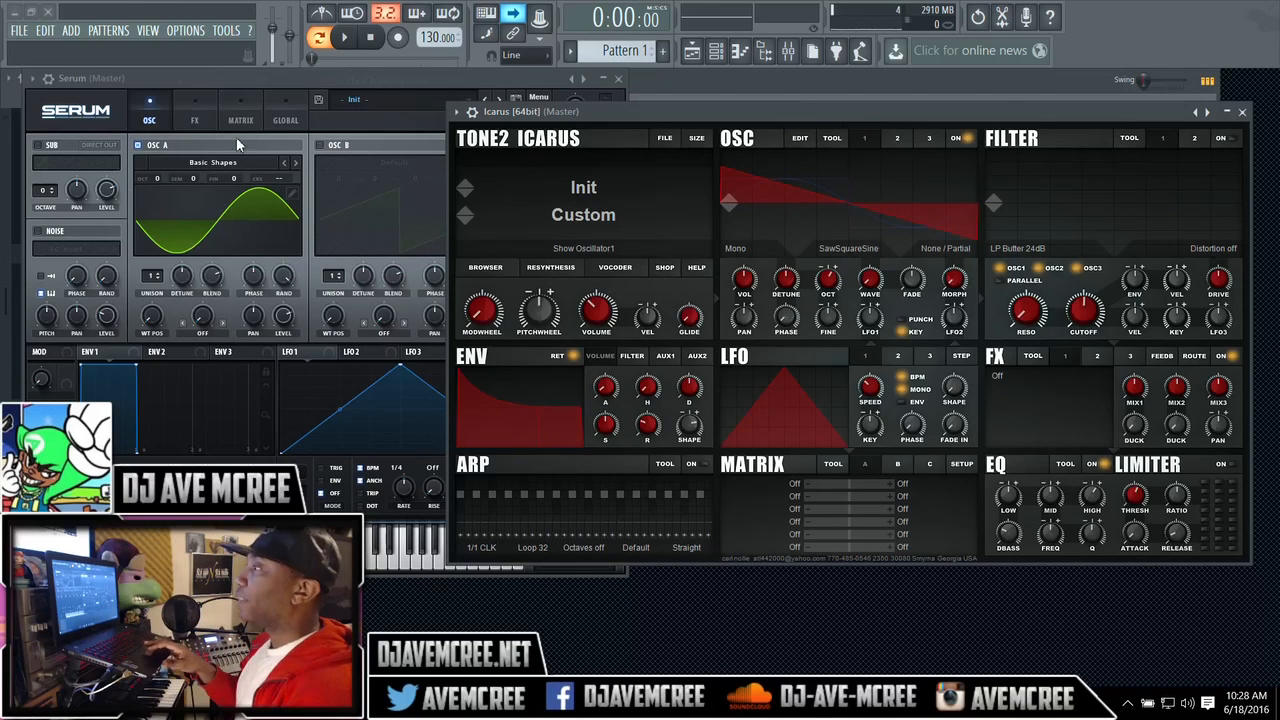
Switch to Serum and set oscillator A's wavetable position to 2 for a saw shape, matching Icarus.
{"action": "left_click", "coordinate": [263, 77]}
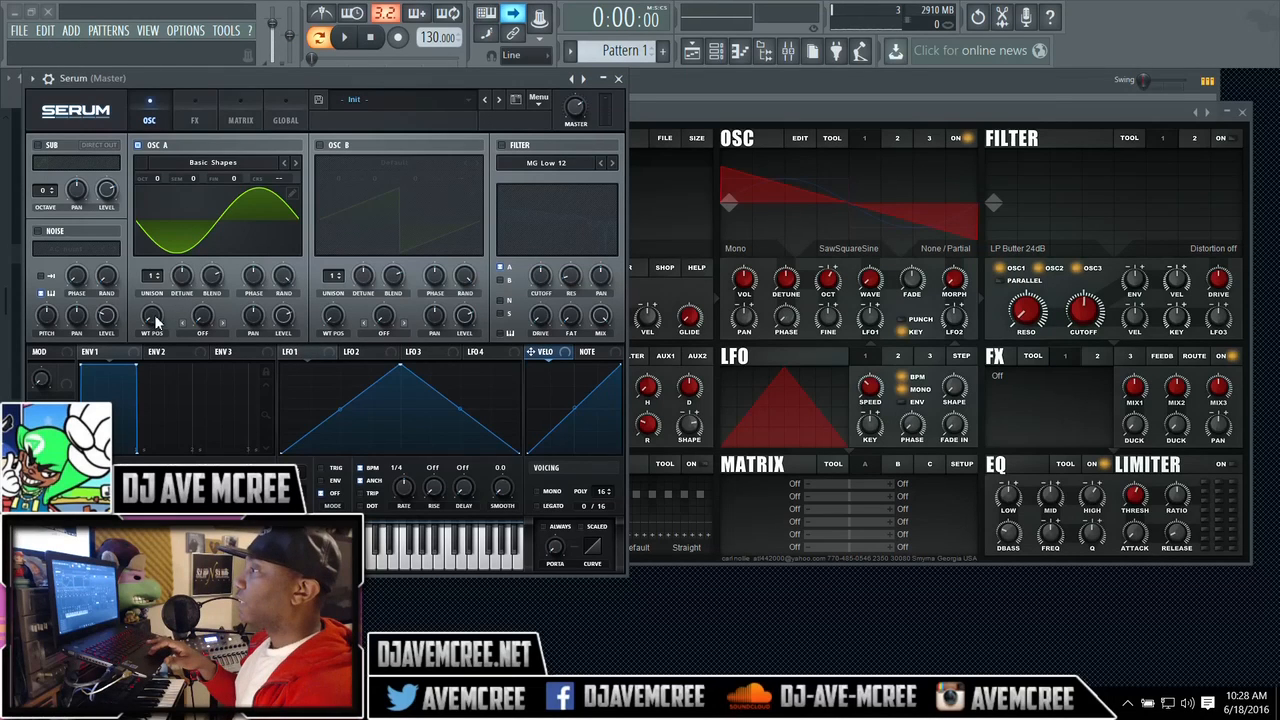
{"action": "left_click_drag", "start_coordinate": [150, 305], "coordinate": [148, 283]}
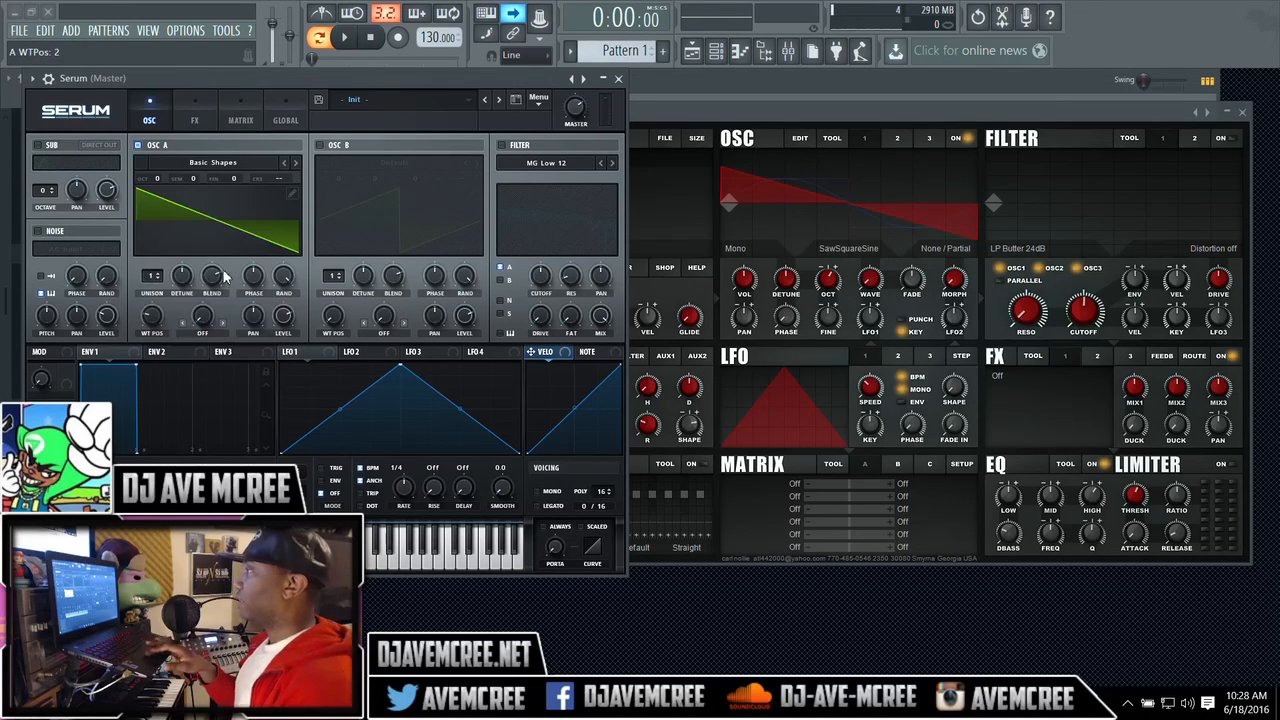
{"action": "left_click", "coordinate": [668, 234]}
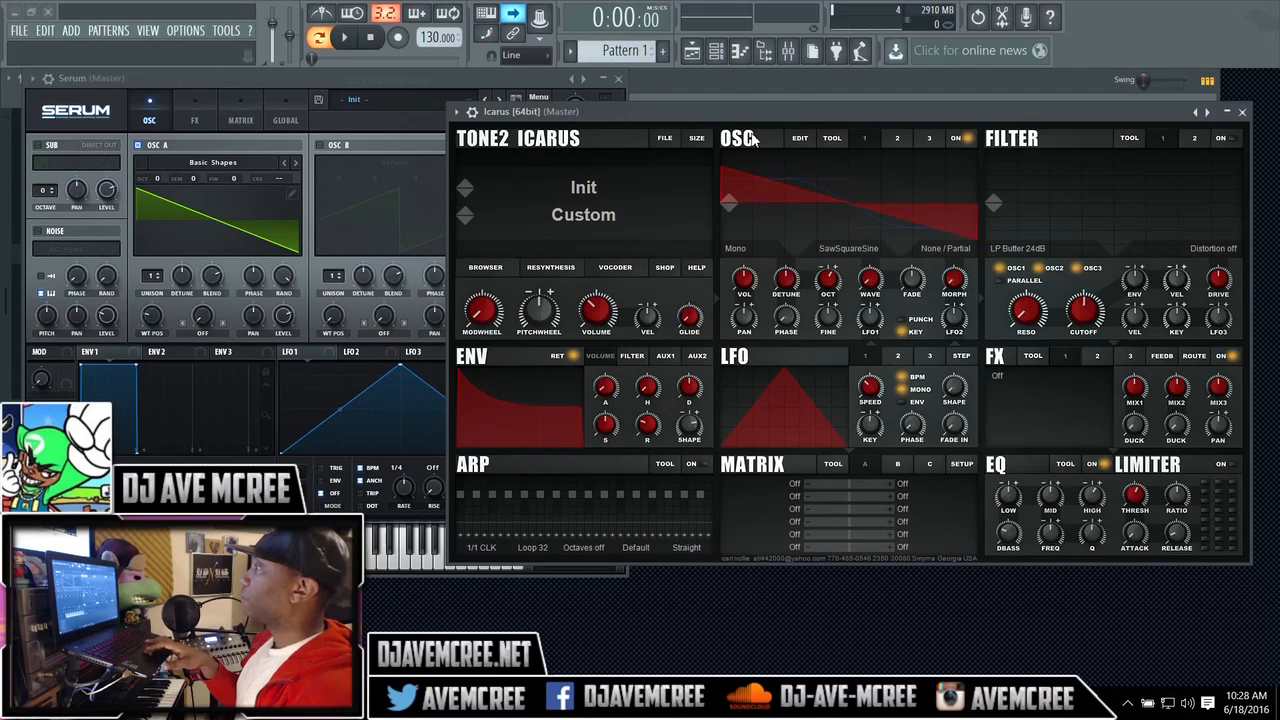
In Serum, set oscillator A's unison to 6 voices, adjust its detune and set the unison blend to 78.
{"action": "left_click", "coordinate": [391, 80]}
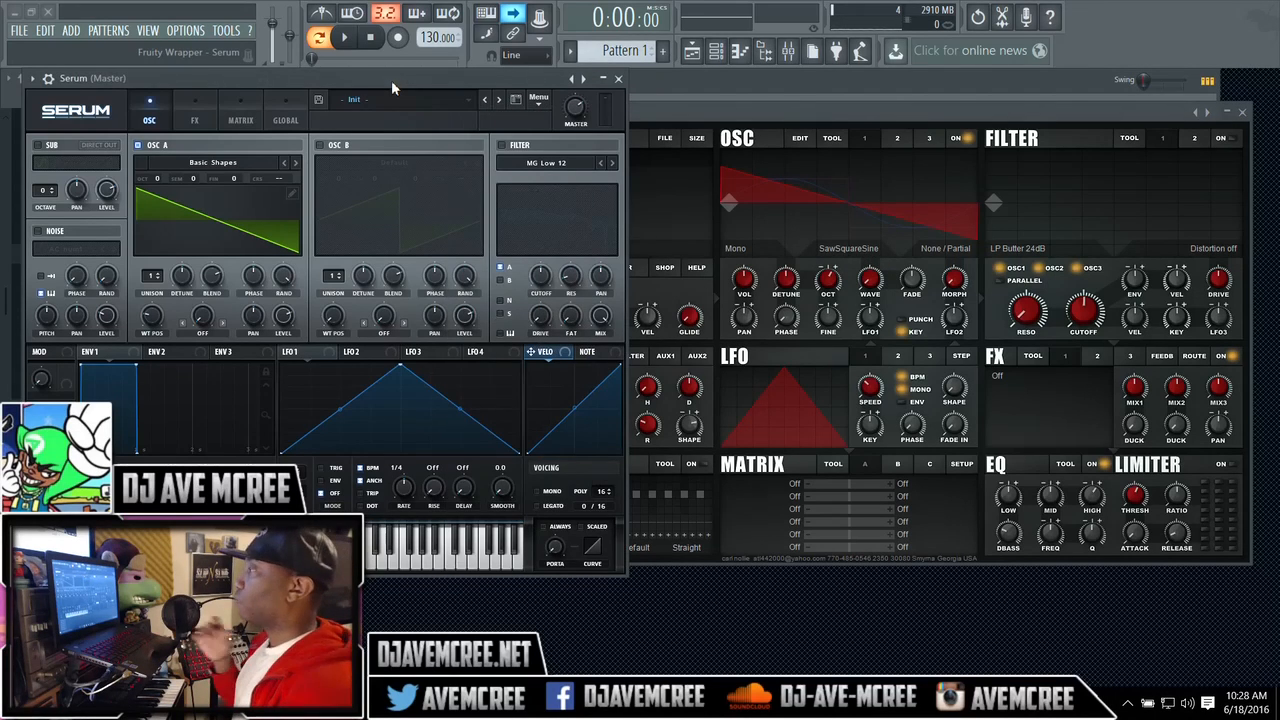
{"action": "left_click", "coordinate": [152, 278]}
{"action": "left_click_drag", "start_coordinate": [152, 280], "coordinate": [150, 219]}
{"action": "left_click_drag", "start_coordinate": [181, 277], "coordinate": [190, 340]}
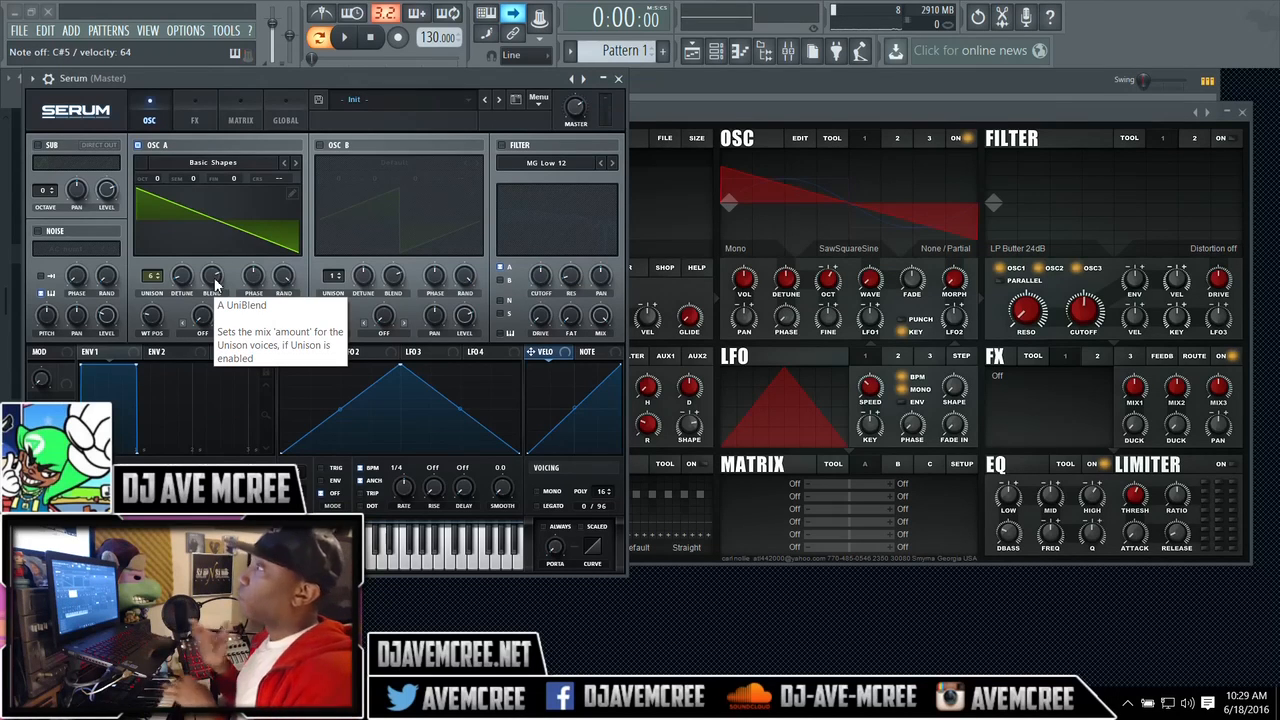
{"action": "mouse_move", "coordinate": [180, 276]}
{"action": "left_mouse_down"}
{"action": "mouse_move", "coordinate": [164, 192]}
{"action": "mouse_move", "coordinate": [178, 274]}
{"action": "left_mouse_up"}
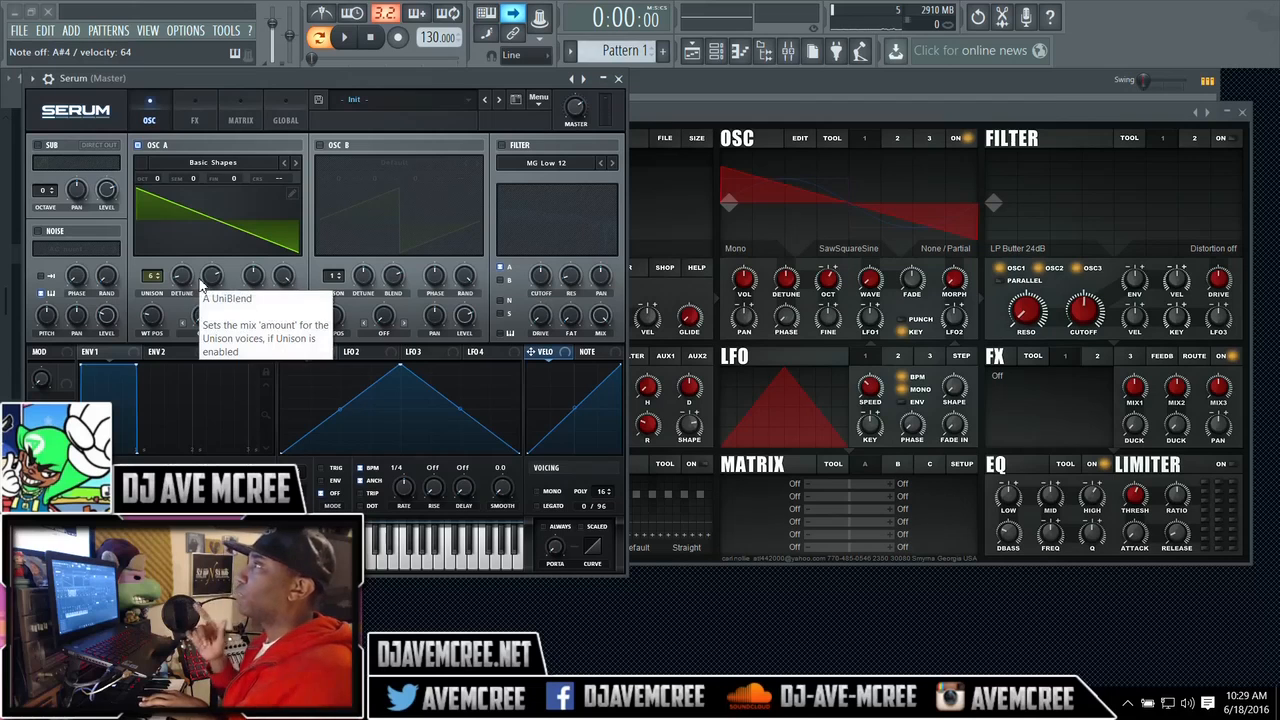
{"action": "left_click_drag", "start_coordinate": [201, 286], "coordinate": [194, 251]}
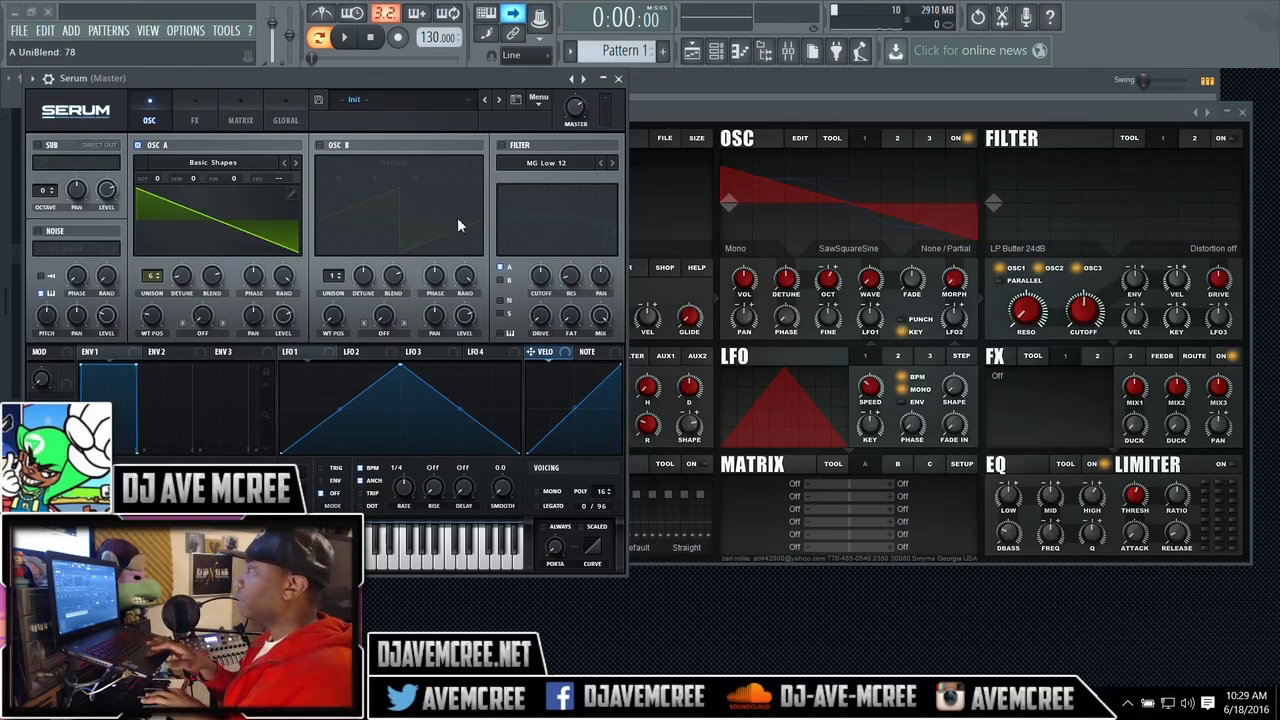
Set Icarus's master volume to 43 and switch back to Serum to compare the loudness.
{"action": "left_click", "coordinate": [722, 130]}
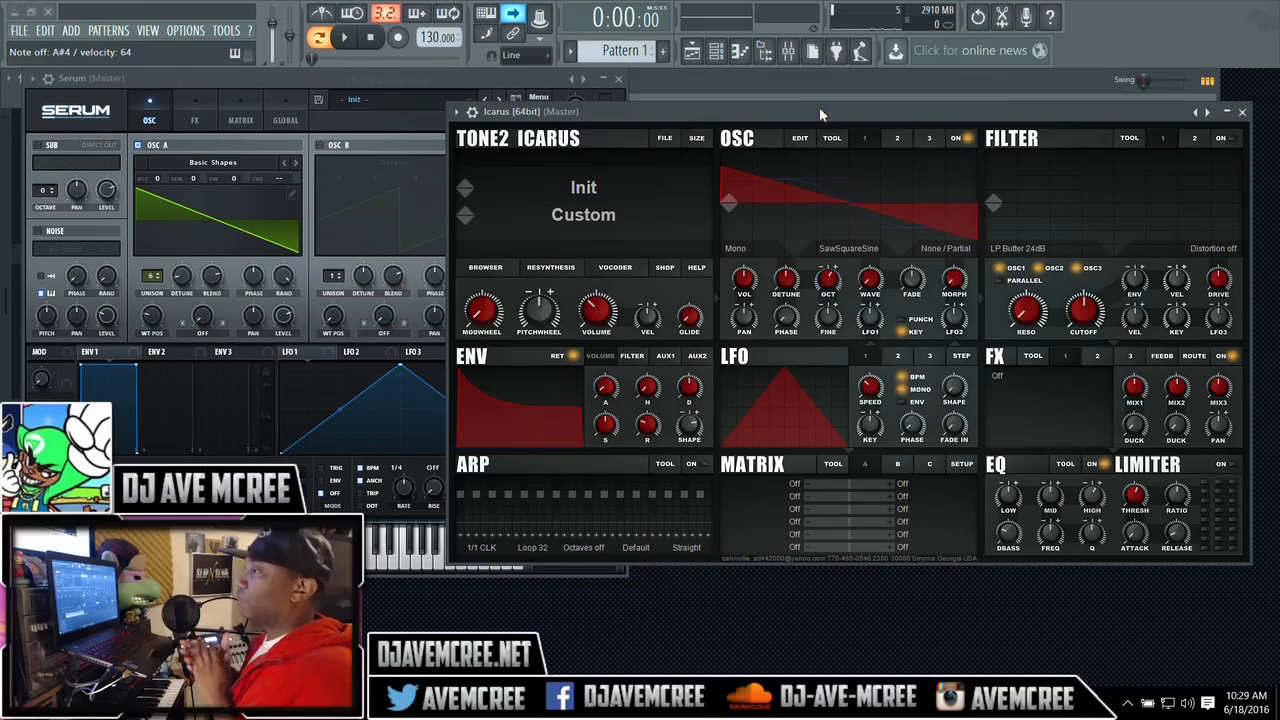
{"action": "mouse_move", "coordinate": [604, 312]}
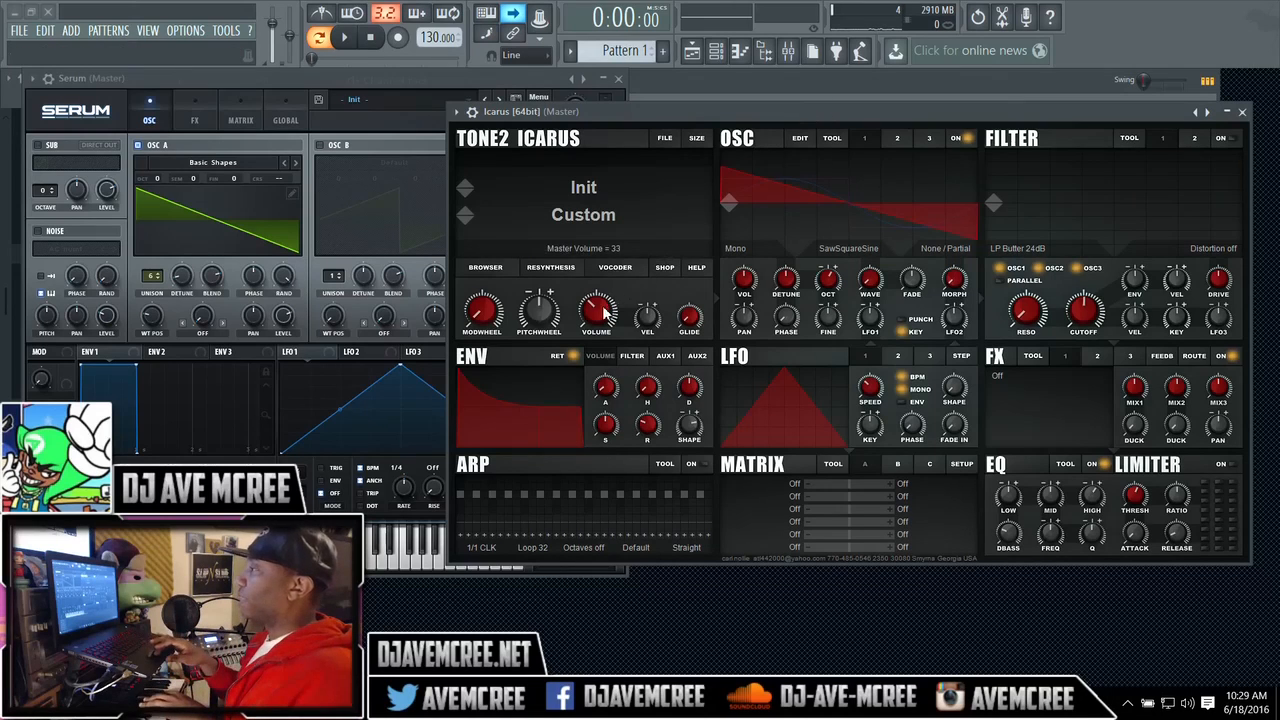
{"action": "left_click_drag", "start_coordinate": [602, 306], "coordinate": [582, 282]}
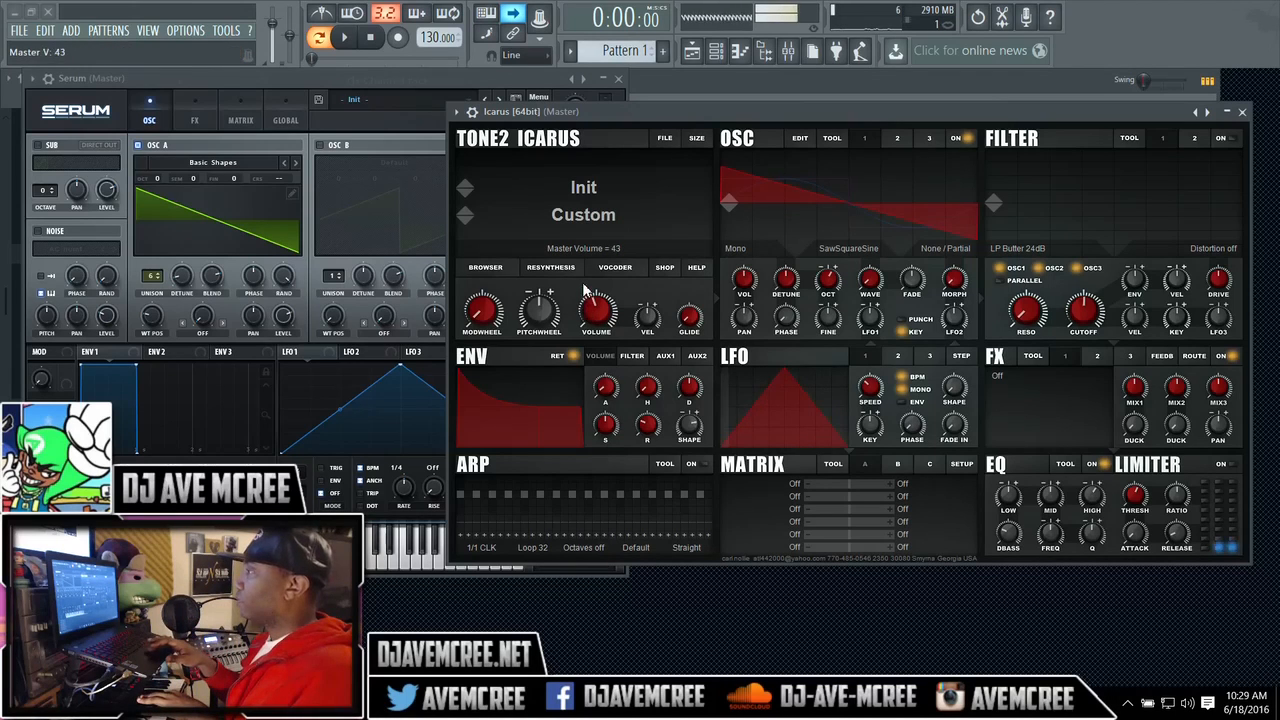
{"action": "left_click", "coordinate": [290, 83]}
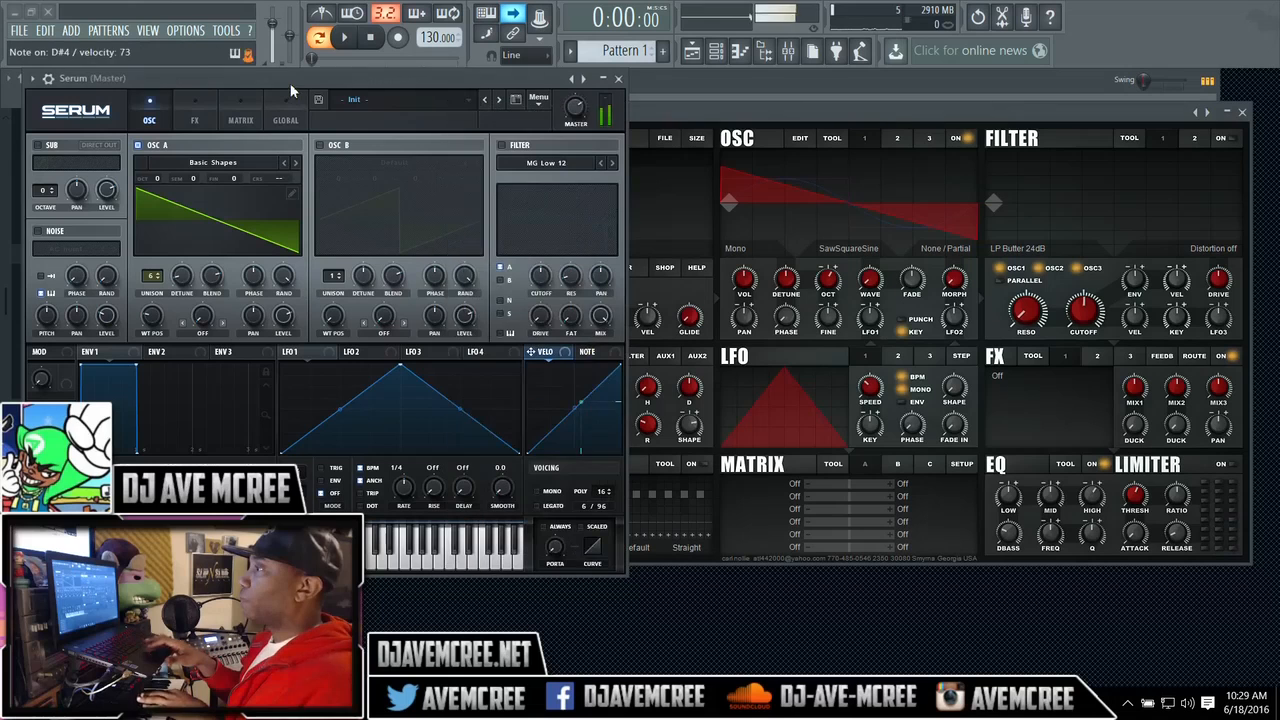
Switch to Icarus, set oscillator 1's unison mode to HyperSaw 3 and adjust its detune.
{"action": "left_click", "coordinate": [722, 110]}
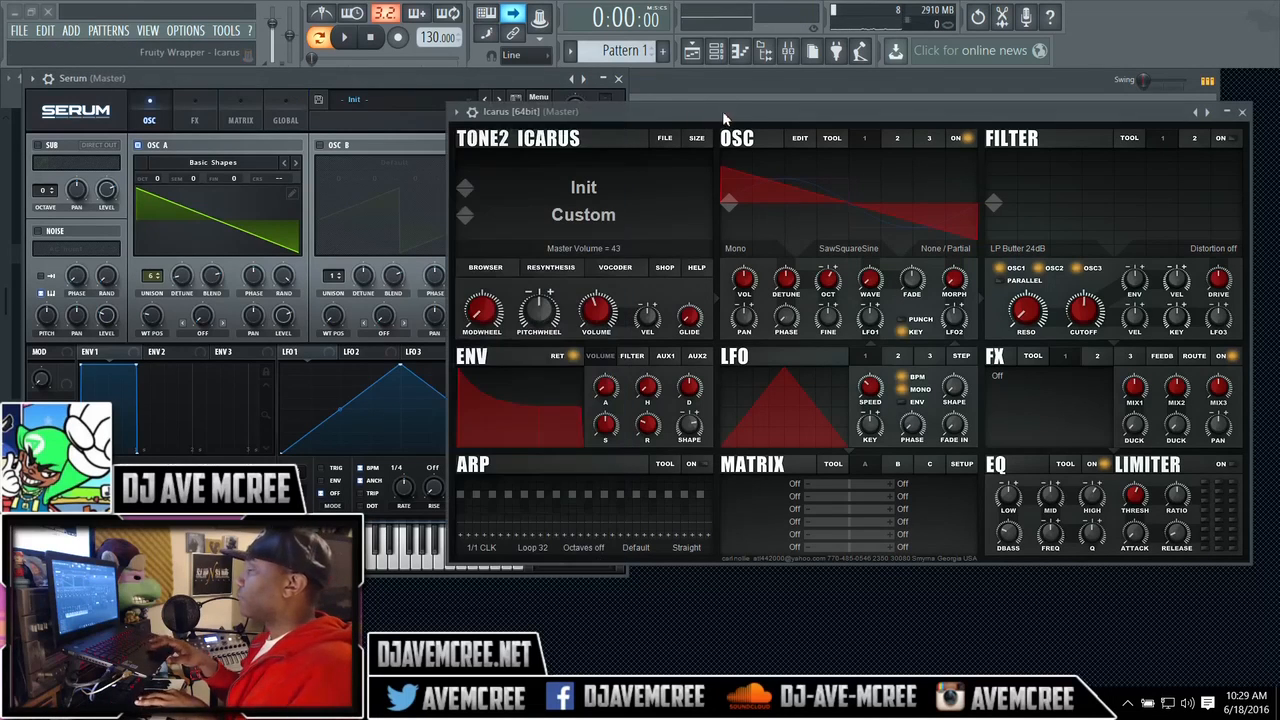
{"action": "left_click", "coordinate": [757, 248]}
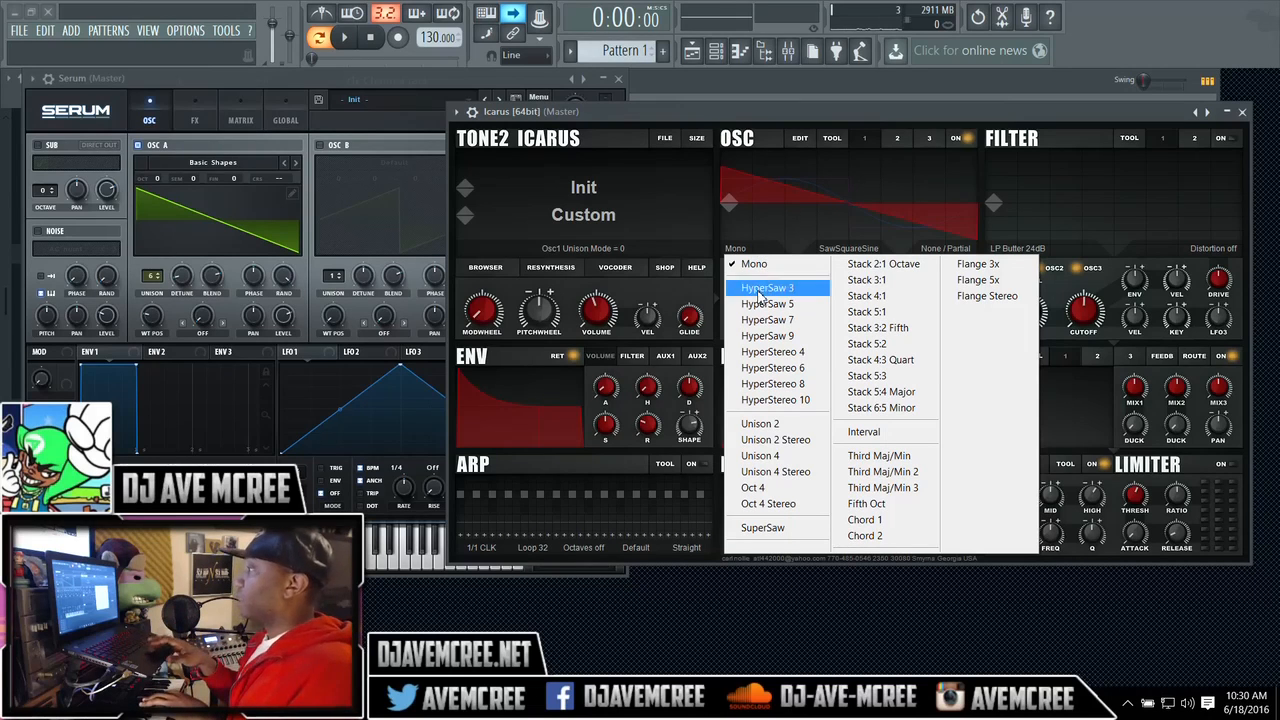
{"action": "left_click", "coordinate": [758, 290]}
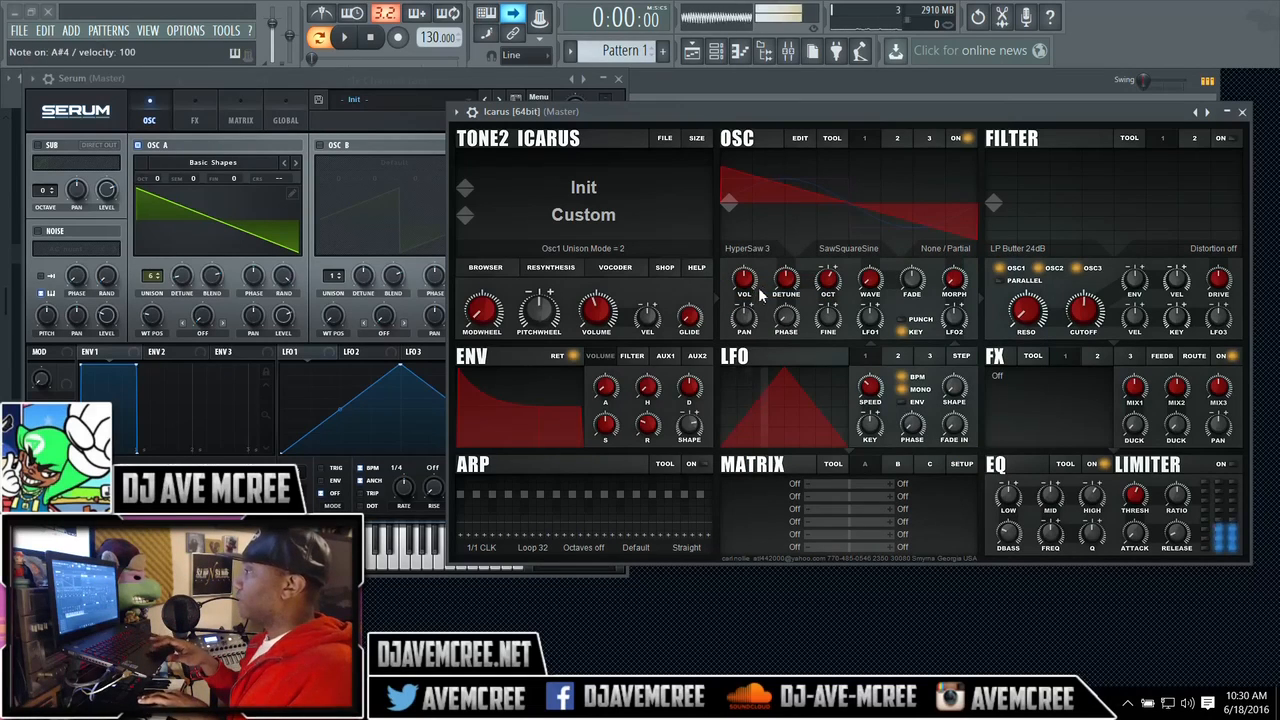
{"action": "mouse_move", "coordinate": [790, 283]}
{"action": "left_mouse_down"}
{"action": "mouse_move", "coordinate": [790, 352]}
{"action": "mouse_move", "coordinate": [766, 165]}
{"action": "mouse_move", "coordinate": [778, 288]}
{"action": "left_mouse_up"}
Change oscillator 1's unison mode to Third Maj/Min.
{"action": "left_click", "coordinate": [768, 255]}
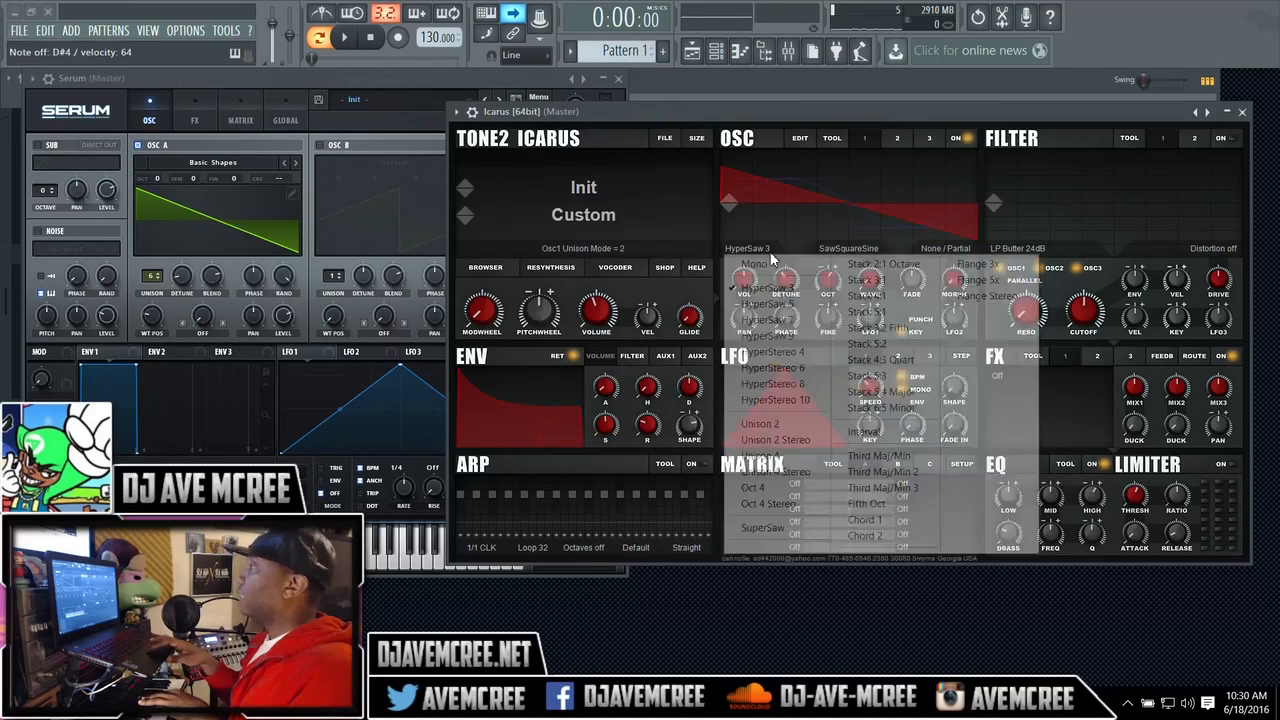
{"action": "left_click", "coordinate": [897, 457]}
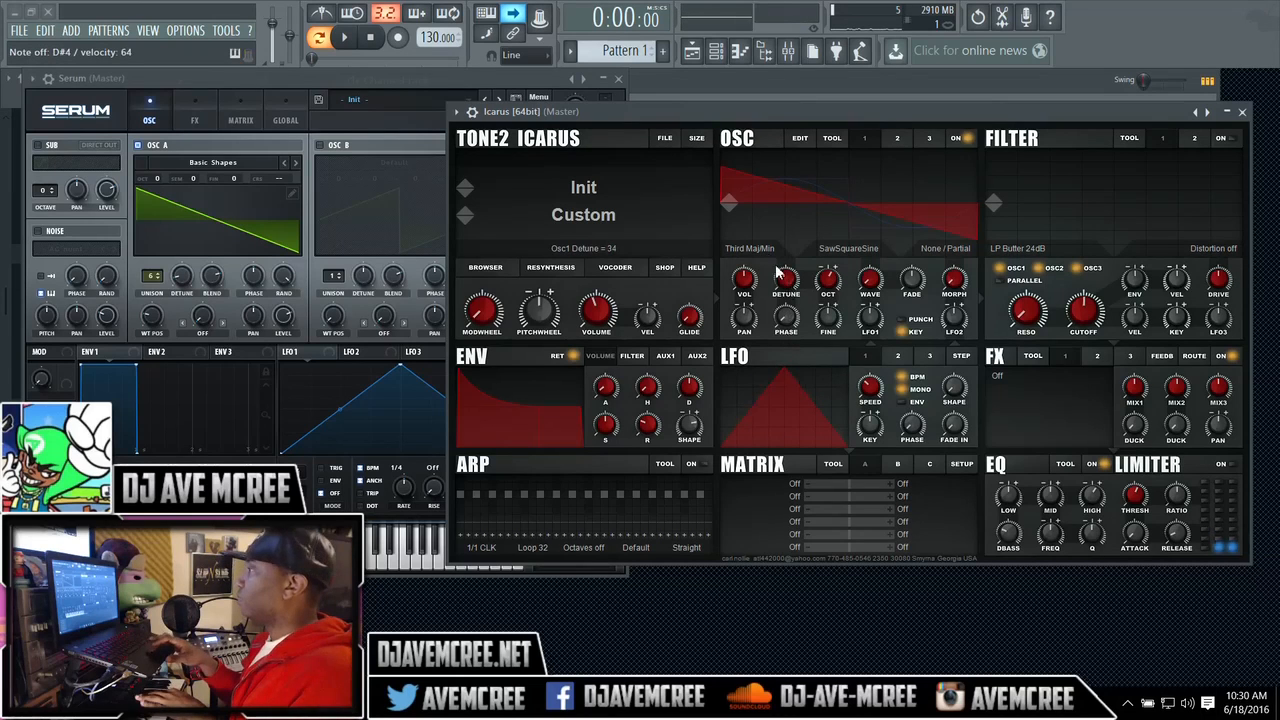
Try the Chord 1 unison mode on oscillator 1 and sweep its detune up and down.
{"action": "left_click", "coordinate": [750, 248]}
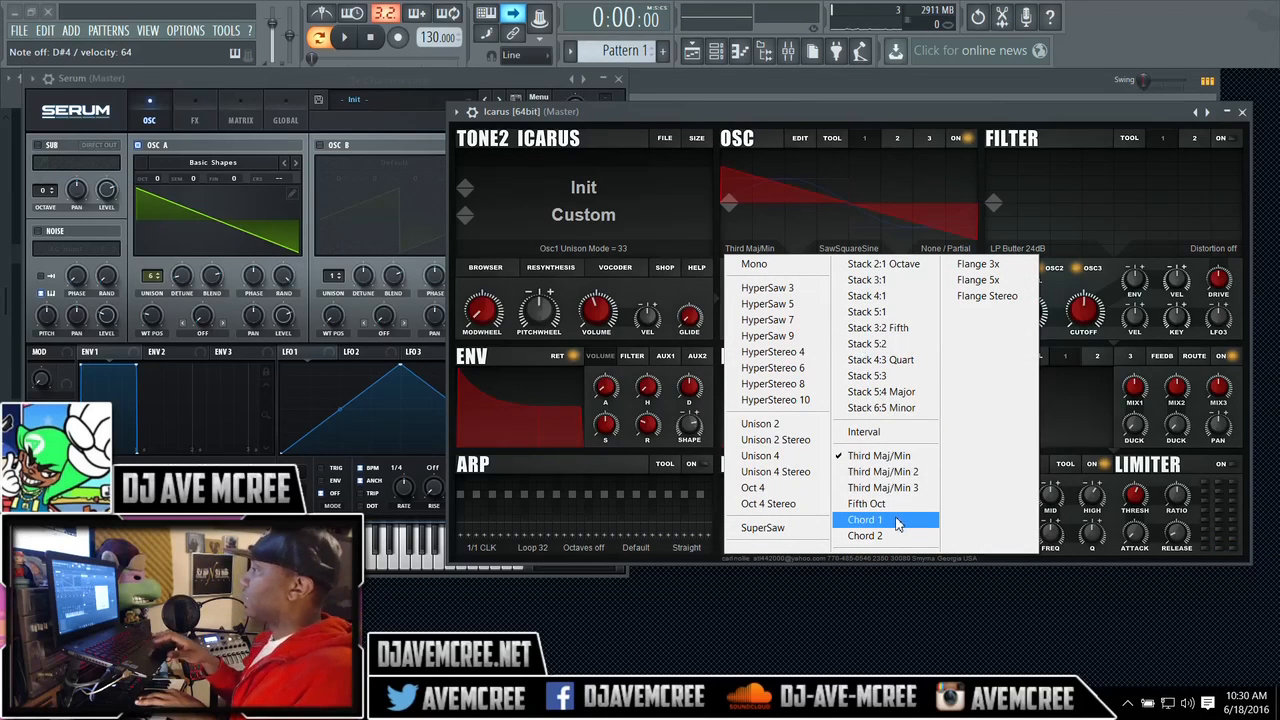
{"action": "left_click", "coordinate": [865, 520]}
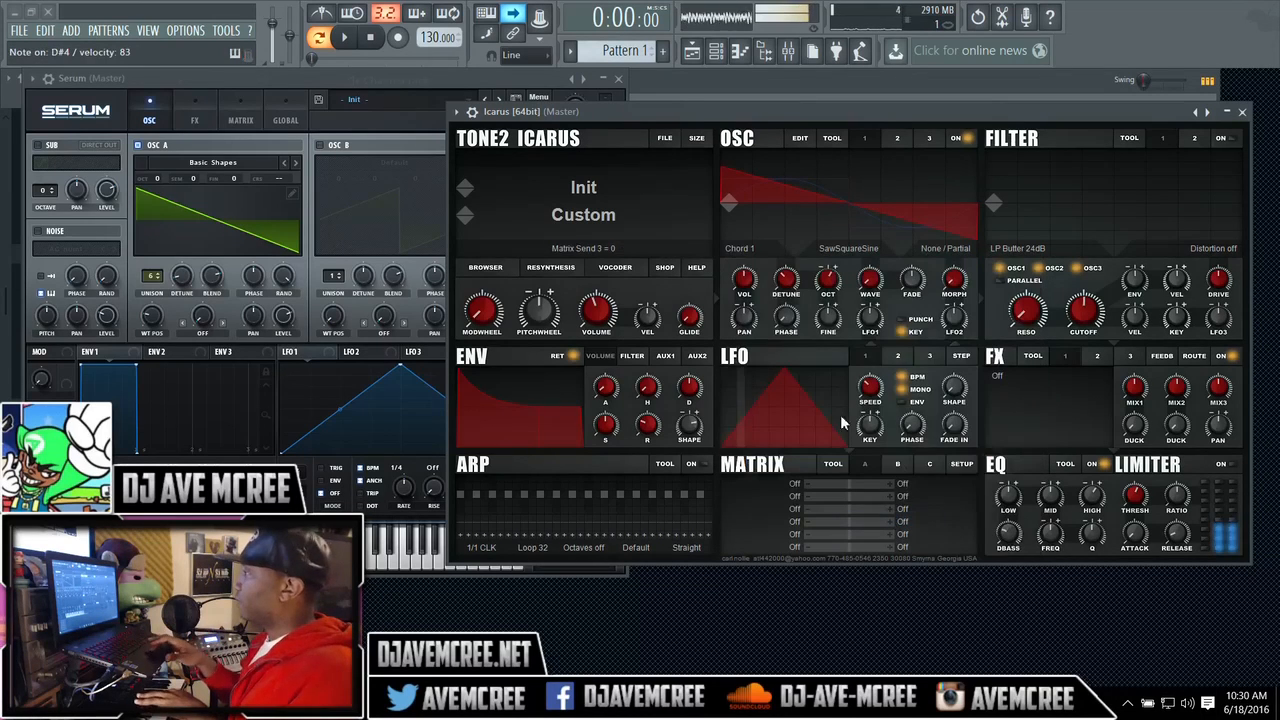
{"action": "left_click_drag", "start_coordinate": [786, 280], "coordinate": [786, 166]}
{"action": "left_click_drag", "start_coordinate": [786, 290], "coordinate": [805, 348]}
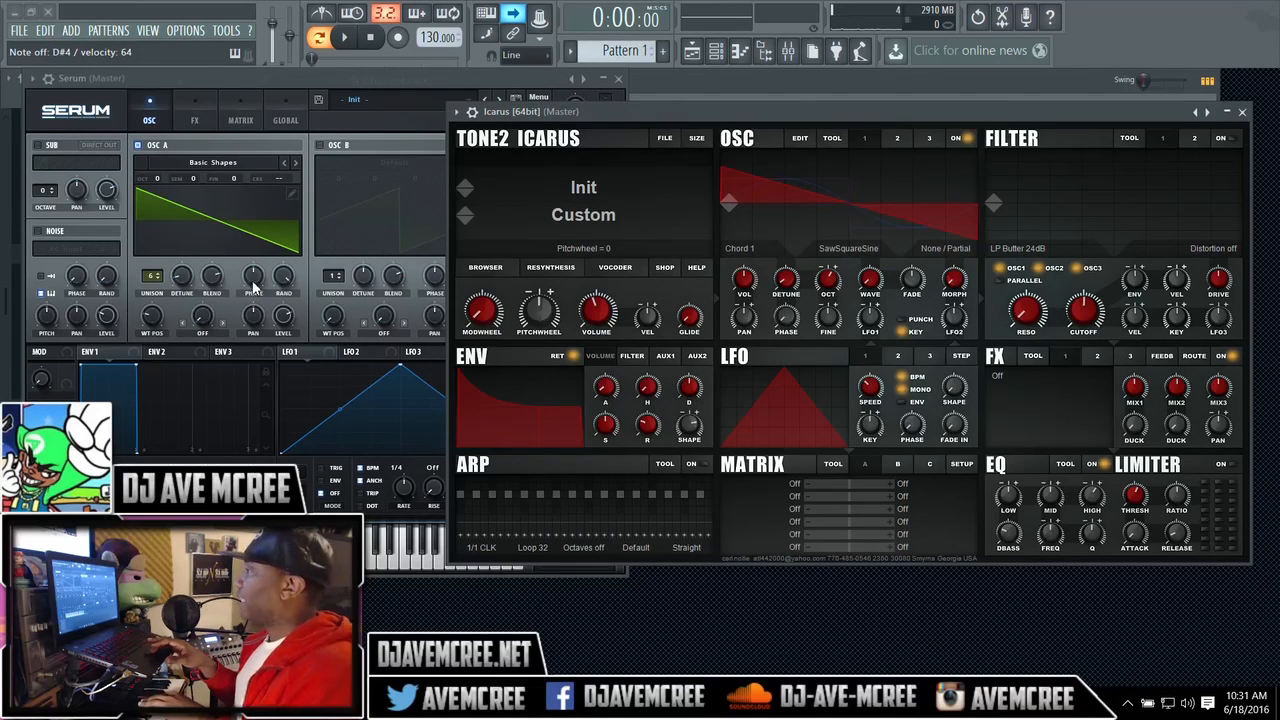
Set oscillator A's phase to 117 in Serum, and sweep oscillator 1's phase in Icarus for comparison.
{"action": "left_click", "coordinate": [327, 120]}
{"action": "mouse_move", "coordinate": [266, 267]}
{"action": "left_mouse_down"}
{"action": "mouse_move", "coordinate": [274, 340]}
{"action": "mouse_move", "coordinate": [196, 210]}
{"action": "mouse_move", "coordinate": [193, 144]}
{"action": "mouse_move", "coordinate": [237, 284]}
{"action": "left_mouse_up"}
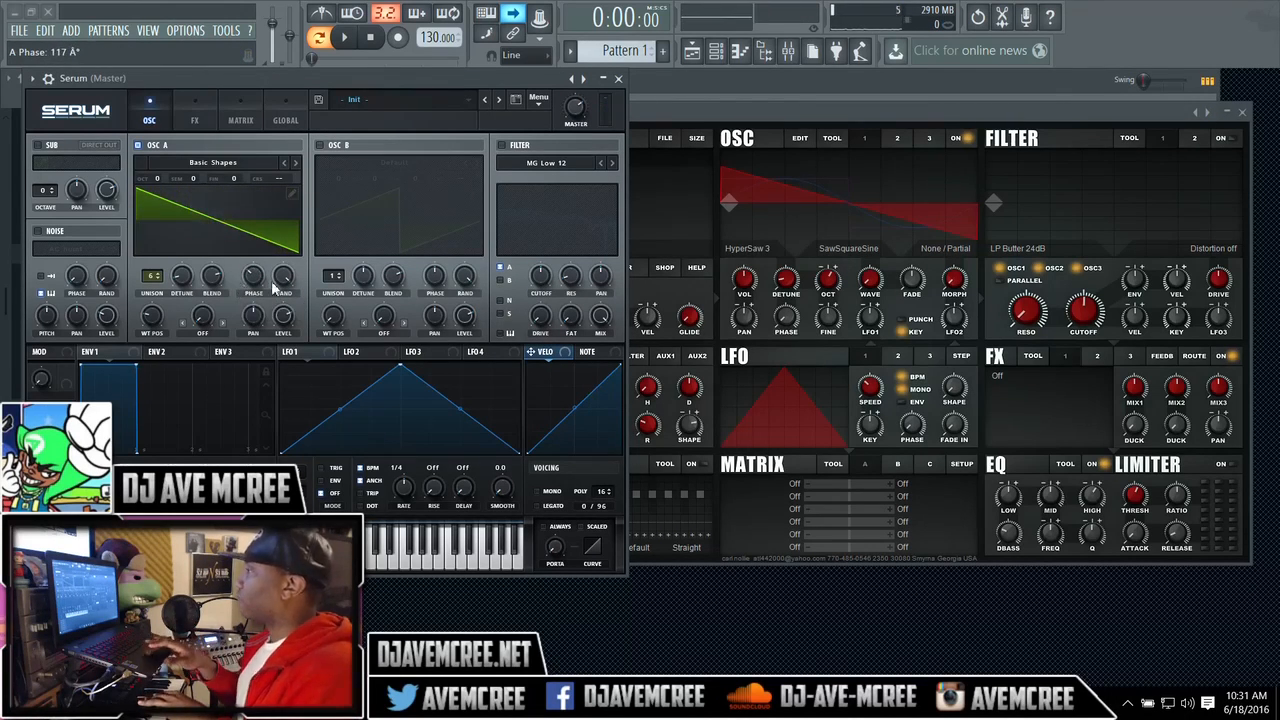
{"action": "left_click", "coordinate": [630, 378]}
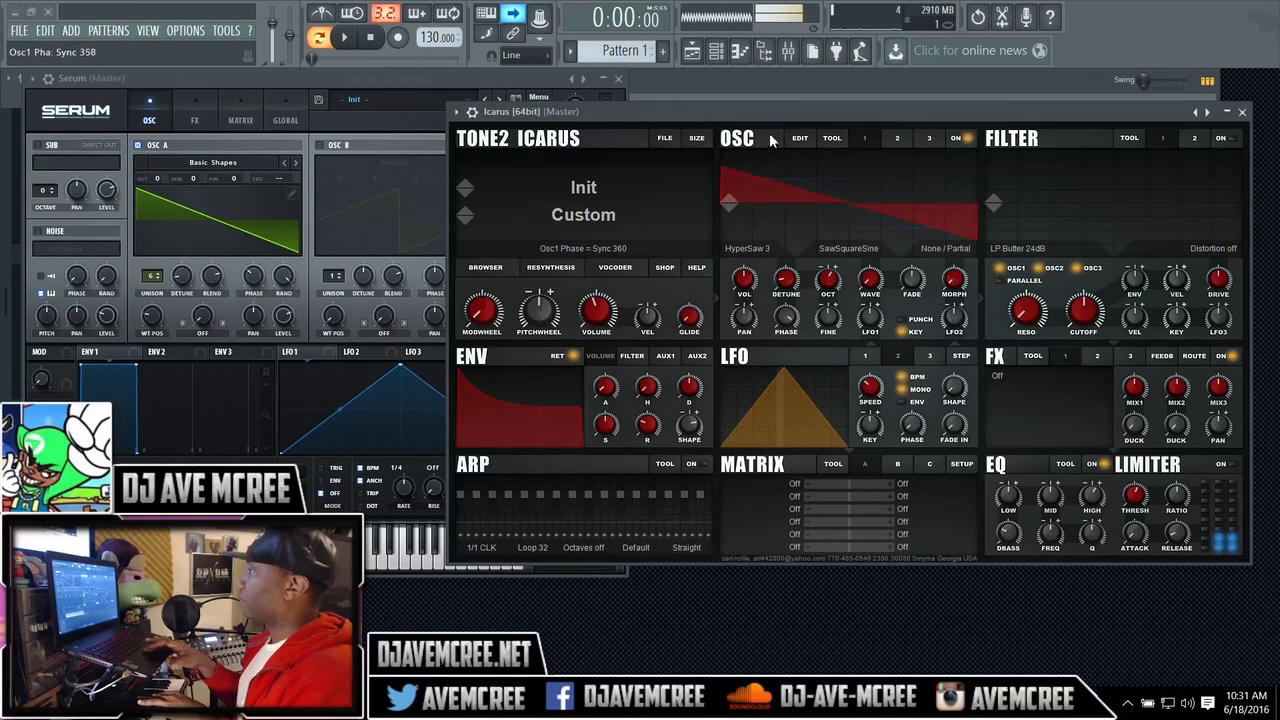
{"action": "left_click_drag", "start_coordinate": [768, 271], "coordinate": [790, 422]}
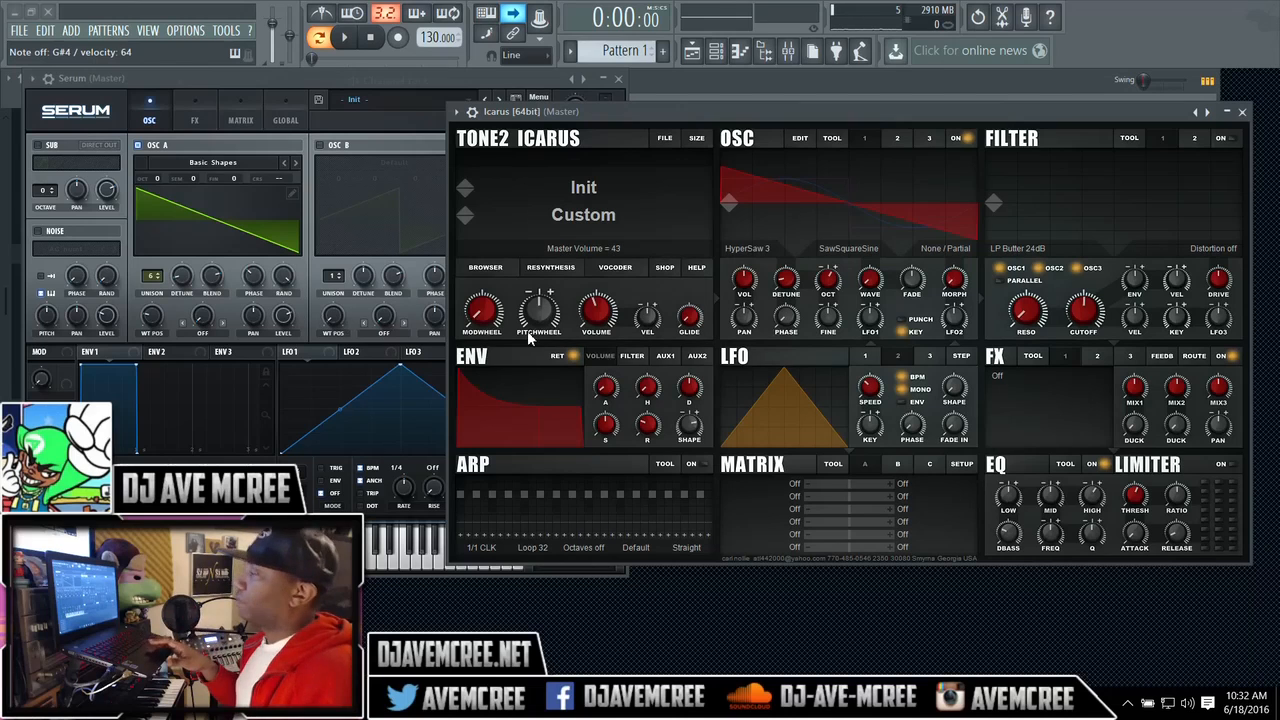
In Serum, set oscillator A's warp mode to Sync (Window Full) and vary the warp amount.
{"action": "left_click", "coordinate": [215, 330]}
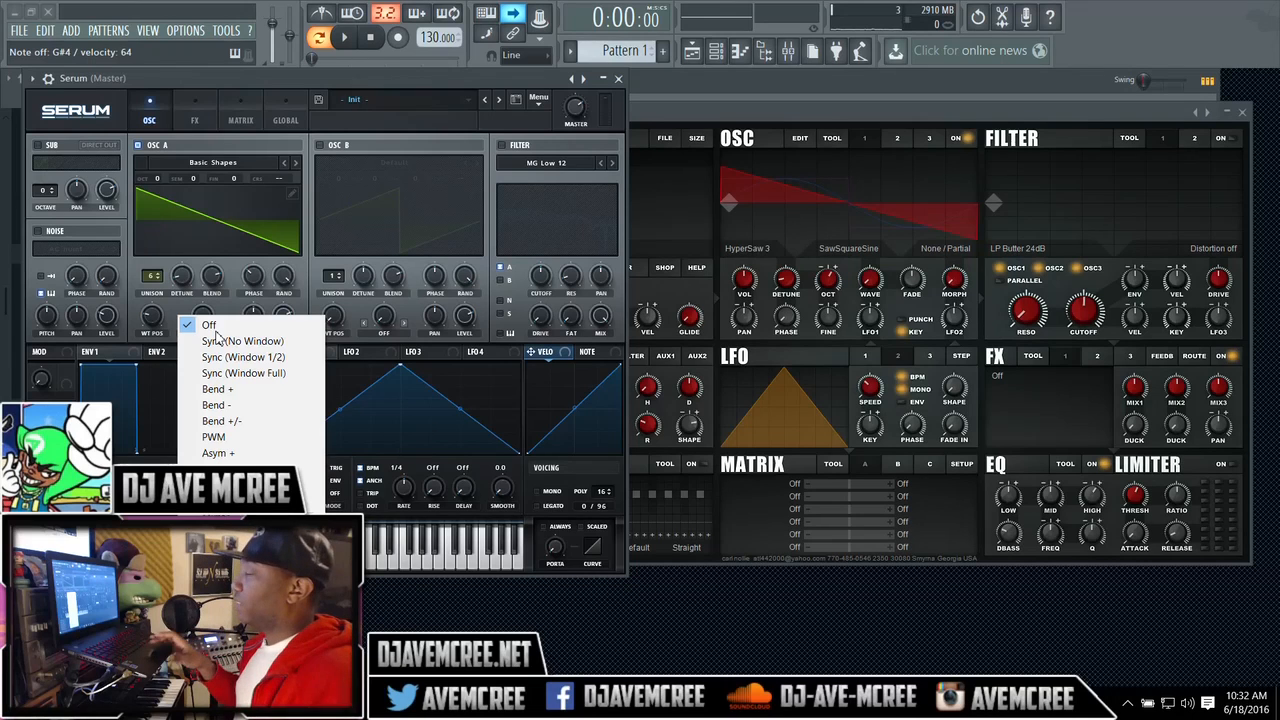
{"action": "left_click", "coordinate": [222, 373]}
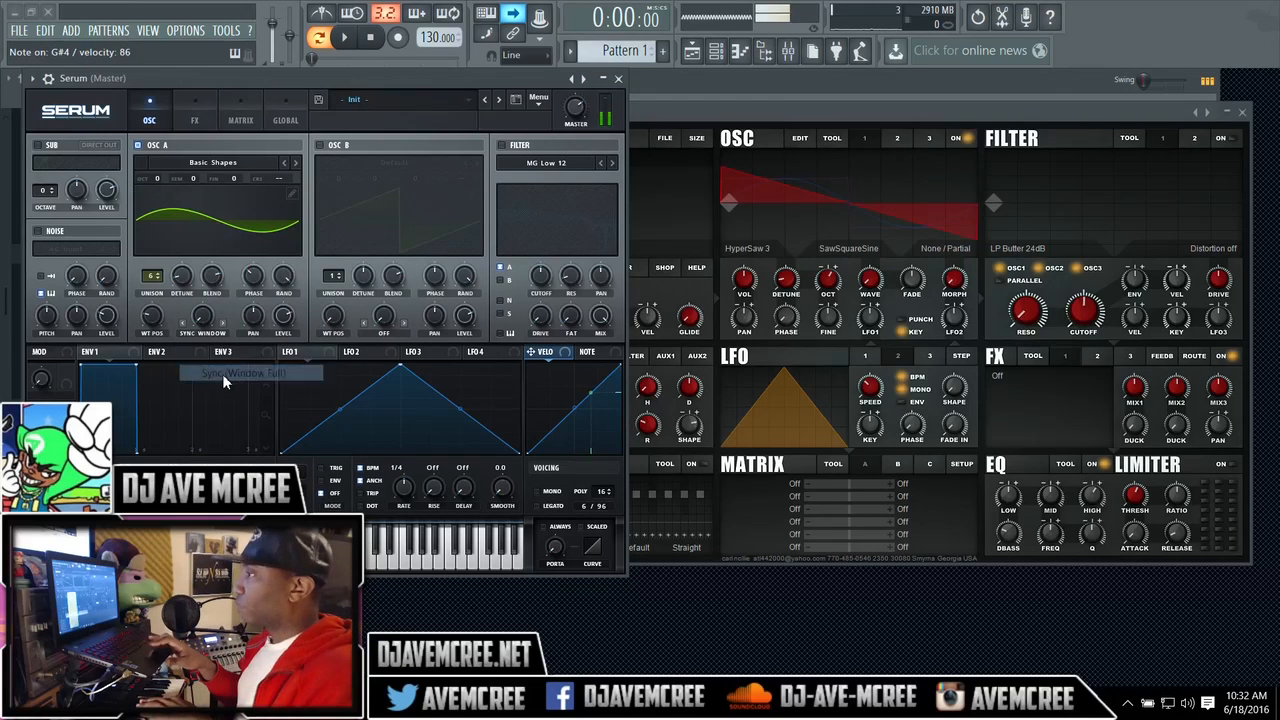
{"action": "mouse_move", "coordinate": [203, 316]}
{"action": "left_mouse_down"}
{"action": "mouse_move", "coordinate": [183, 187]}
{"action": "mouse_move", "coordinate": [168, 330]}
{"action": "mouse_move", "coordinate": [191, 200]}
{"action": "mouse_move", "coordinate": [193, 320]}
{"action": "left_mouse_up"}
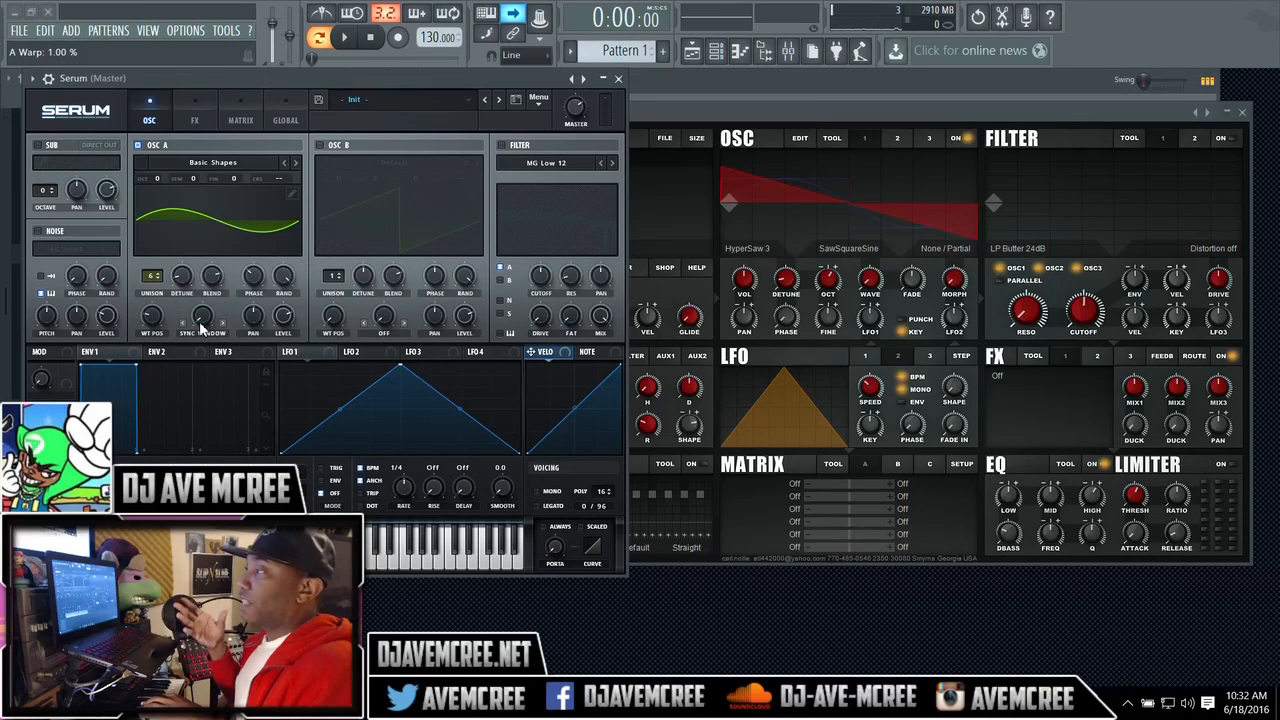
{"action": "mouse_move", "coordinate": [201, 327]}
{"action": "left_mouse_down"}
{"action": "mouse_move", "coordinate": [183, 272]}
{"action": "mouse_move", "coordinate": [188, 333]}
{"action": "left_mouse_up"}
Switch to Icarus and raise oscillator 1's morph to 42.
{"action": "left_click", "coordinate": [687, 241]}
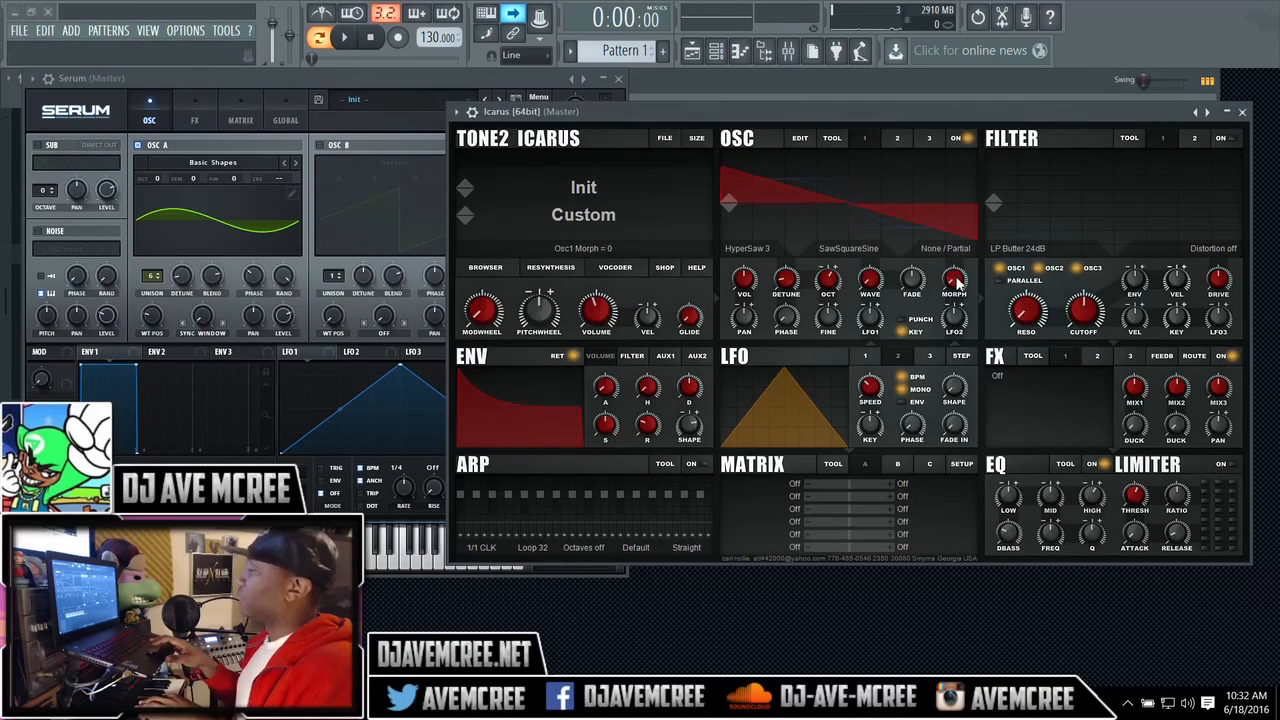
{"action": "left_click_drag", "start_coordinate": [956, 281], "coordinate": [943, 200]}
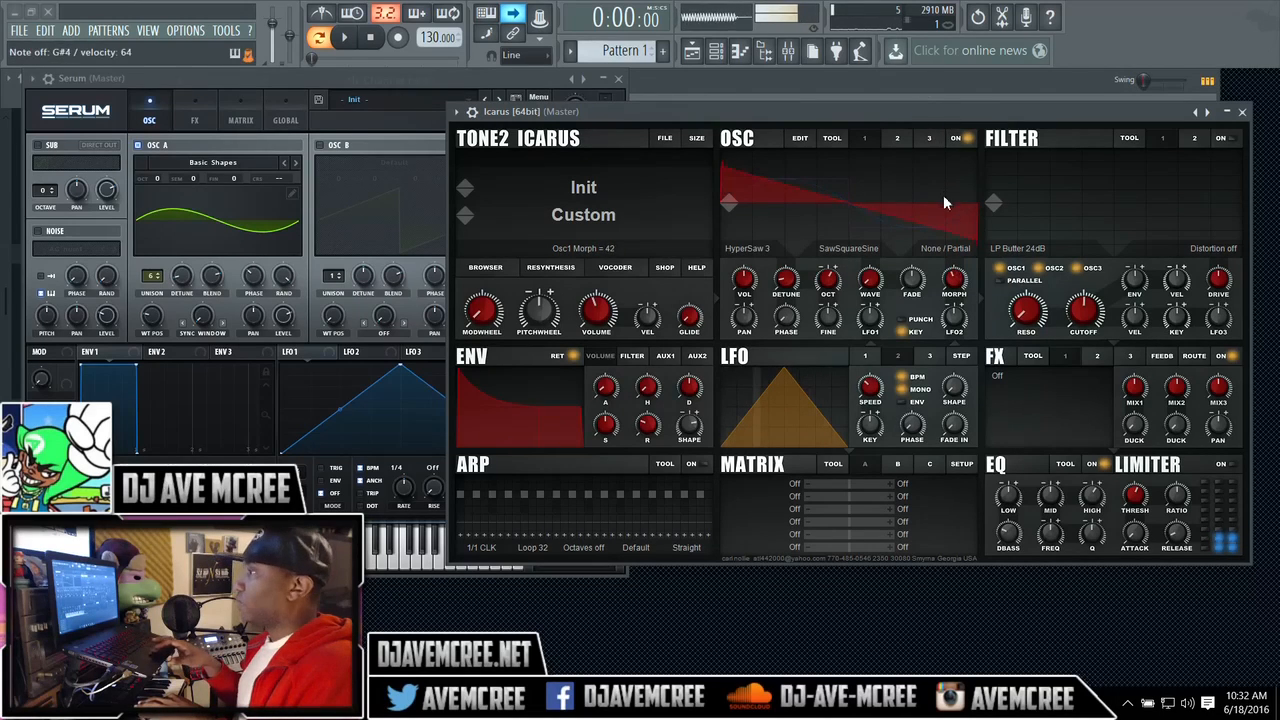
In Serum, change oscillator A's warp mode to Mirror with an adjusted warp amount, and check its wavetable in 3D view.
{"action": "left_click", "coordinate": [226, 334]}
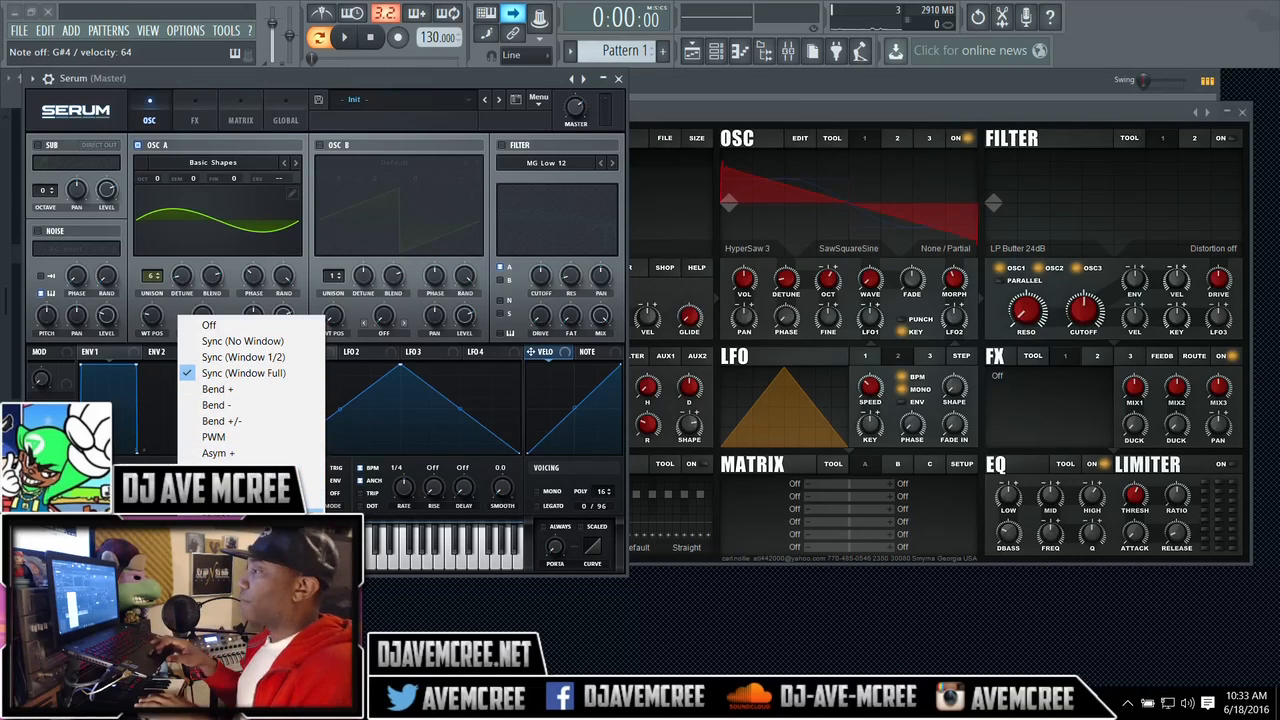
{"action": "left_click", "coordinate": [232, 517]}
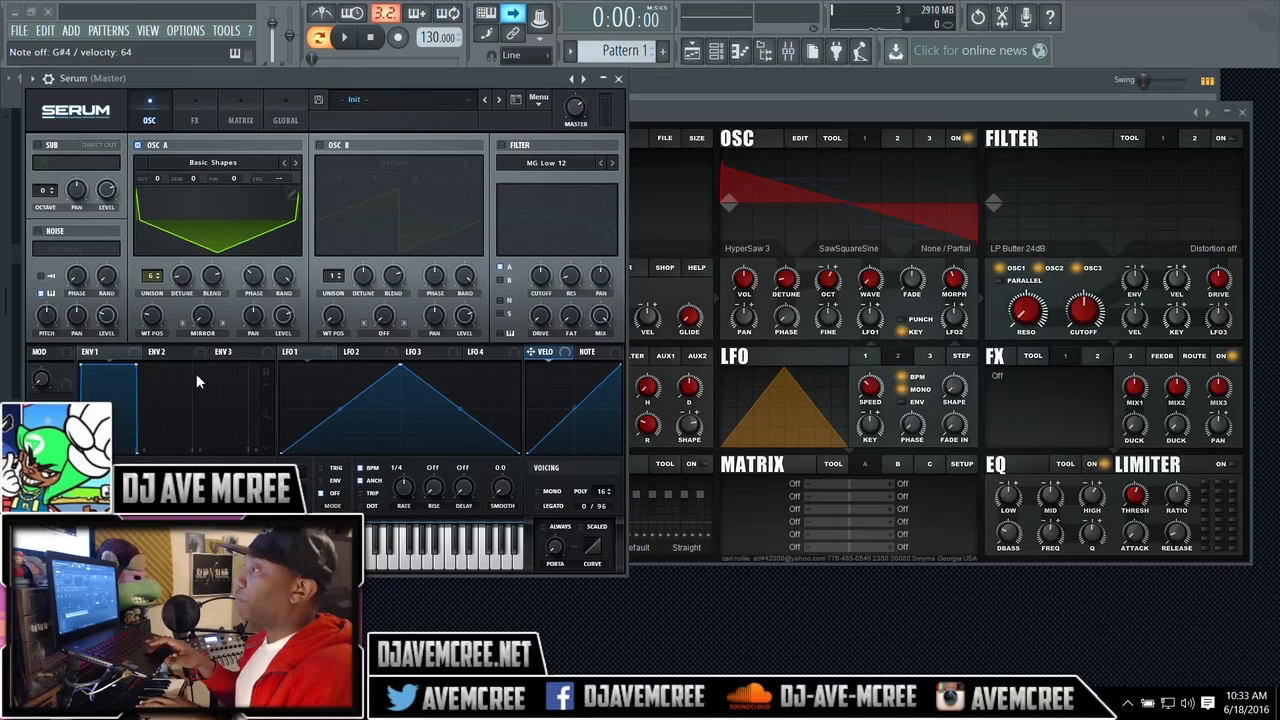
{"action": "mouse_move", "coordinate": [202, 315]}
{"action": "left_mouse_down"}
{"action": "mouse_move", "coordinate": [181, 199]}
{"action": "mouse_move", "coordinate": [200, 296]}
{"action": "left_mouse_up"}
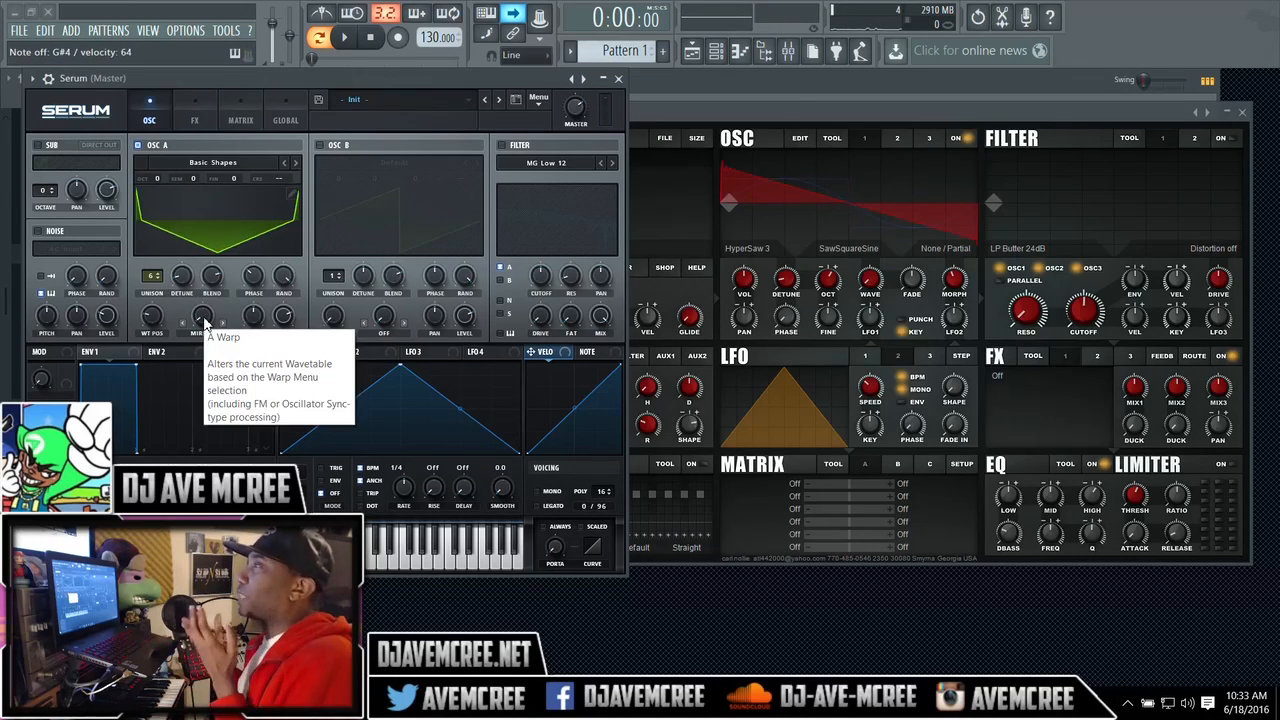
{"action": "left_click", "coordinate": [238, 215]}
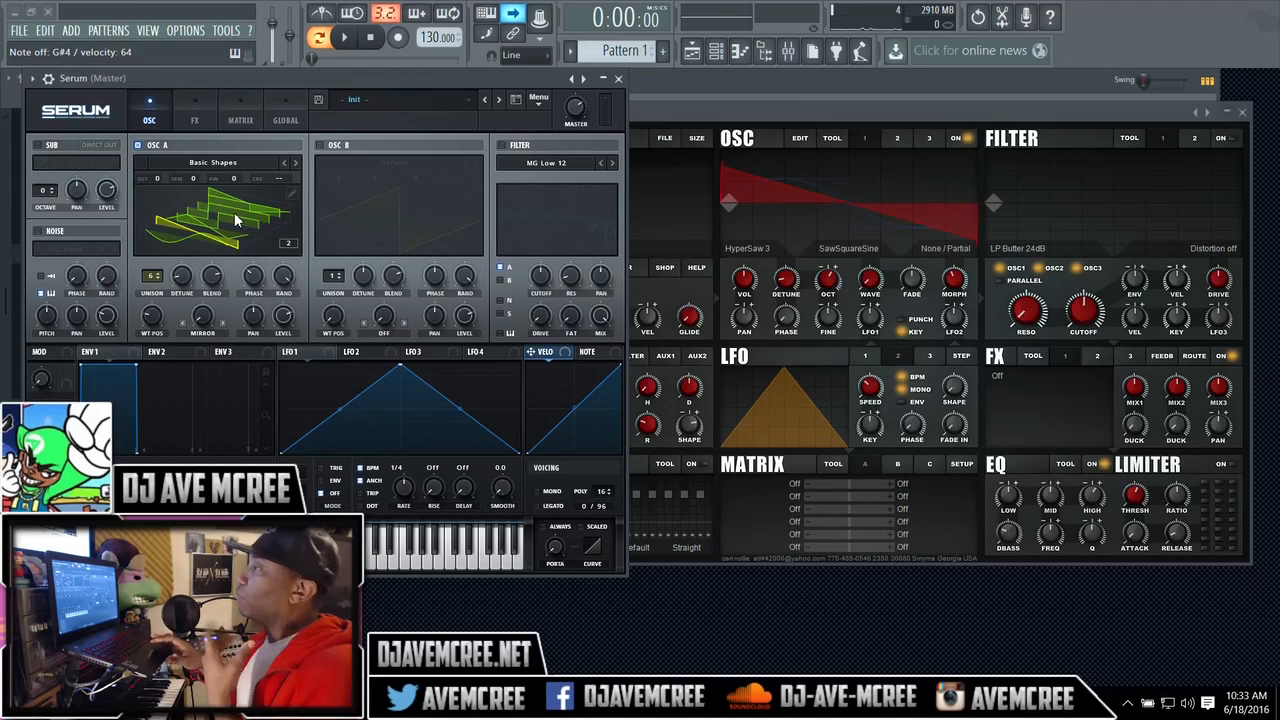
{"action": "left_click", "coordinate": [235, 215]}
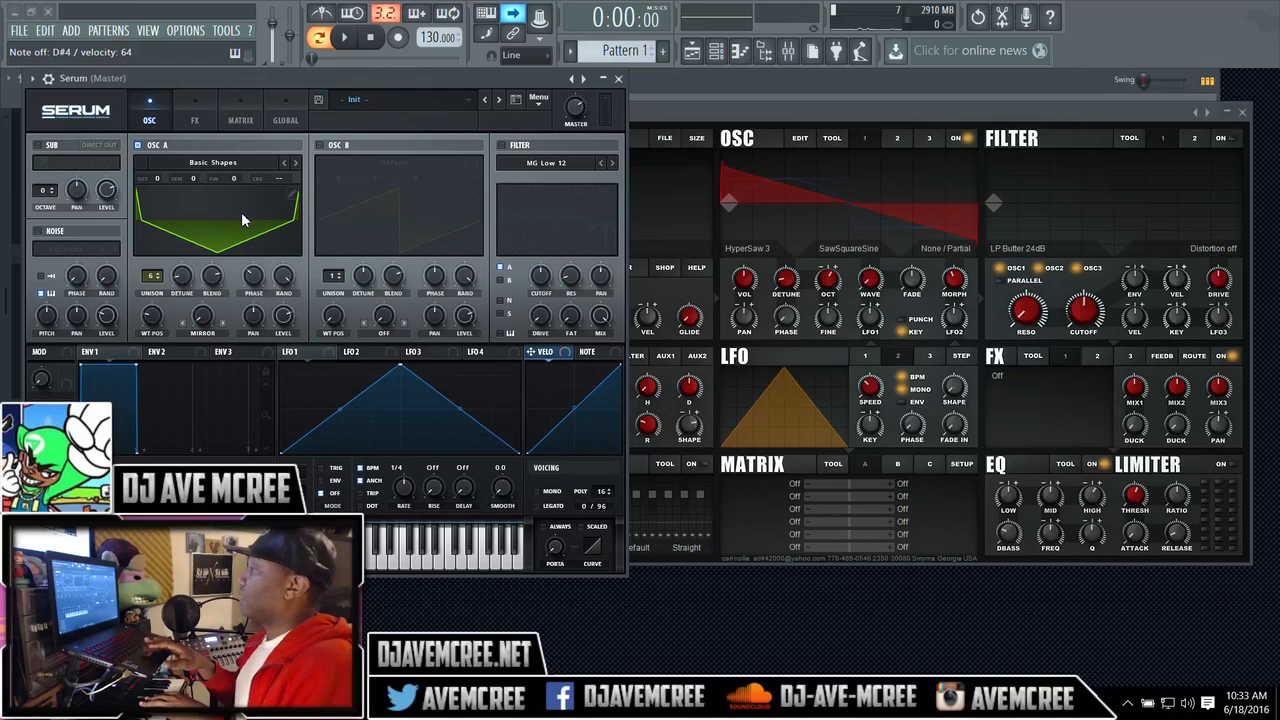
Switch to Icarus, look through the oscillator's wavetable tool options and set oscillator 1's morph to 68.
{"action": "left_click", "coordinate": [837, 217]}
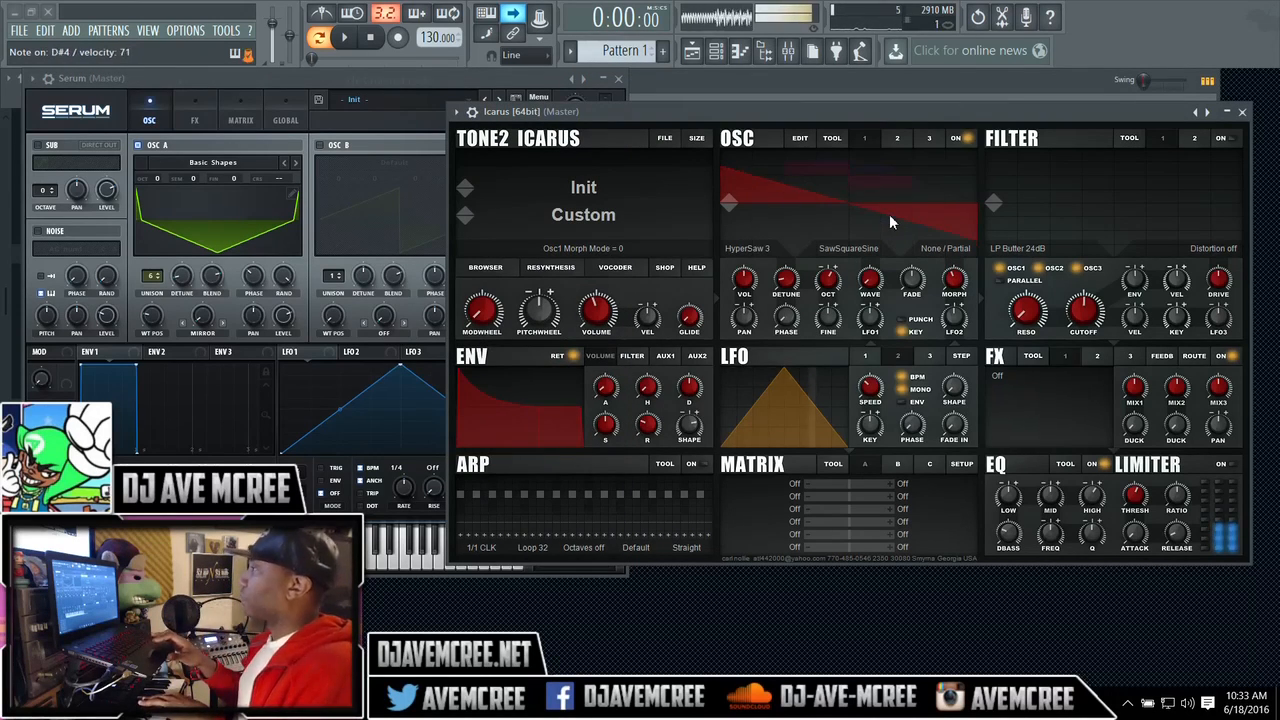
{"action": "left_click", "coordinate": [831, 139]}
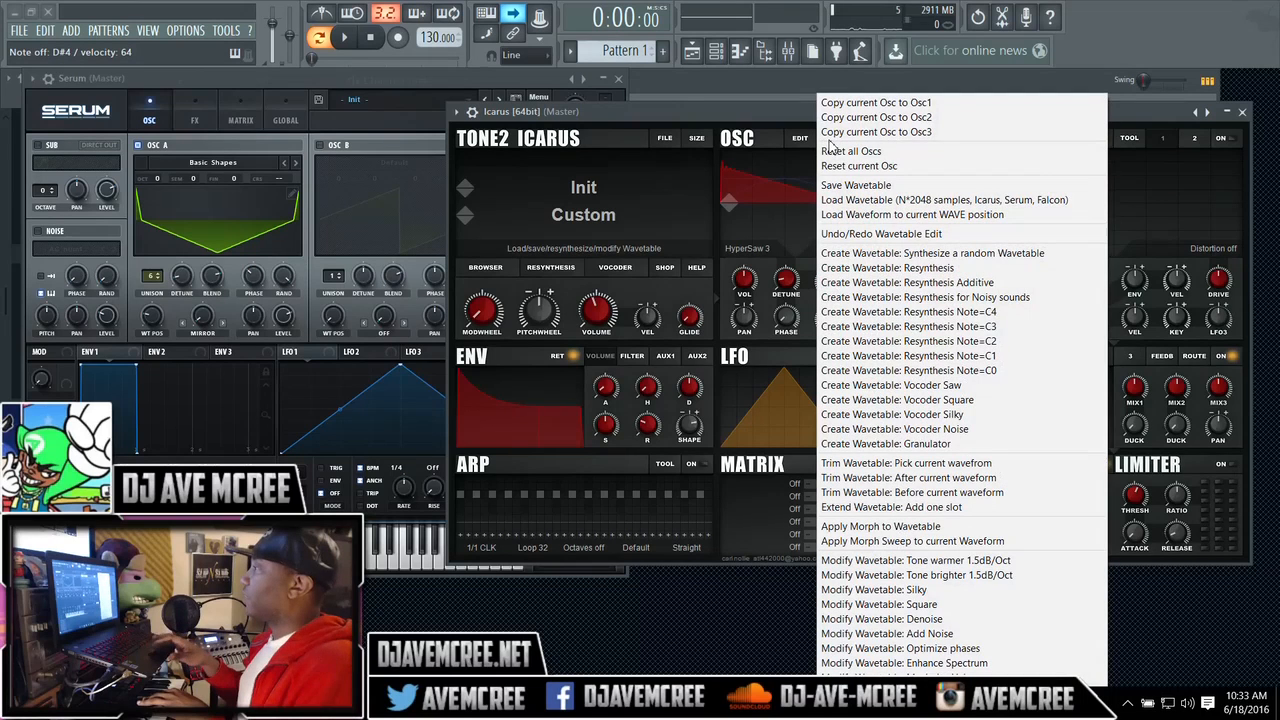
{"action": "left_click", "coordinate": [757, 102]}
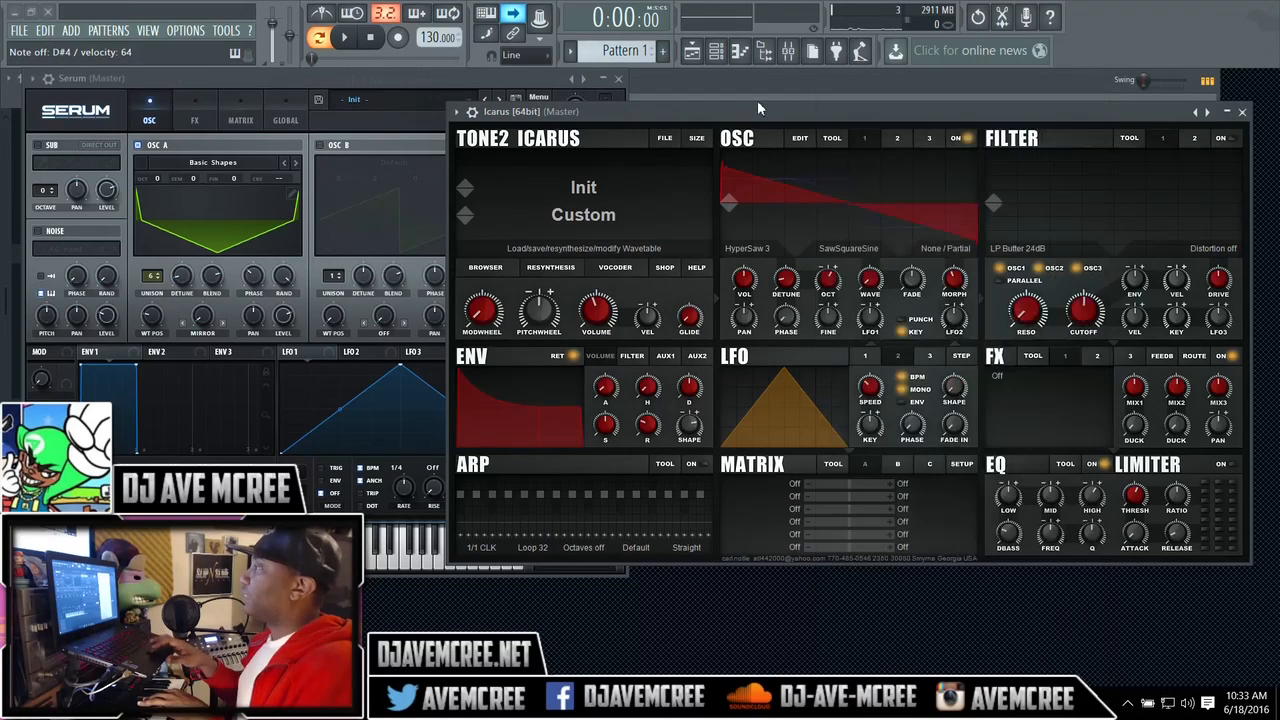
{"action": "left_click_drag", "start_coordinate": [957, 281], "coordinate": [960, 243]}
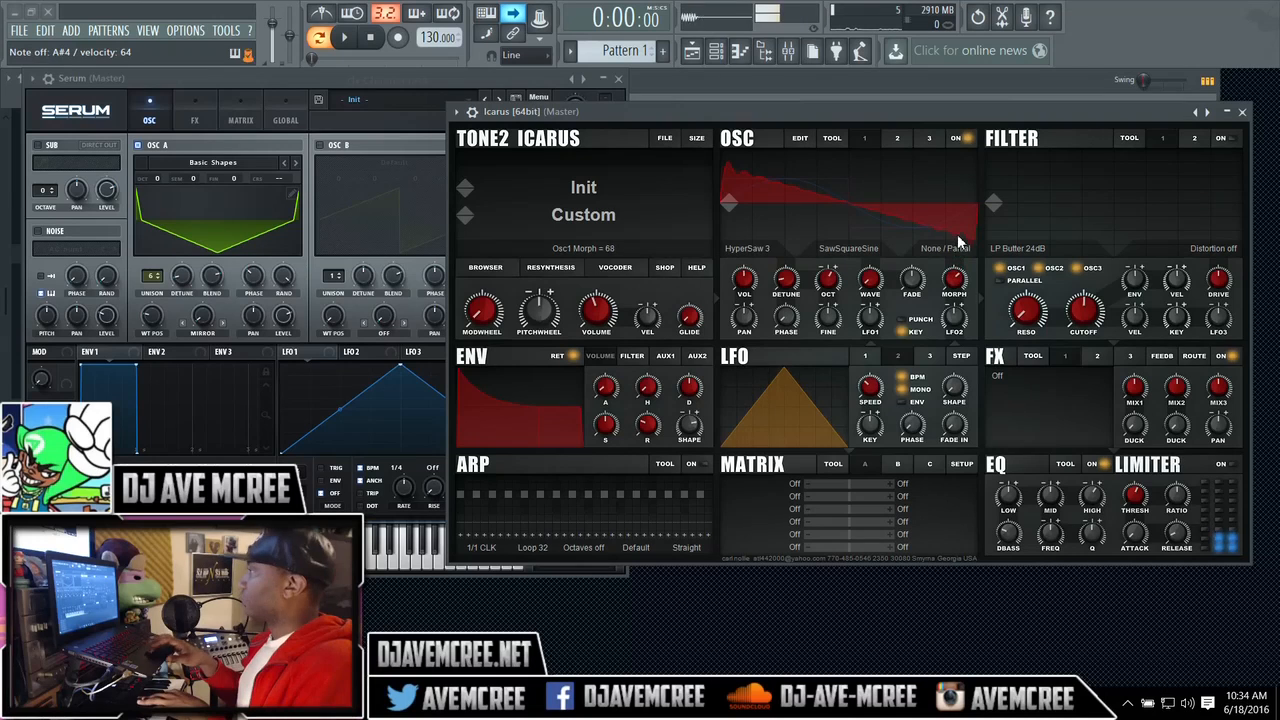
Set oscillator 1's morph mode to Noise Pink and vary the morph amount.
{"action": "left_click", "coordinate": [959, 246]}
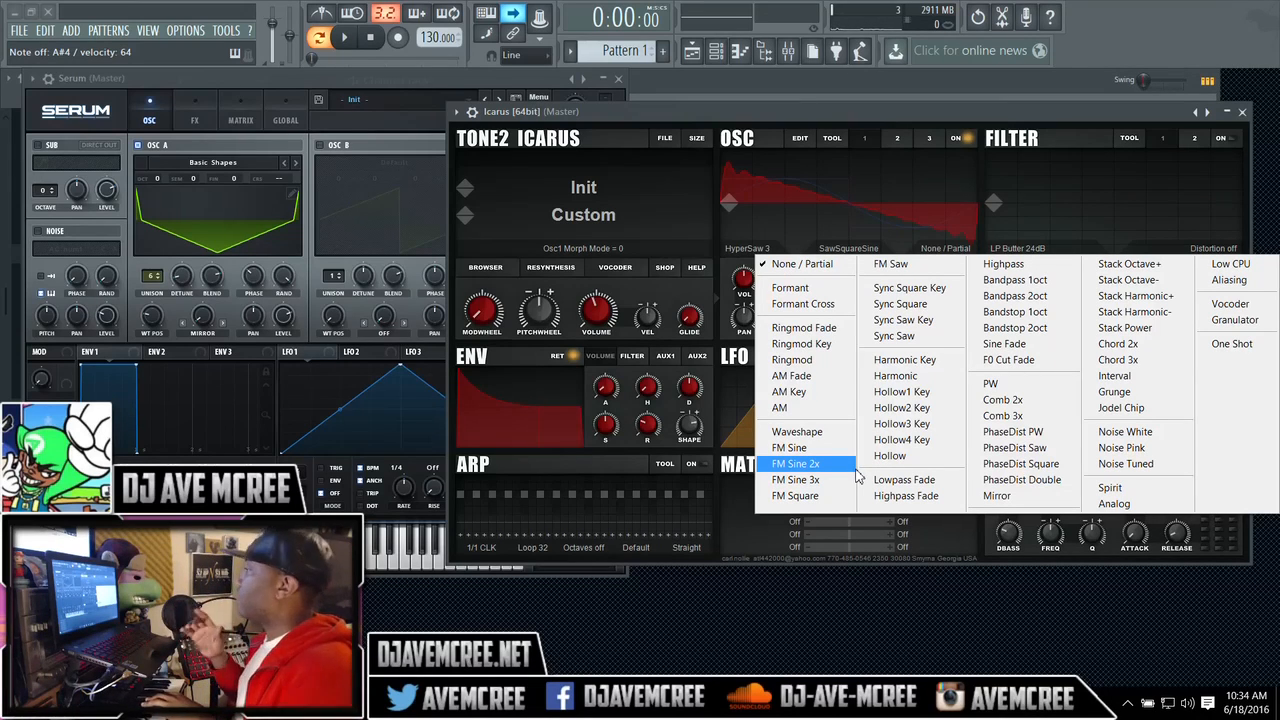
{"action": "left_click", "coordinate": [1135, 448]}
{"action": "left_click_drag", "start_coordinate": [954, 282], "coordinate": [953, 300]}
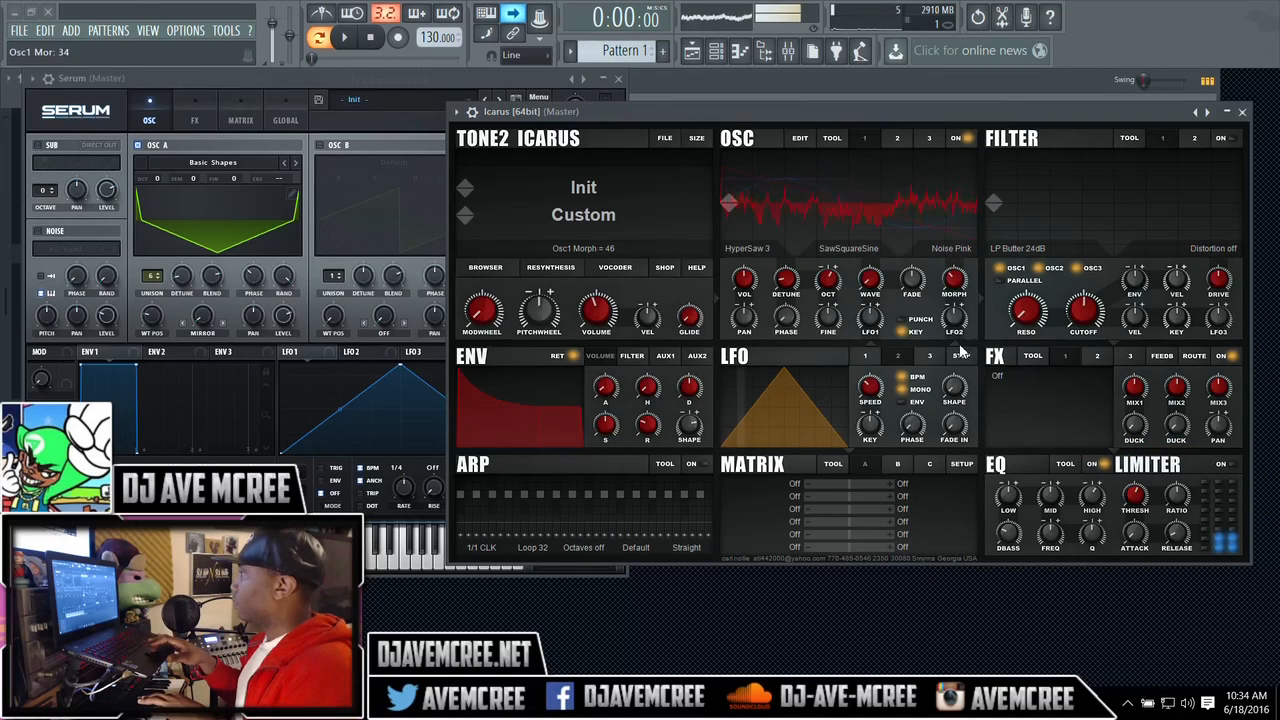
Change oscillator 1's morph mode to Harmonic and sweep the morph amount.
{"action": "left_click", "coordinate": [951, 257]}
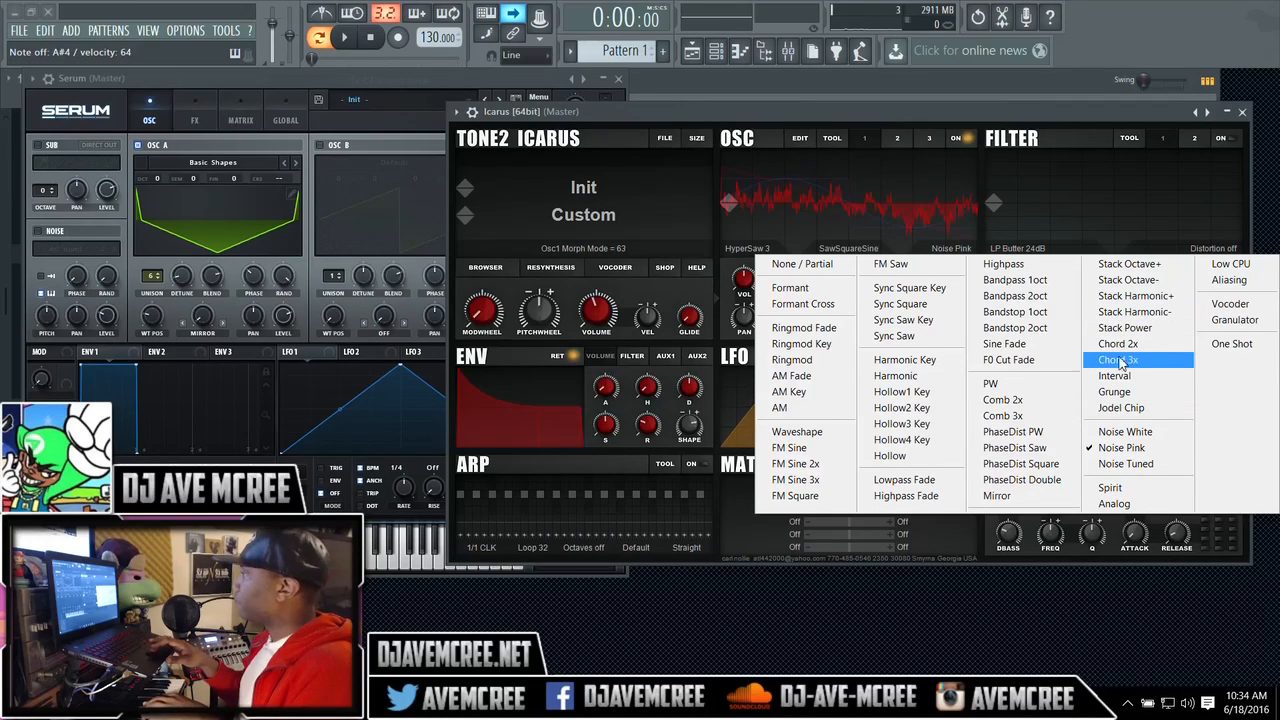
{"action": "left_click", "coordinate": [1110, 311]}
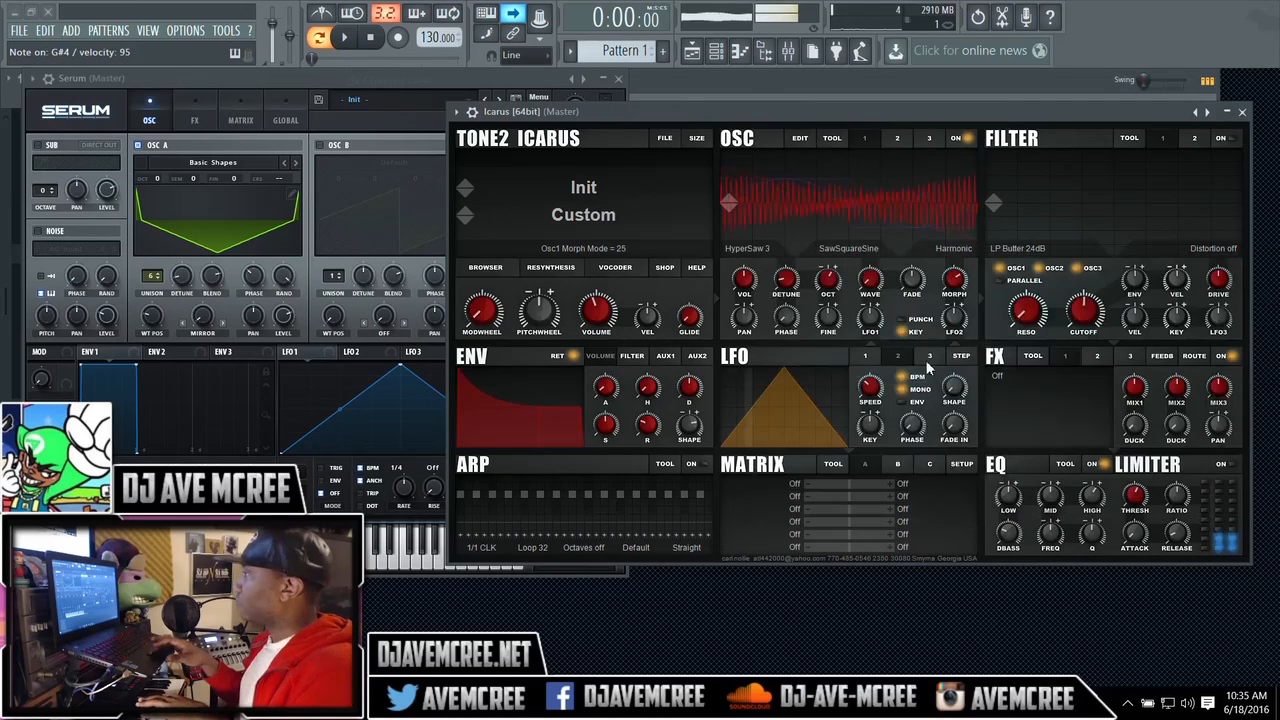
{"action": "left_click_drag", "start_coordinate": [951, 285], "coordinate": [932, 394]}
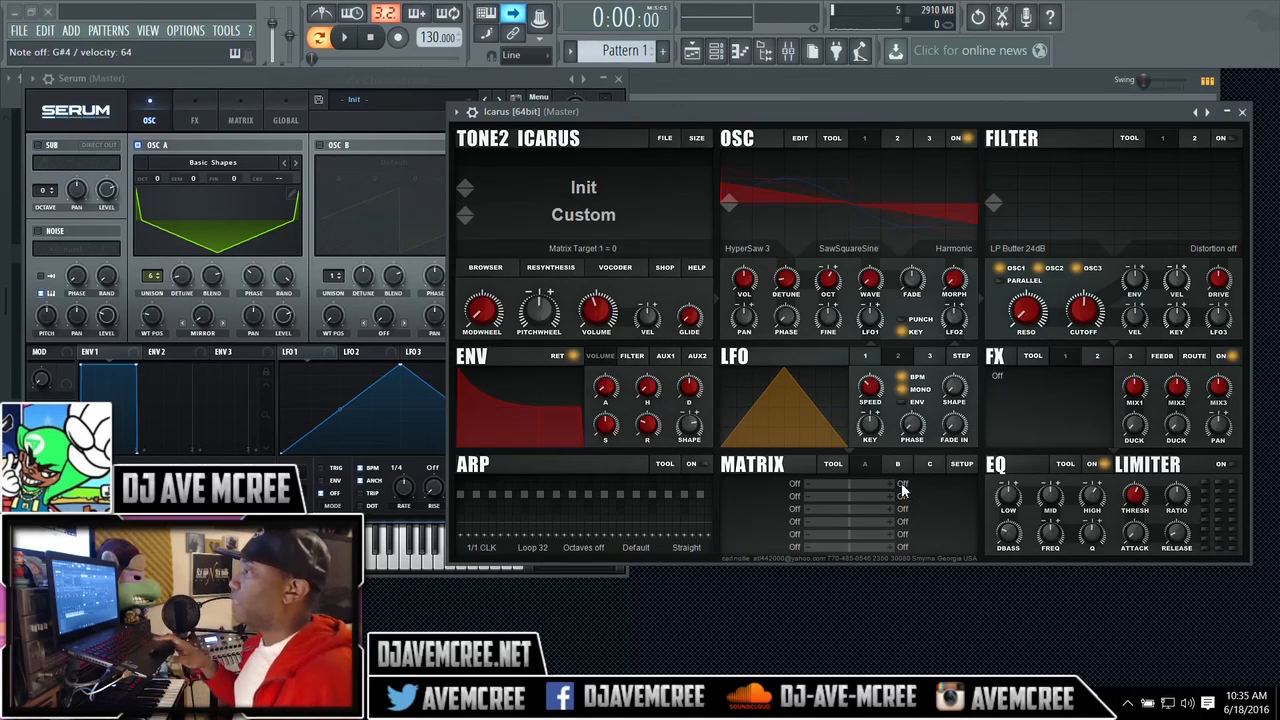
Switch to Serum, enable the filter and set its type to Reverb from the Misc group.
{"action": "left_click", "coordinate": [366, 92]}
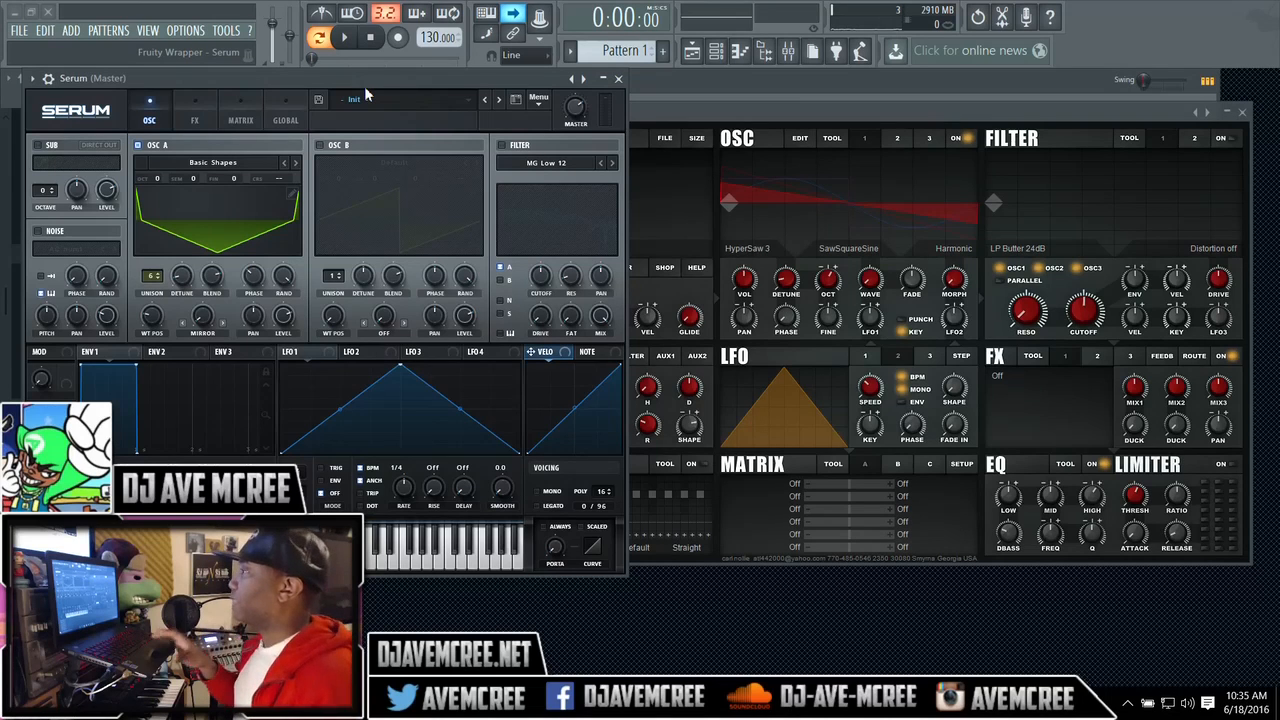
{"action": "left_click", "coordinate": [501, 146]}
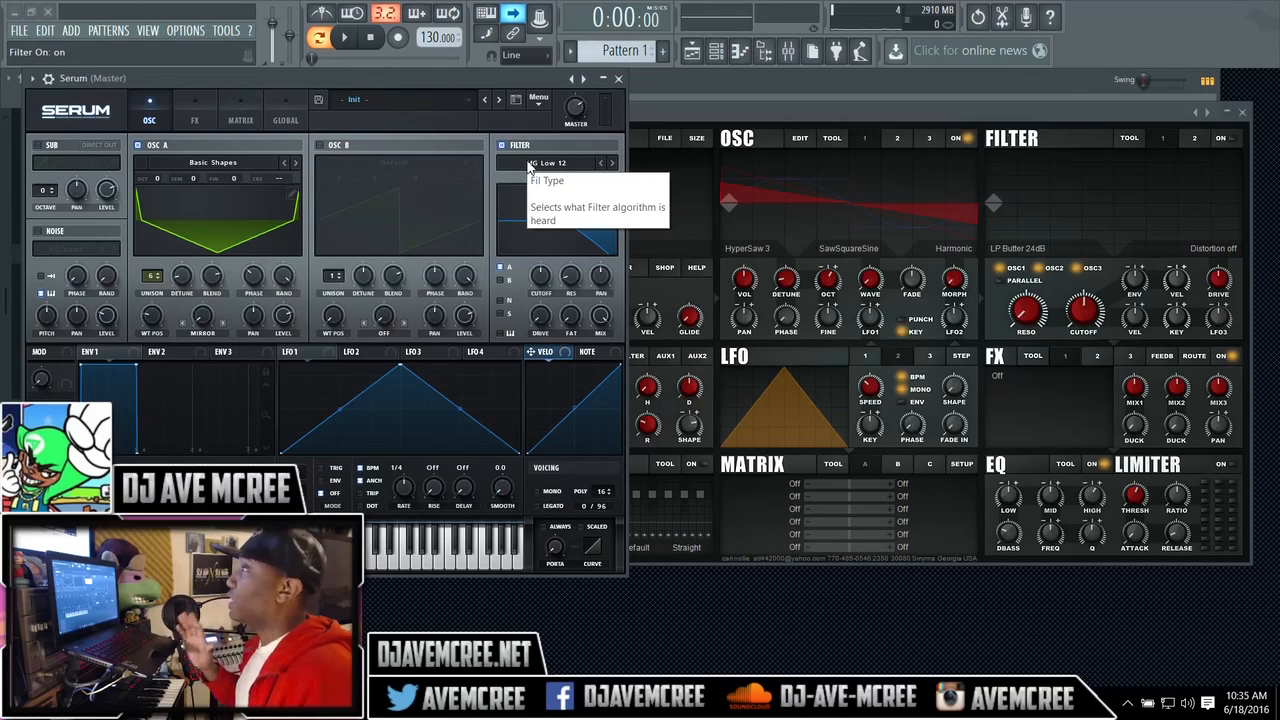
{"action": "left_click", "coordinate": [530, 167]}
{"action": "mouse_move", "coordinate": [532, 188]}
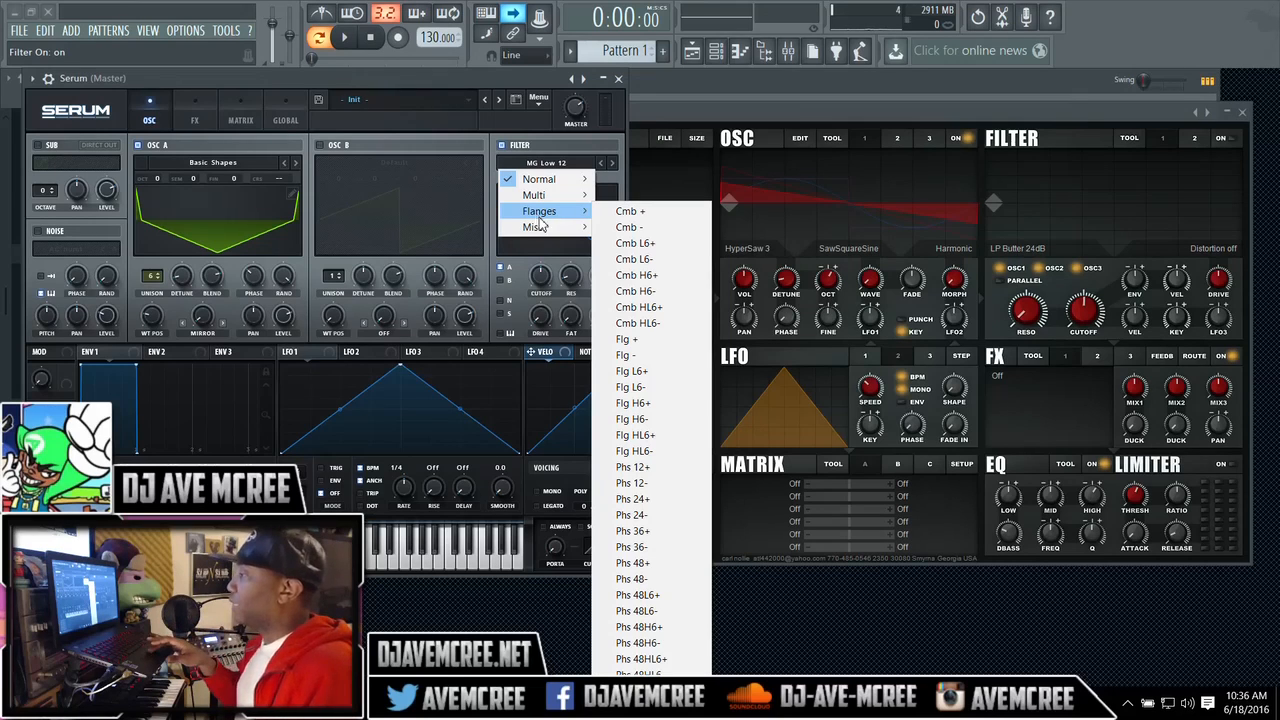
{"action": "mouse_move", "coordinate": [543, 228]}
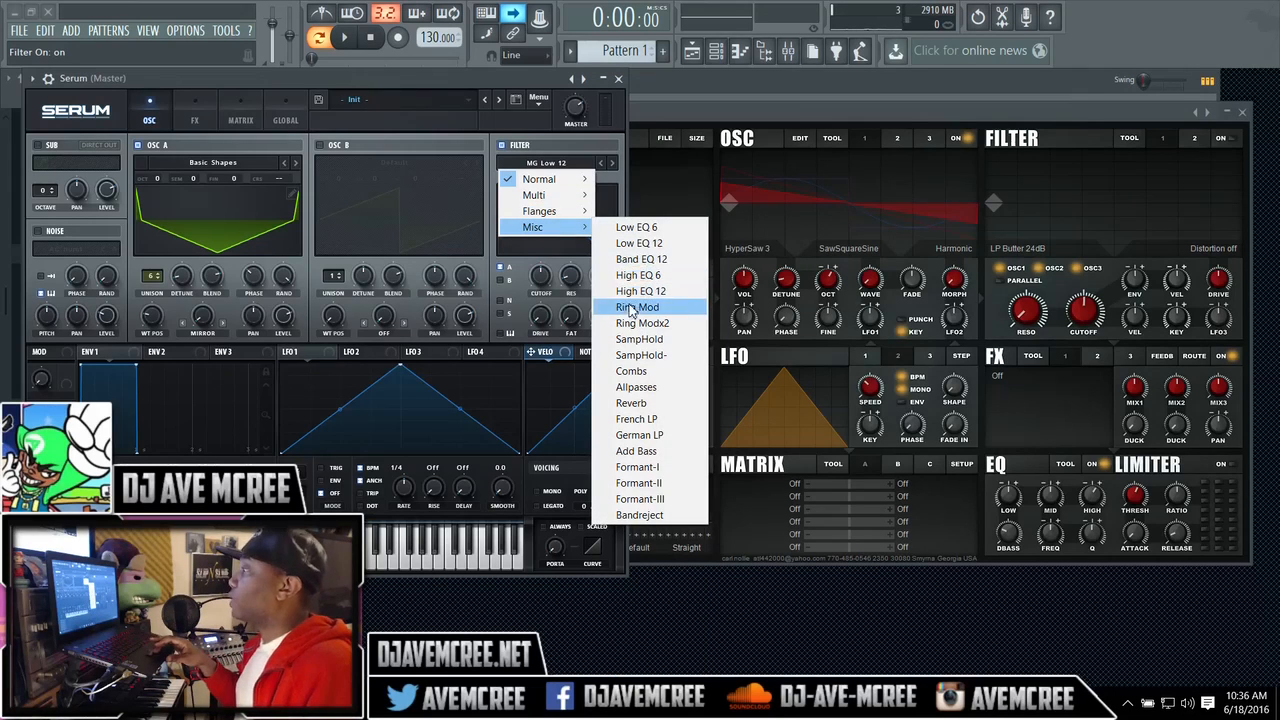
{"action": "left_click", "coordinate": [635, 403]}
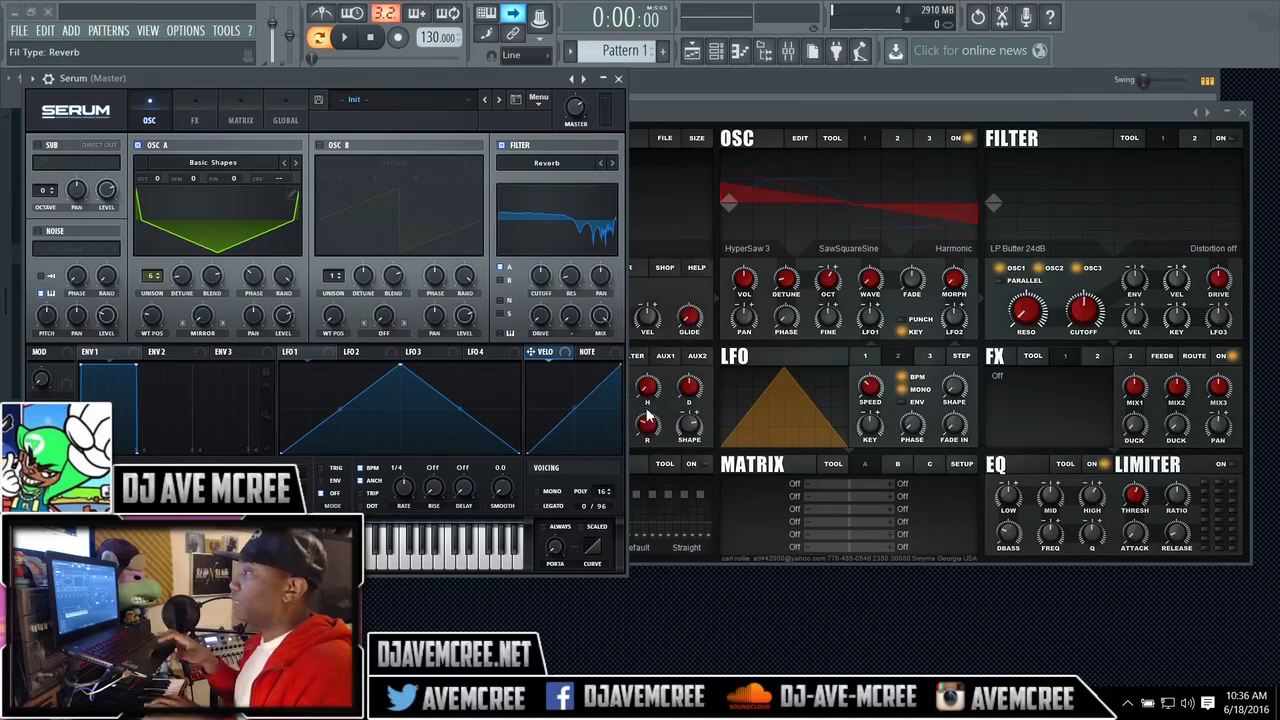
Set the Reverb filter's cutoff to 25 Hz, with its drive and variable amount both at 0 %.
{"action": "left_click_drag", "start_coordinate": [540, 300], "coordinate": [505, 295]}
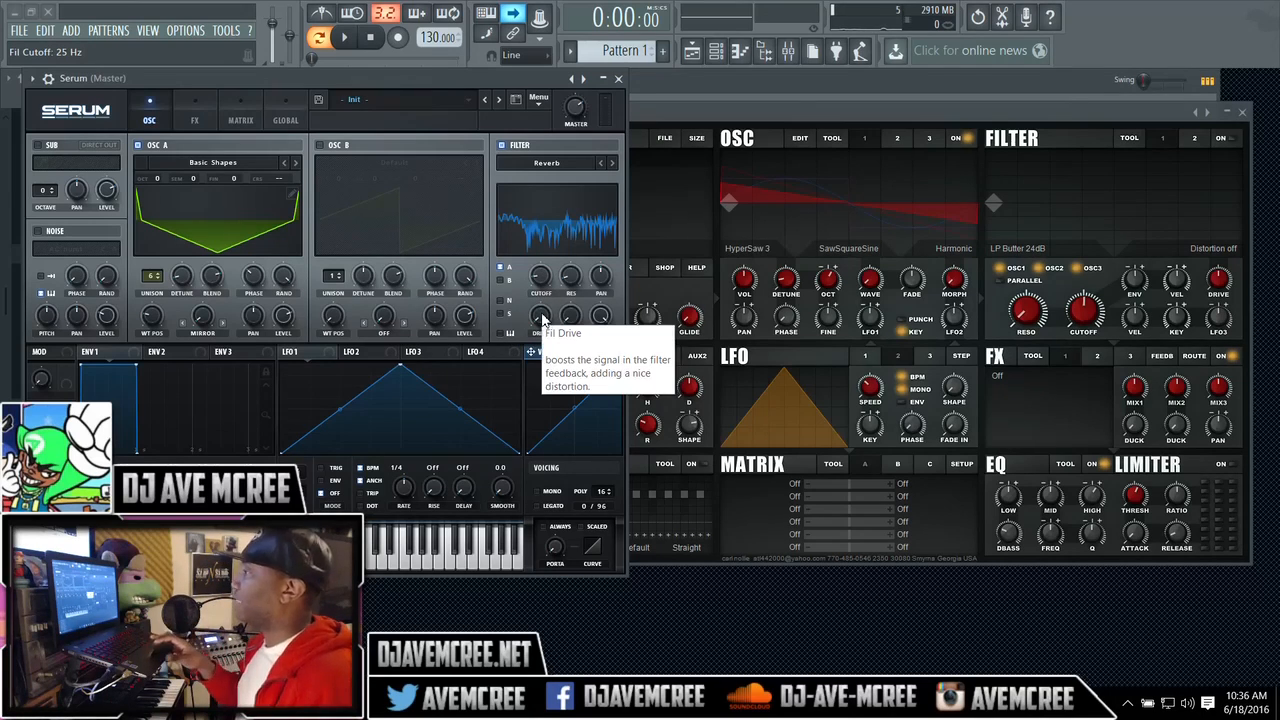
{"action": "left_click_drag", "start_coordinate": [541, 318], "coordinate": [548, 356]}
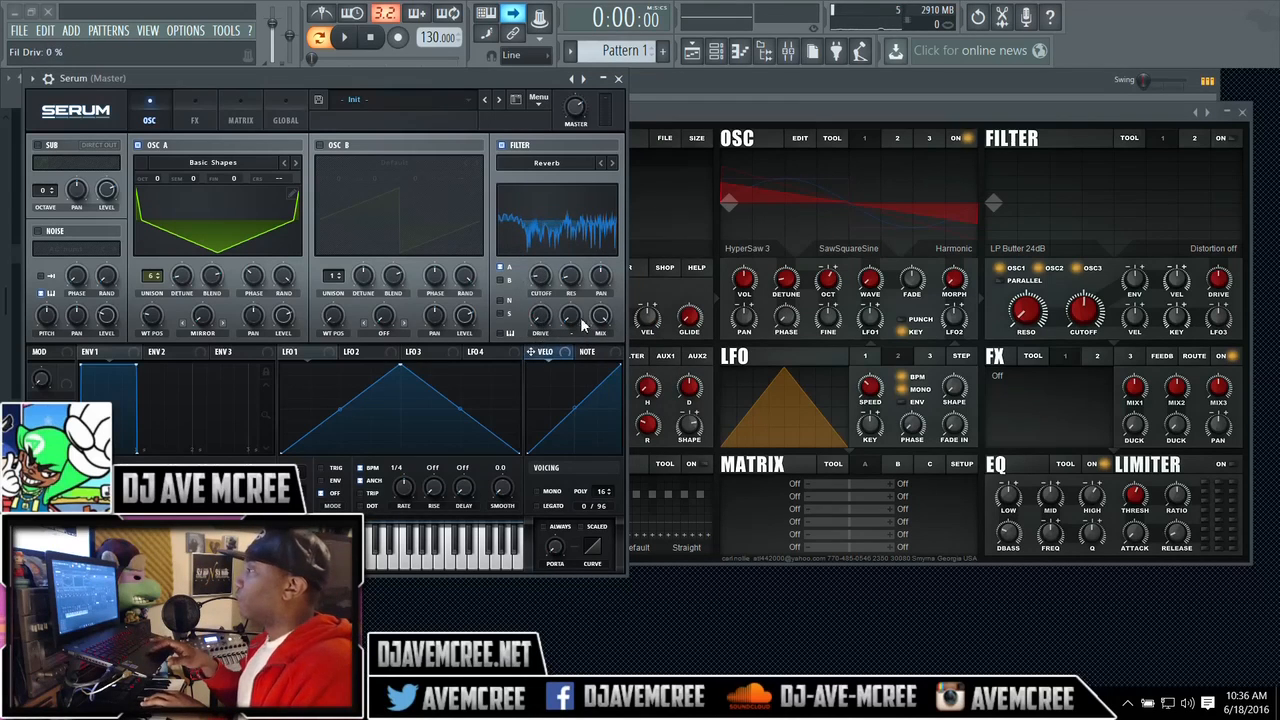
{"action": "left_click_drag", "start_coordinate": [570, 313], "coordinate": [581, 389]}
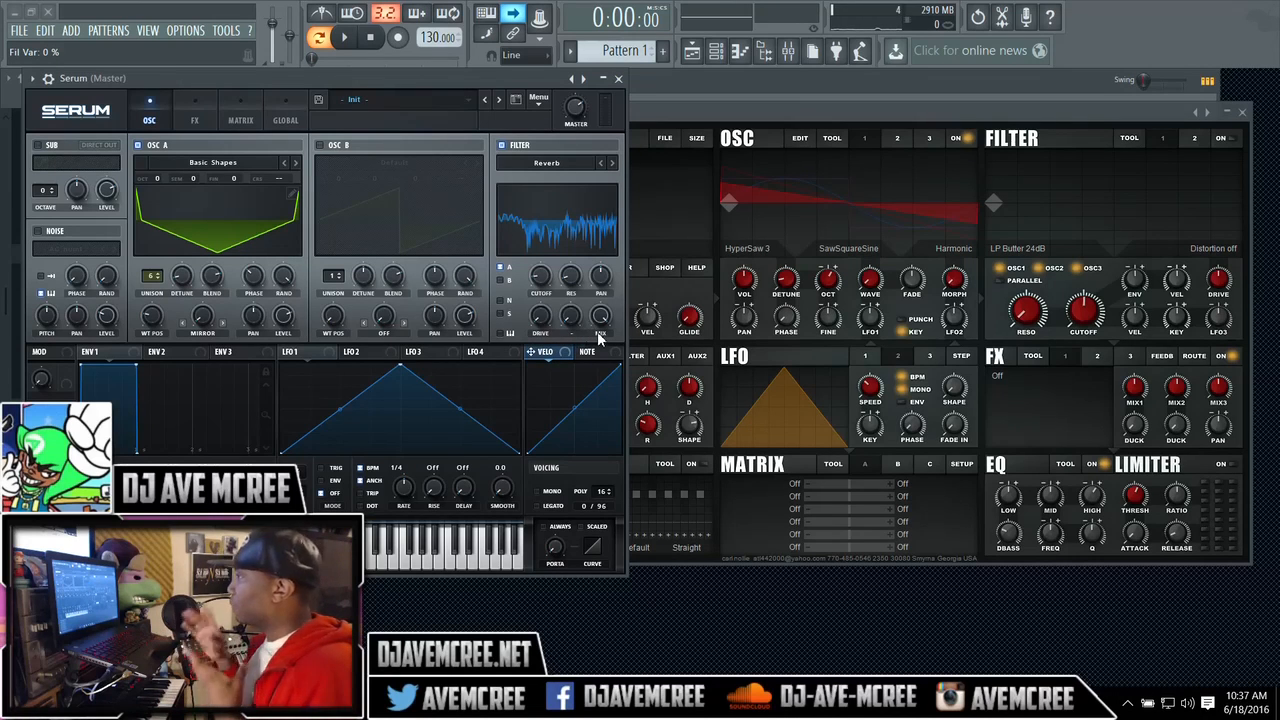
Switch to Icarus and move its window further over the Serum window.
{"action": "left_click", "coordinate": [698, 274]}
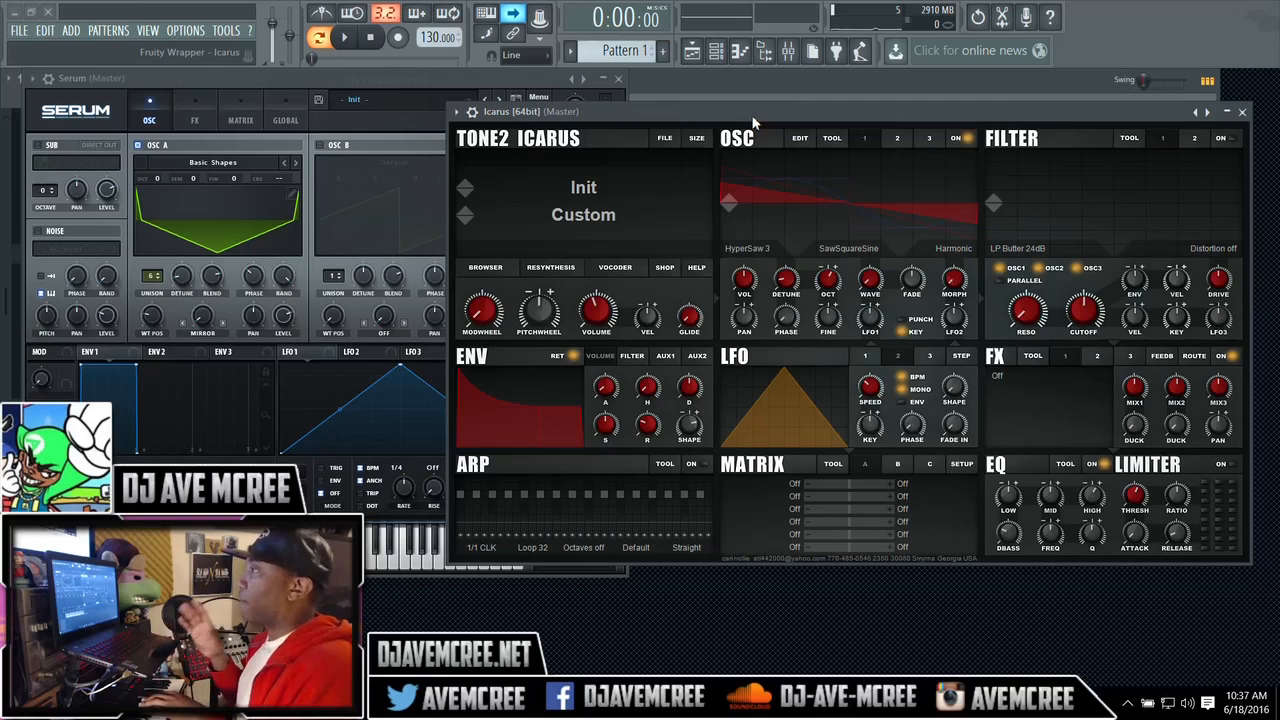
{"action": "left_click_drag", "start_coordinate": [752, 118], "coordinate": [604, 107]}
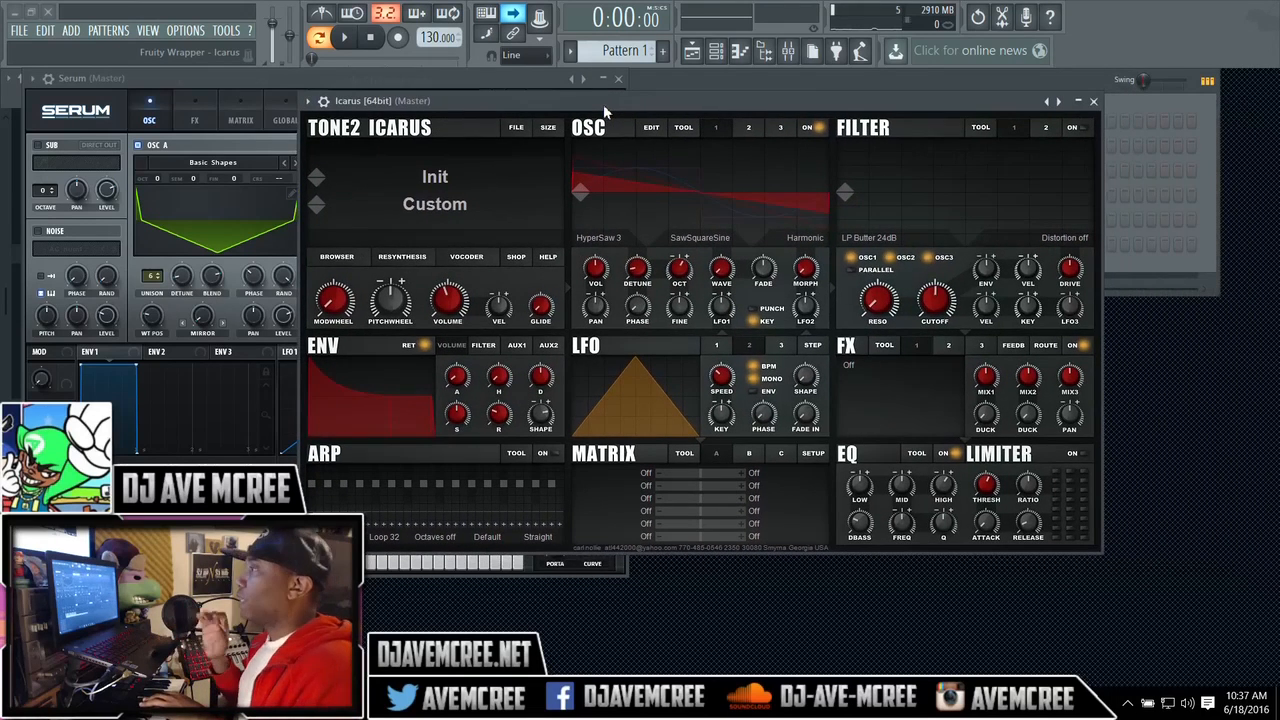
Set Icarus filter 1's type to Vocal IEAOU and slightly adjust the main volume.
{"action": "left_click", "coordinate": [895, 240]}
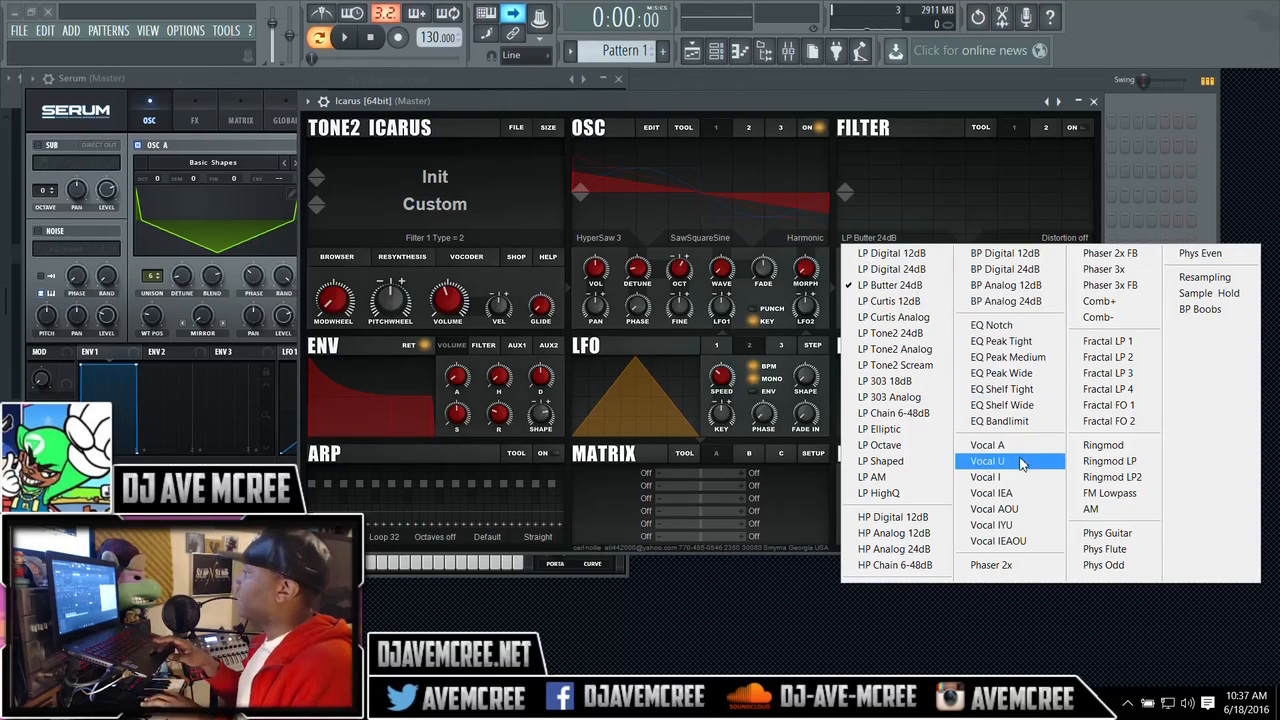
{"action": "left_click", "coordinate": [1016, 543]}
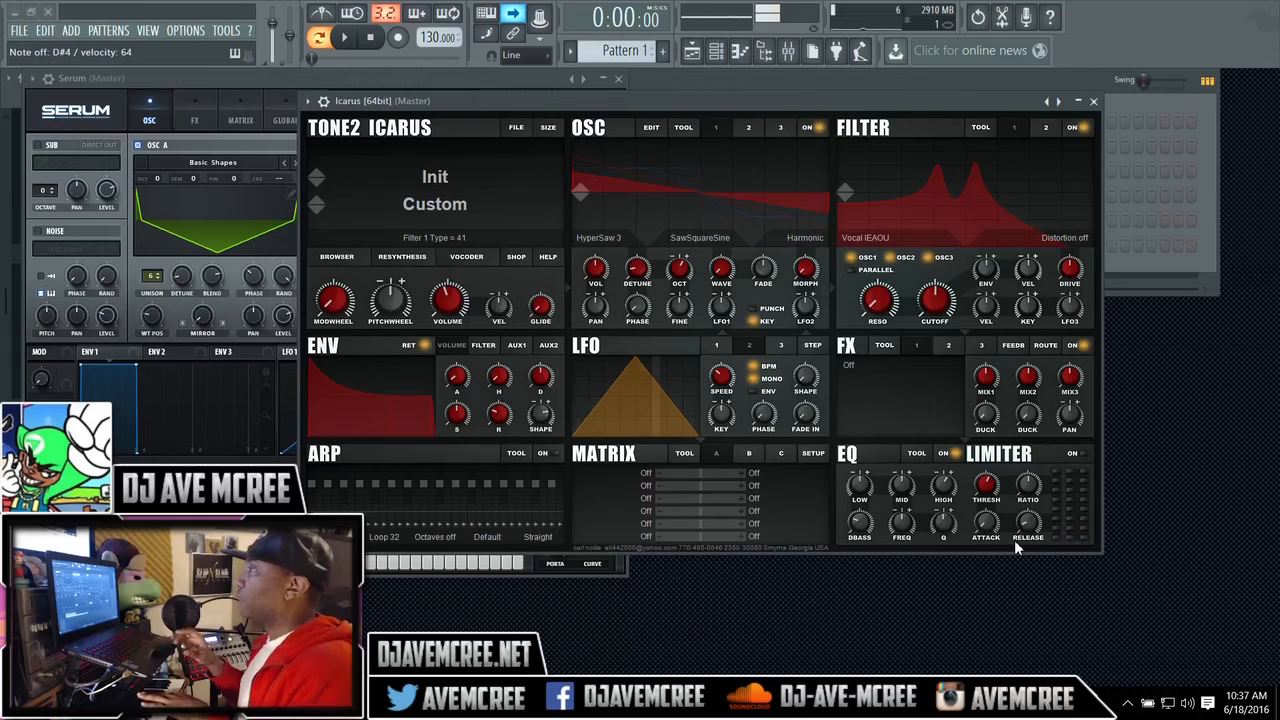
{"action": "mouse_move", "coordinate": [455, 300]}
{"action": "left_mouse_down"}
{"action": "mouse_move", "coordinate": [428, 211]}
{"action": "mouse_move", "coordinate": [446, 296]}
{"action": "left_mouse_up"}
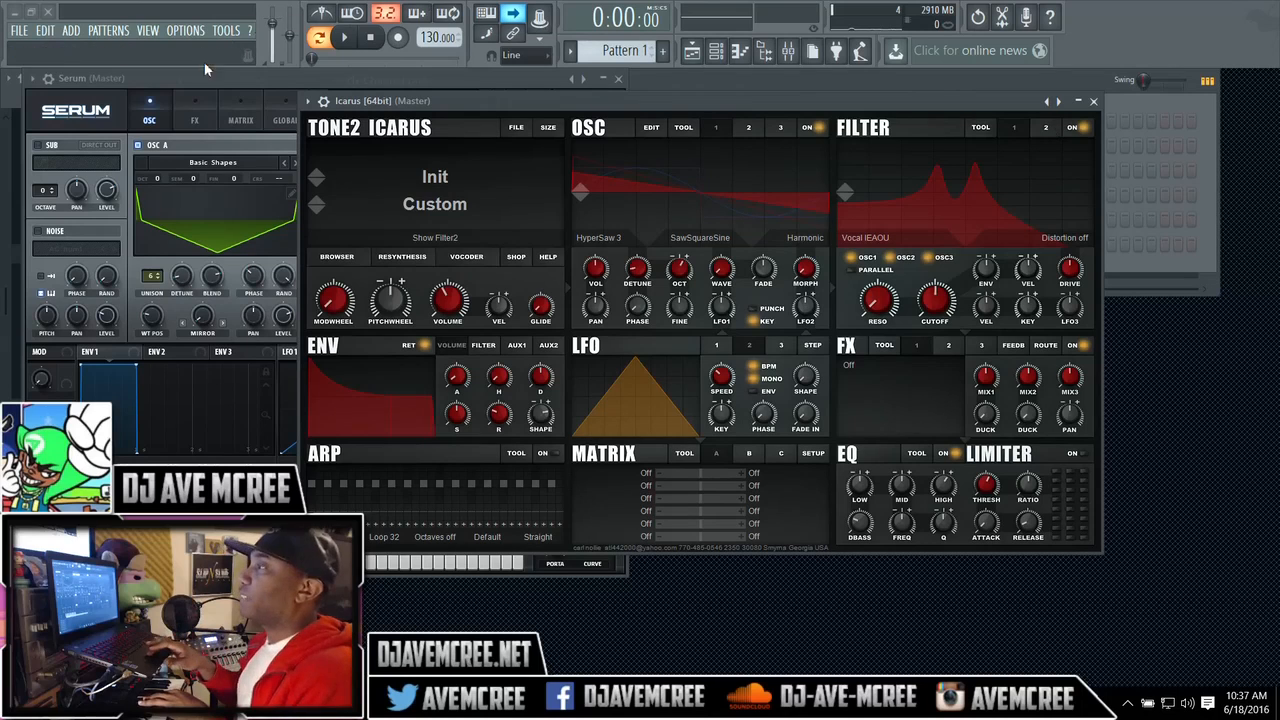
Switch to Serum, enable the Filter module among its effects and return to the oscillator page.
{"action": "left_click", "coordinate": [192, 110]}
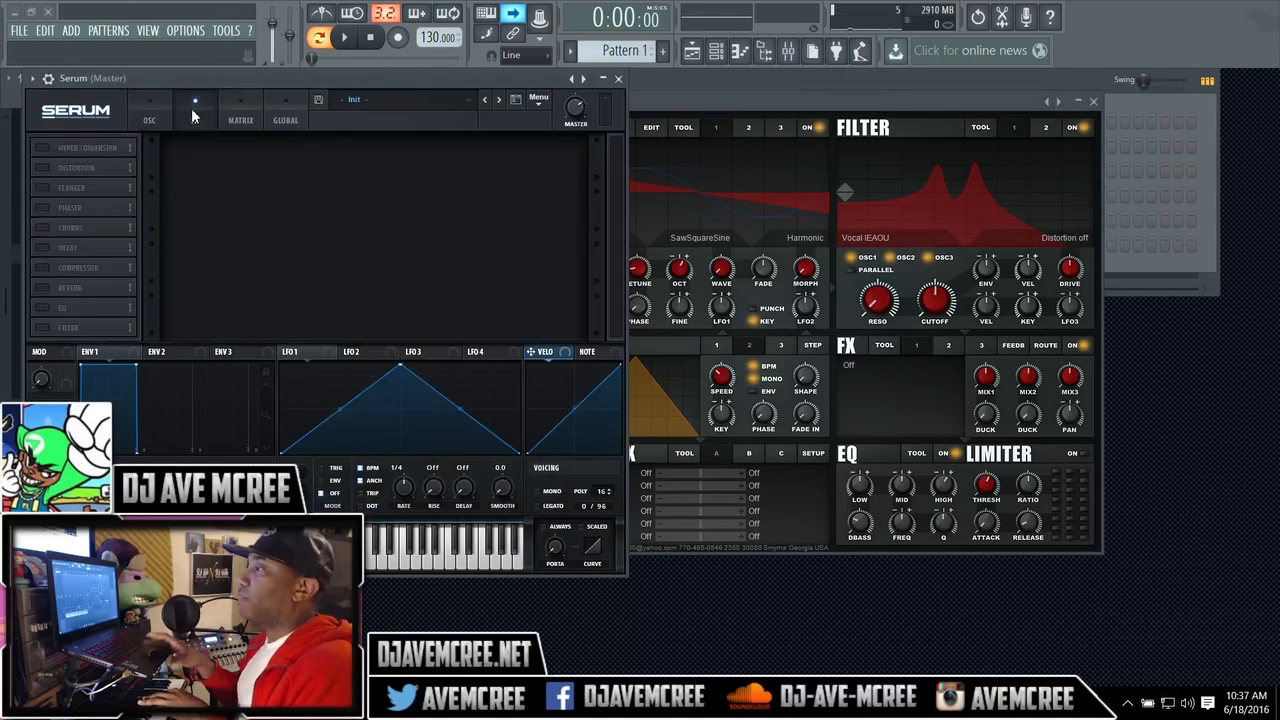
{"action": "left_click", "coordinate": [43, 327]}
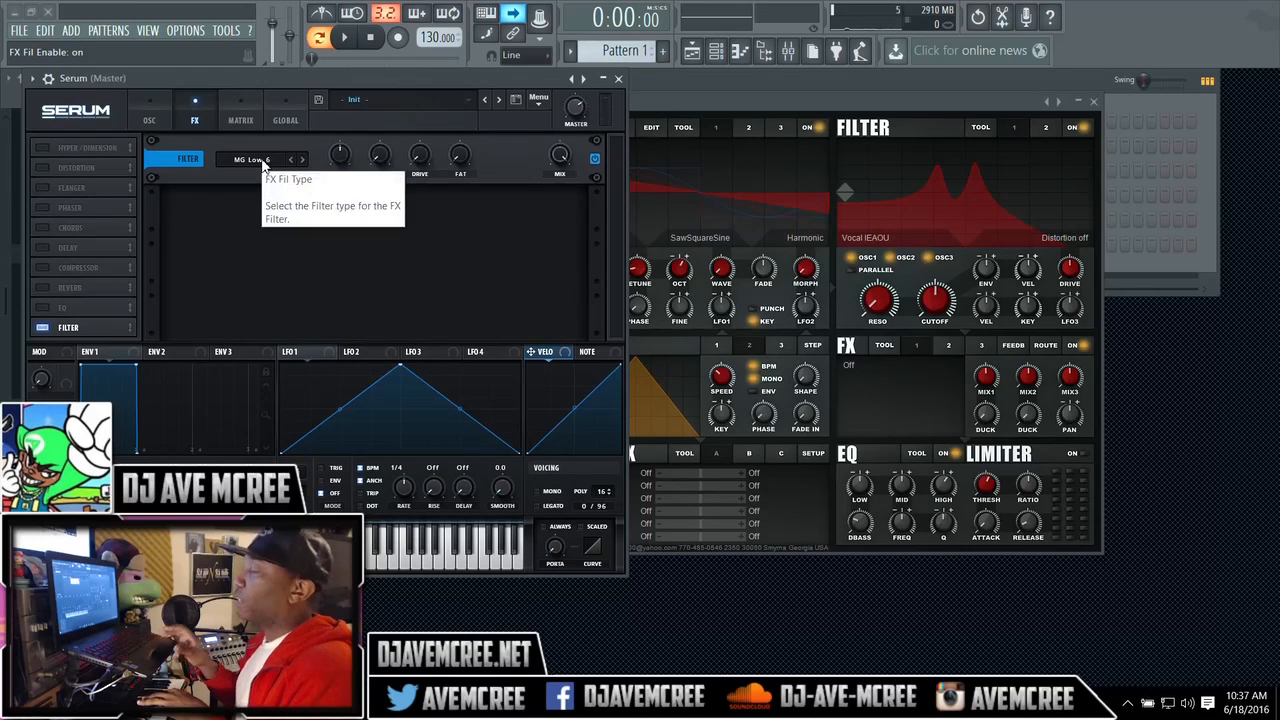
{"action": "left_click", "coordinate": [168, 100]}
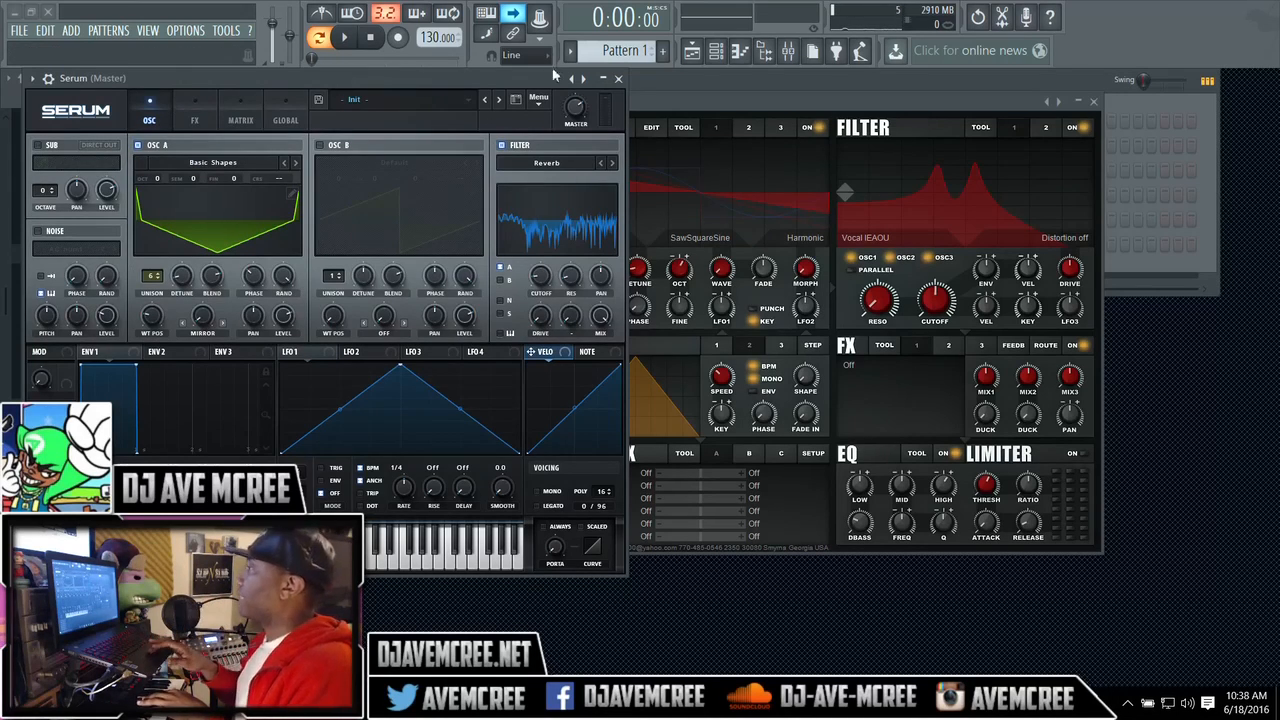
Switch to Icarus, set filter 1's distortion type to Bitcrush and raise its drive.
{"action": "left_click", "coordinate": [750, 110]}
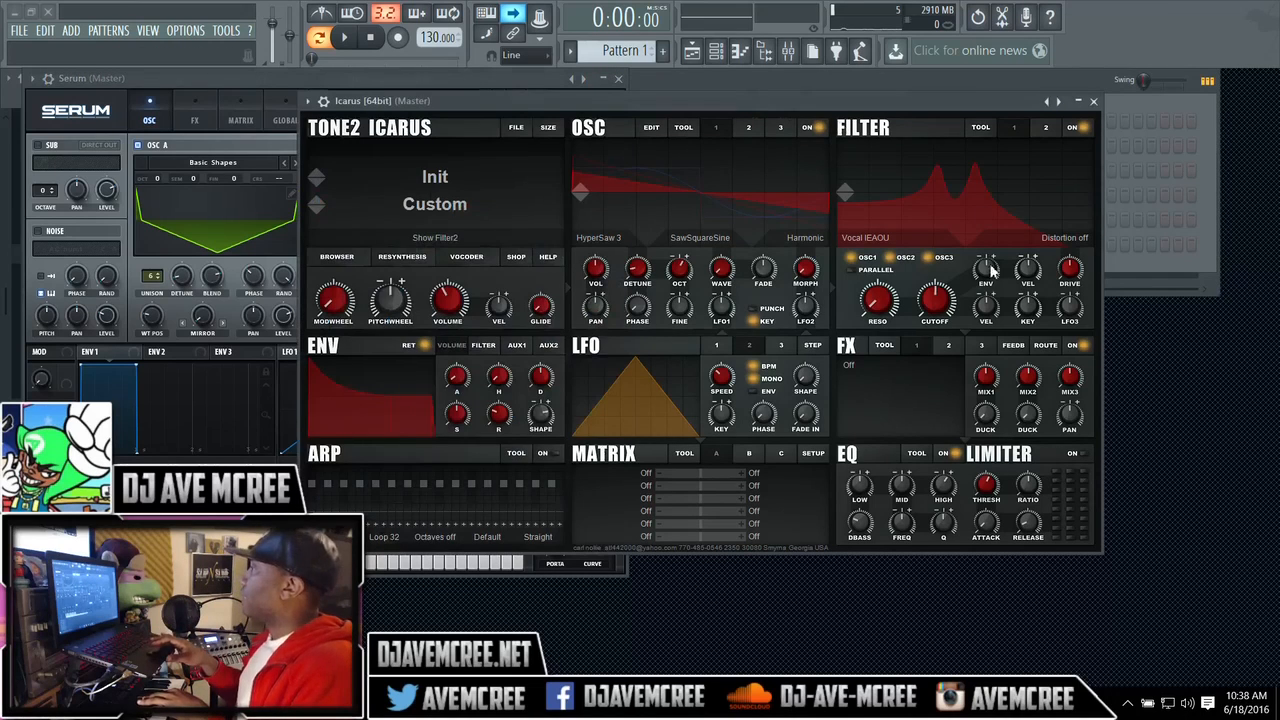
{"action": "left_click", "coordinate": [1082, 238]}
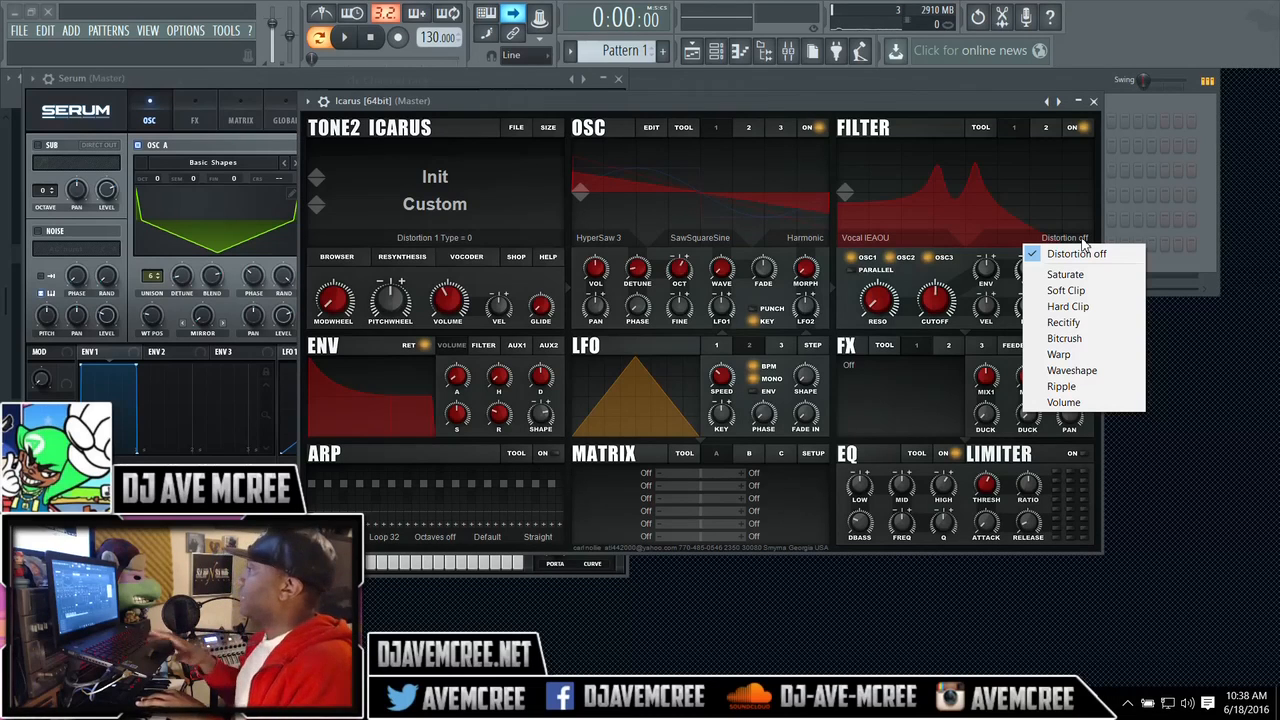
{"action": "left_click", "coordinate": [1095, 338]}
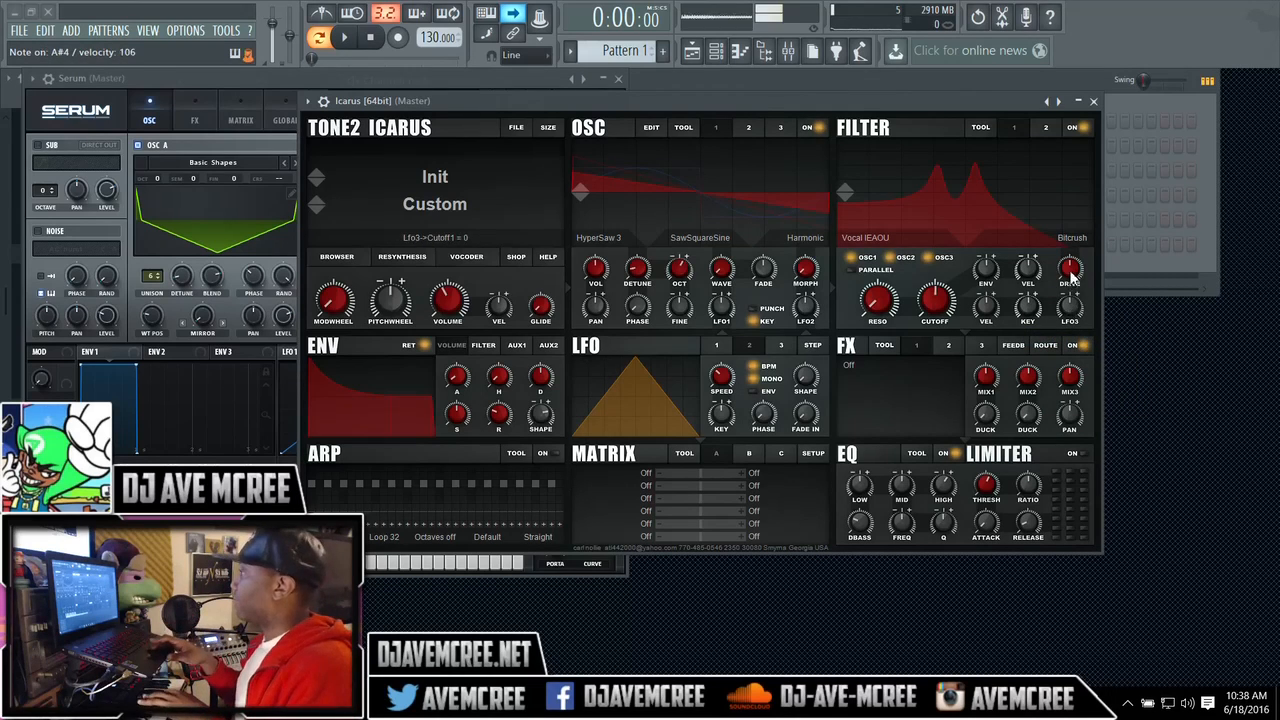
{"action": "left_click_drag", "start_coordinate": [1069, 268], "coordinate": [1069, 209]}
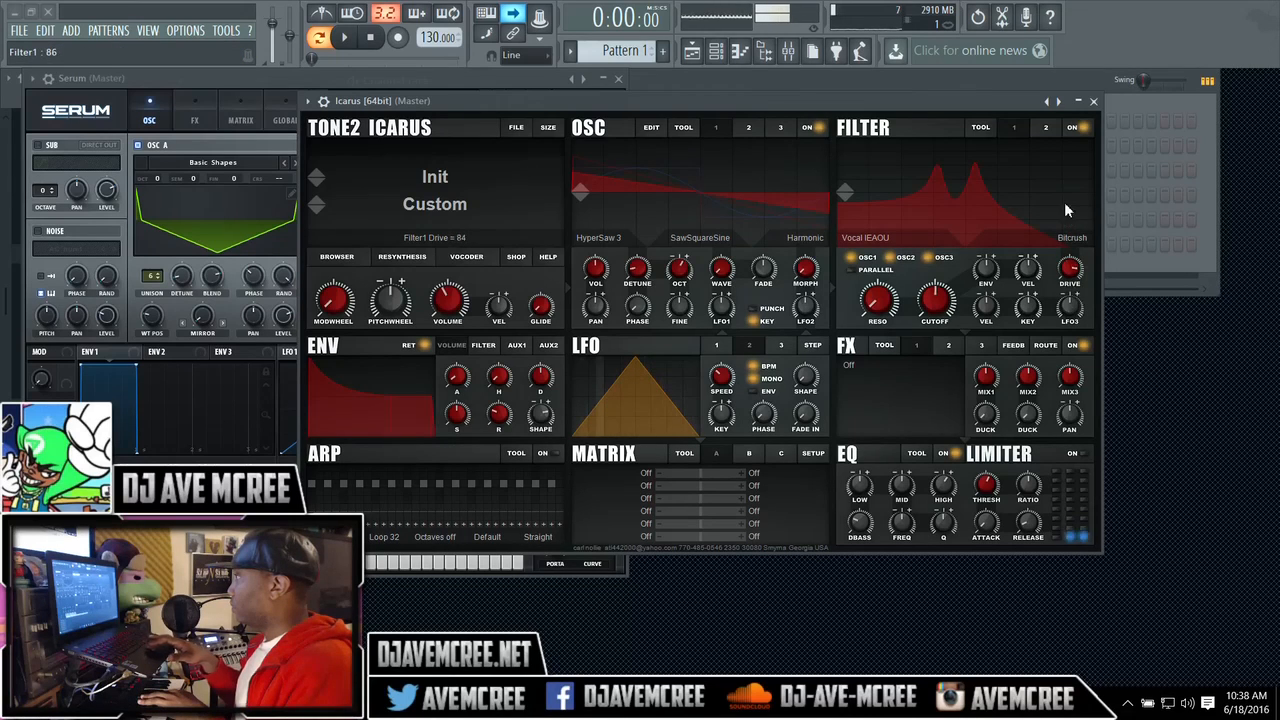
Sweep filter 1's cutoff with the Bitcrush distortion active, and lower and raise its drive again.
{"action": "left_click_drag", "start_coordinate": [944, 298], "coordinate": [907, 188]}
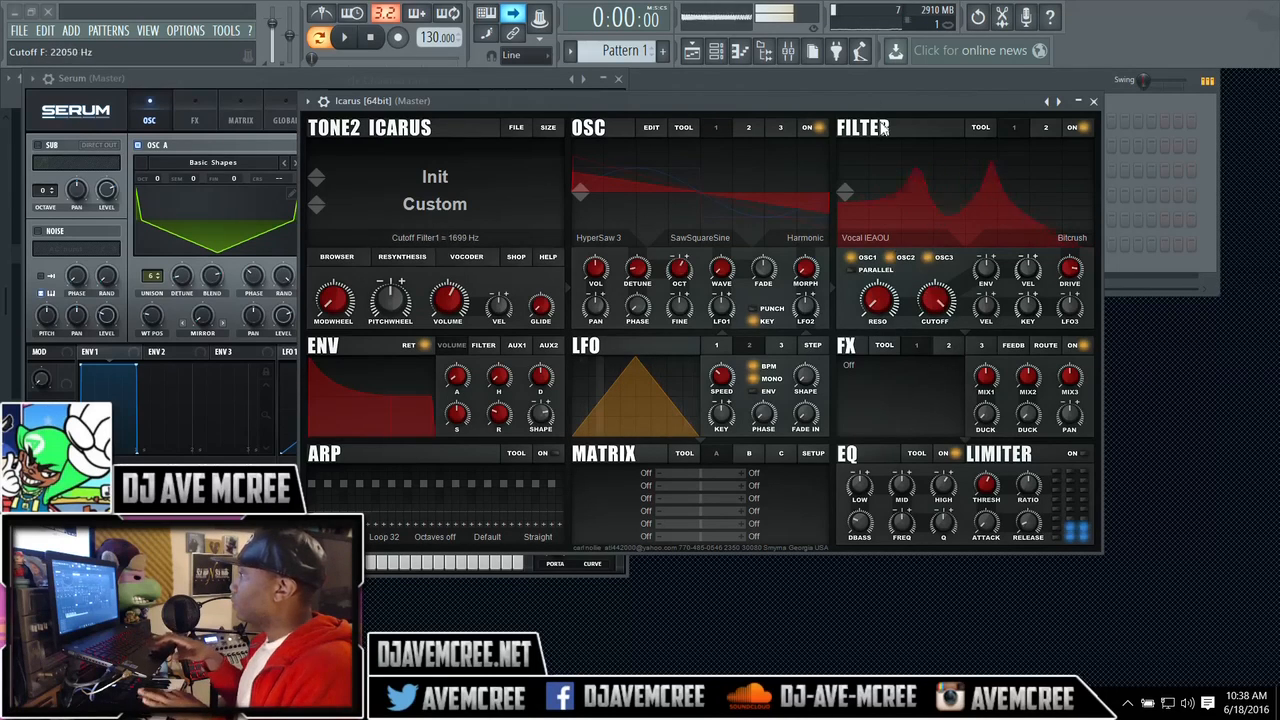
{"action": "left_click_drag", "start_coordinate": [911, 184], "coordinate": [884, 226]}
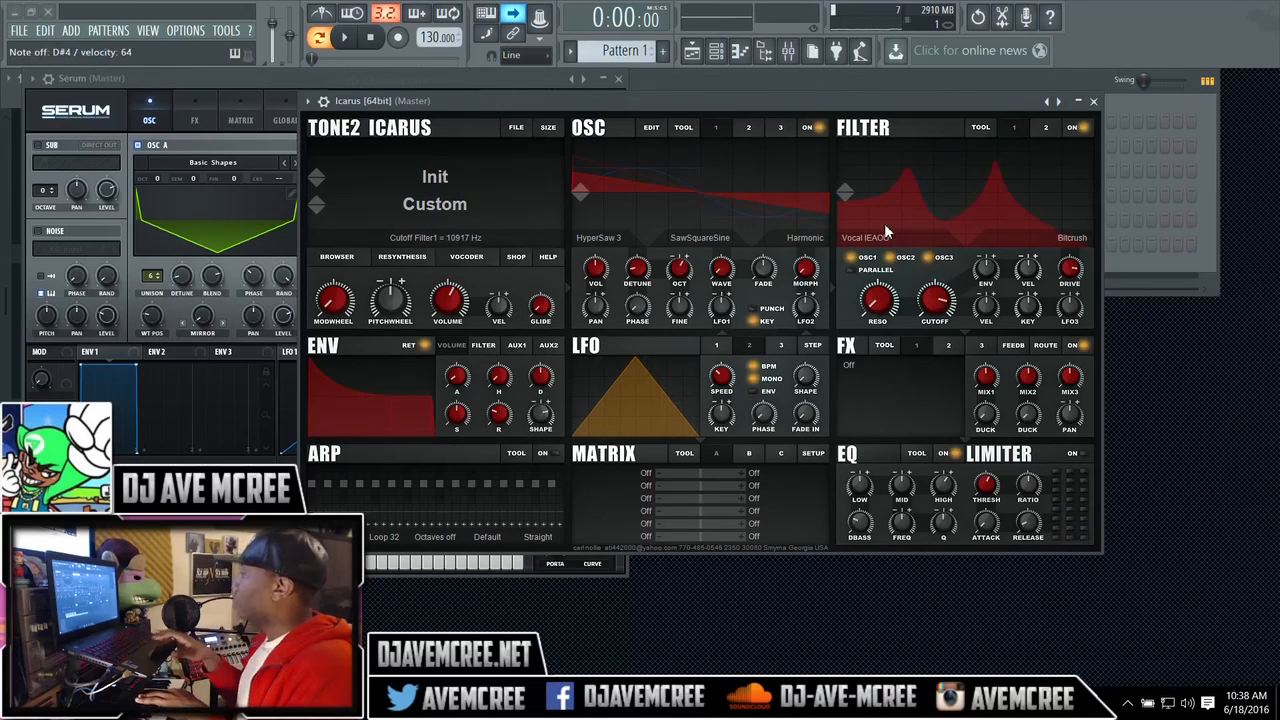
{"action": "left_click_drag", "start_coordinate": [1072, 272], "coordinate": [1071, 362]}
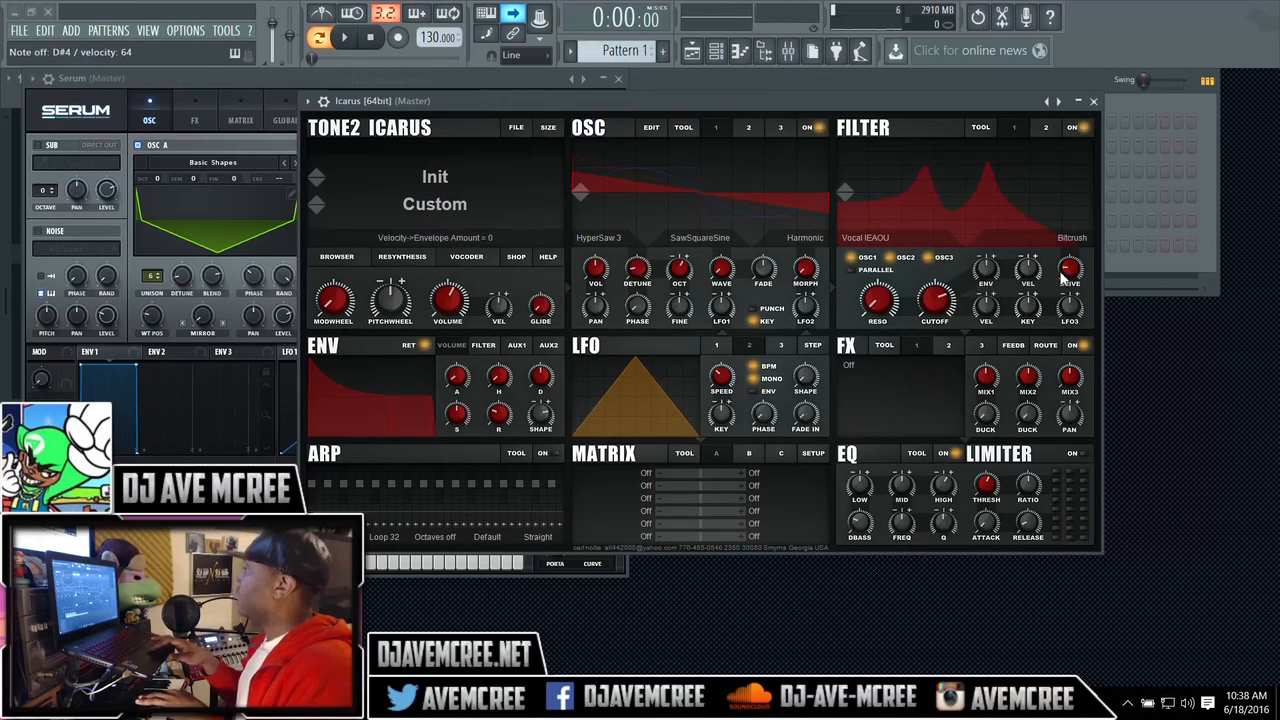
{"action": "left_click_drag", "start_coordinate": [1070, 268], "coordinate": [1058, 209]}
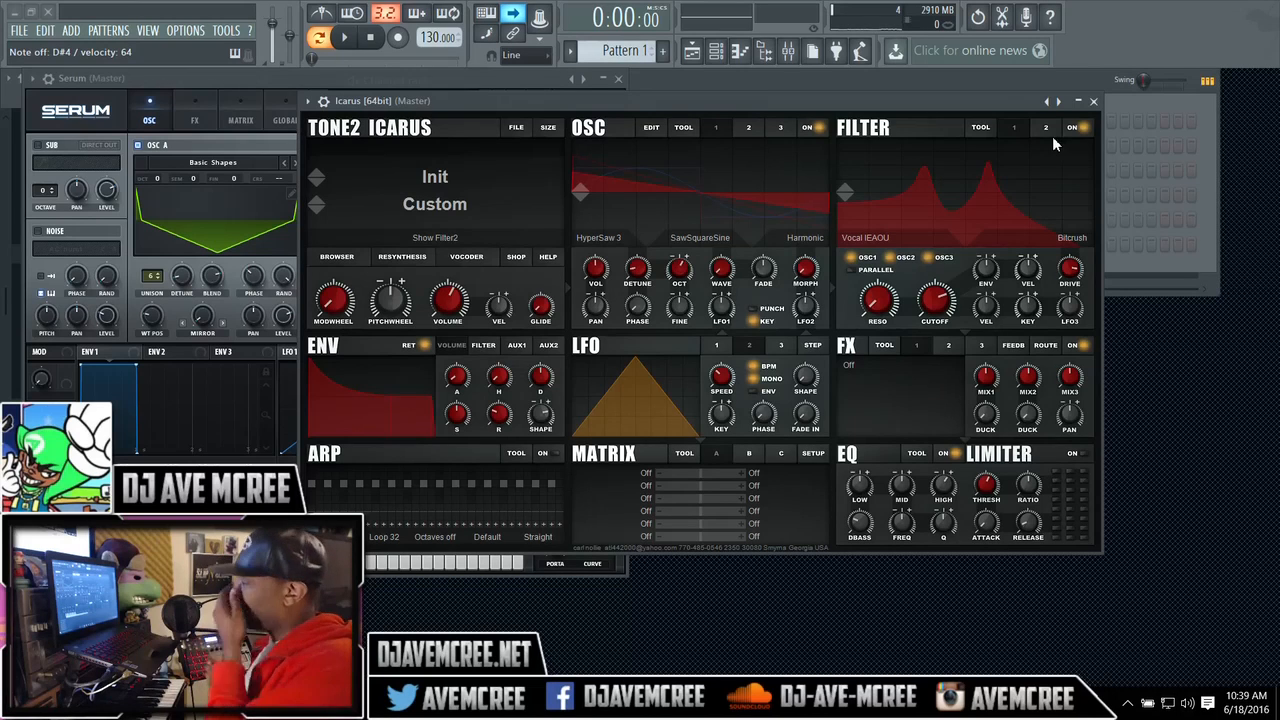
Bring Serum and then Icarus to the front, and change Icarus filter 1's distortion type to Hard Clip.
{"action": "left_click", "coordinate": [205, 78]}
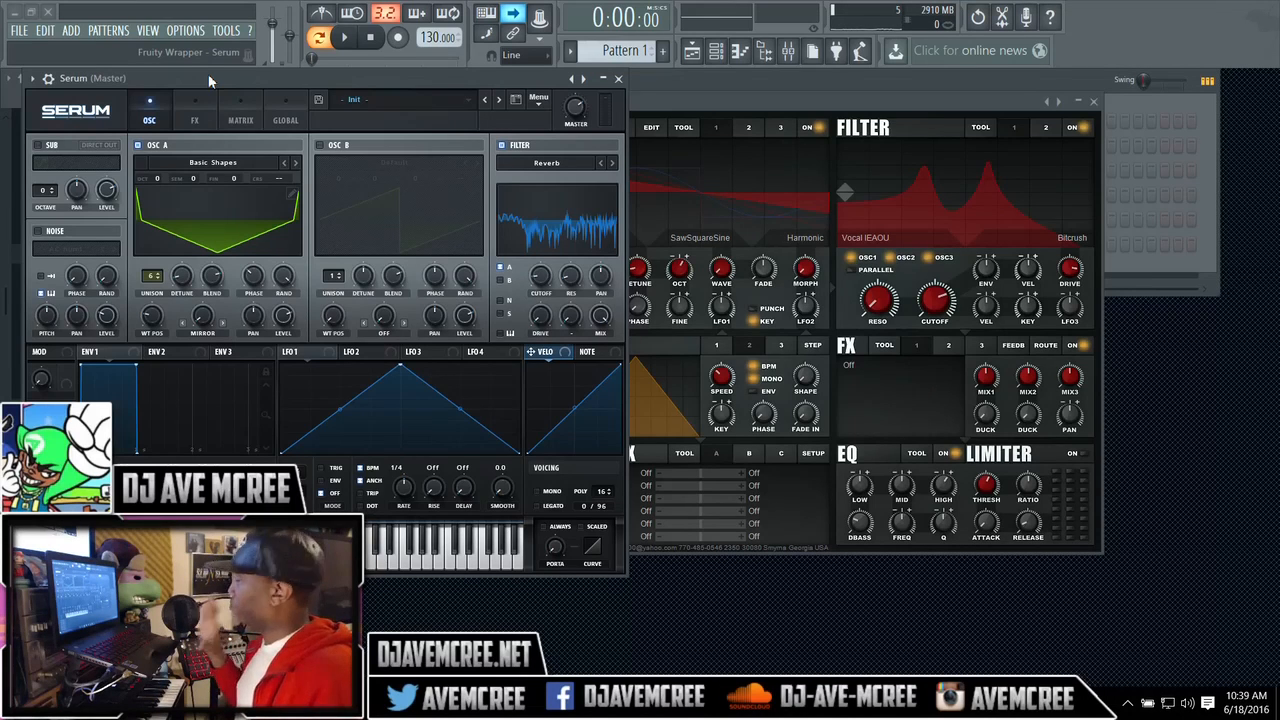
{"action": "left_click", "coordinate": [847, 249]}
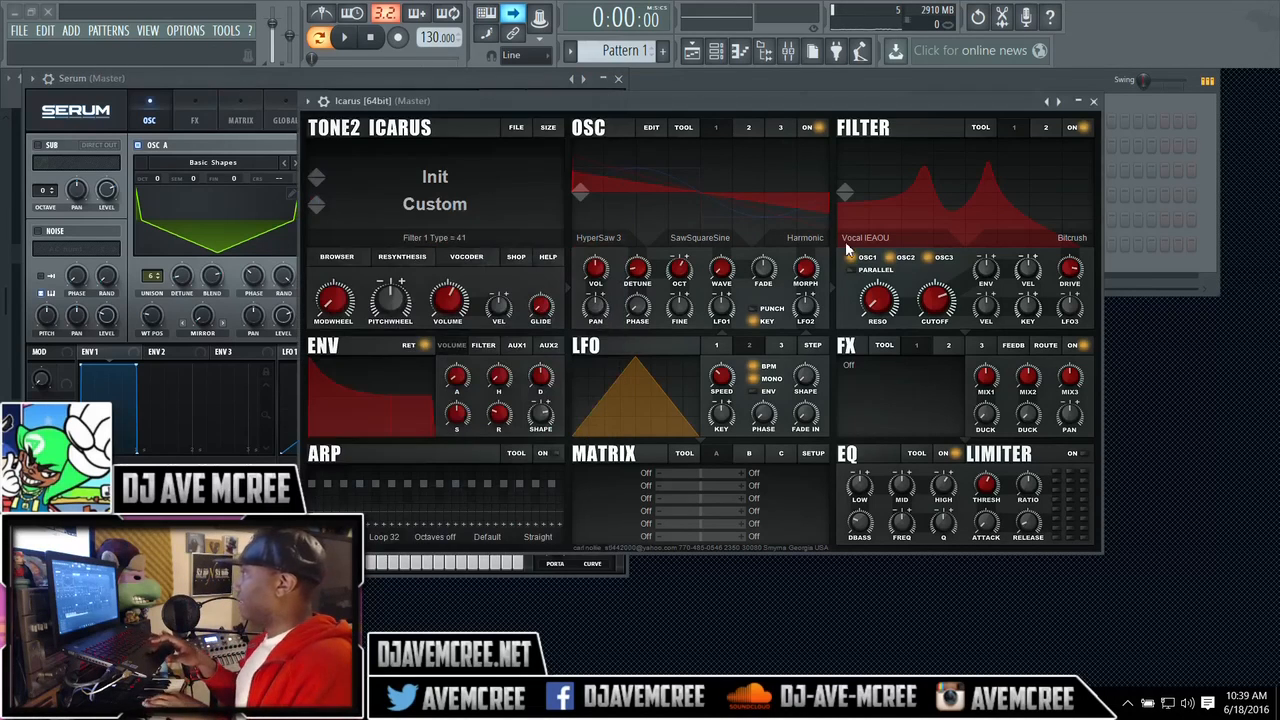
{"action": "left_click", "coordinate": [1060, 240]}
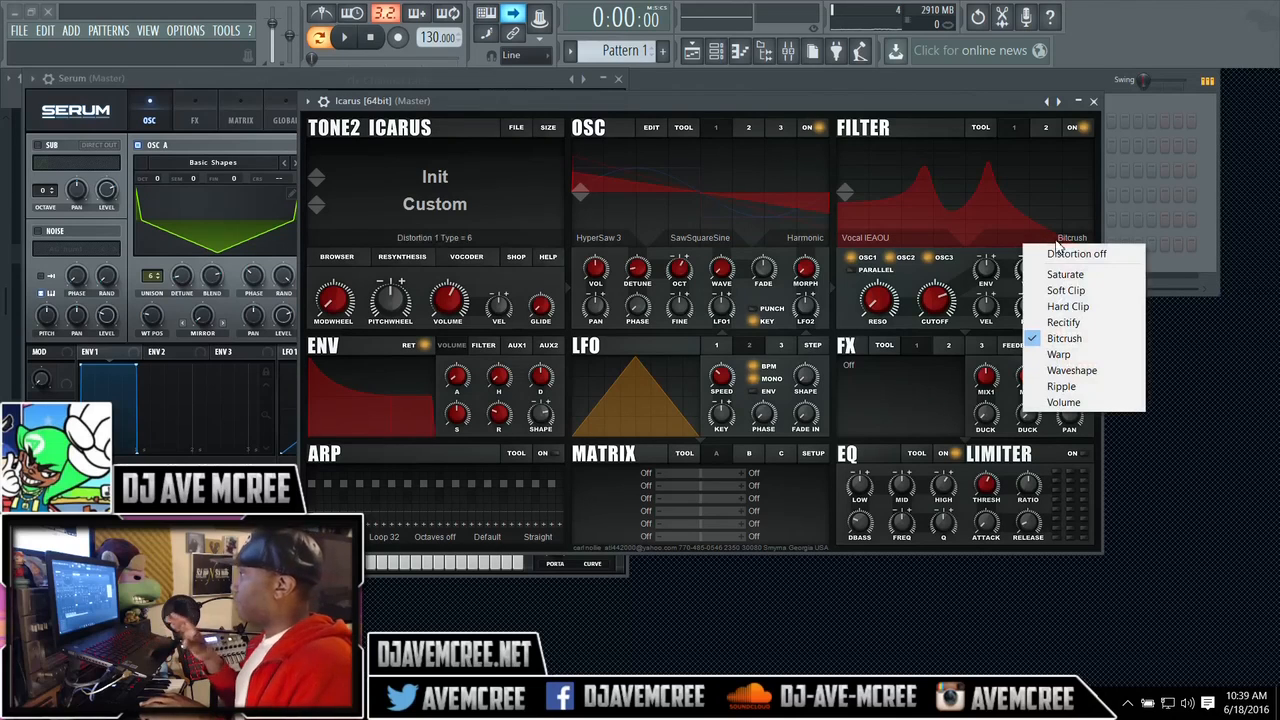
{"action": "left_click", "coordinate": [1062, 306]}
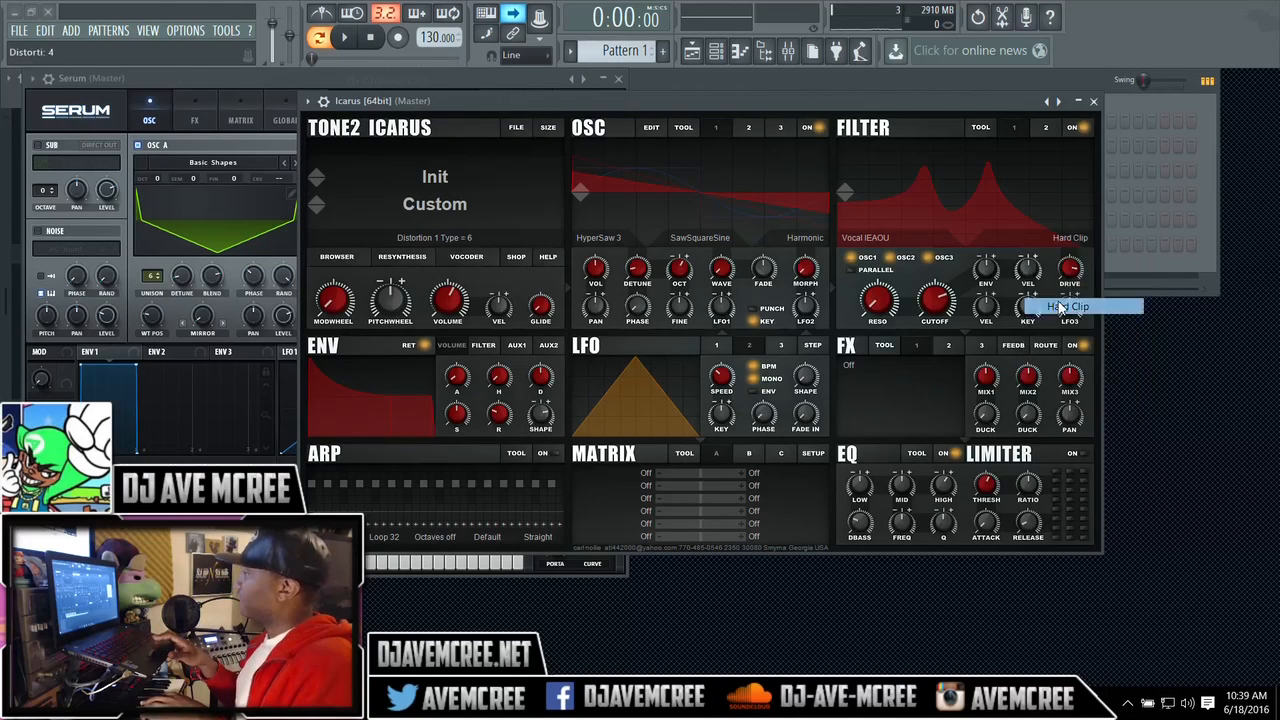
Adjust filter 1's drive and sweep its cutoff, ending at 8078 Hz.
{"action": "mouse_move", "coordinate": [1071, 275]}
{"action": "left_mouse_down"}
{"action": "mouse_move", "coordinate": [1086, 392]}
{"action": "mouse_move", "coordinate": [1050, 283]}
{"action": "left_mouse_up"}
{"action": "left_click_drag", "start_coordinate": [934, 299], "coordinate": [883, 146]}
{"action": "left_click_drag", "start_coordinate": [922, 198], "coordinate": [976, 321]}
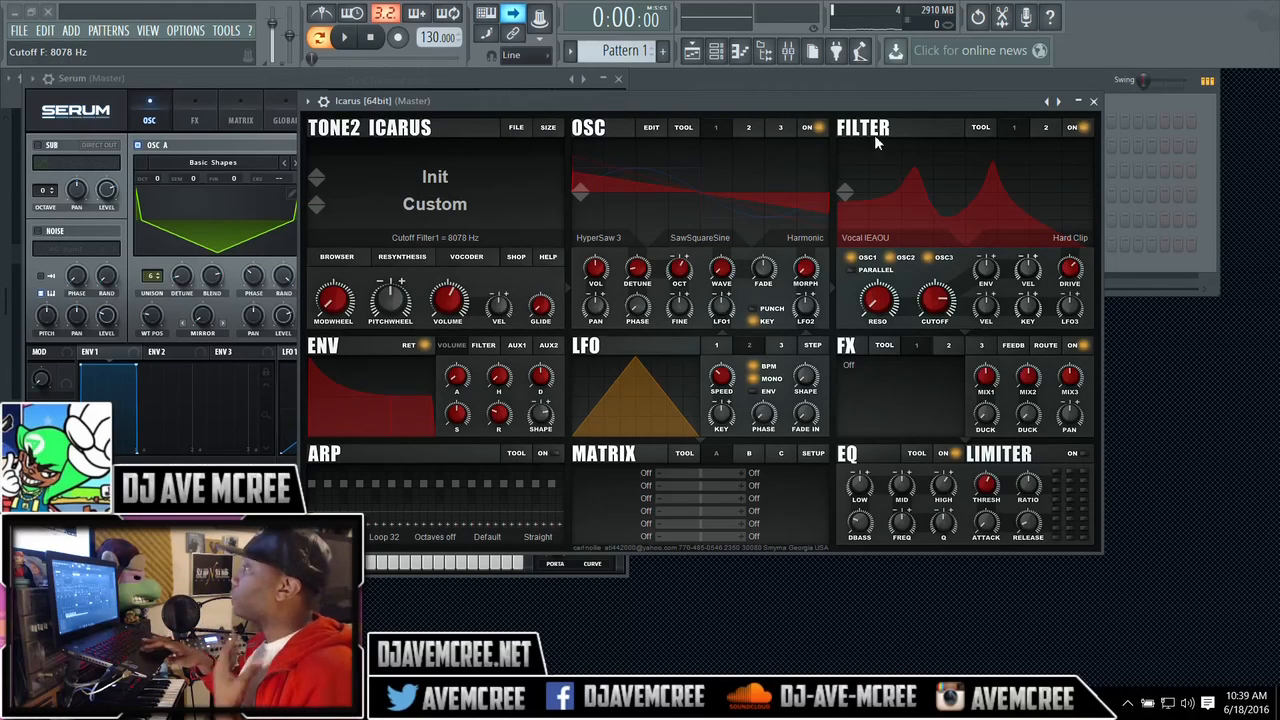
Move the Icarus window away from Serum, switch to Serum and assign LFO 1 to oscillator A's Mirror warp amount.
{"action": "left_click_drag", "start_coordinate": [831, 95], "coordinate": [953, 98]}
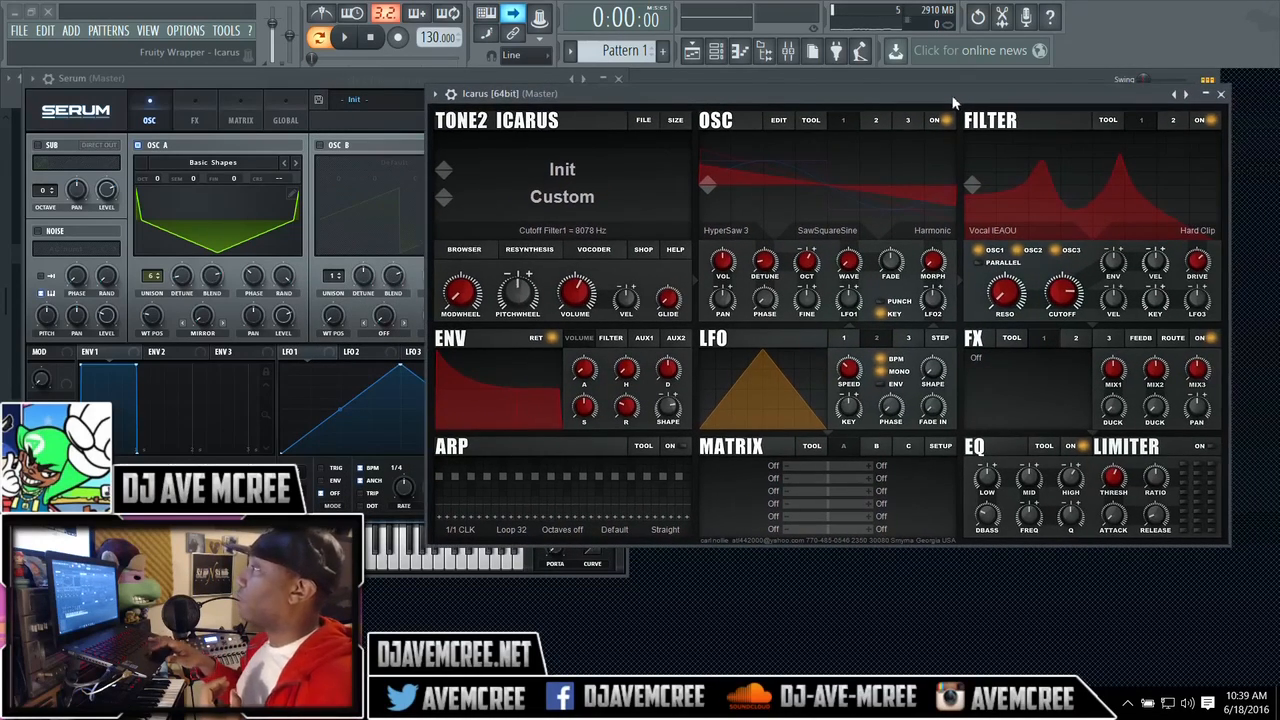
{"action": "left_click", "coordinate": [315, 80]}
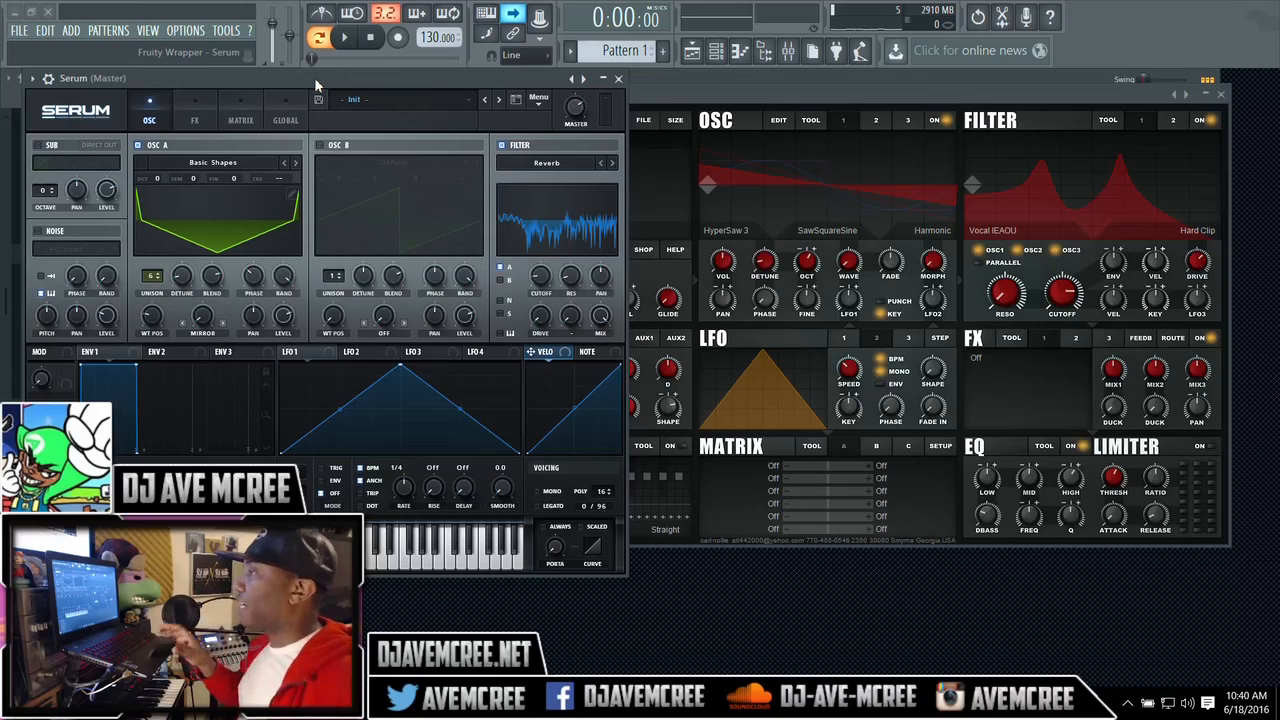
{"action": "left_click_drag", "start_coordinate": [305, 349], "coordinate": [203, 320]}
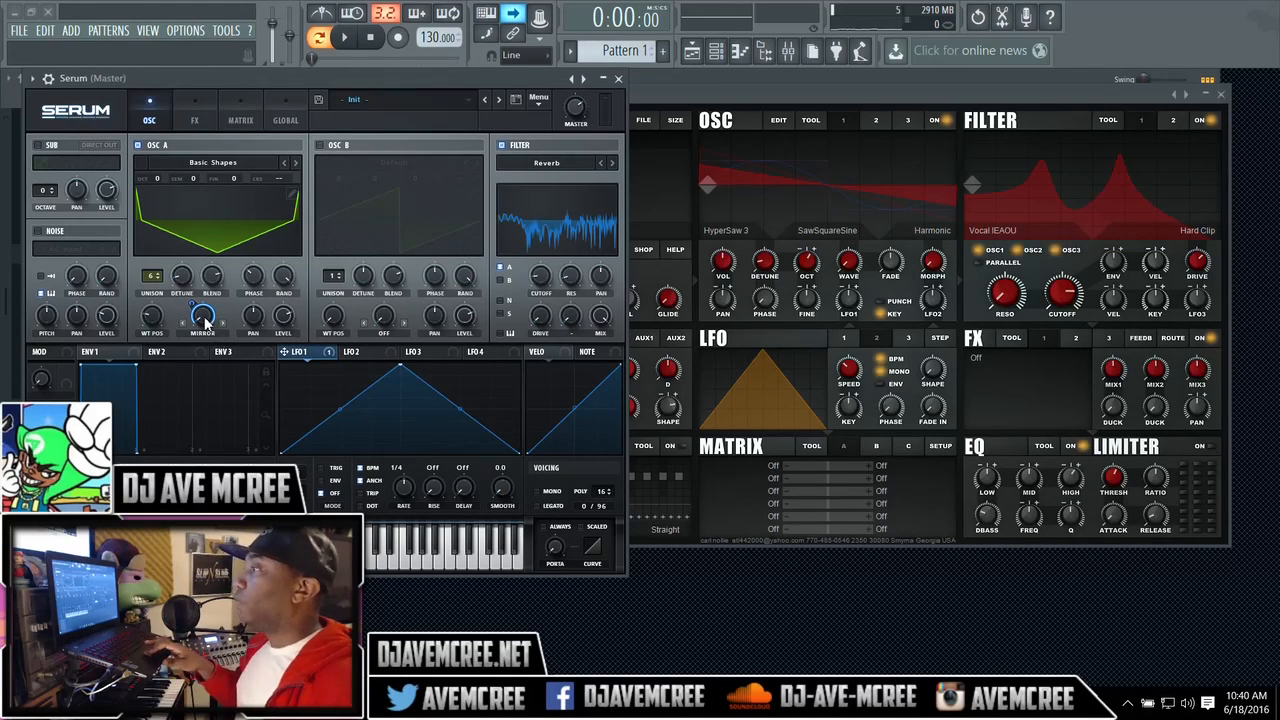
{"action": "mouse_move", "coordinate": [205, 323]}
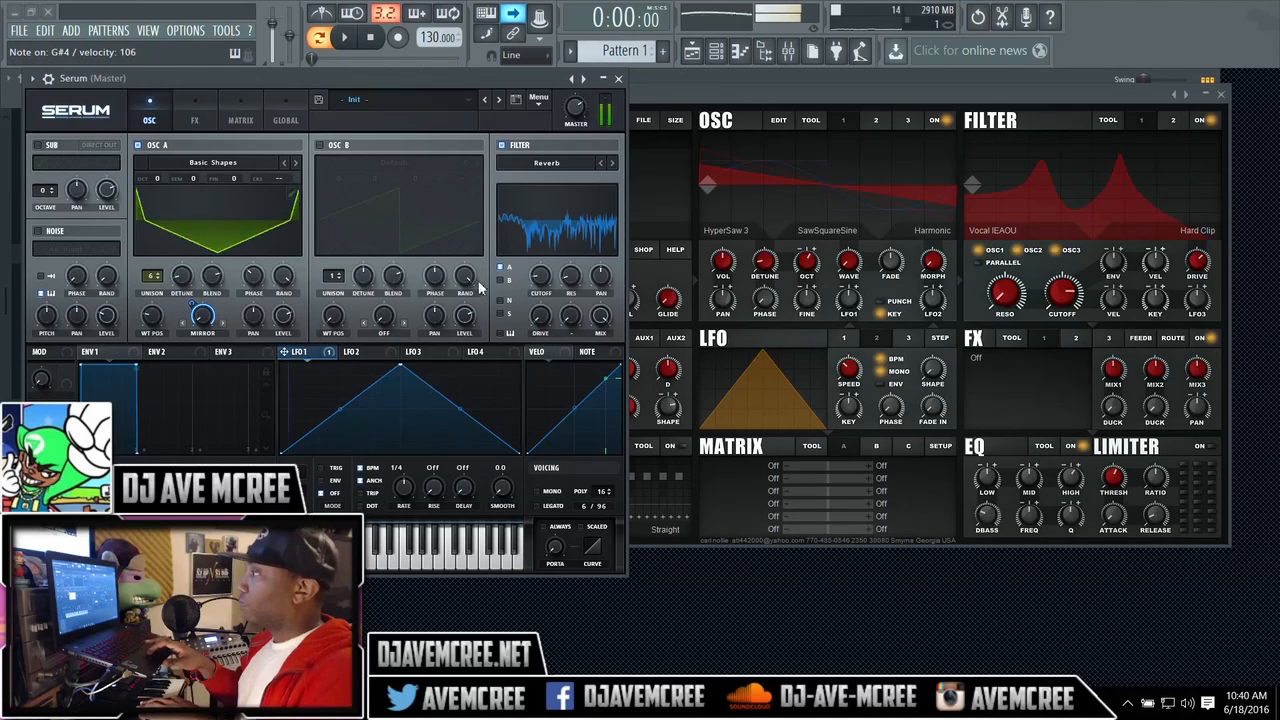
Sweep the Reverb filter's cutoff, raise its drive to about 31 % and adjust its mix.
{"action": "mouse_move", "coordinate": [540, 278]}
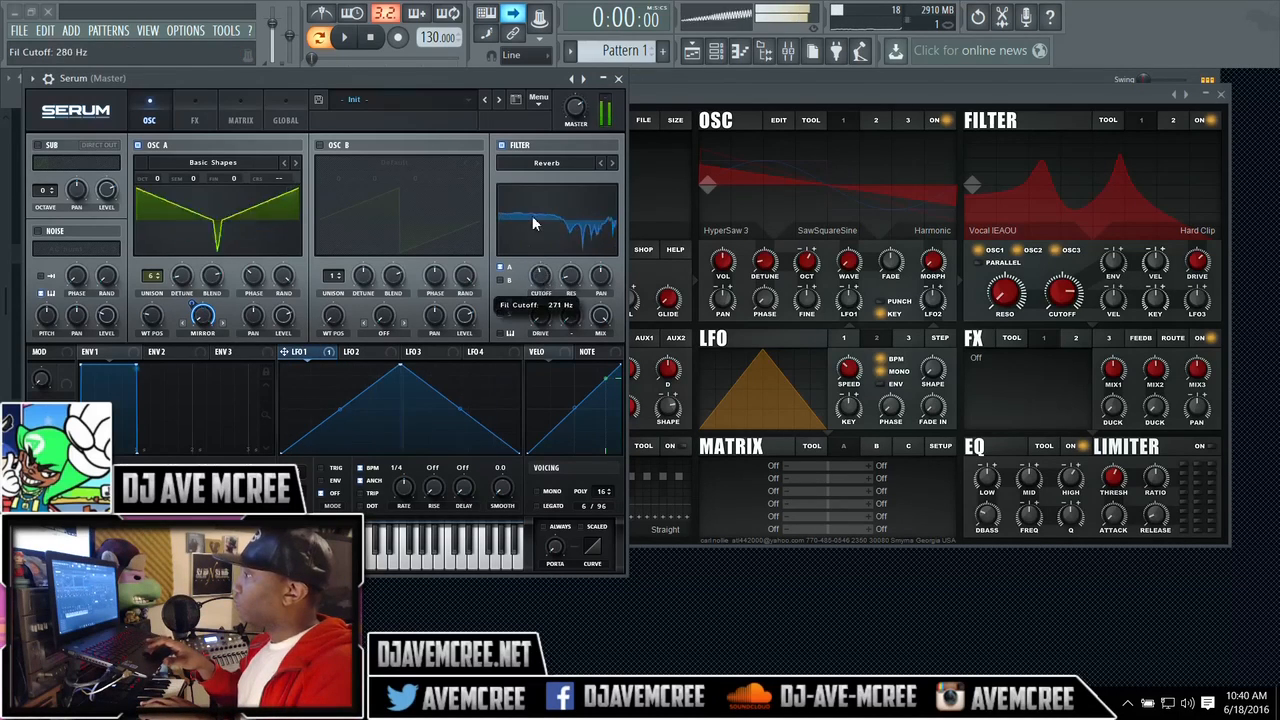
{"action": "left_click_drag", "start_coordinate": [538, 275], "coordinate": [520, 235]}
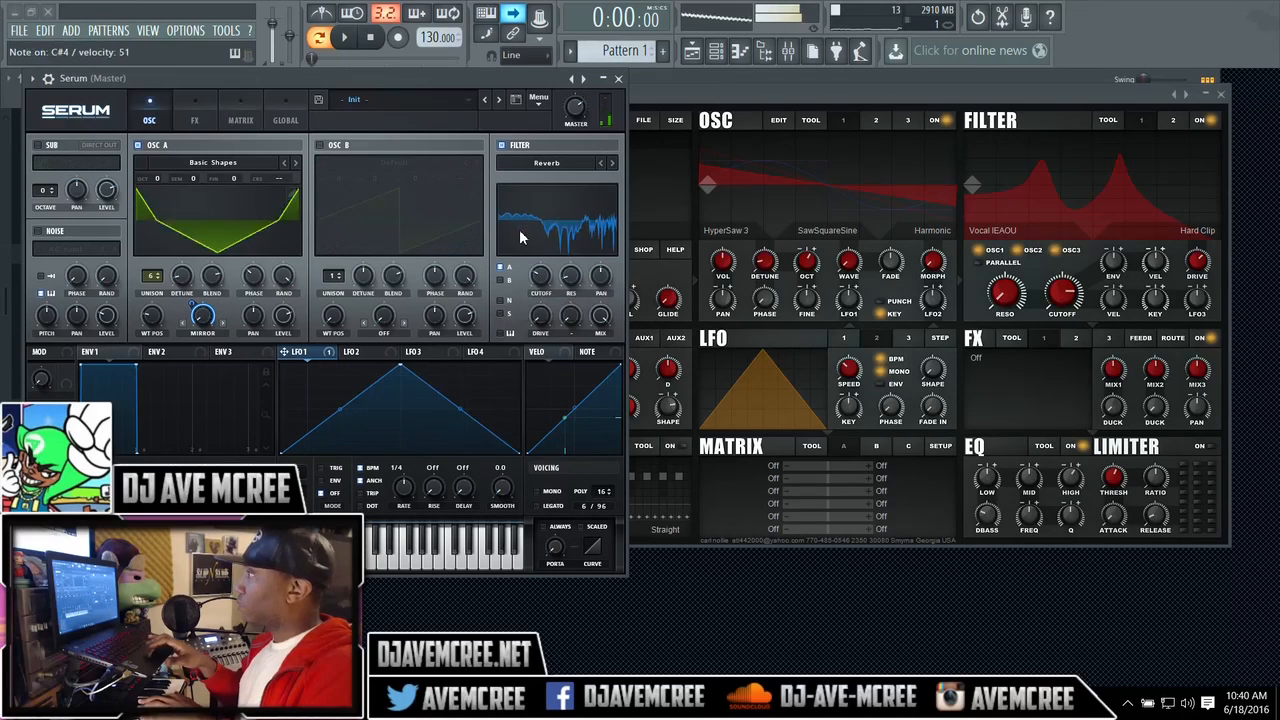
{"action": "left_click_drag", "start_coordinate": [546, 316], "coordinate": [523, 253]}
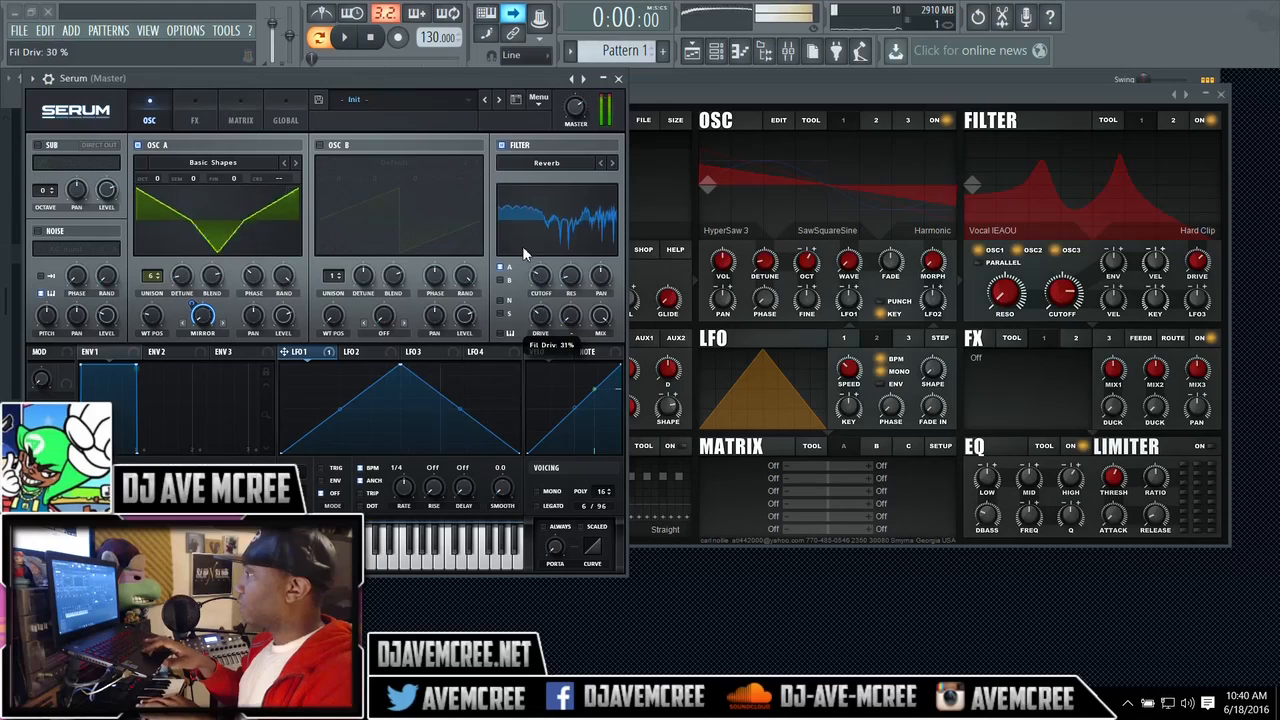
{"action": "mouse_move", "coordinate": [603, 310]}
{"action": "left_mouse_down"}
{"action": "mouse_move", "coordinate": [610, 378]}
{"action": "mouse_move", "coordinate": [587, 298]}
{"action": "left_mouse_up"}
Set oscillator A's warp to 28 %, change its warp mode to Bend - and adjust the wavetable position.
{"action": "mouse_move", "coordinate": [205, 316]}
{"action": "left_mouse_down"}
{"action": "mouse_move", "coordinate": [192, 258]}
{"action": "mouse_move", "coordinate": [198, 335]}
{"action": "left_mouse_up"}
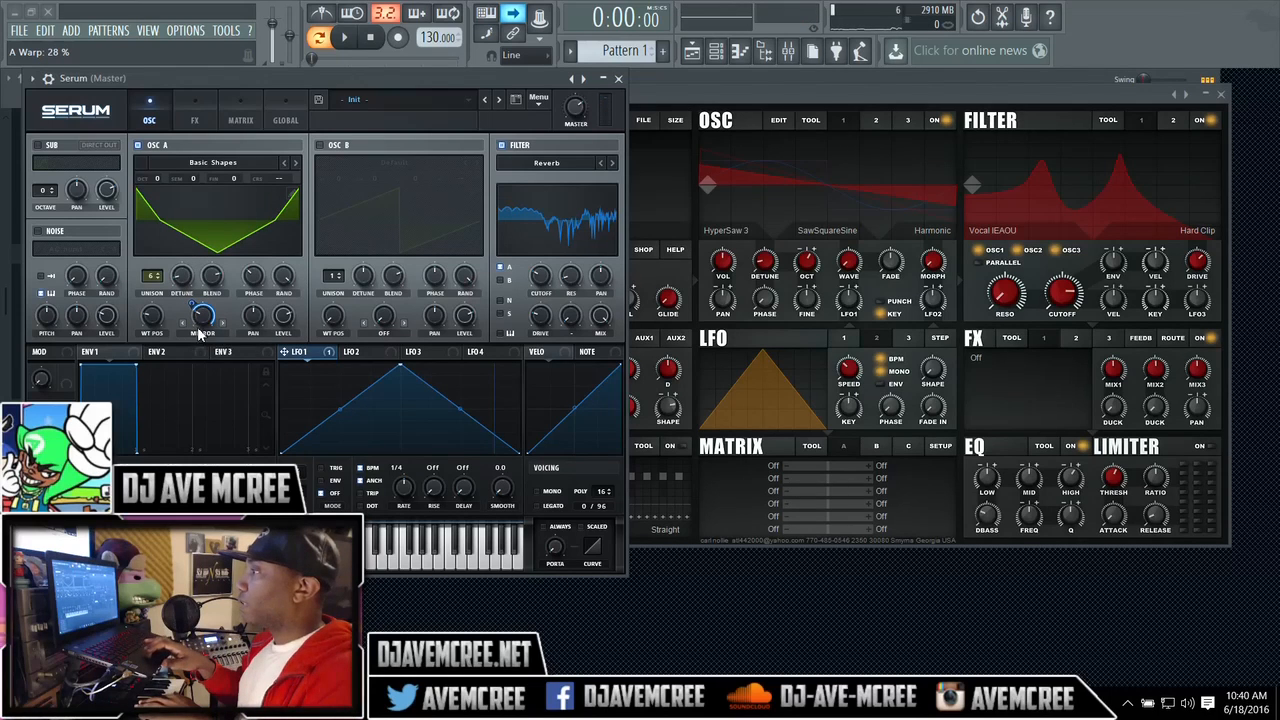
{"action": "left_click", "coordinate": [209, 336]}
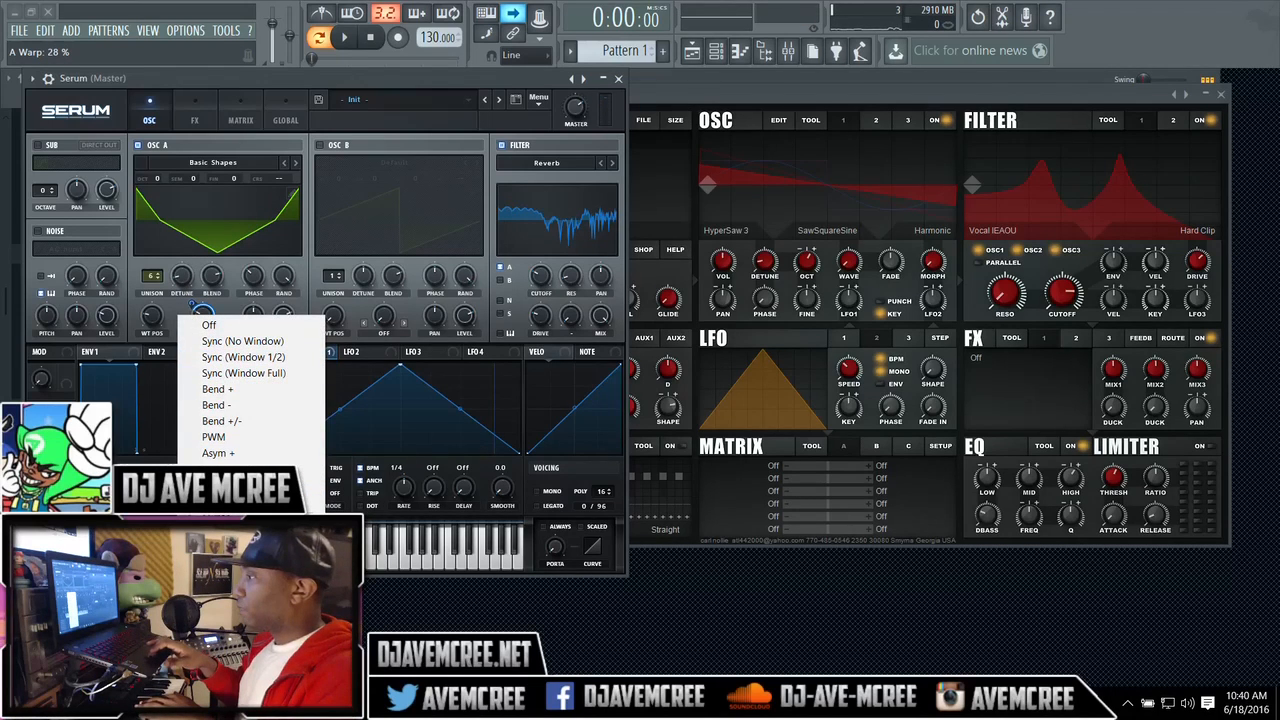
{"action": "left_click", "coordinate": [250, 406]}
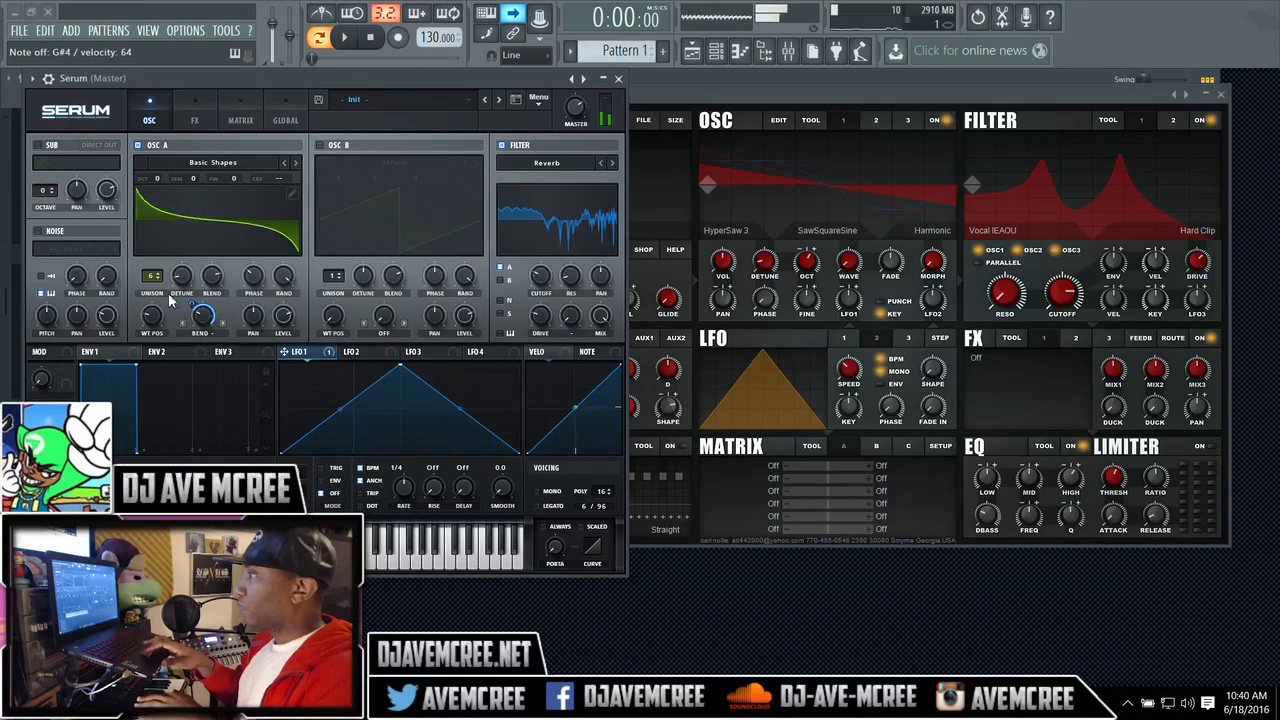
{"action": "mouse_move", "coordinate": [153, 314]}
{"action": "left_mouse_down"}
{"action": "mouse_move", "coordinate": [154, 250]}
{"action": "mouse_move", "coordinate": [168, 320]}
{"action": "left_mouse_up"}
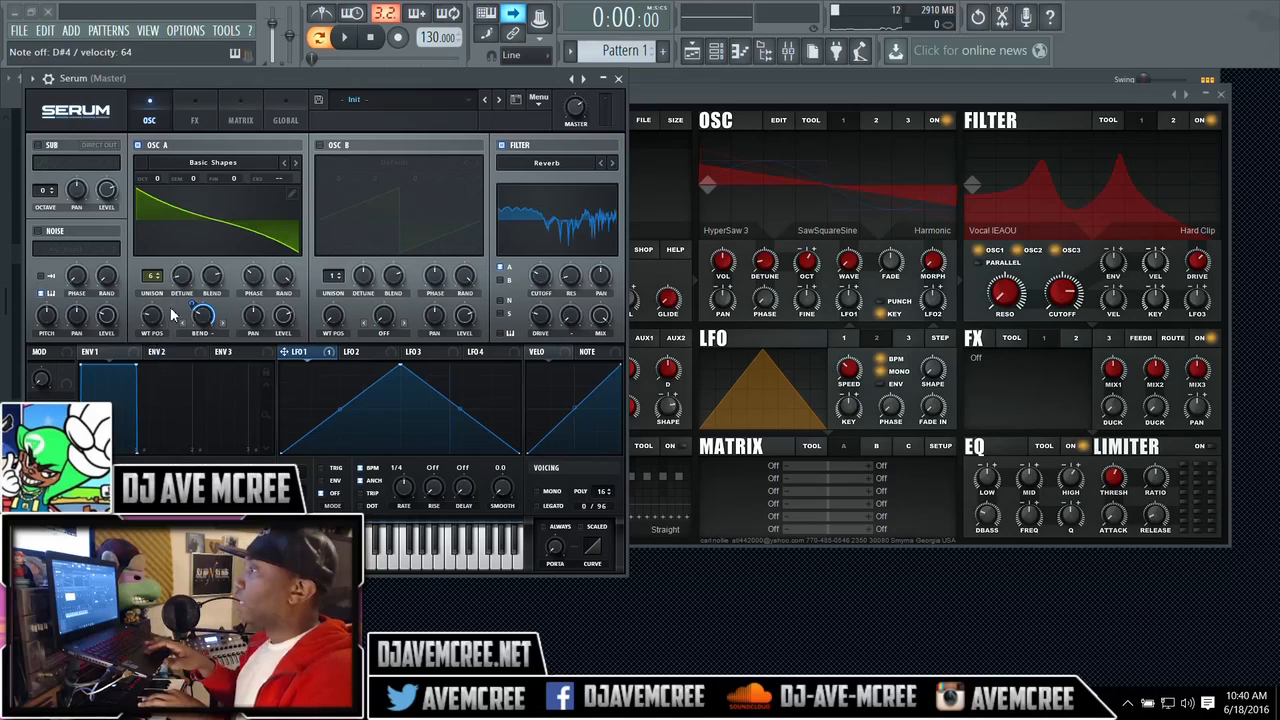
Set LFO 1's modulation amount on oscillator A's warp to -87.
{"action": "mouse_move", "coordinate": [194, 302]}
{"action": "left_click_drag", "start_coordinate": [193, 303], "coordinate": [199, 425]}
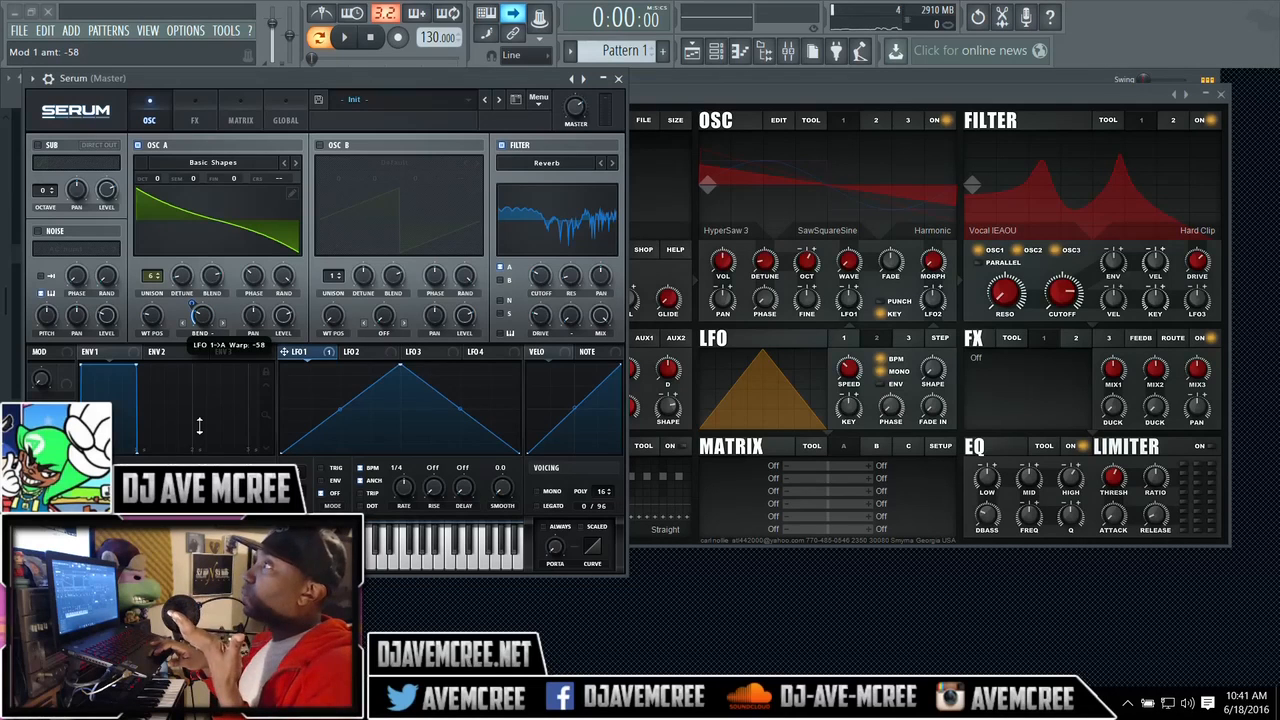
{"action": "left_click_drag", "start_coordinate": [194, 387], "coordinate": [185, 420]}
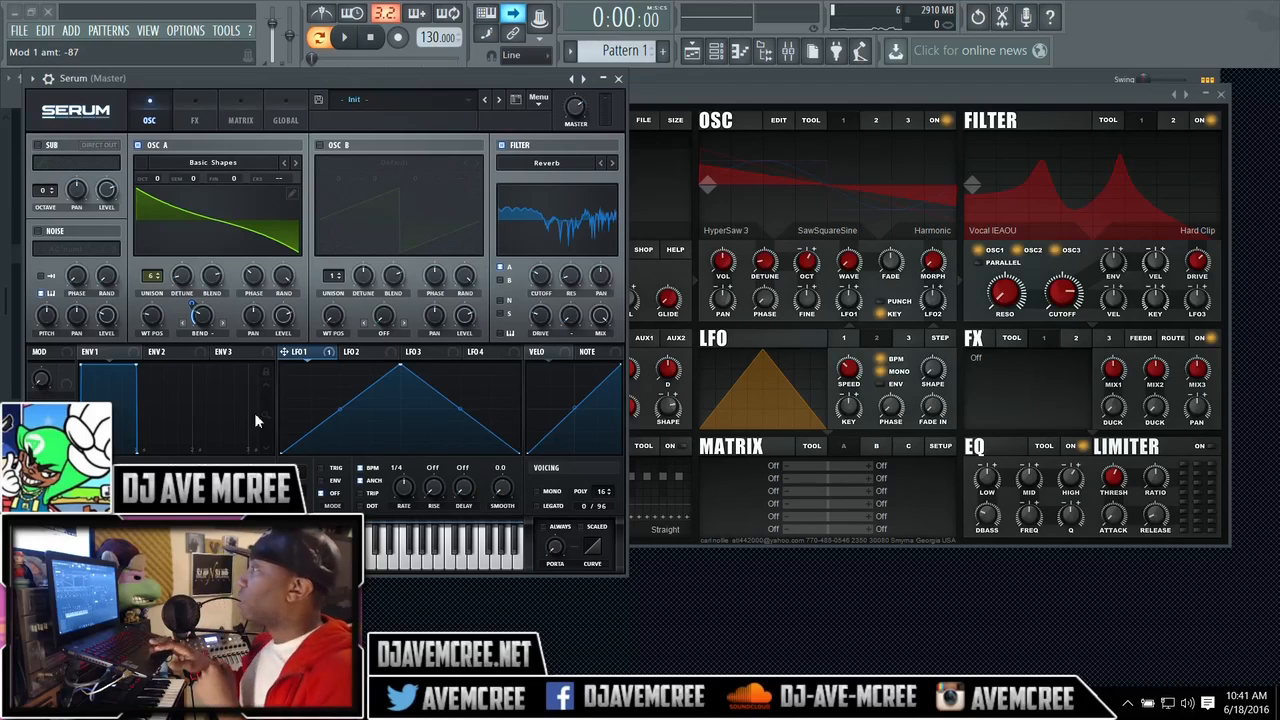
Switch to Icarus, route Lfo1+ to Cutoff 1 with amount 100 in the first matrix slot, and adjust LFO 1's speed.
{"action": "left_click", "coordinate": [748, 181]}
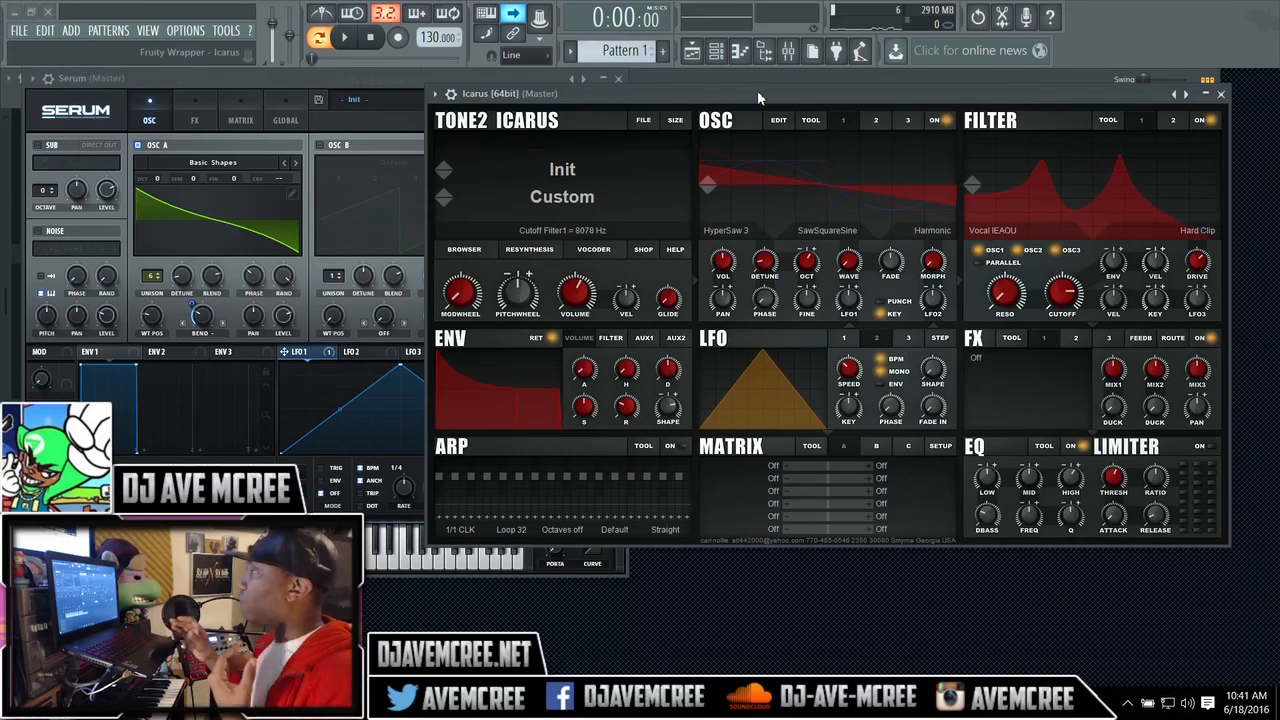
{"action": "left_click", "coordinate": [841, 341]}
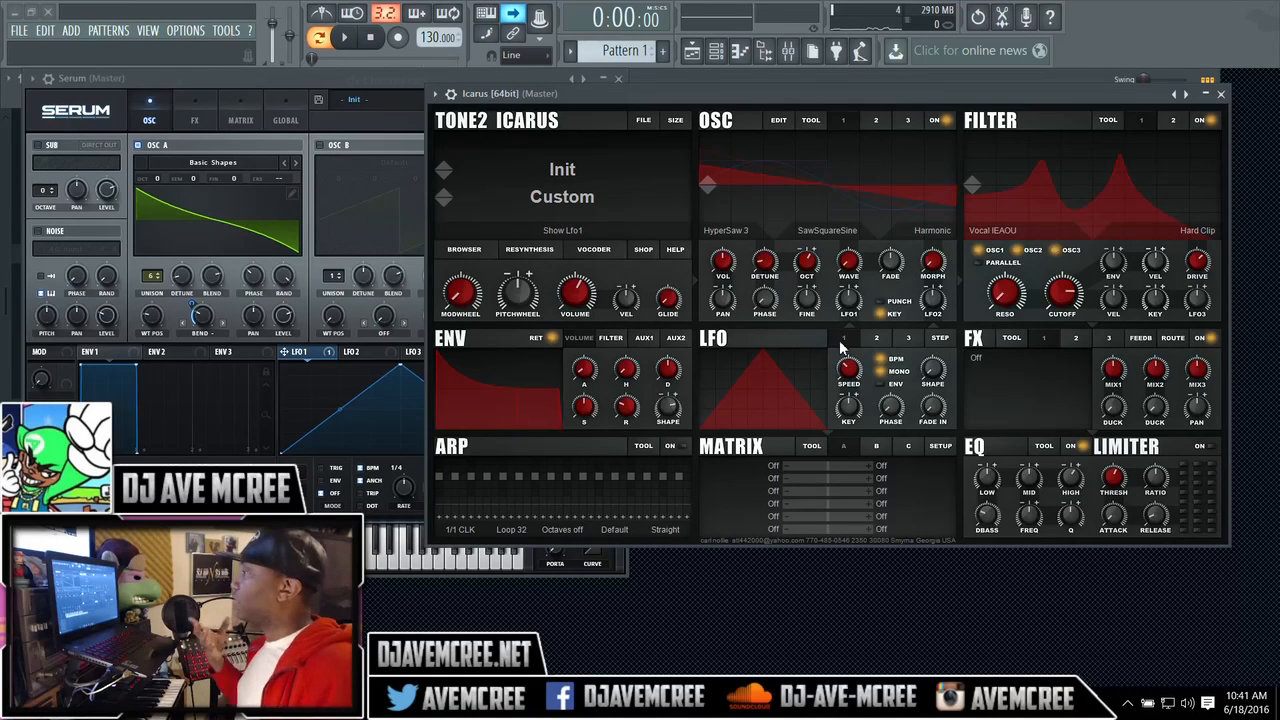
{"action": "left_click", "coordinate": [772, 467]}
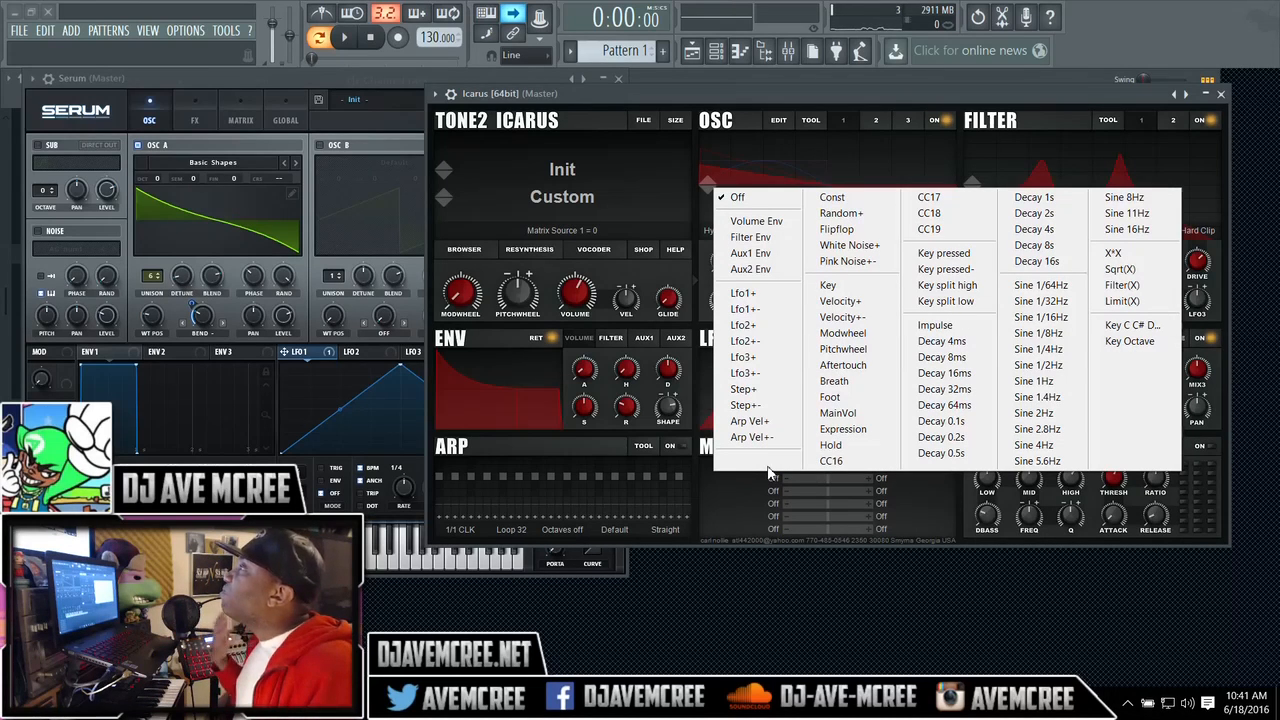
{"action": "left_click", "coordinate": [766, 294]}
{"action": "left_click_drag", "start_coordinate": [824, 464], "coordinate": [919, 478]}
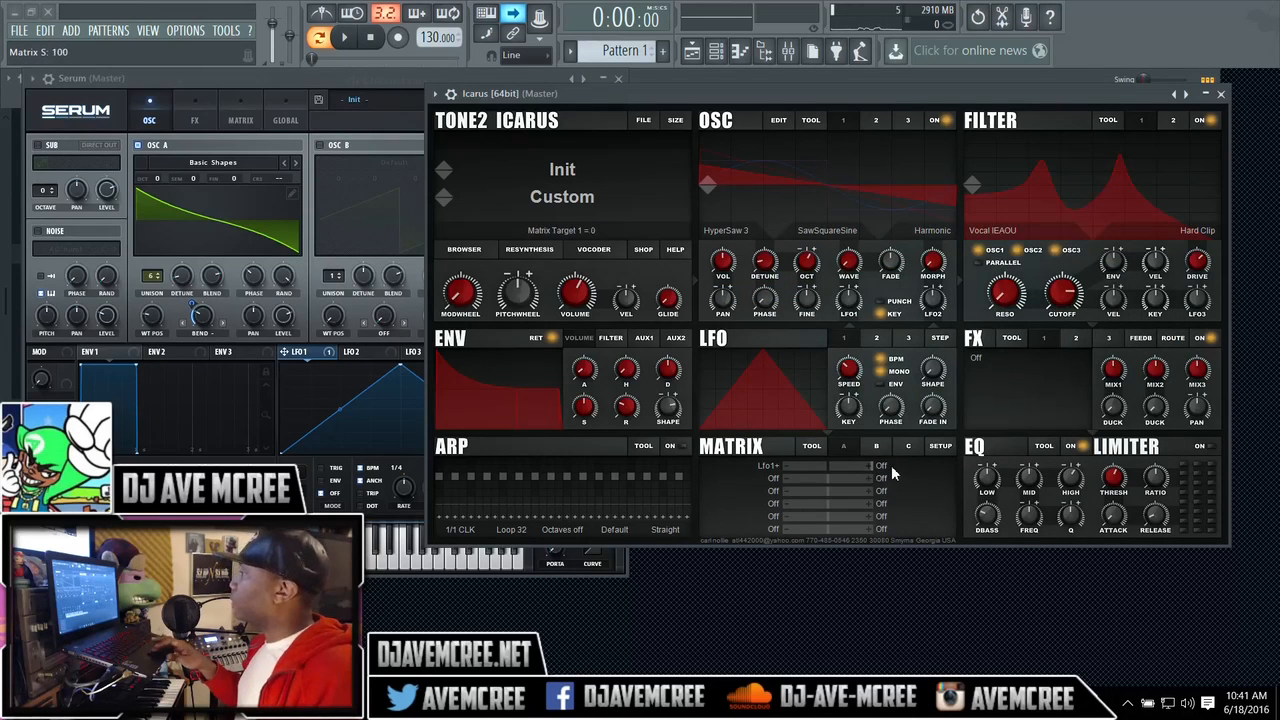
{"action": "left_click", "coordinate": [881, 466]}
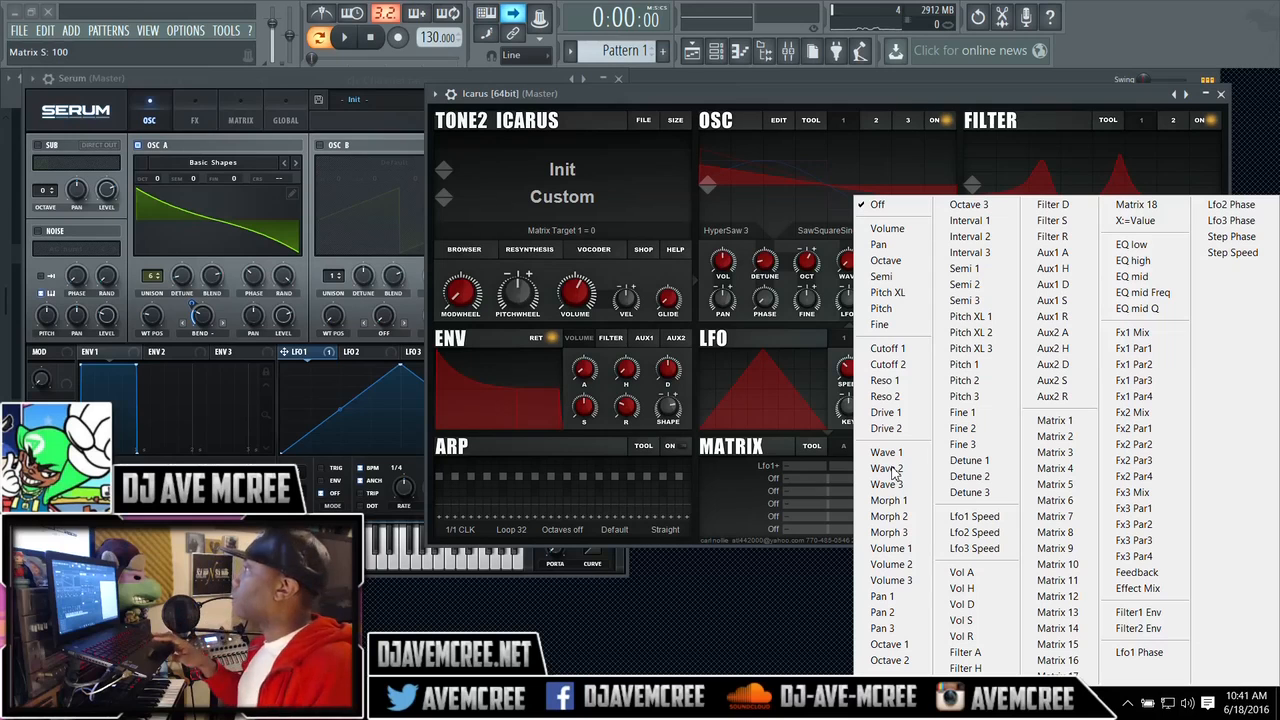
{"action": "left_click", "coordinate": [888, 348]}
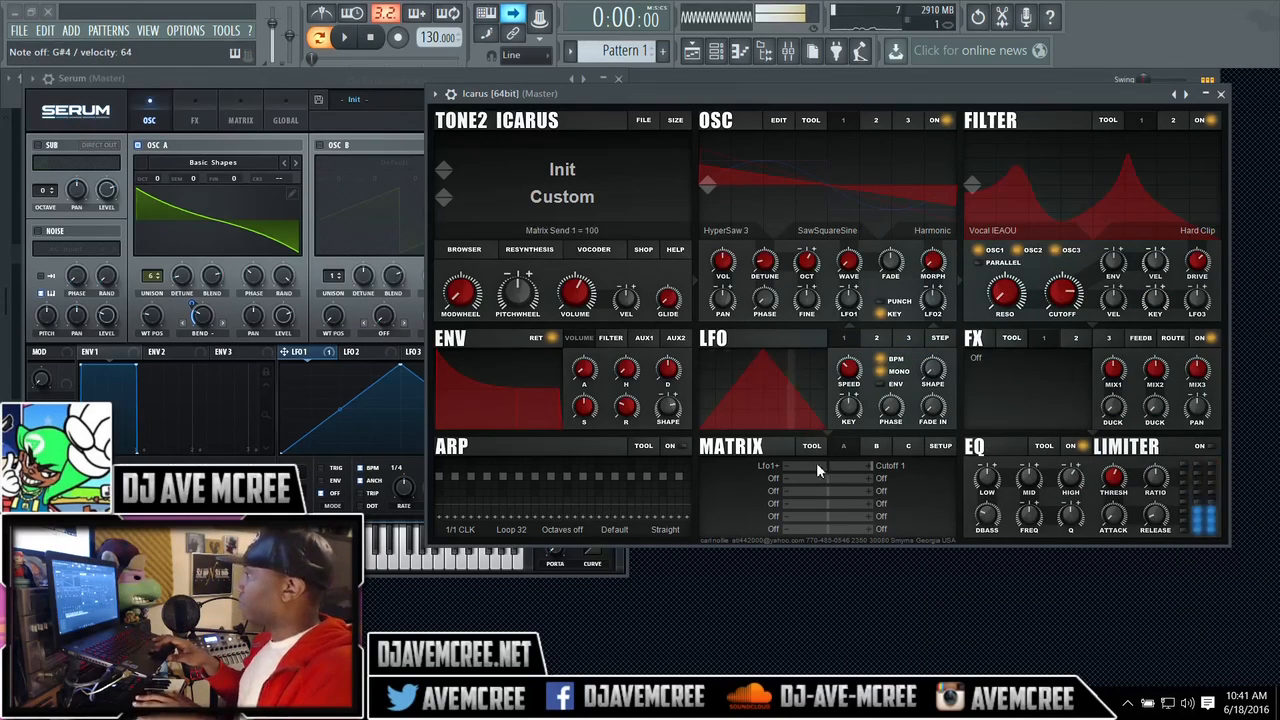
{"action": "left_click_drag", "start_coordinate": [845, 375], "coordinate": [838, 318]}
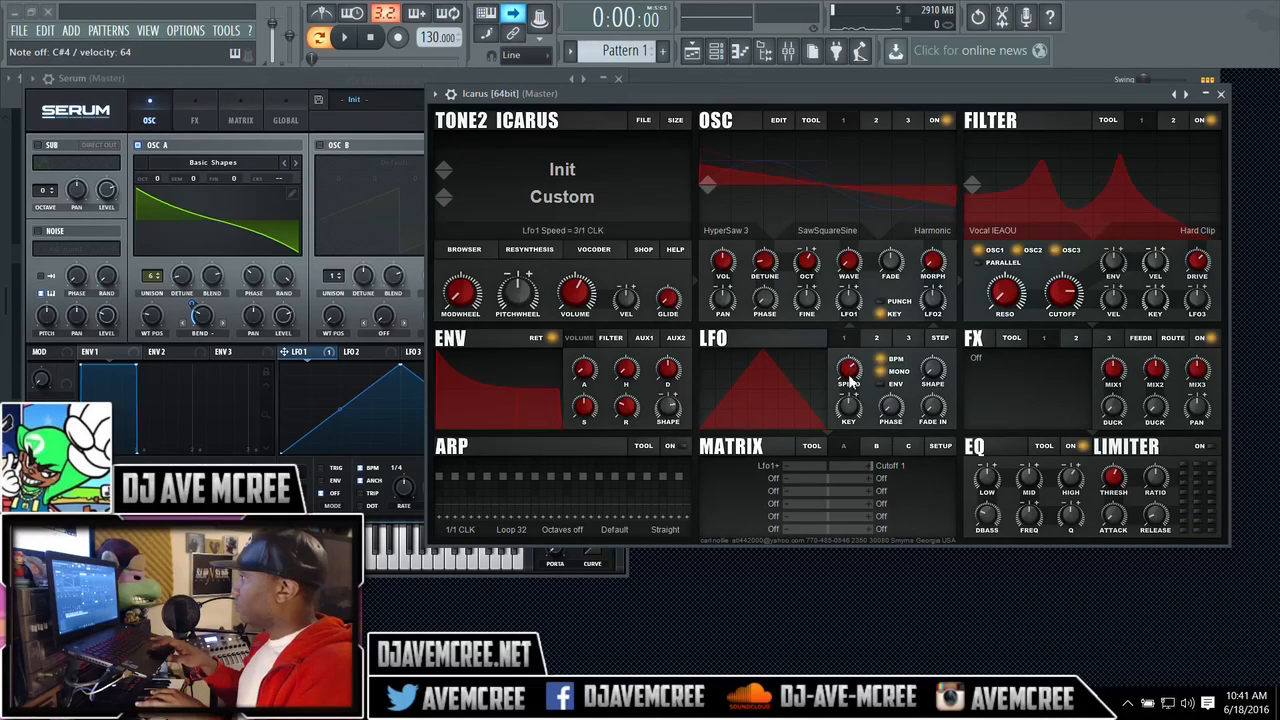
{"action": "left_click_drag", "start_coordinate": [853, 430], "coordinate": [840, 400]}
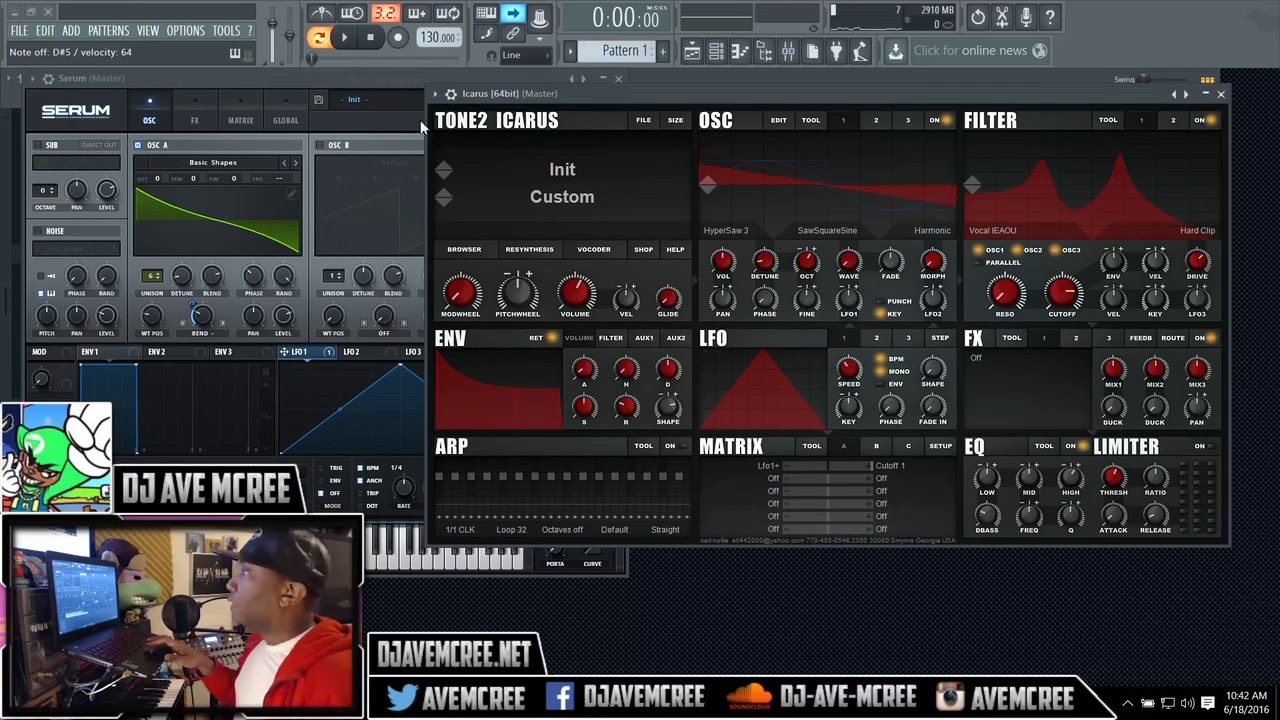
Switch to Serum and assign LFO 1 to the Reverb filter's cutoff.
{"action": "left_click", "coordinate": [383, 85]}
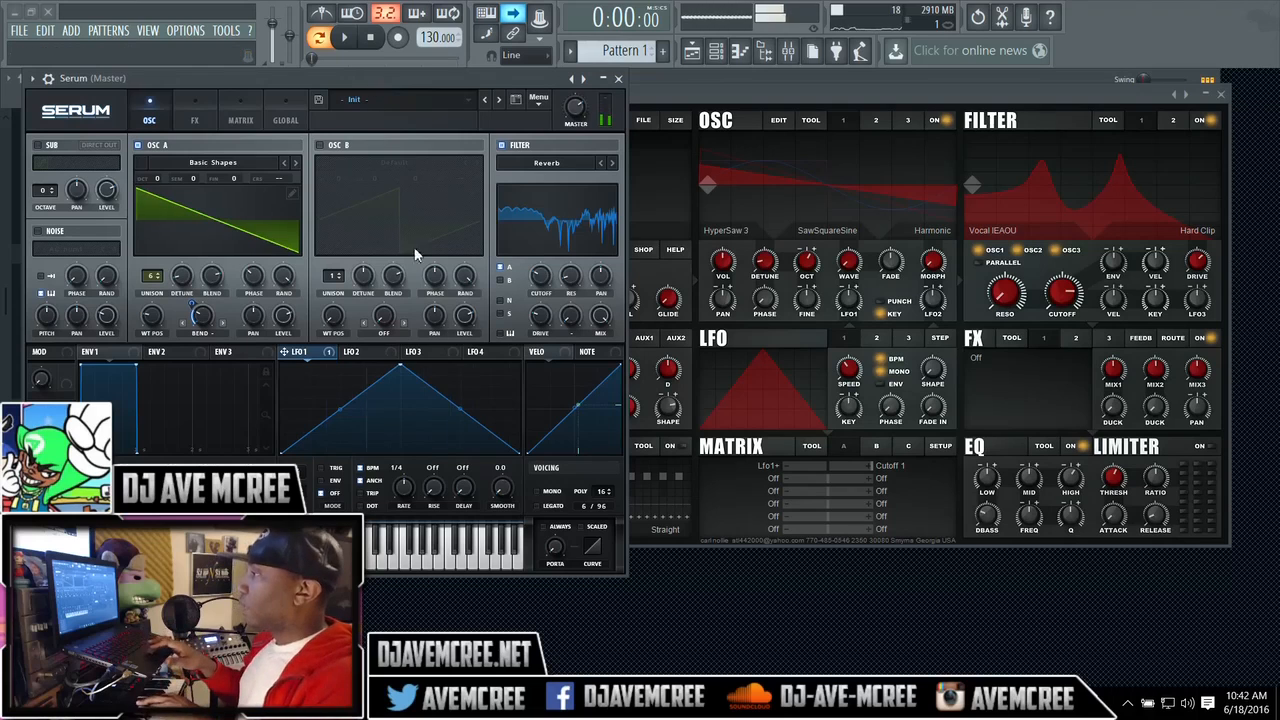
{"action": "left_click_drag", "start_coordinate": [283, 353], "coordinate": [539, 279]}
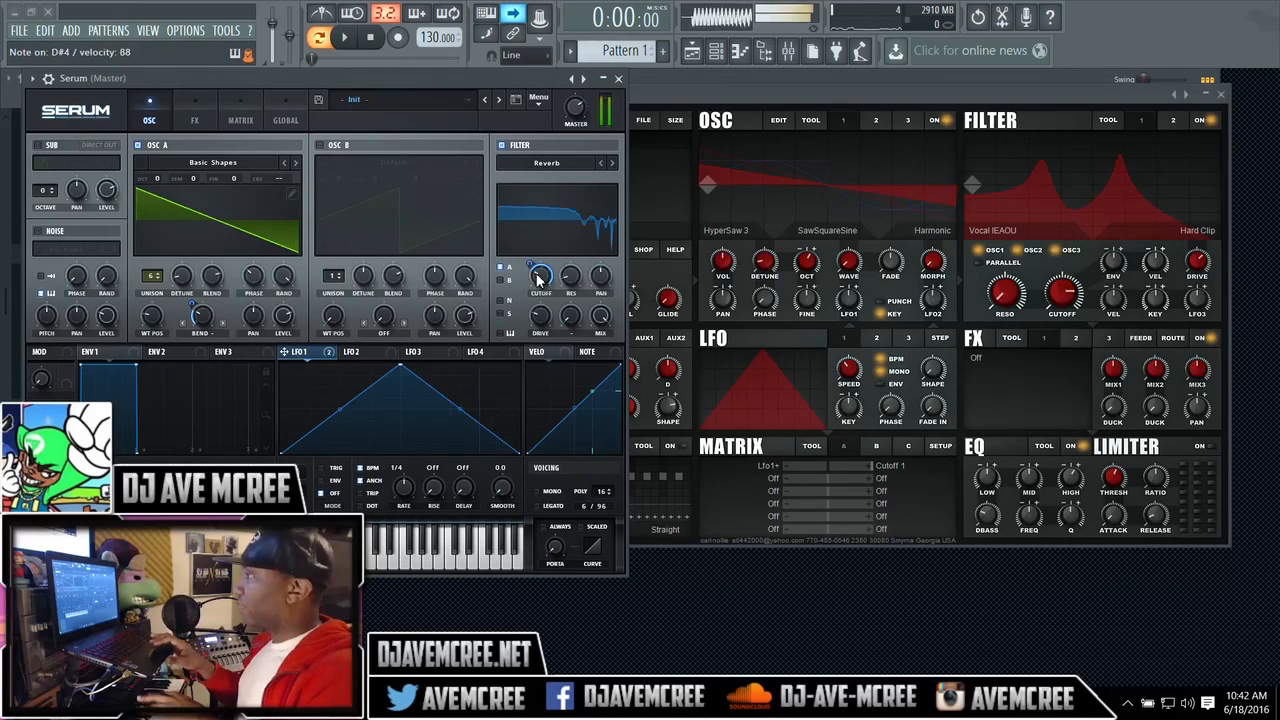
{"action": "mouse_move", "coordinate": [539, 280]}
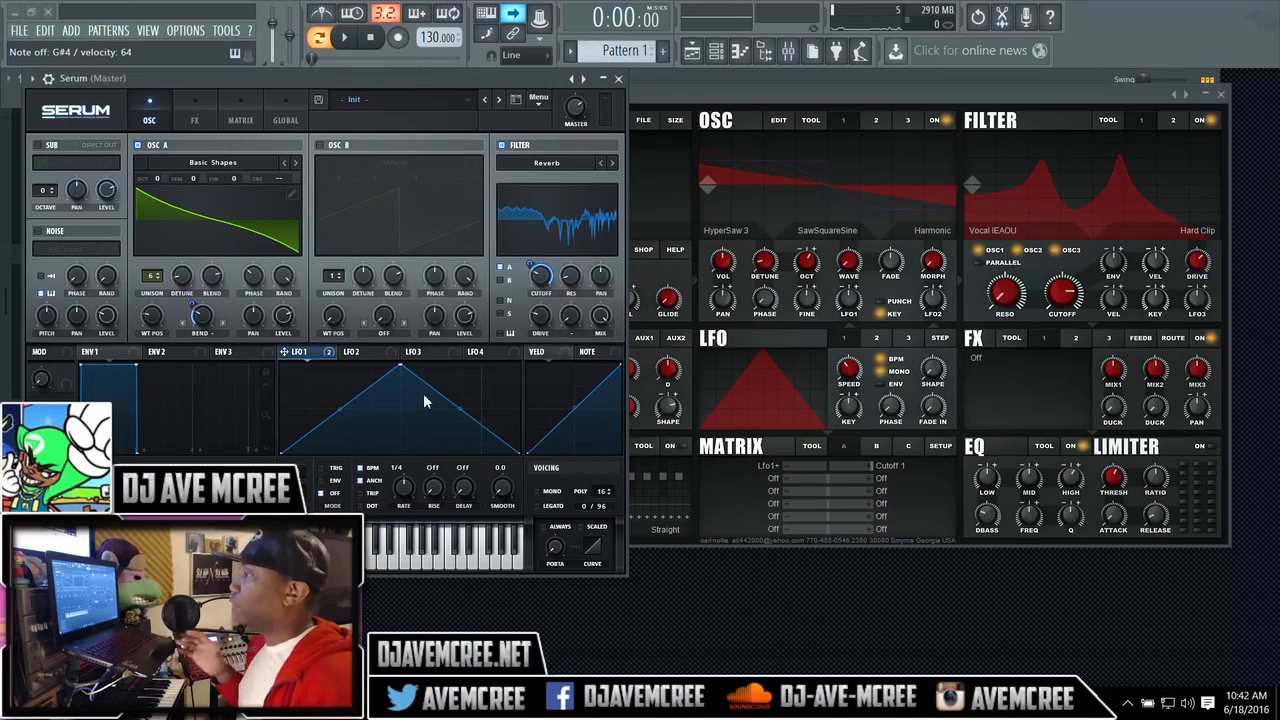
Turn off BPM sync for LFO 1 in both Serum and Icarus, and return to Serum.
{"action": "left_click", "coordinate": [361, 469]}
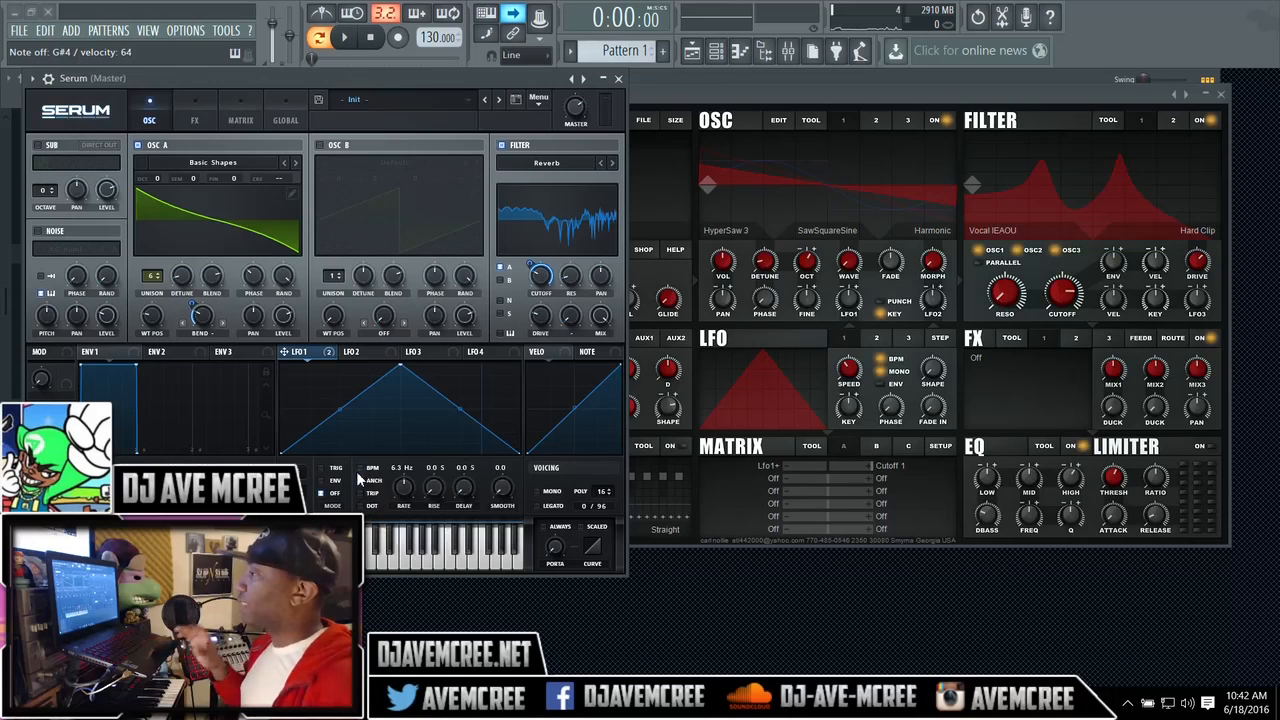
{"action": "left_click", "coordinate": [886, 362]}
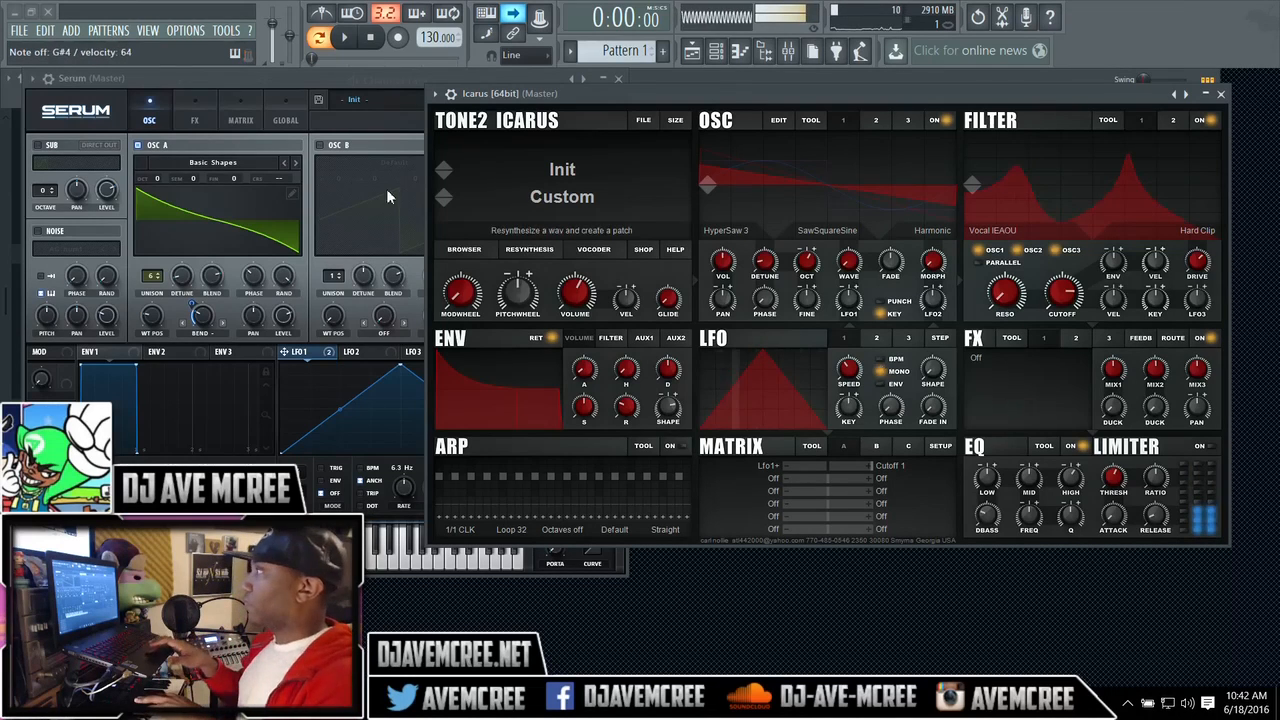
{"action": "left_click", "coordinate": [291, 76]}
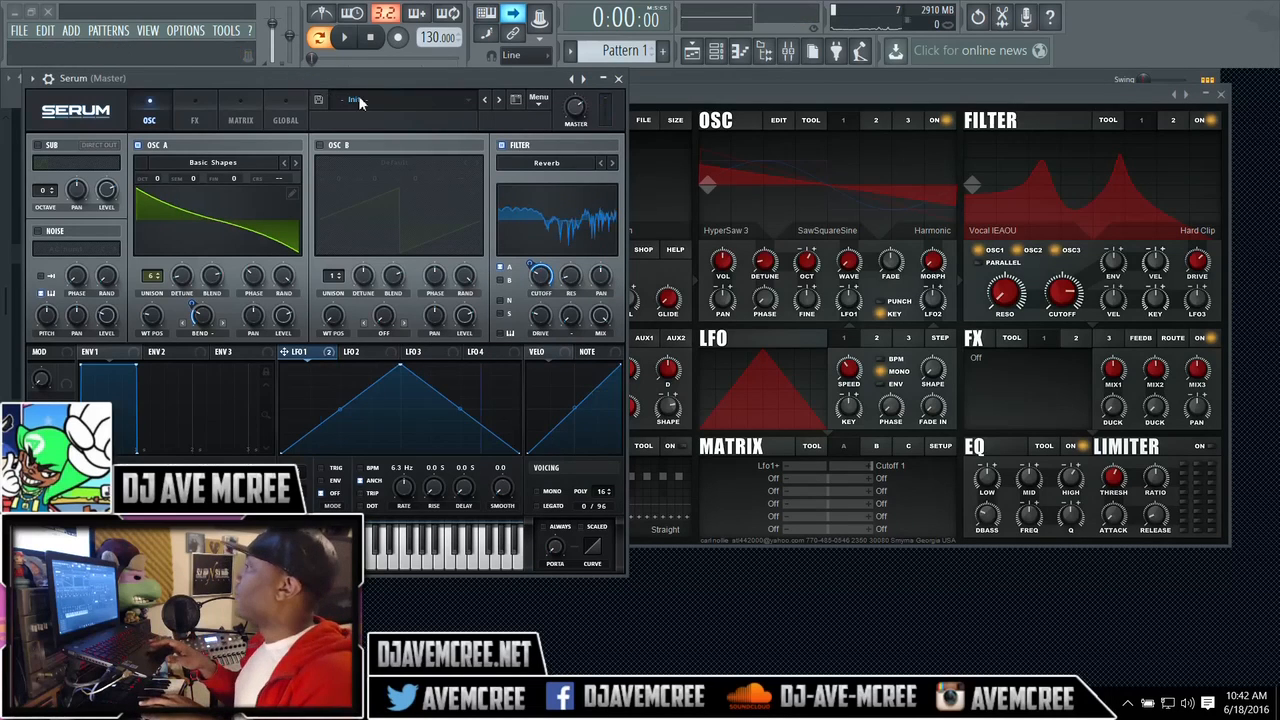
Set Icarus's filter 1 type to Phys Guitar and compare it with Serum's Reverb filter.
{"action": "left_click", "coordinate": [888, 185]}
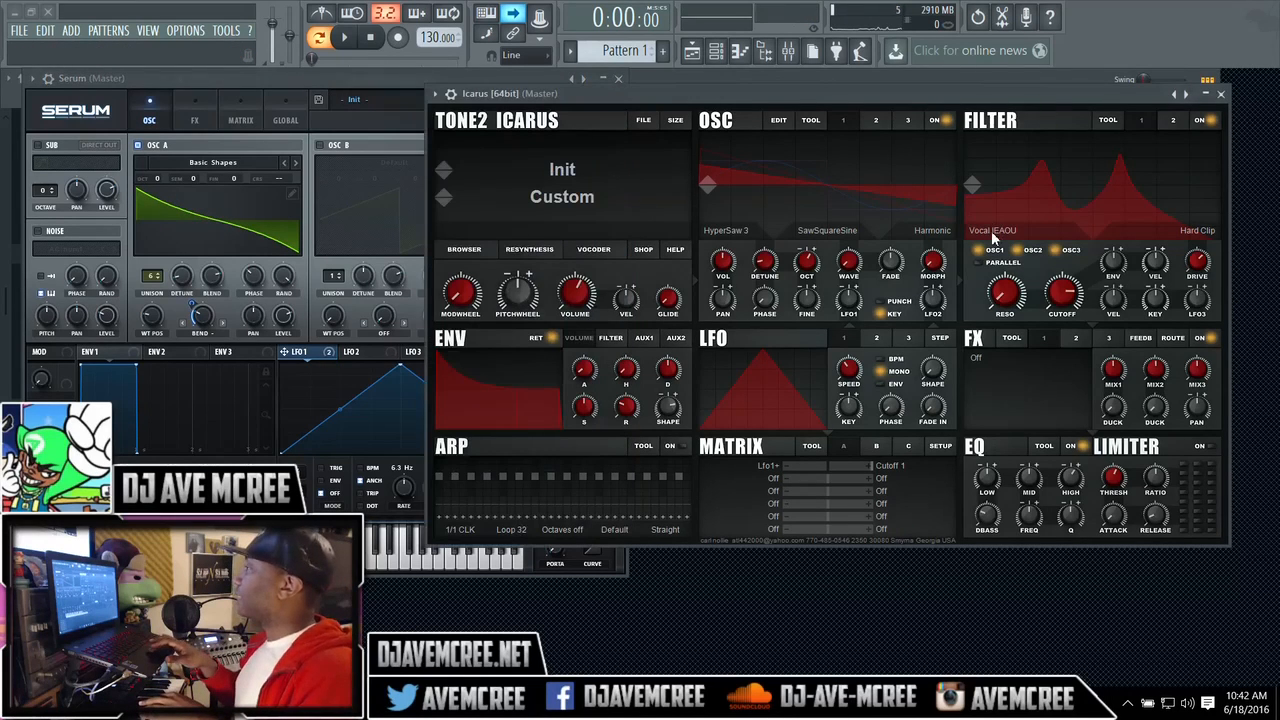
{"action": "left_click", "coordinate": [994, 230]}
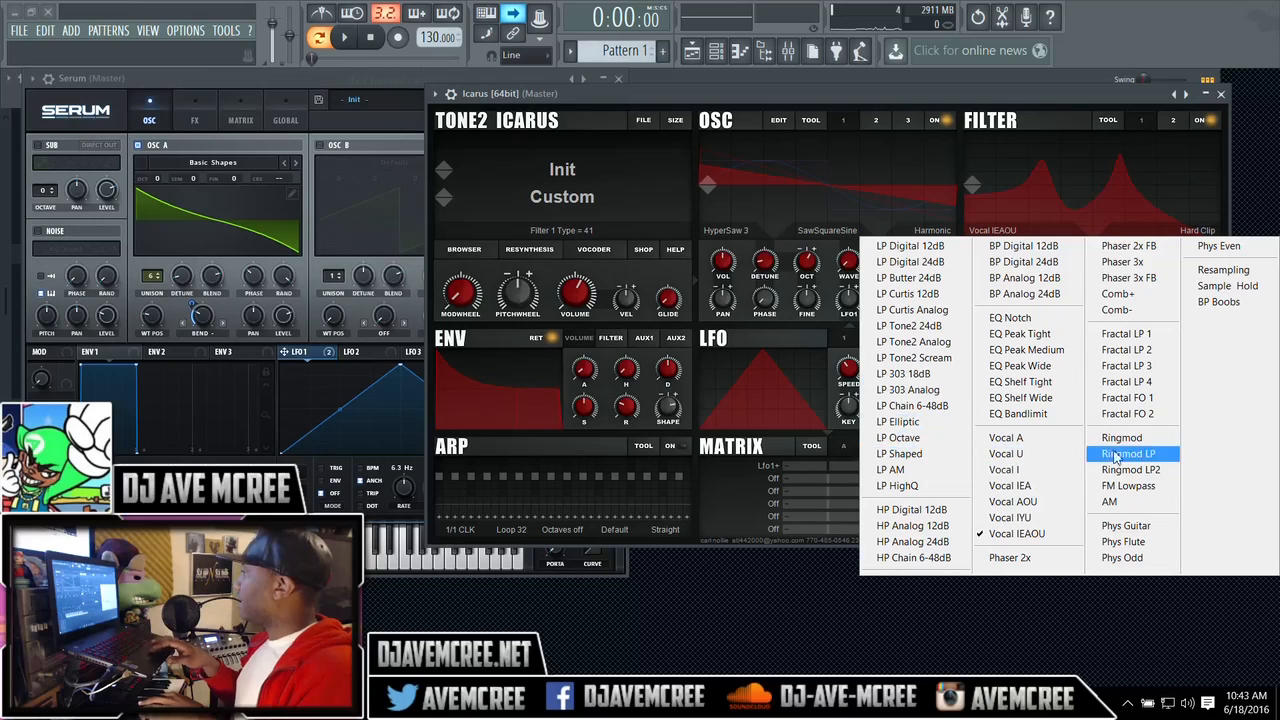
{"action": "left_click", "coordinate": [1135, 525]}
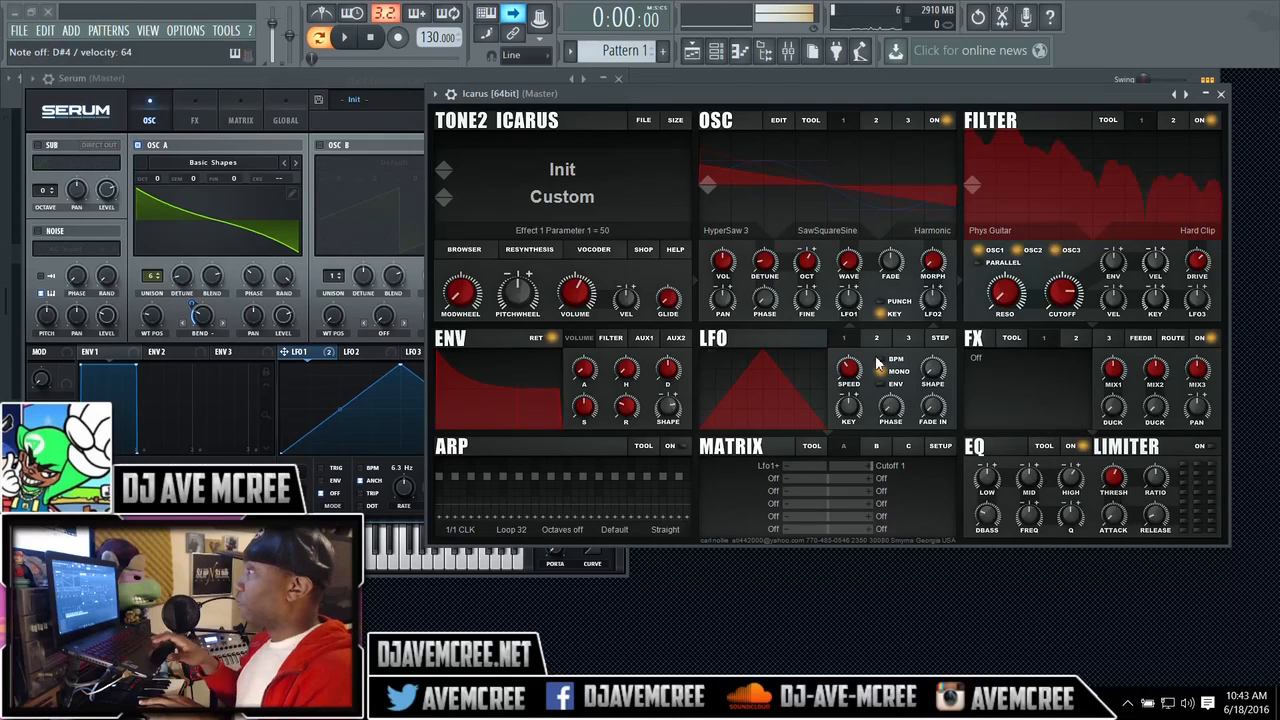
{"action": "left_click", "coordinate": [314, 88]}
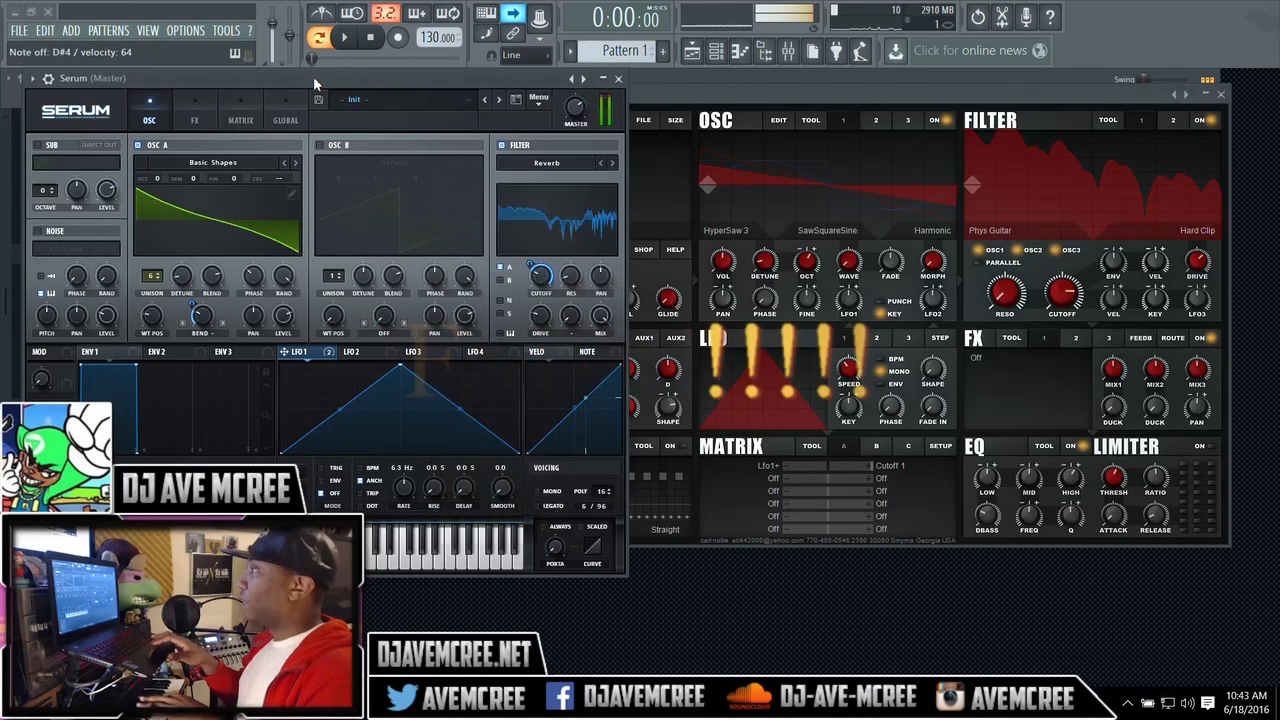
{"action": "left_click", "coordinate": [737, 93]}
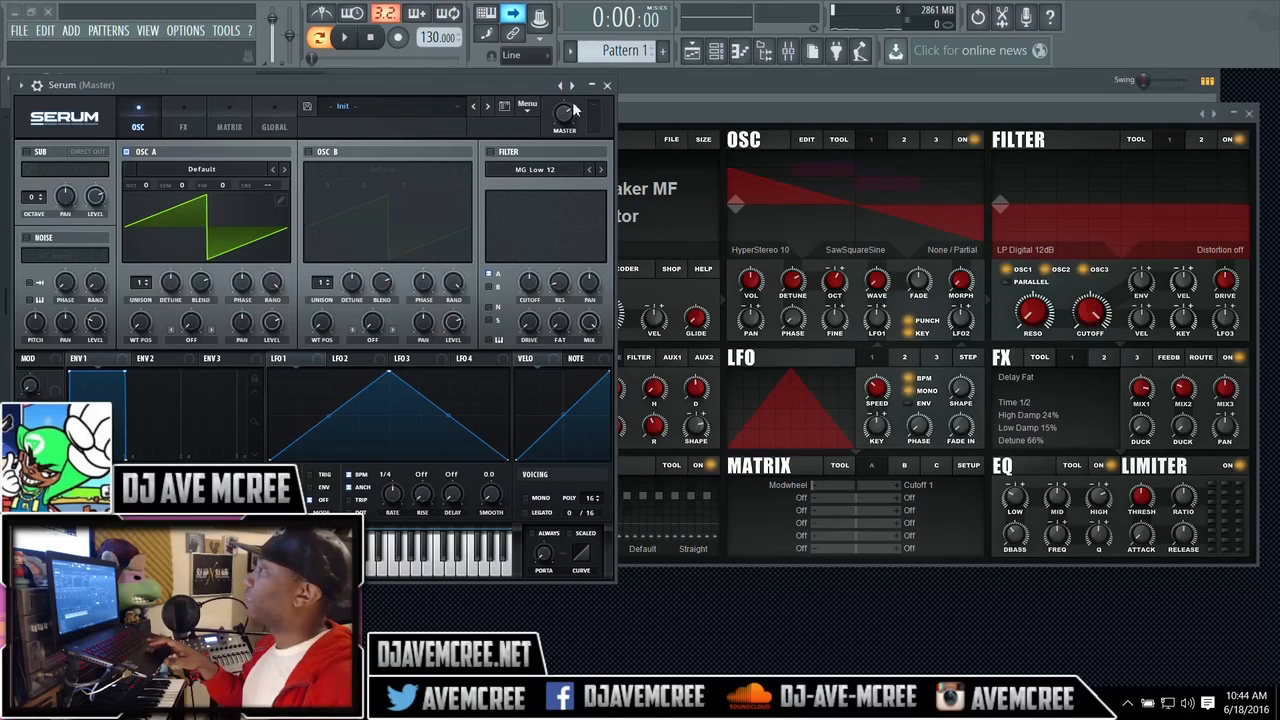
Switch to Icarus and reset it to the Init patch.
{"action": "left_click", "coordinate": [672, 114]}
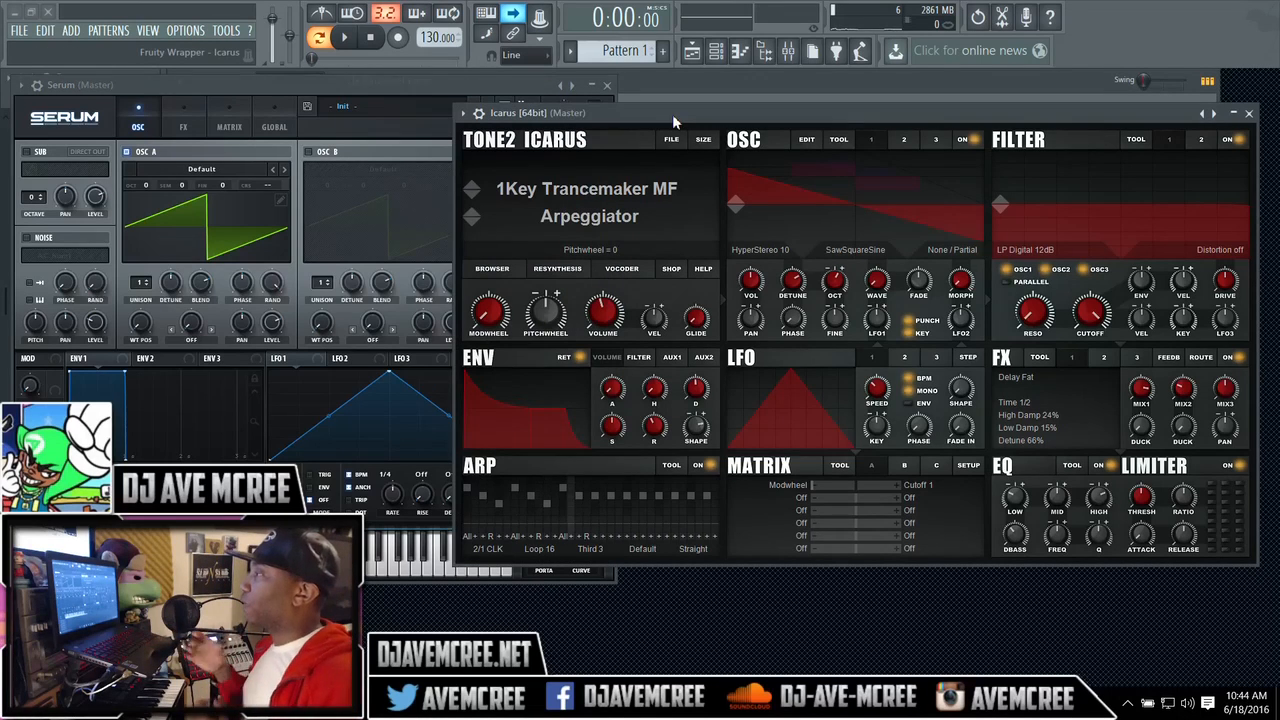
{"action": "left_click", "coordinate": [671, 139]}
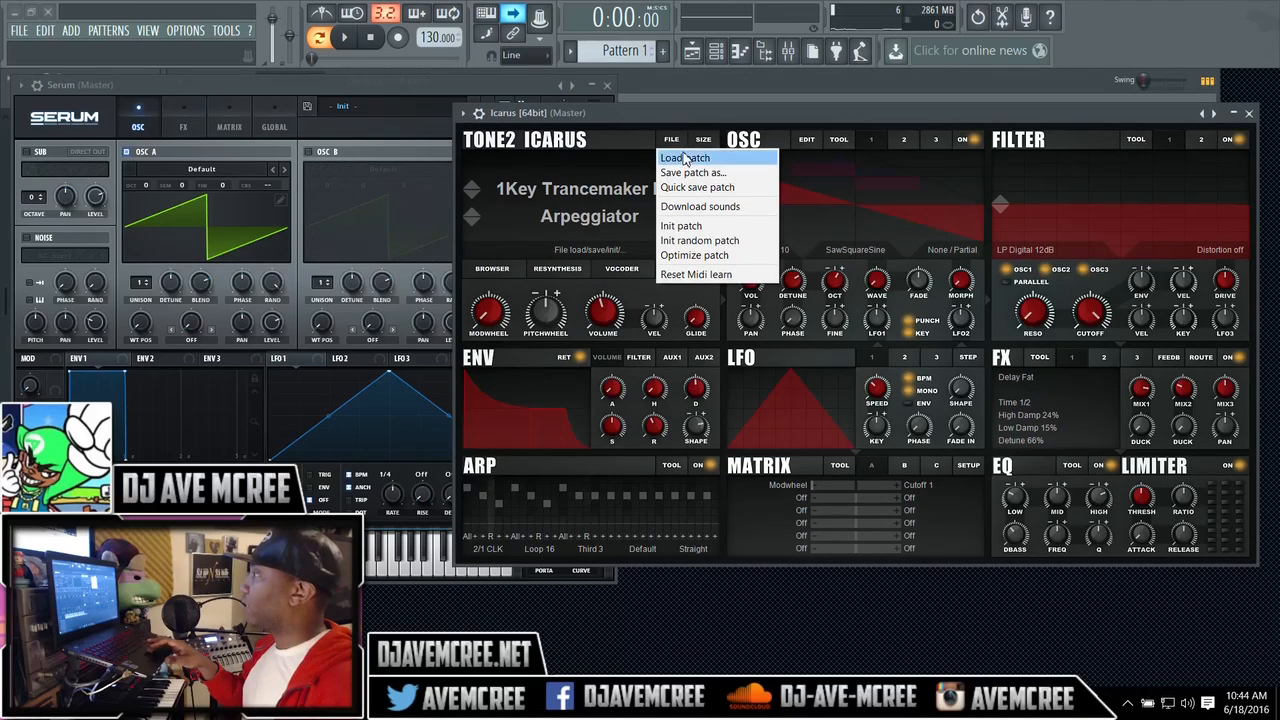
{"action": "left_click", "coordinate": [688, 225]}
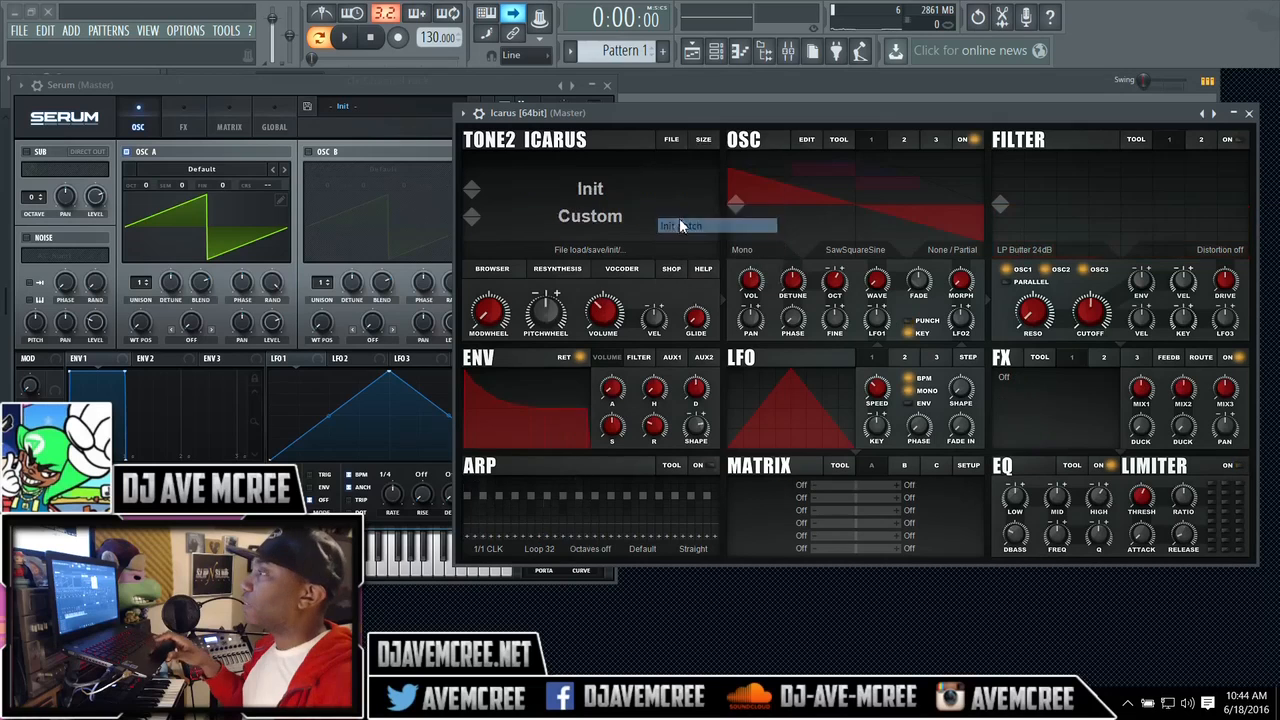
Alternate between Serum and Icarus to compare the sound of their initialized patches.
{"action": "left_click", "coordinate": [305, 86]}
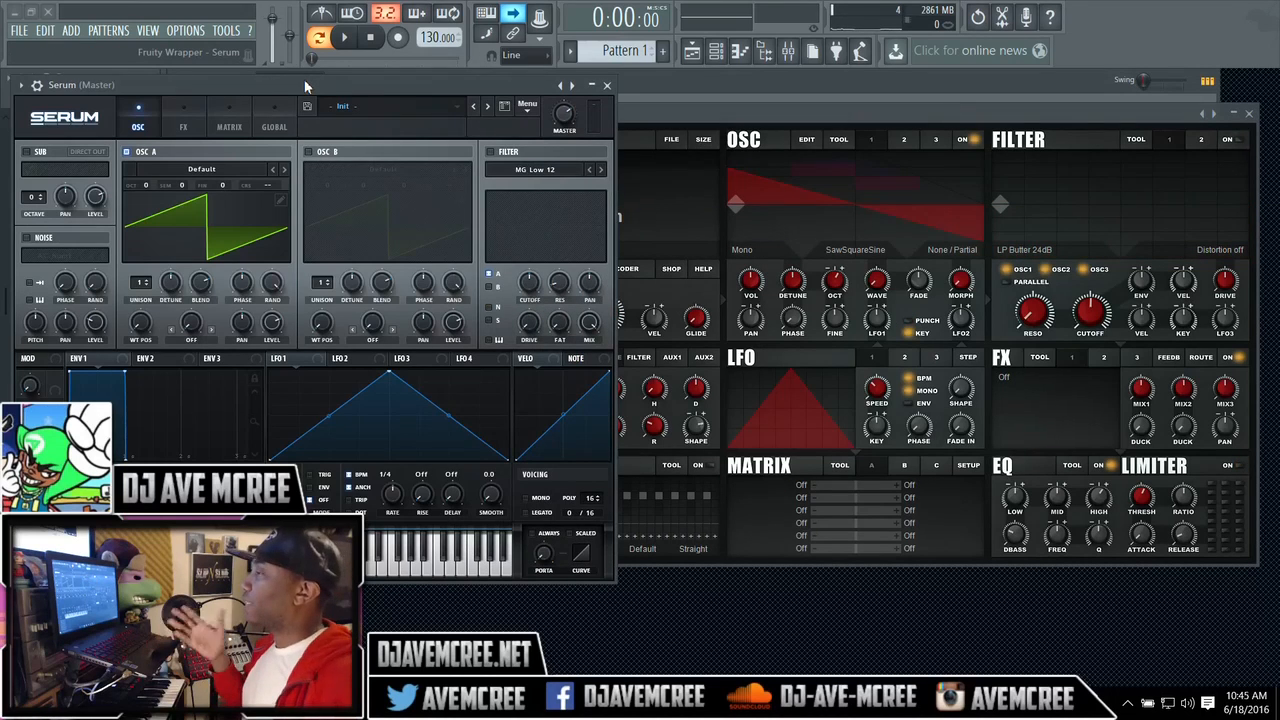
{"action": "left_click", "coordinate": [711, 118]}
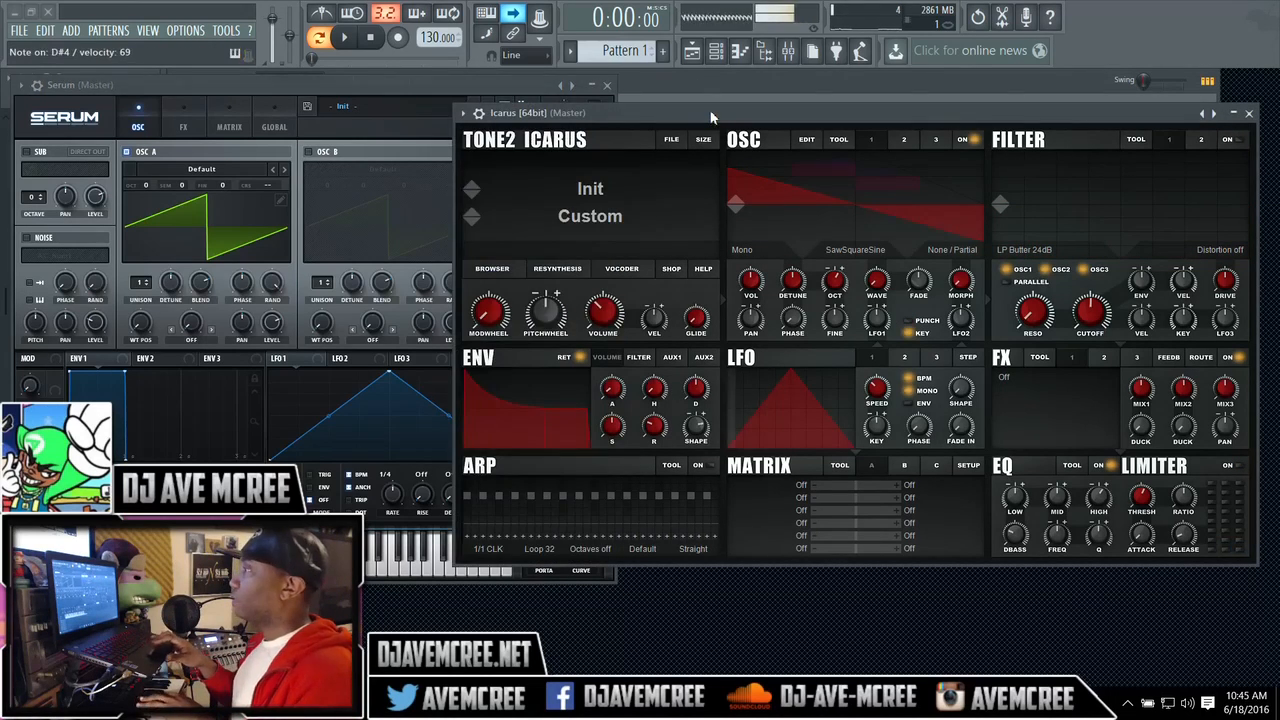
{"action": "left_click", "coordinate": [470, 88]}
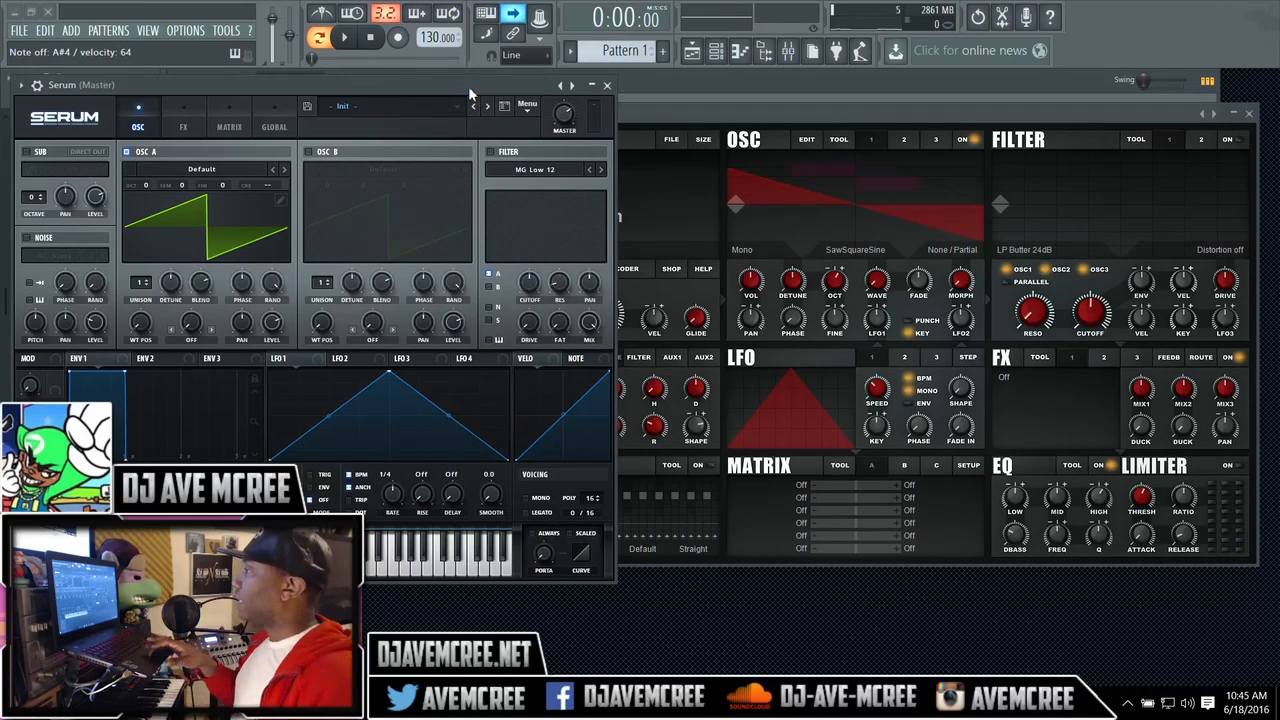
{"action": "left_click", "coordinate": [700, 132]}
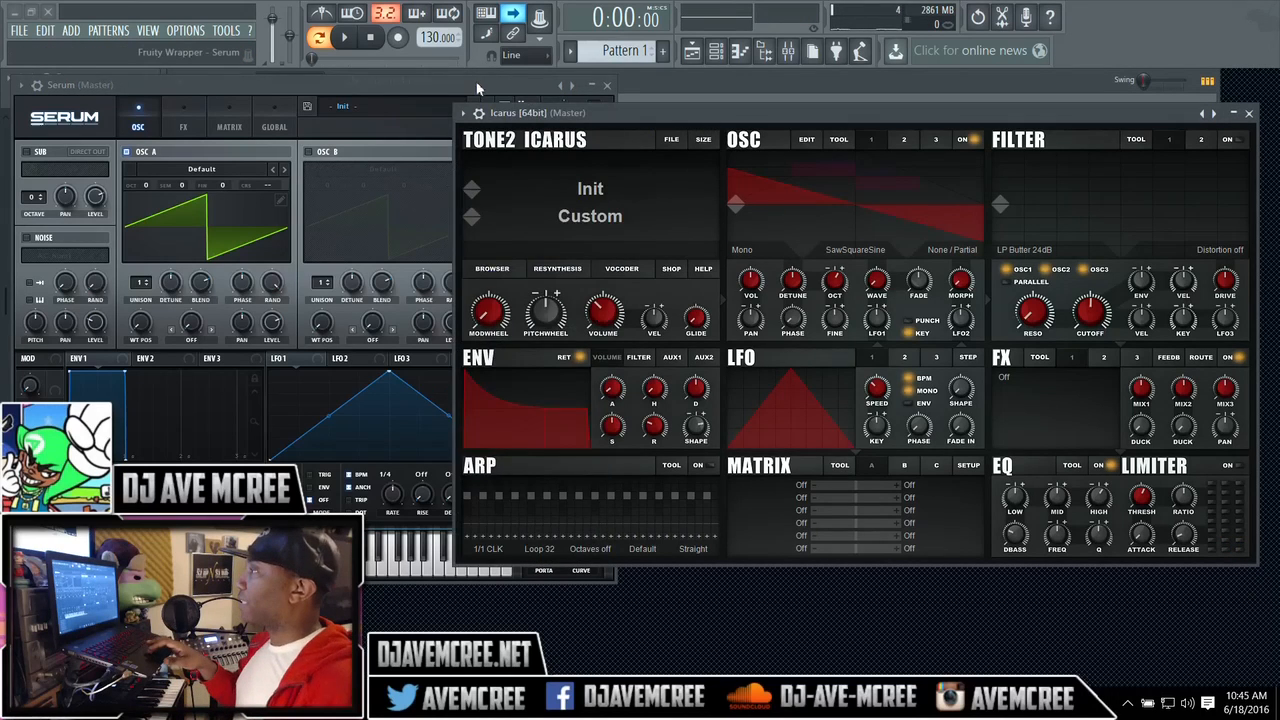
Turn on Serum's MG Low 12 filter and bring Icarus back to the front.
{"action": "left_click", "coordinate": [478, 88]}
{"action": "left_click", "coordinate": [490, 152]}
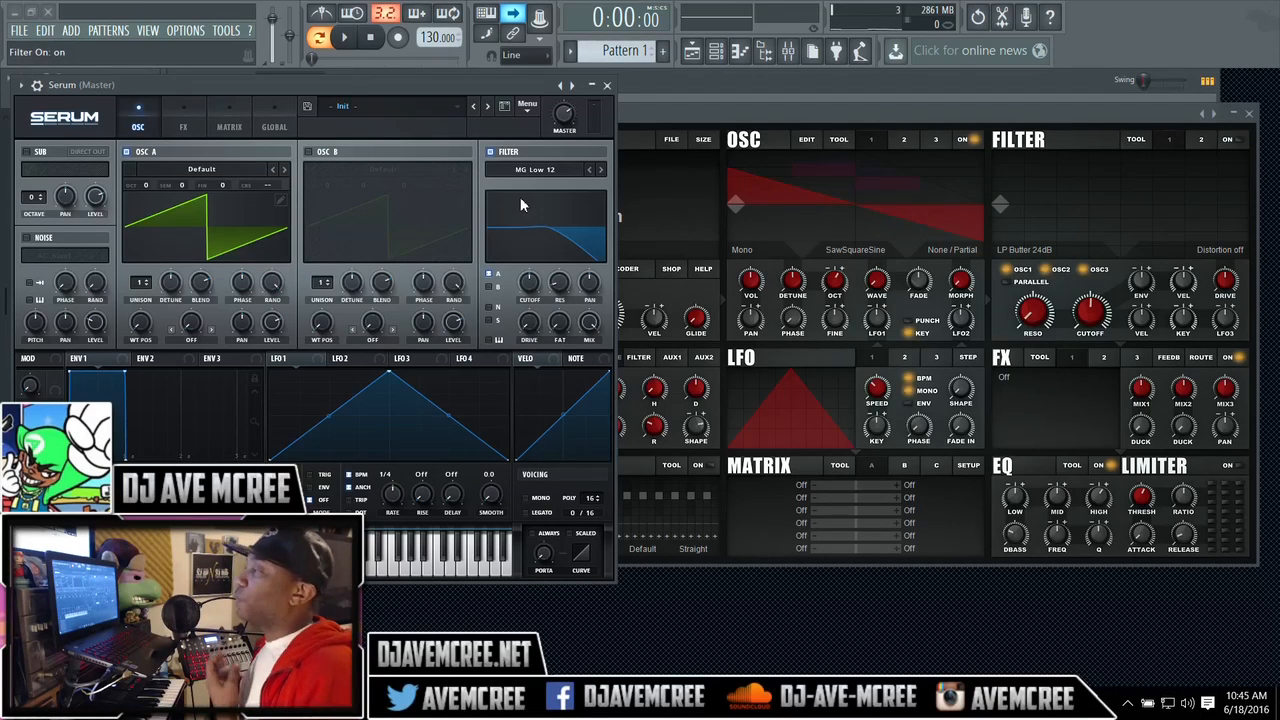
{"action": "left_click", "coordinate": [718, 157]}
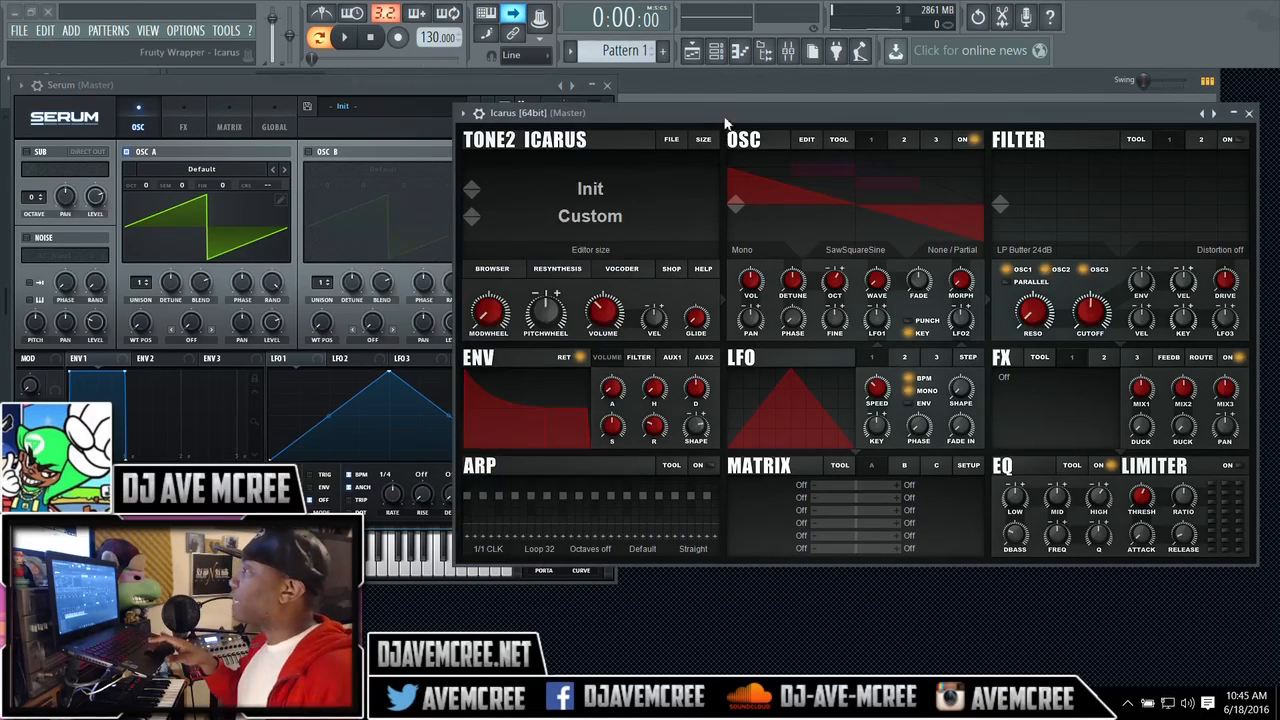
Switch to Serum and load the basic flat 100 preset shape into LFO 1.
{"action": "left_click", "coordinate": [412, 87]}
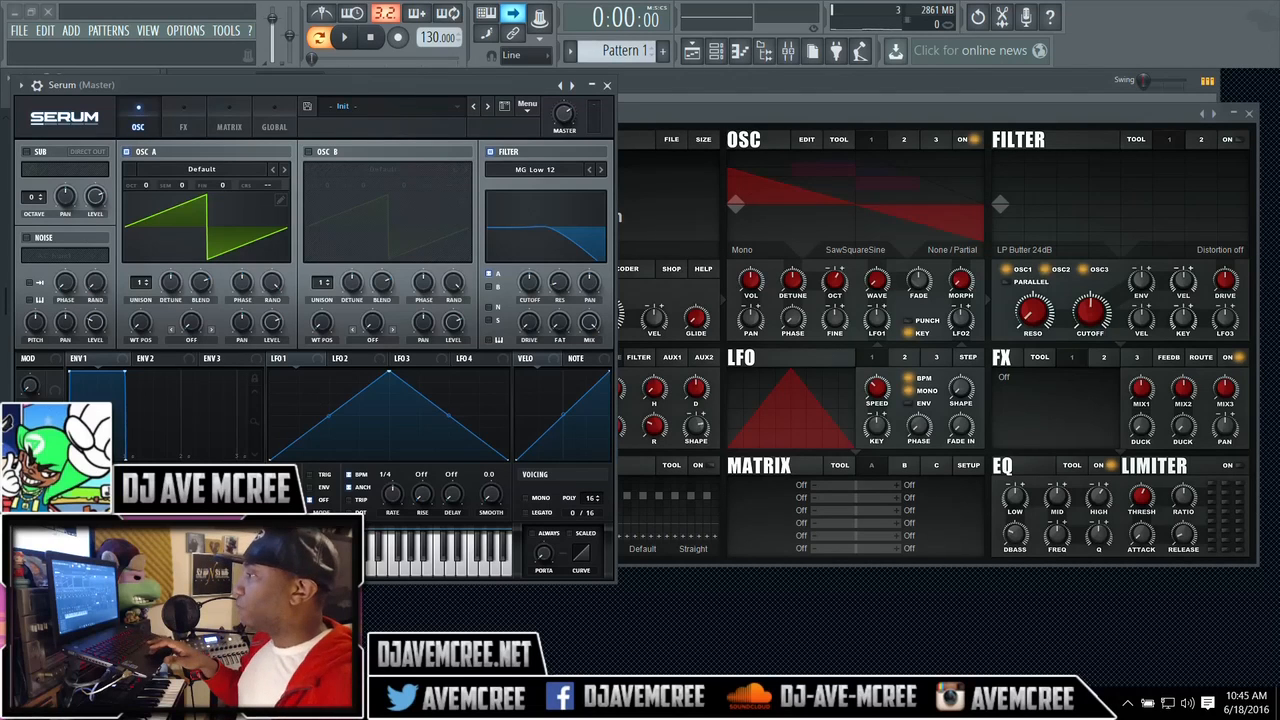
{"action": "left_click", "coordinate": [278, 474]}
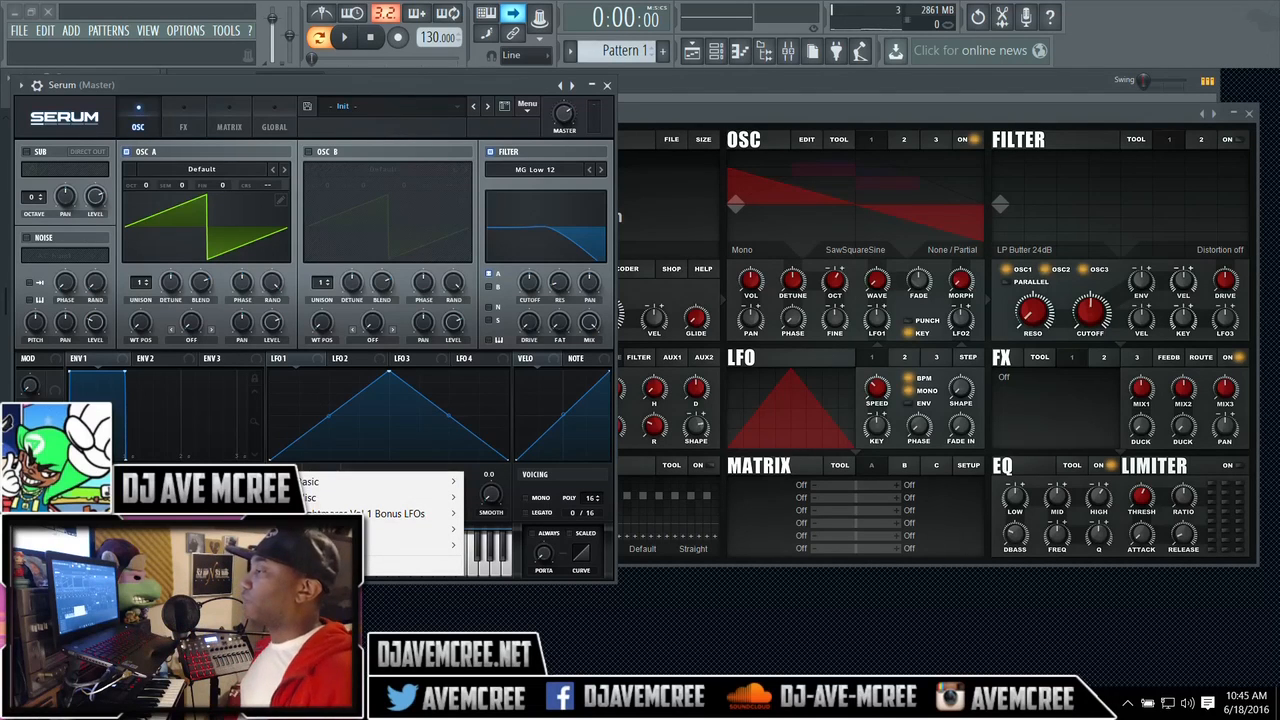
{"action": "mouse_move", "coordinate": [321, 484]}
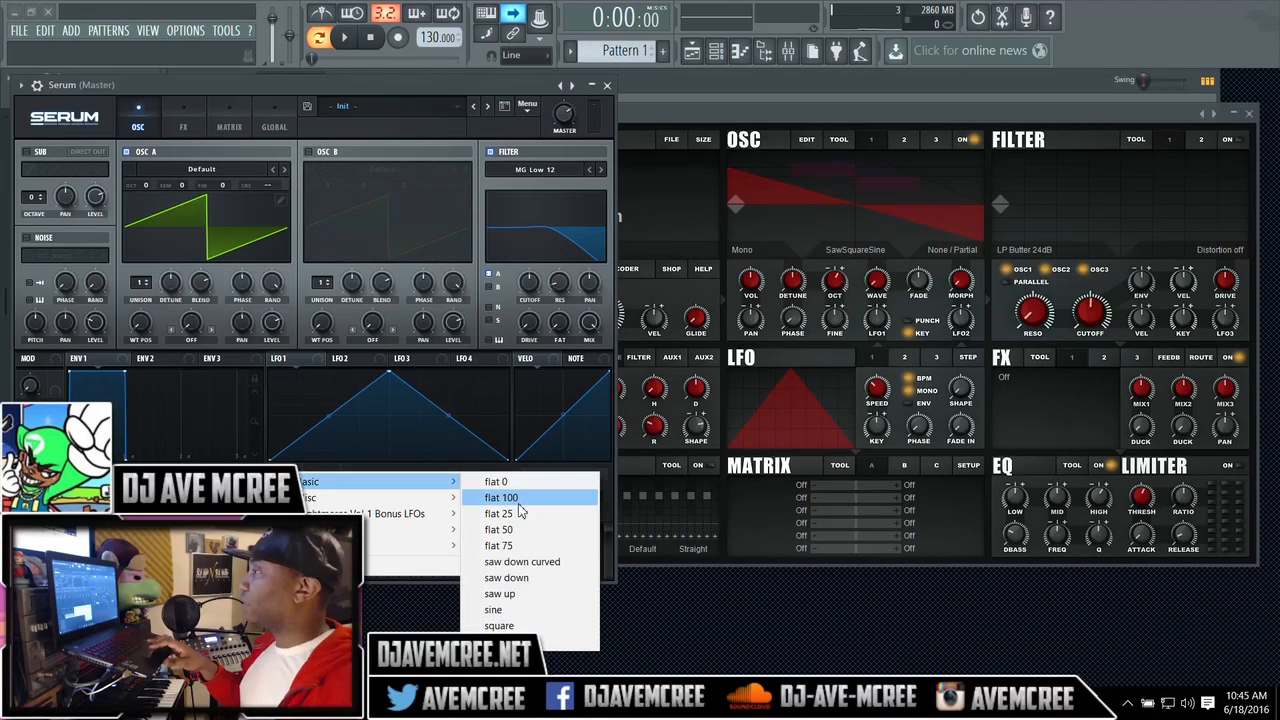
{"action": "left_click", "coordinate": [518, 506]}
Load the GunShot preset shape into Serum's LFO 1.
{"action": "left_click", "coordinate": [280, 475]}
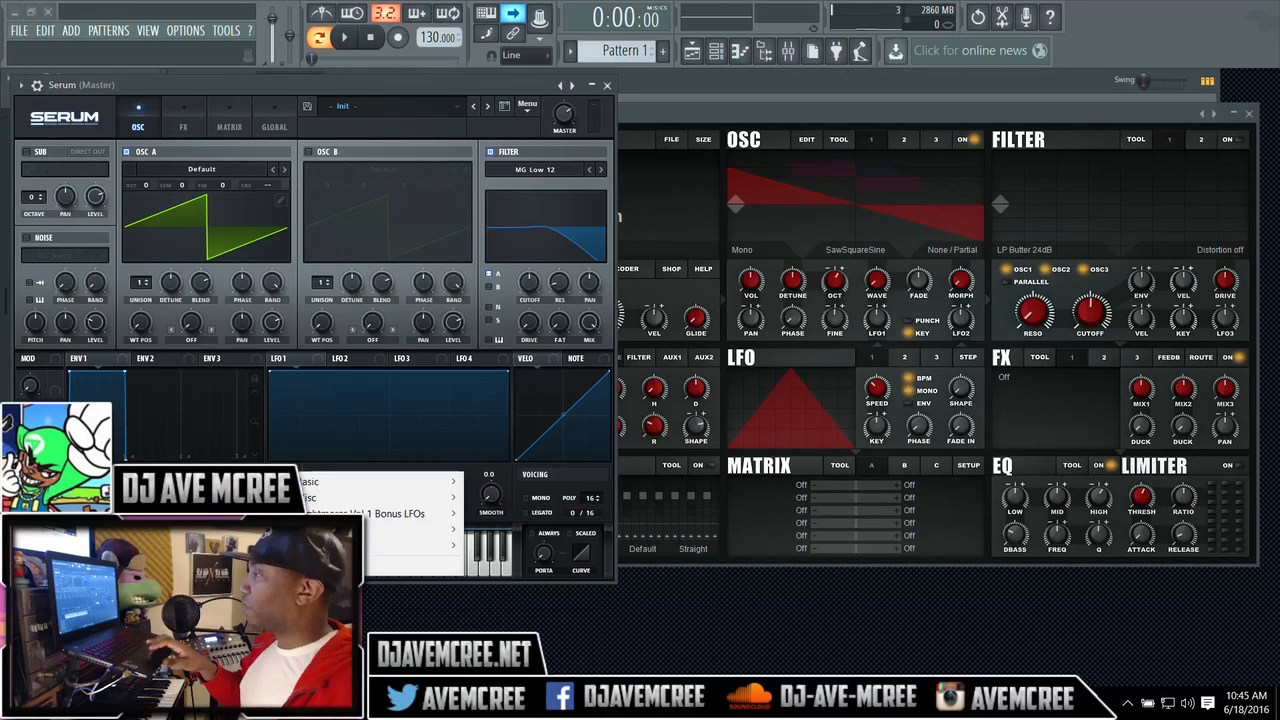
{"action": "mouse_move", "coordinate": [328, 501]}
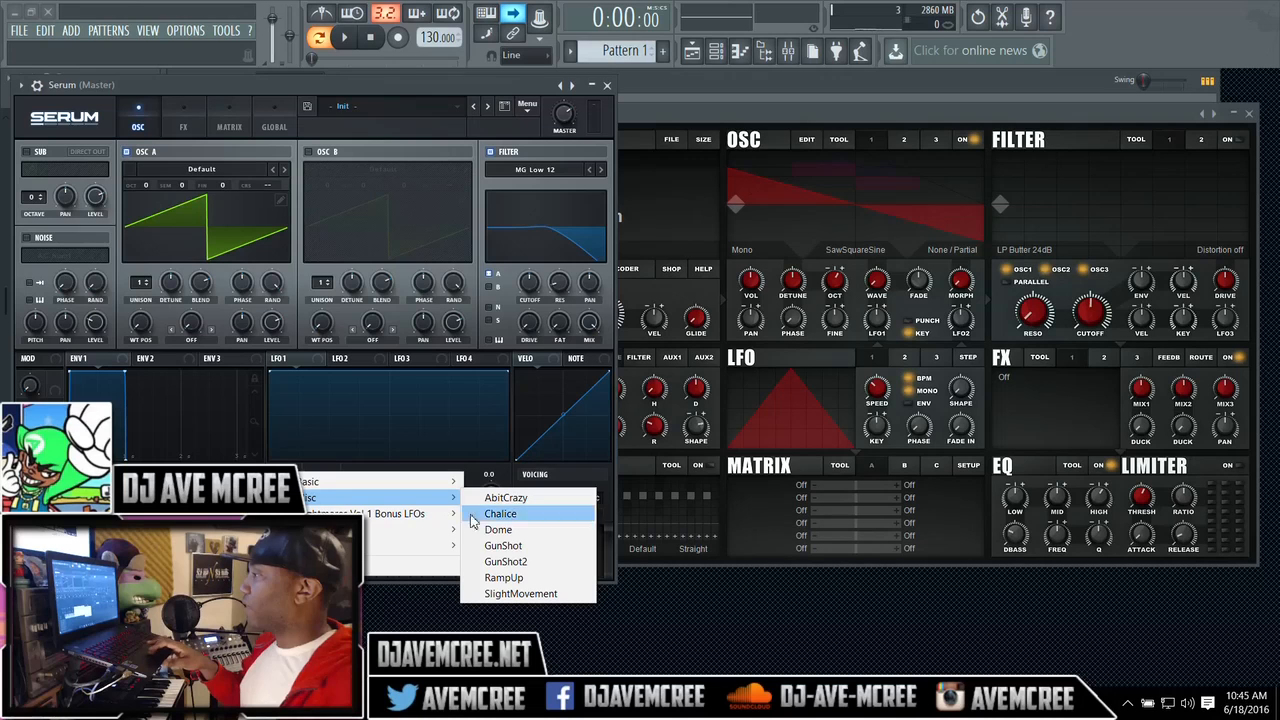
{"action": "left_click", "coordinate": [503, 545]}
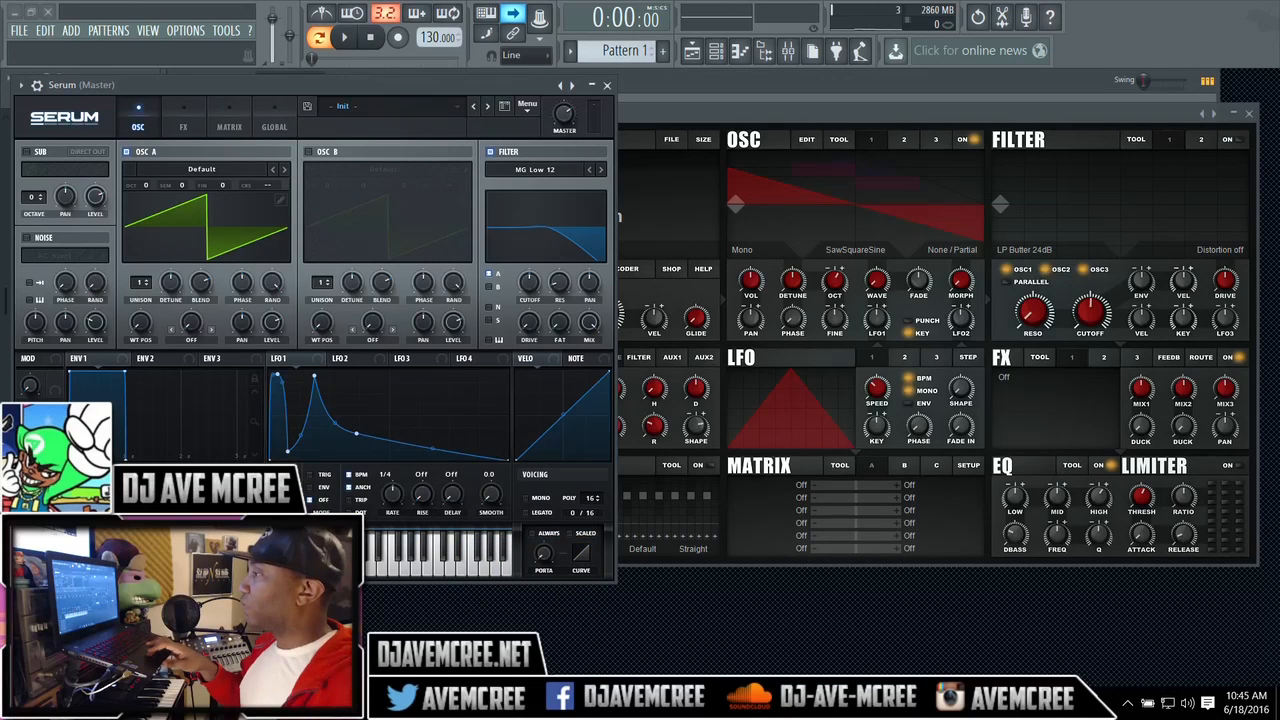
Browse the LFO 1 preset shape folders in Serum and load GunShot from the Misc folder.
{"action": "left_click", "coordinate": [280, 475]}
{"action": "mouse_move", "coordinate": [410, 545]}
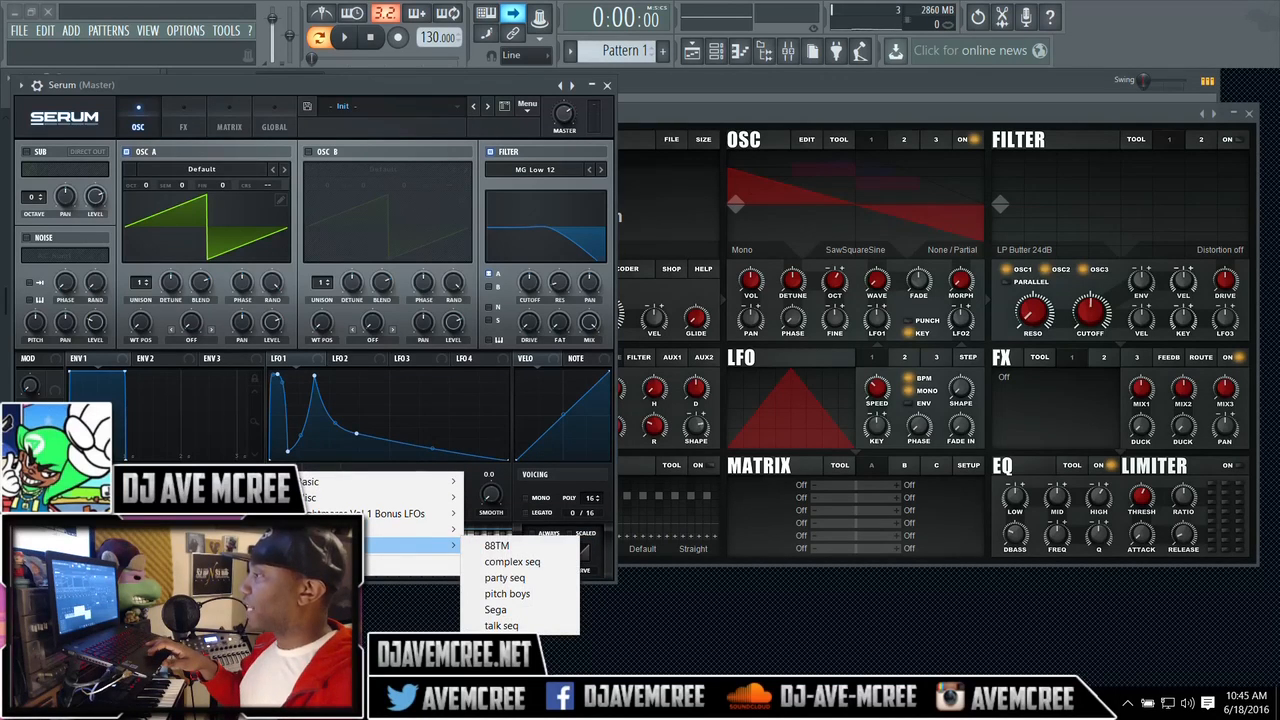
{"action": "mouse_move", "coordinate": [366, 529]}
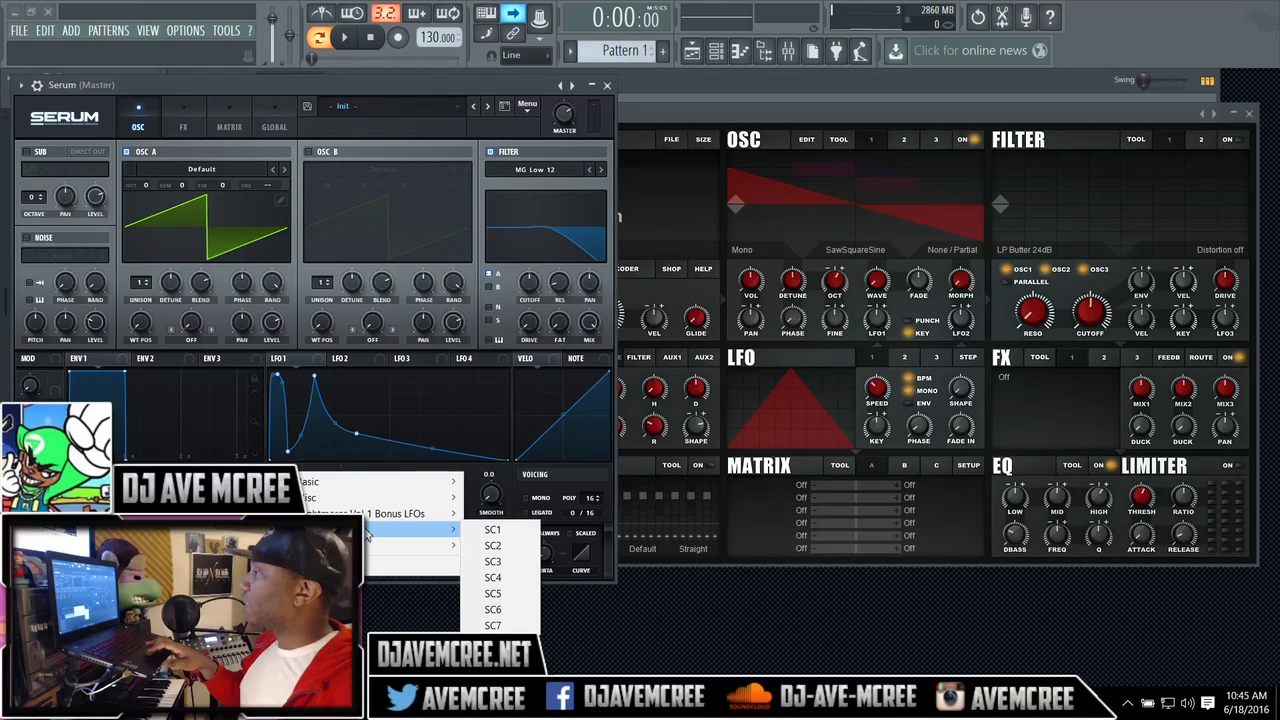
{"action": "mouse_move", "coordinate": [390, 498]}
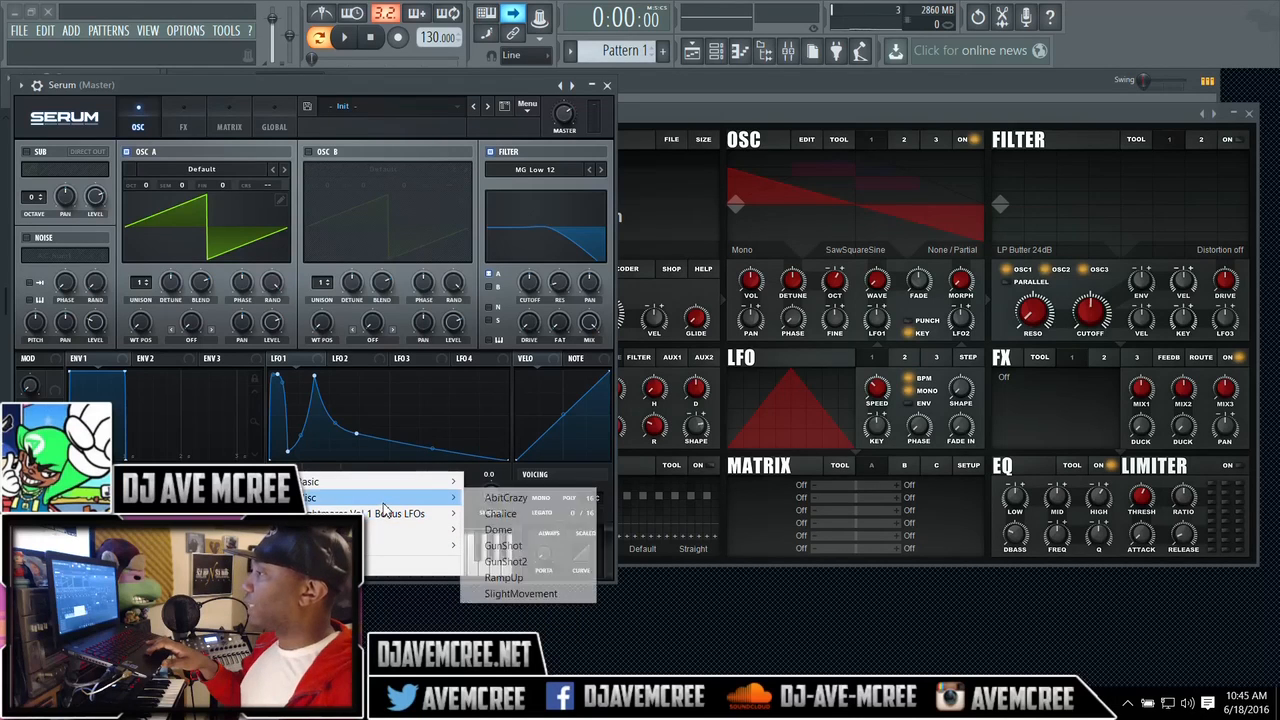
{"action": "left_click", "coordinate": [500, 545]}
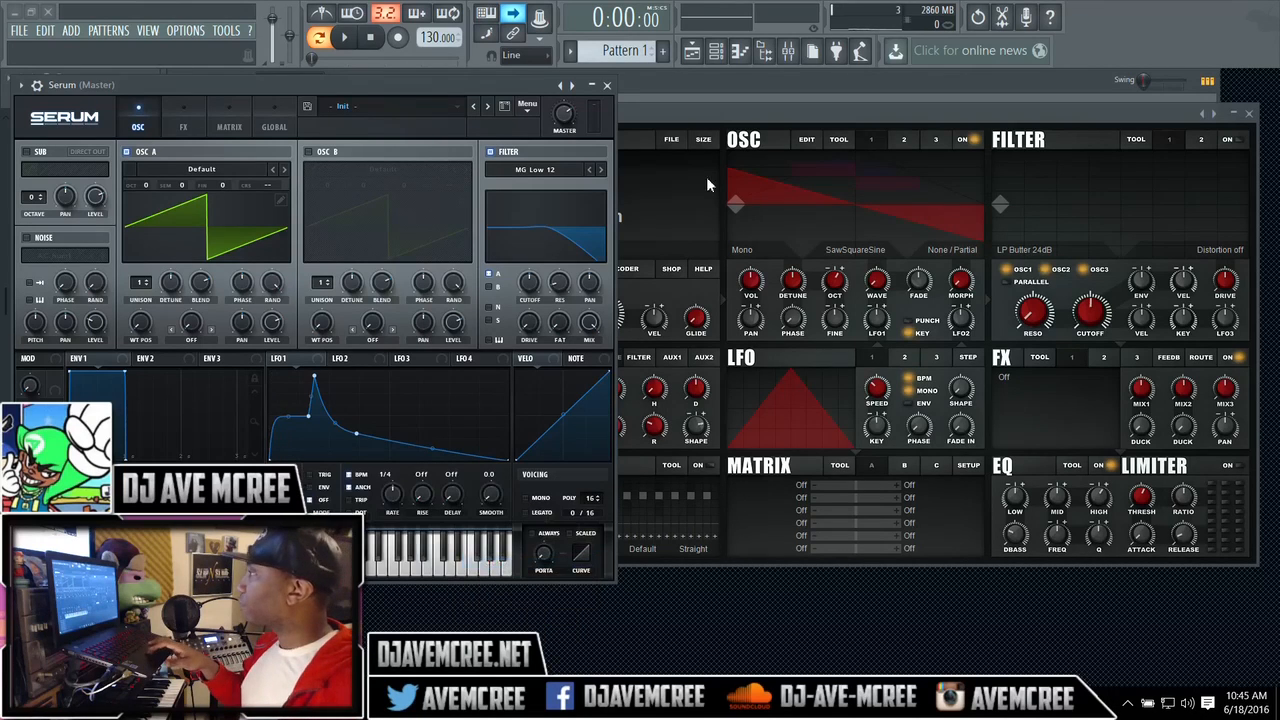
Bring Icarus forward, reposition its window, and examine the list of waveforms available for its LFO 1.
{"action": "left_click", "coordinate": [721, 120]}
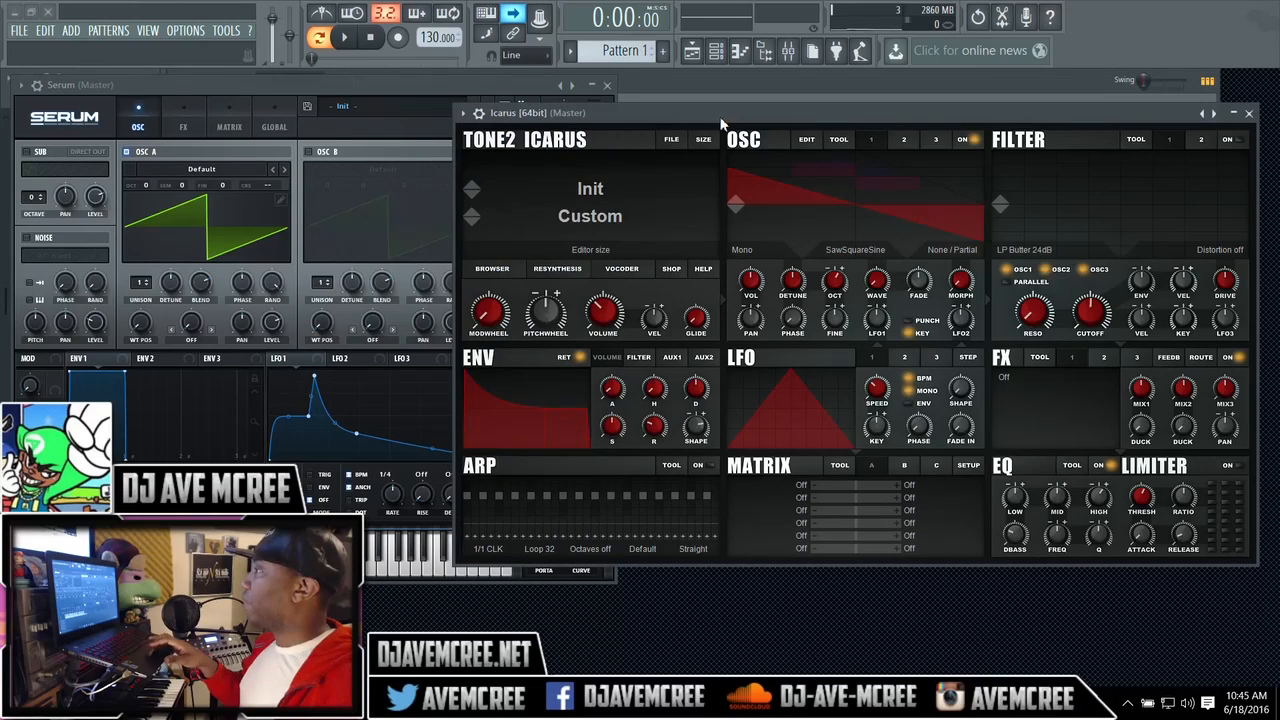
{"action": "left_click_drag", "start_coordinate": [703, 118], "coordinate": [642, 108]}
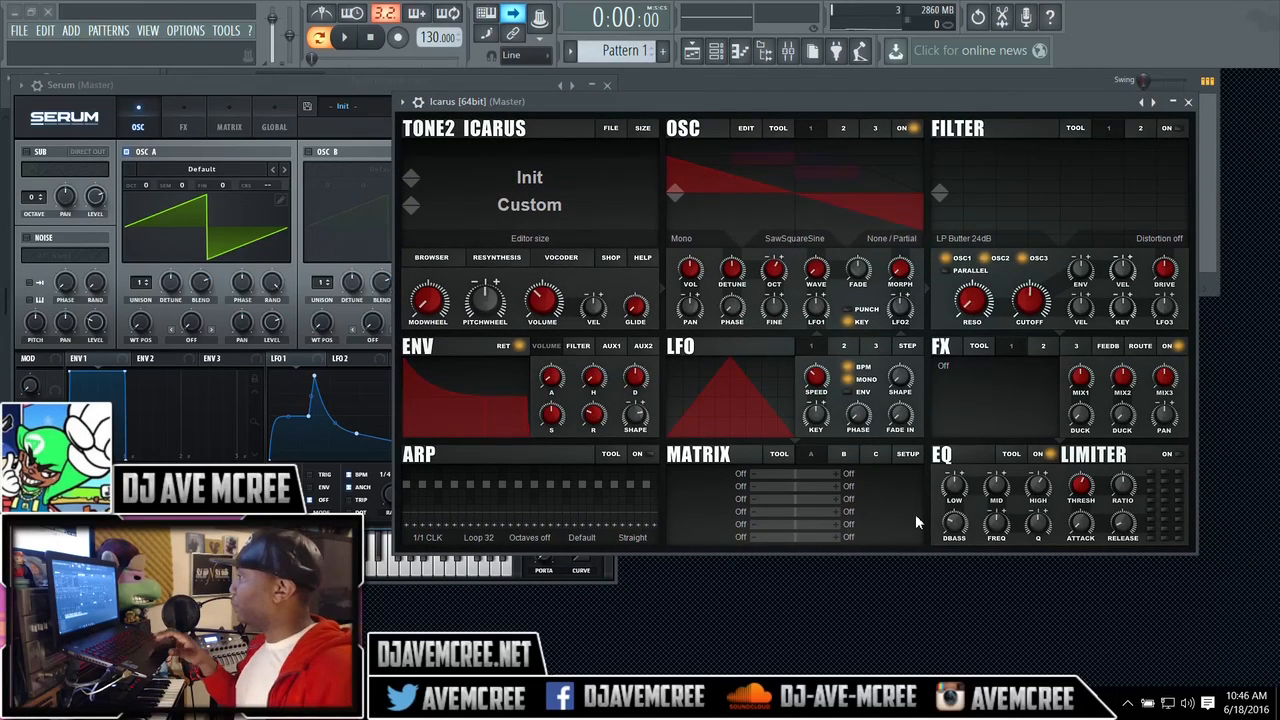
{"action": "left_click", "coordinate": [736, 427]}
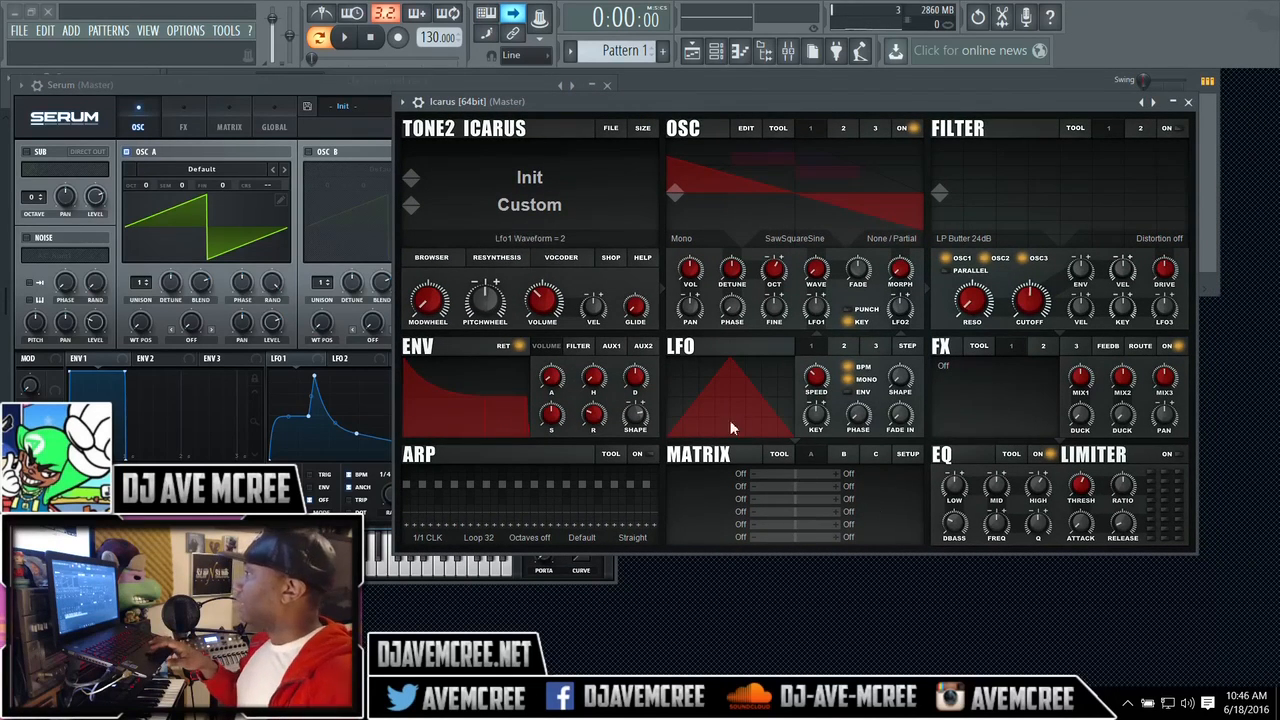
{"action": "left_click", "coordinate": [704, 373]}
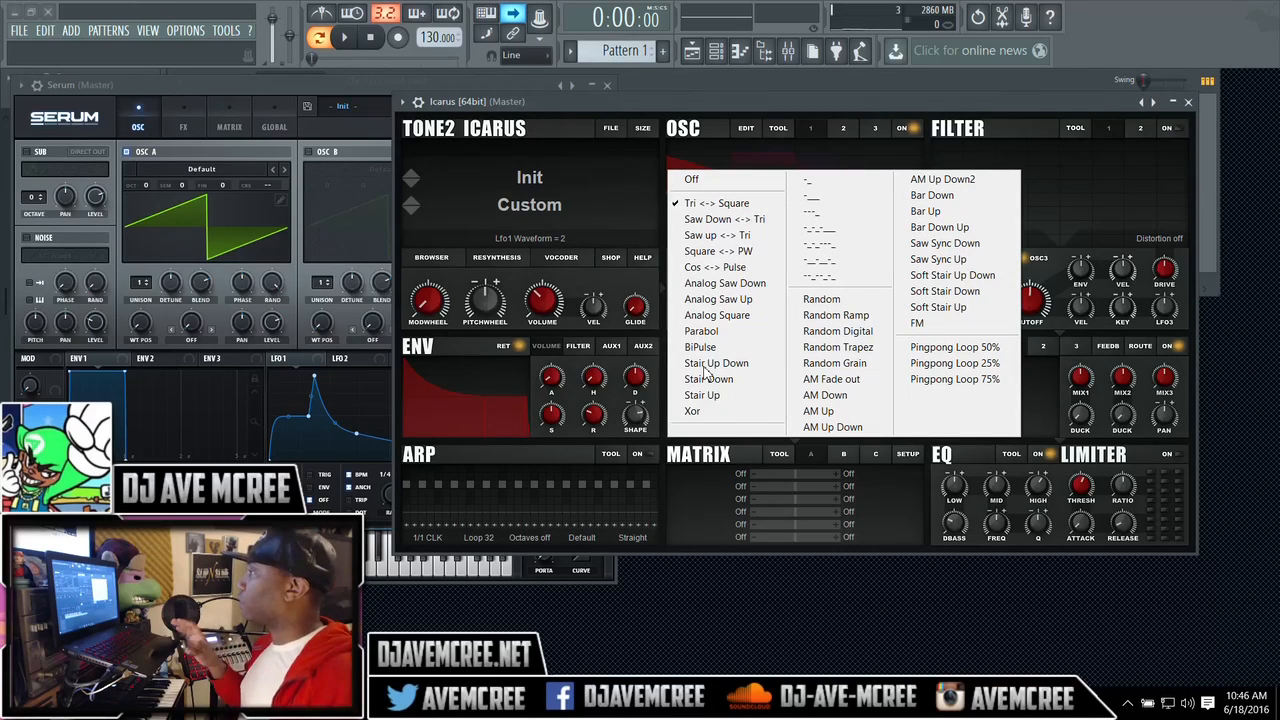
{"action": "left_click", "coordinate": [650, 289]}
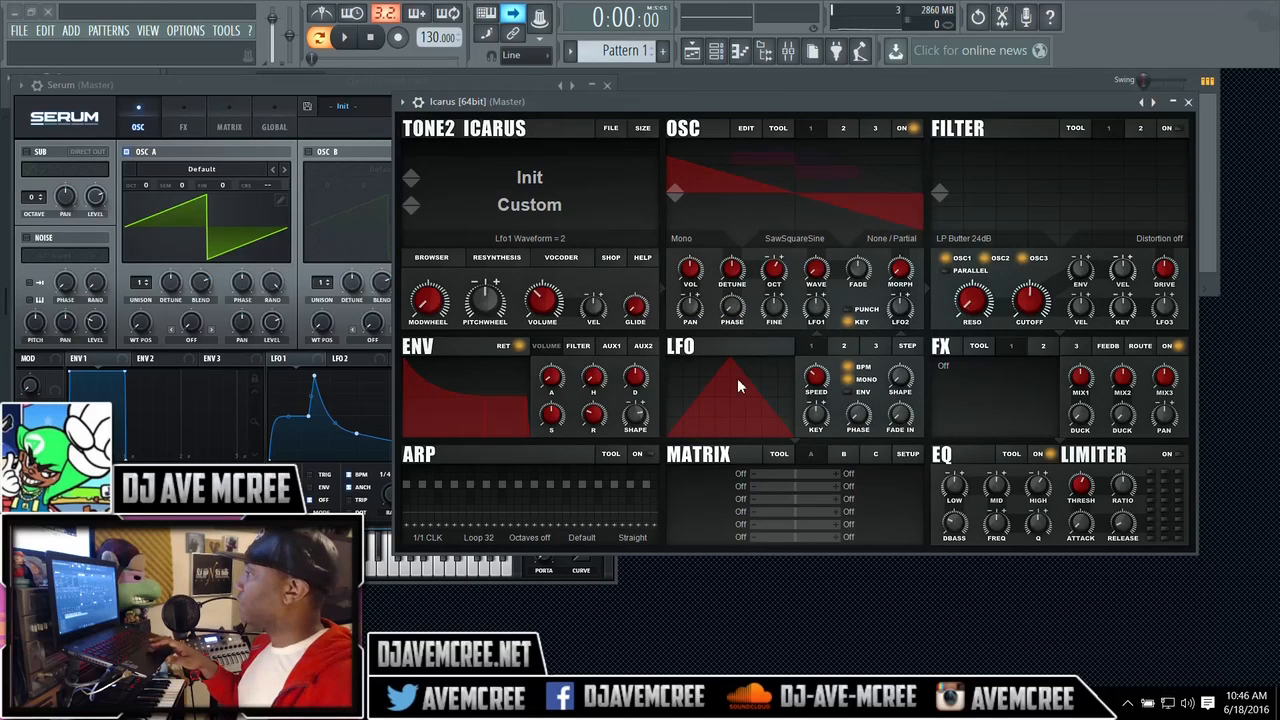
{"action": "left_click", "coordinate": [754, 398]}
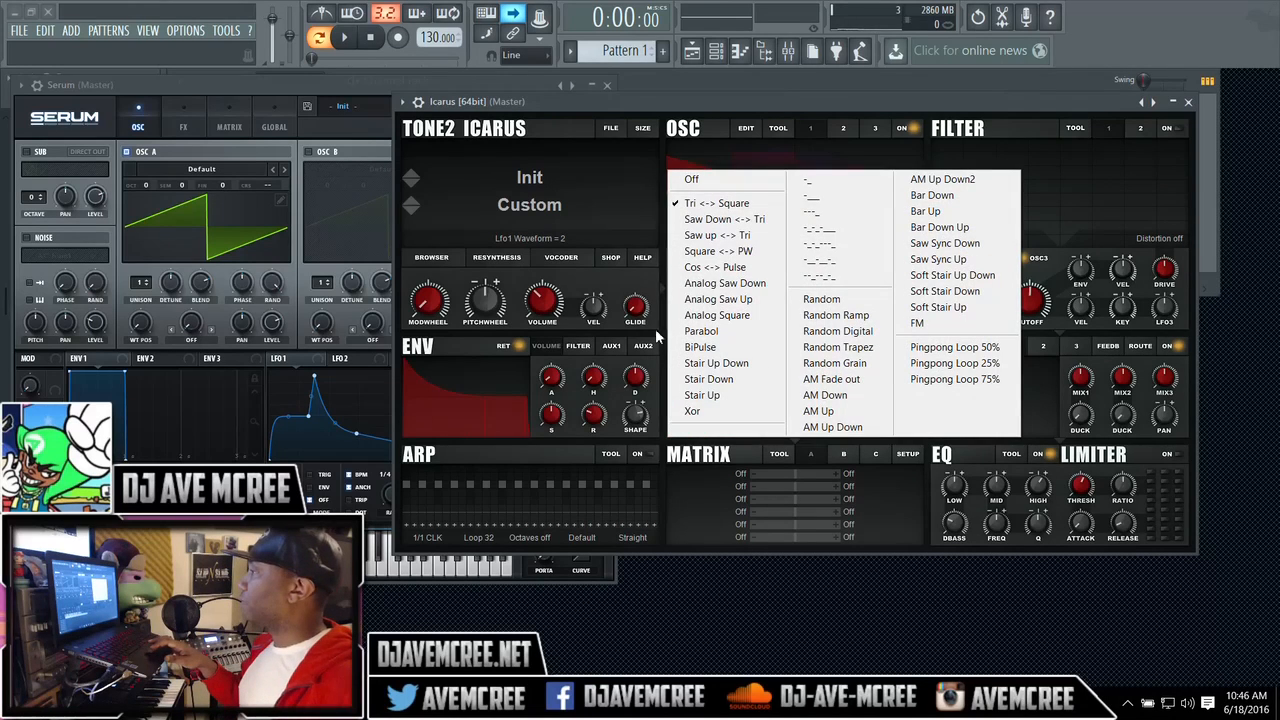
{"action": "left_click", "coordinate": [645, 279]}
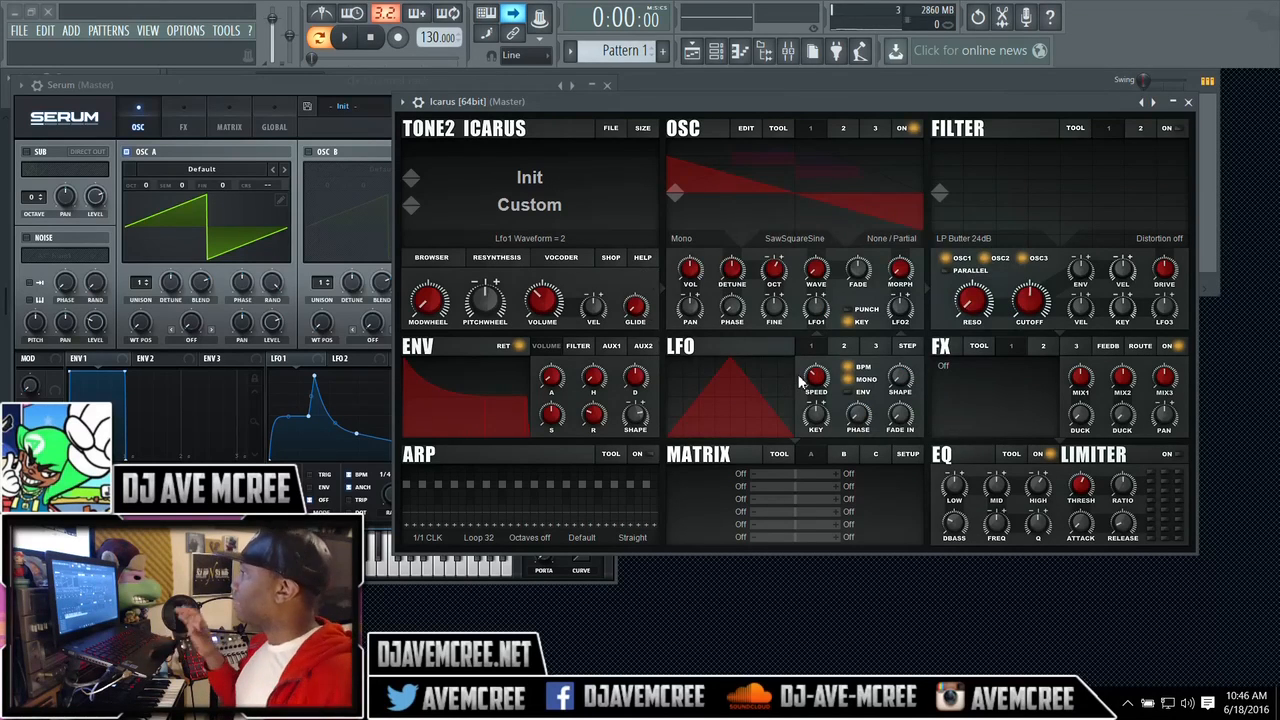
Show Icarus's step LFO and reshape several of its steps by hand in the graph.
{"action": "left_click", "coordinate": [907, 347]}
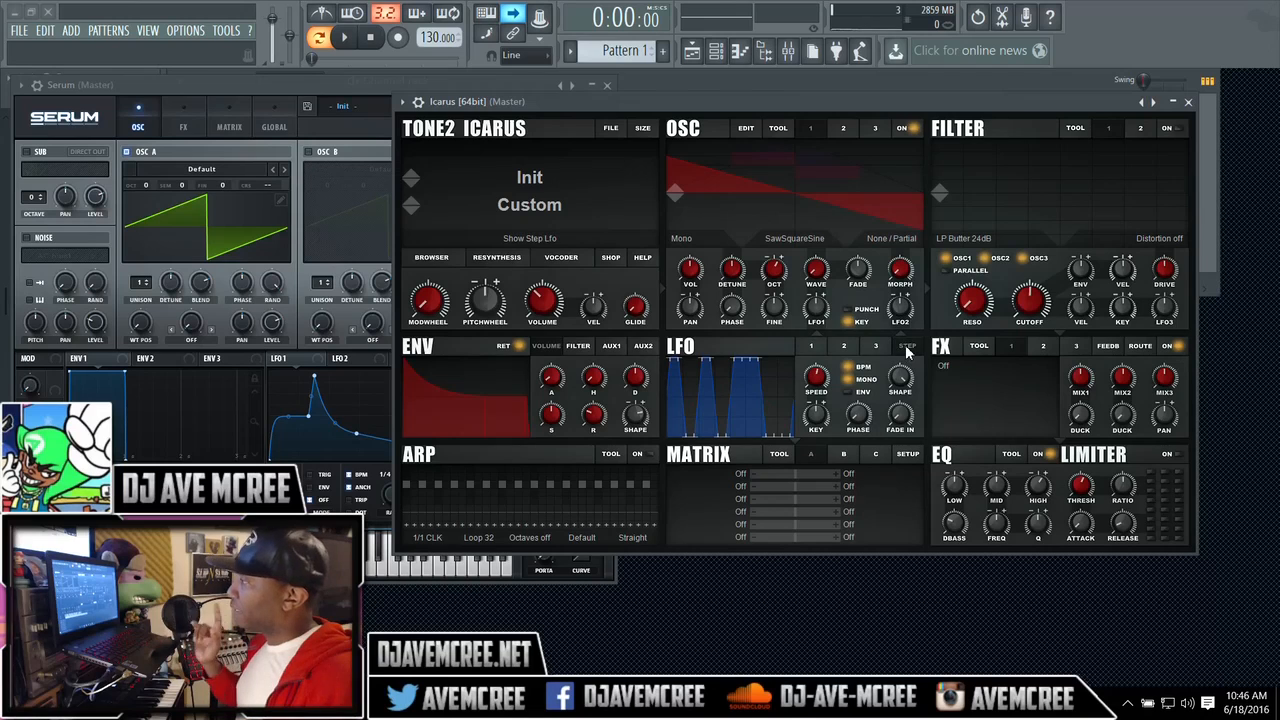
{"action": "mouse_move", "coordinate": [758, 383]}
{"action": "left_mouse_down"}
{"action": "mouse_move", "coordinate": [754, 409]}
{"action": "mouse_move", "coordinate": [749, 380]}
{"action": "mouse_move", "coordinate": [724, 430]}
{"action": "mouse_move", "coordinate": [726, 375]}
{"action": "mouse_move", "coordinate": [706, 362]}
{"action": "mouse_move", "coordinate": [711, 413]}
{"action": "left_mouse_up"}
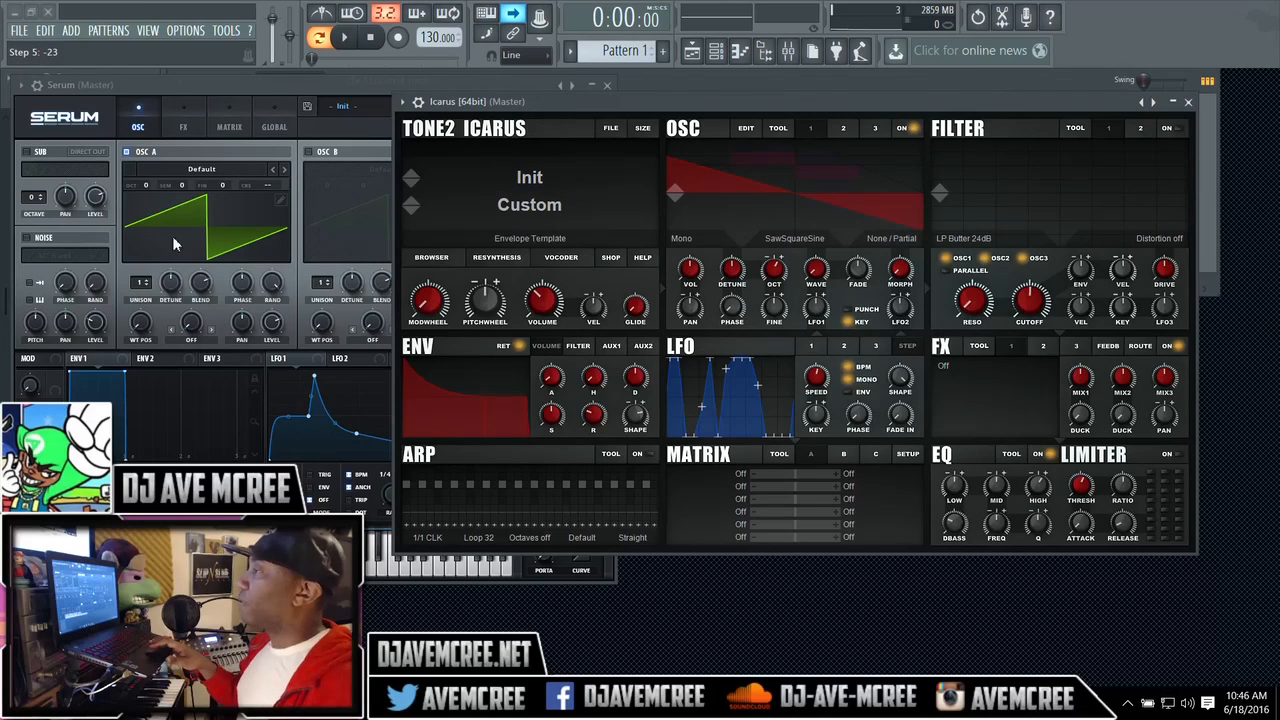
Alternate between Serum and Icarus to compare their envelope and LFO sections and look at Icarus's arpeggiator.
{"action": "left_click", "coordinate": [260, 84]}
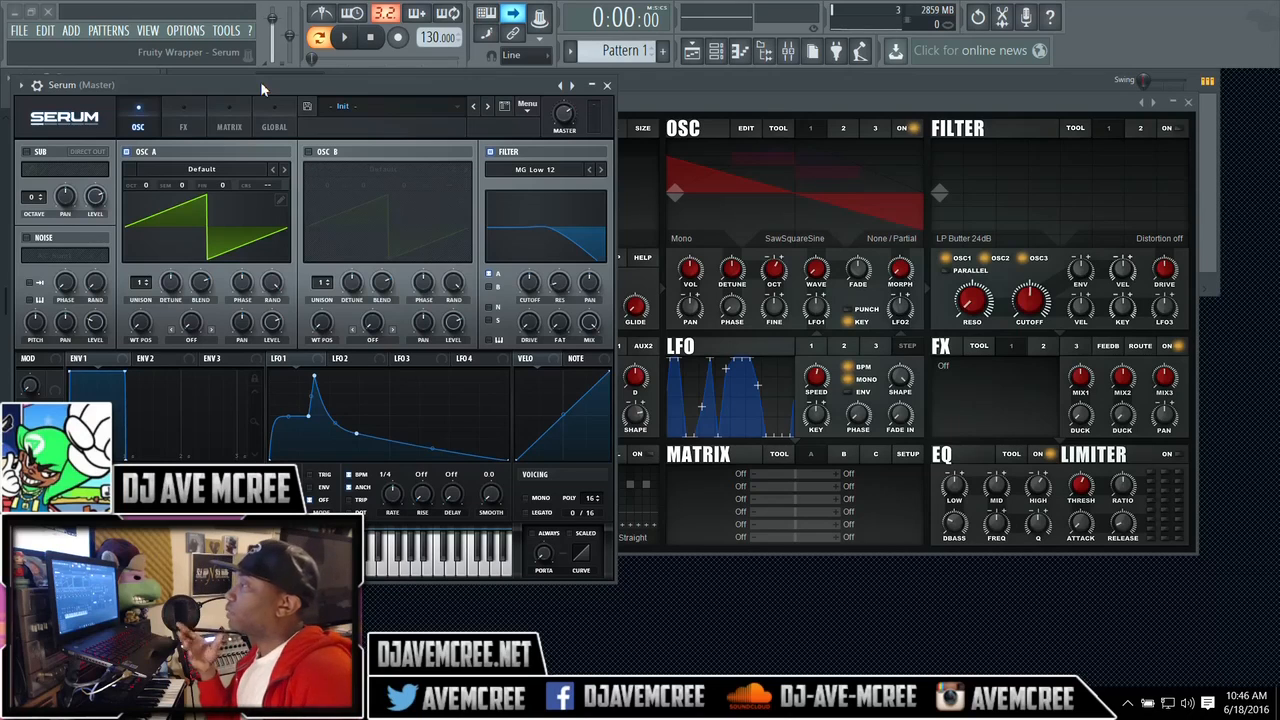
{"action": "left_click", "coordinate": [660, 98]}
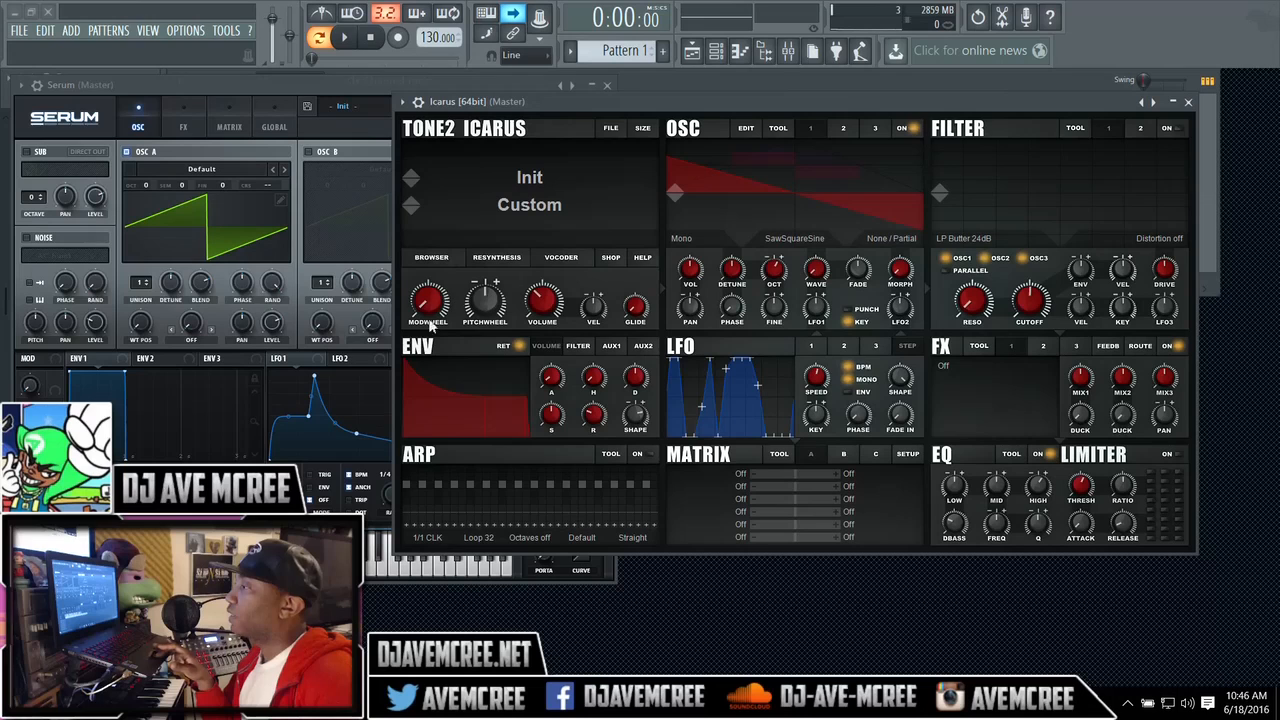
{"action": "left_click", "coordinate": [121, 362]}
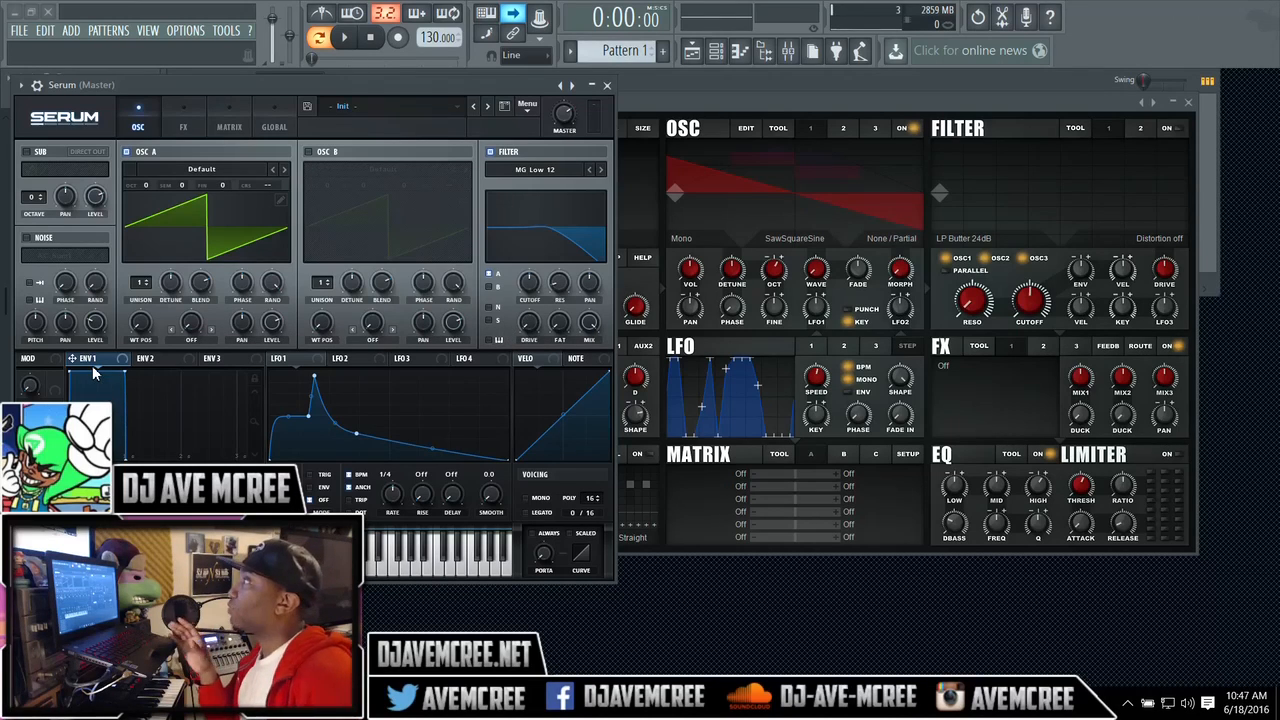
{"action": "left_click", "coordinate": [686, 104]}
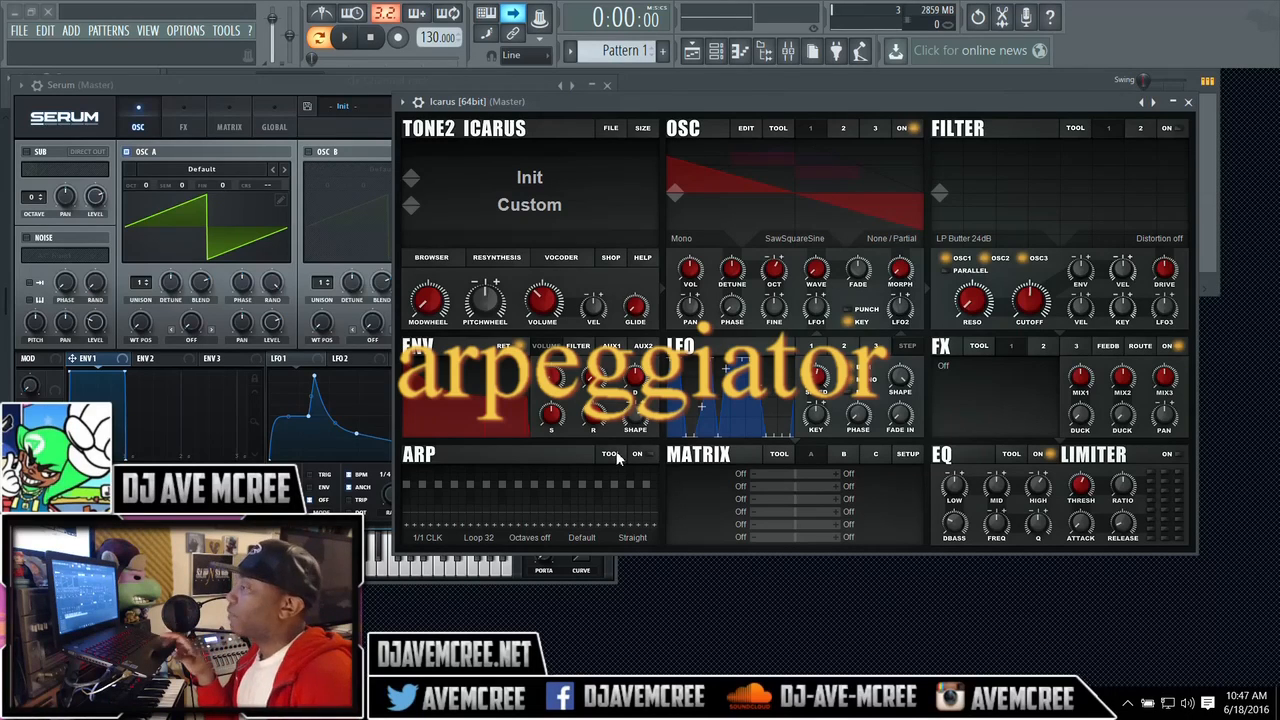
{"action": "left_click", "coordinate": [282, 86]}
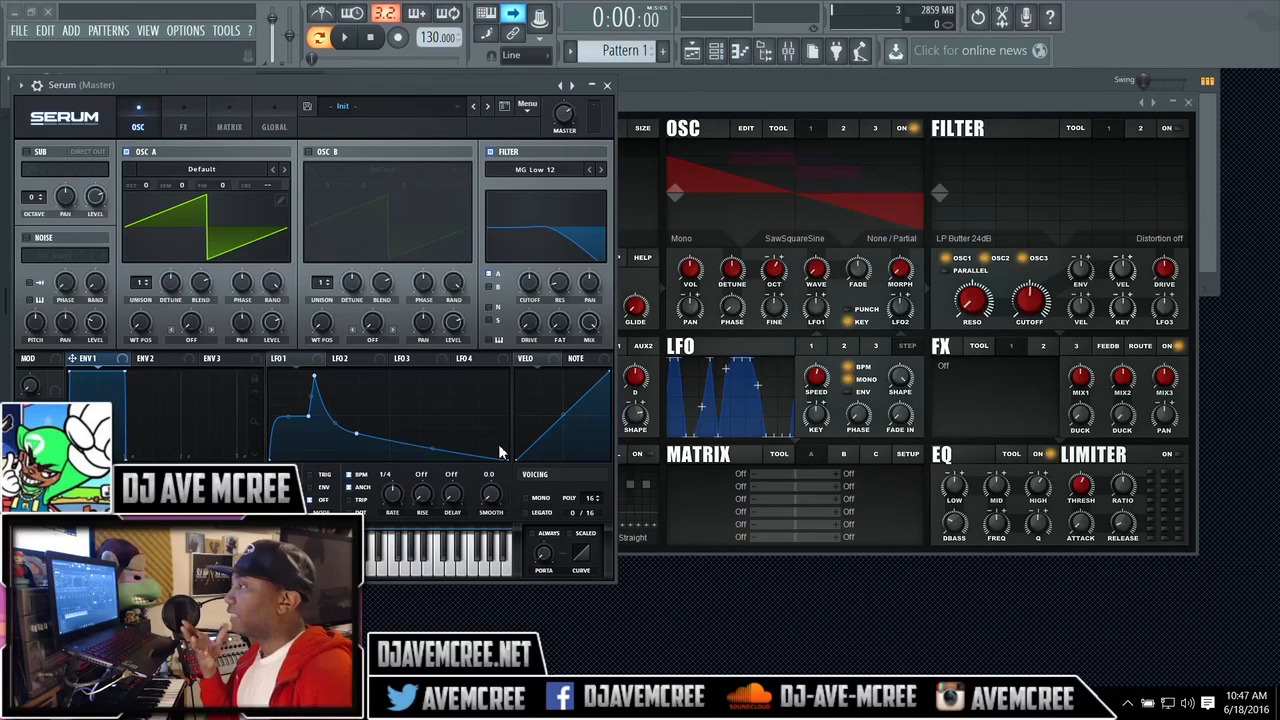
{"action": "left_click", "coordinate": [828, 175]}
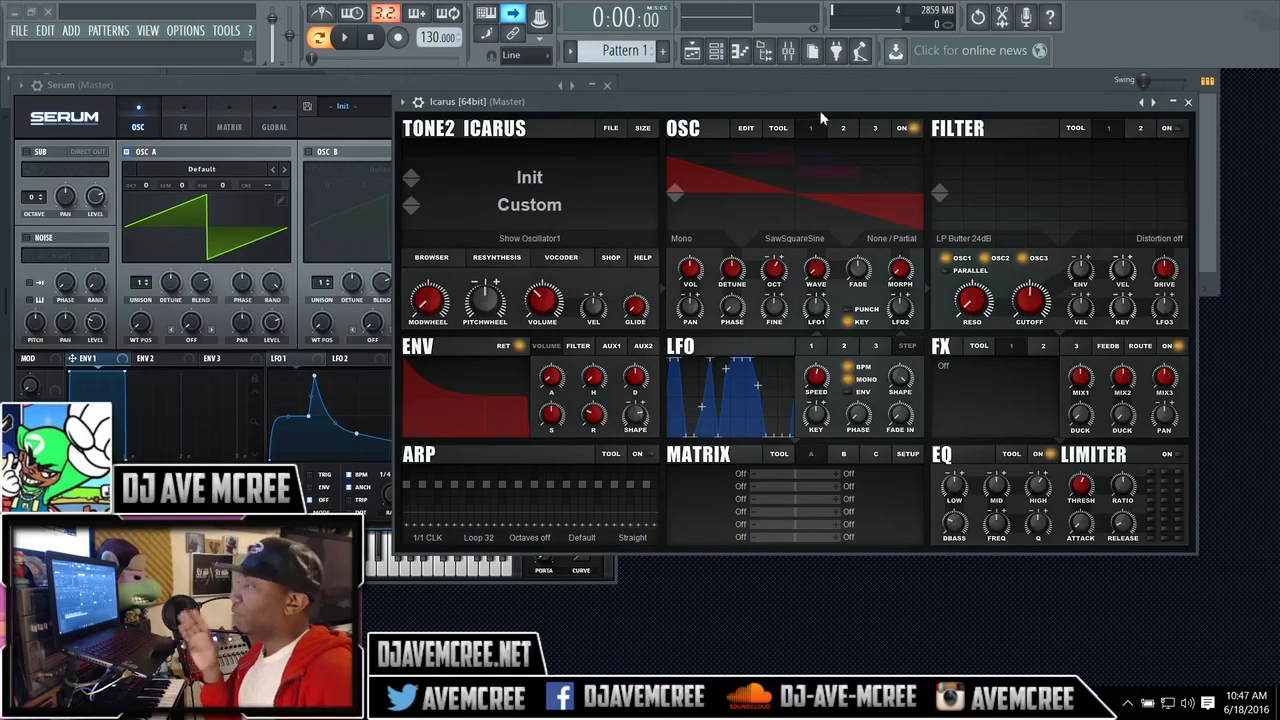
Load the 3 octaves up arpeggiator template in Icarus and replace it with Classic down.
{"action": "left_click", "coordinate": [611, 454]}
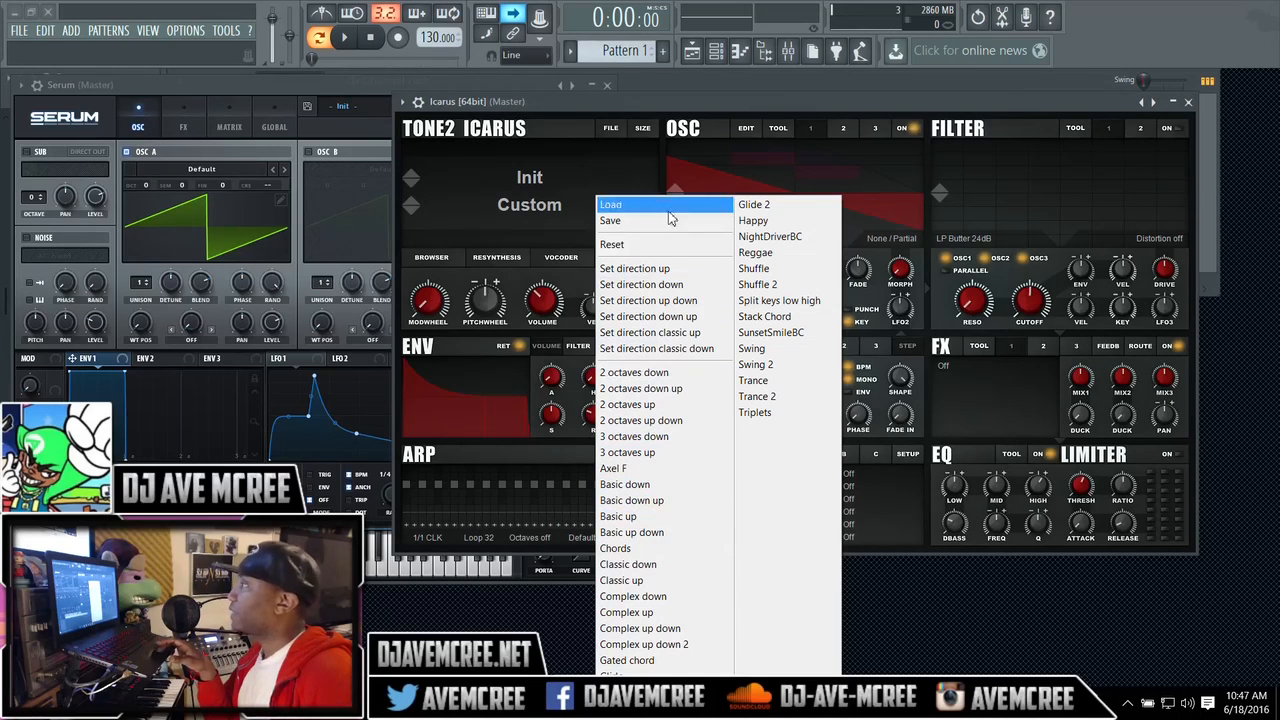
{"action": "left_click", "coordinate": [673, 452]}
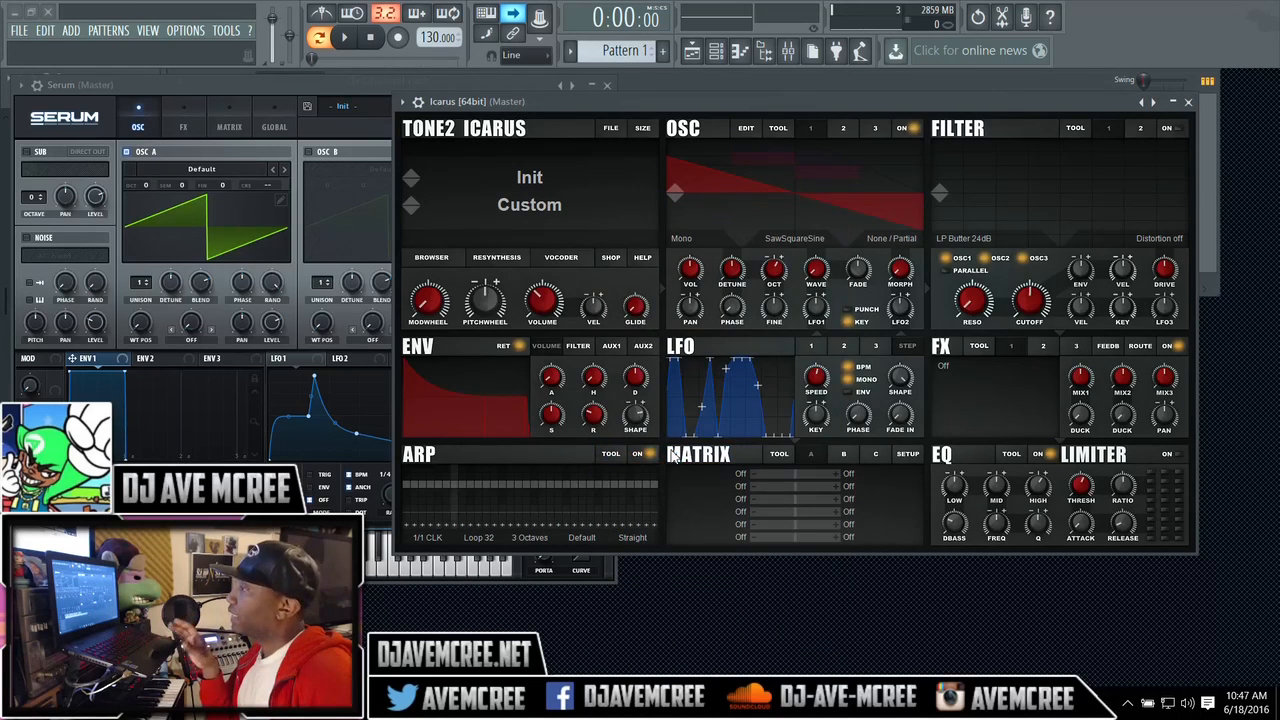
{"action": "left_click", "coordinate": [610, 453]}
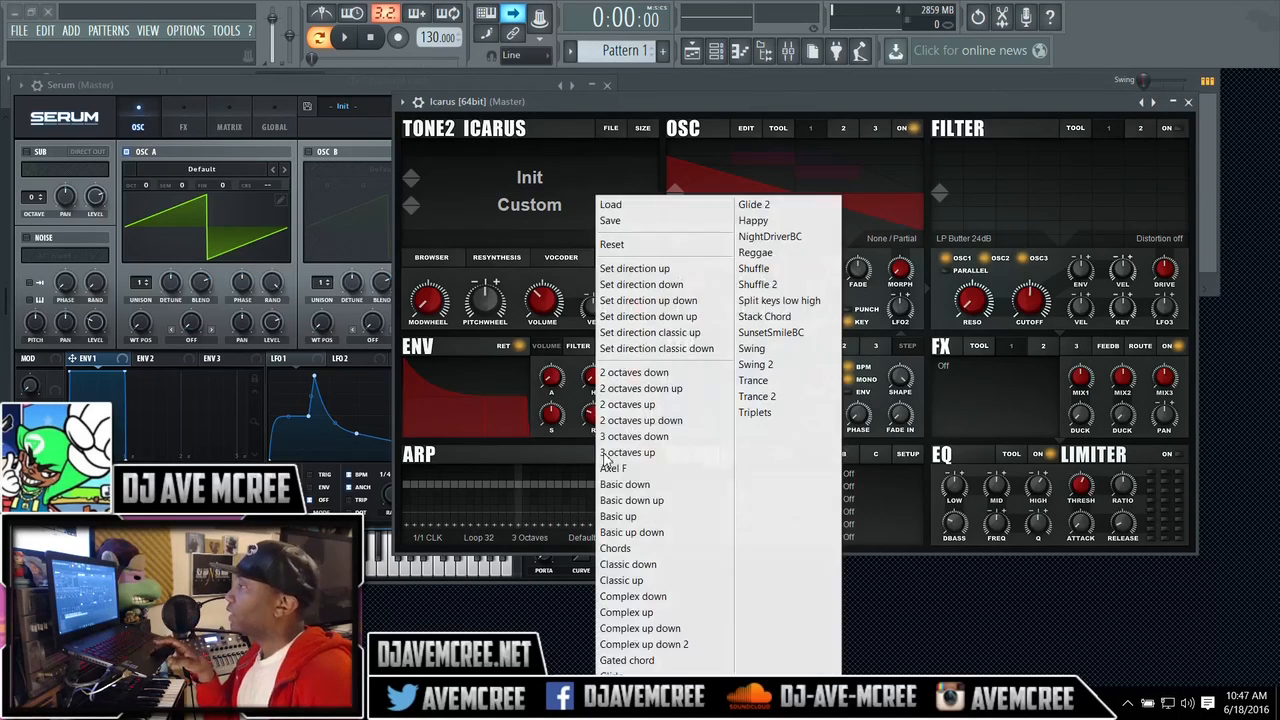
{"action": "left_click", "coordinate": [648, 567]}
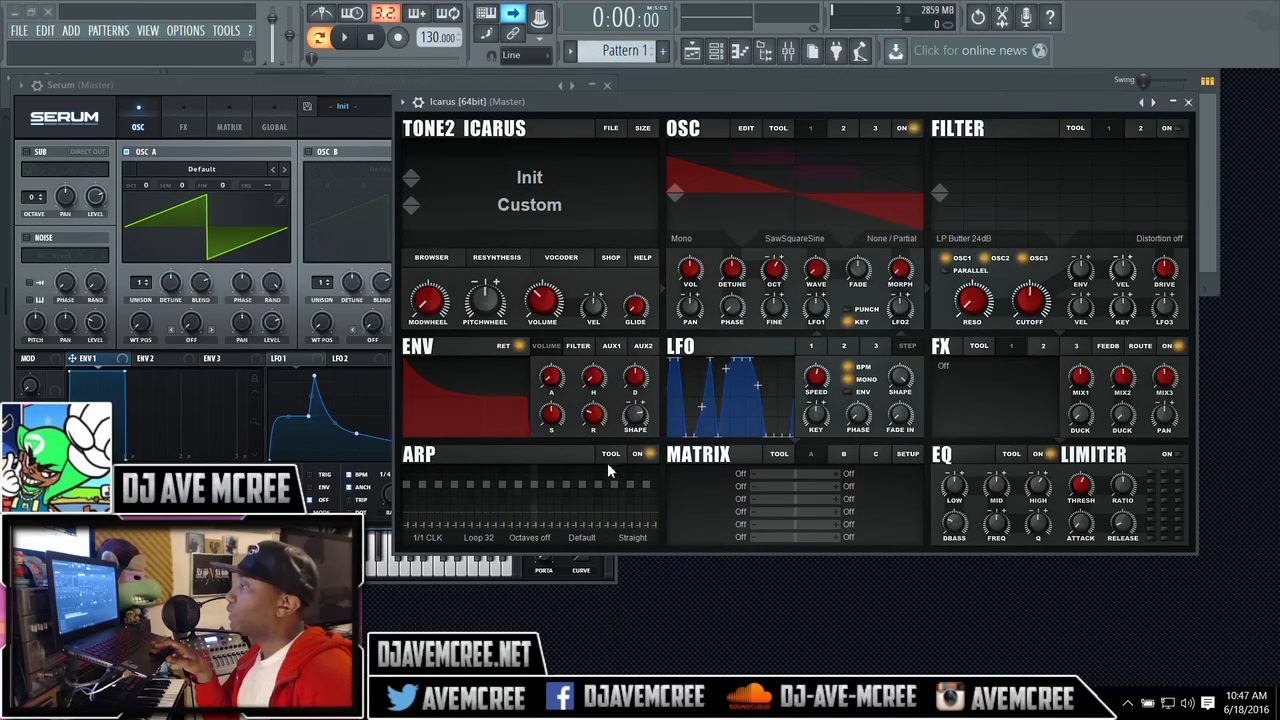
Examine the clock speed options and the per-step note order options of Icarus's arpeggiator.
{"action": "left_click", "coordinate": [428, 537]}
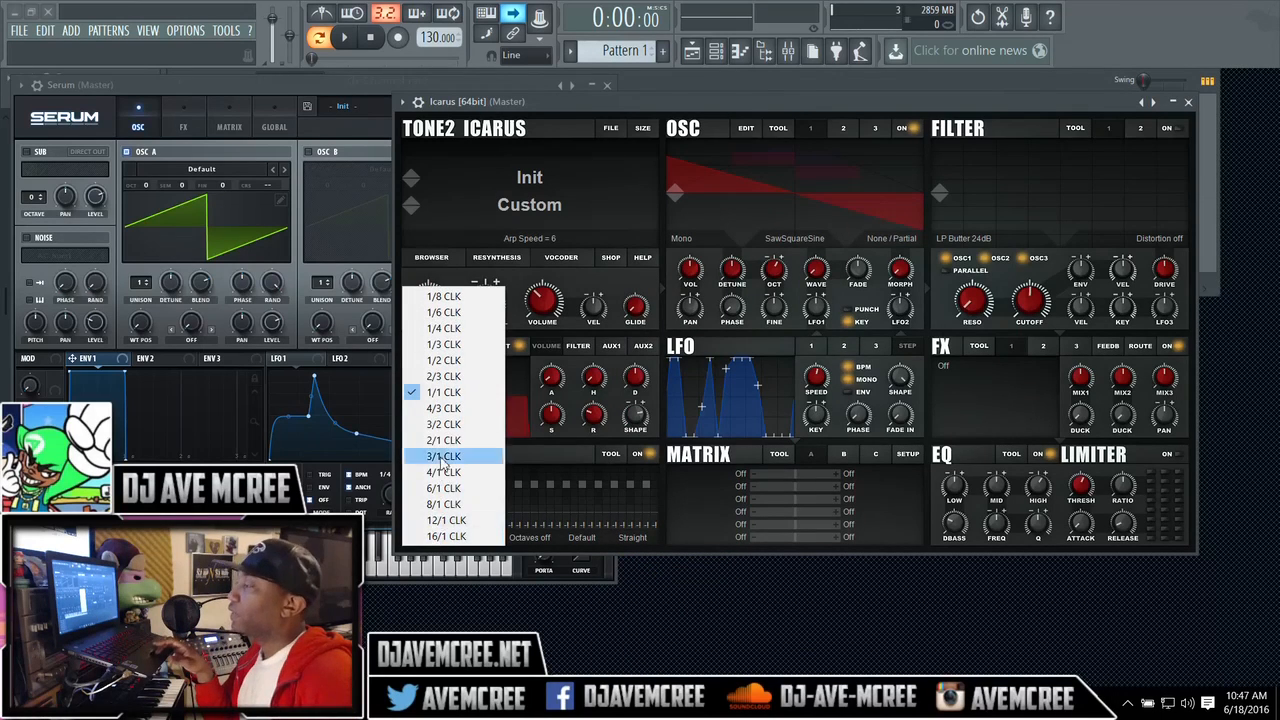
{"action": "left_click", "coordinate": [534, 450]}
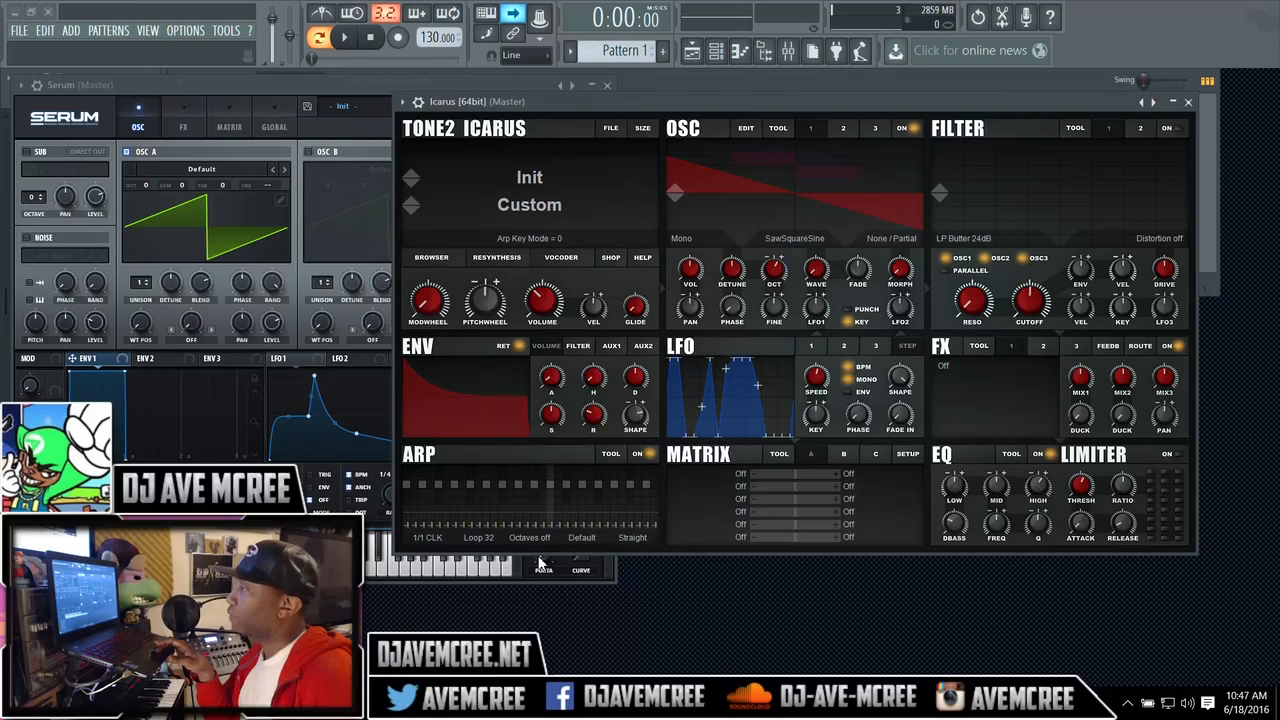
{"action": "left_click", "coordinate": [472, 533]}
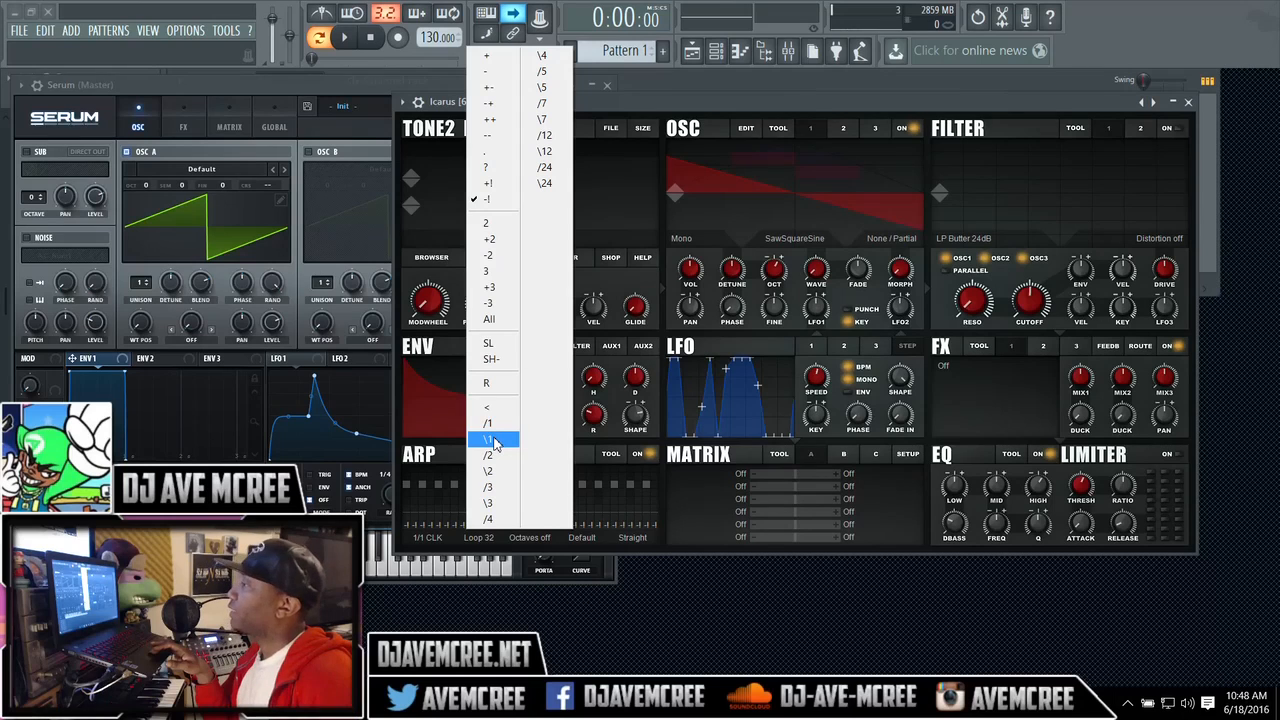
{"action": "left_click", "coordinate": [746, 107]}
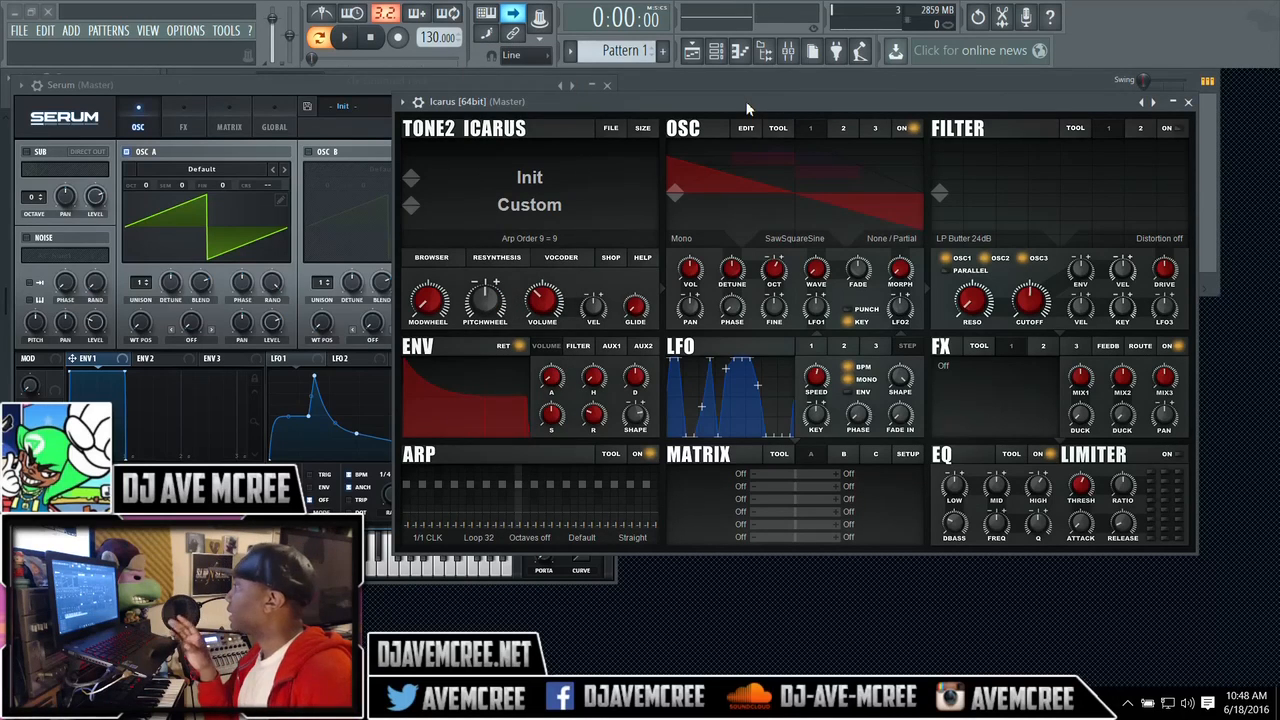
Glance at Serum, return to Icarus, and set its skin color to Creamy in the matrix setup page.
{"action": "left_click", "coordinate": [368, 80]}
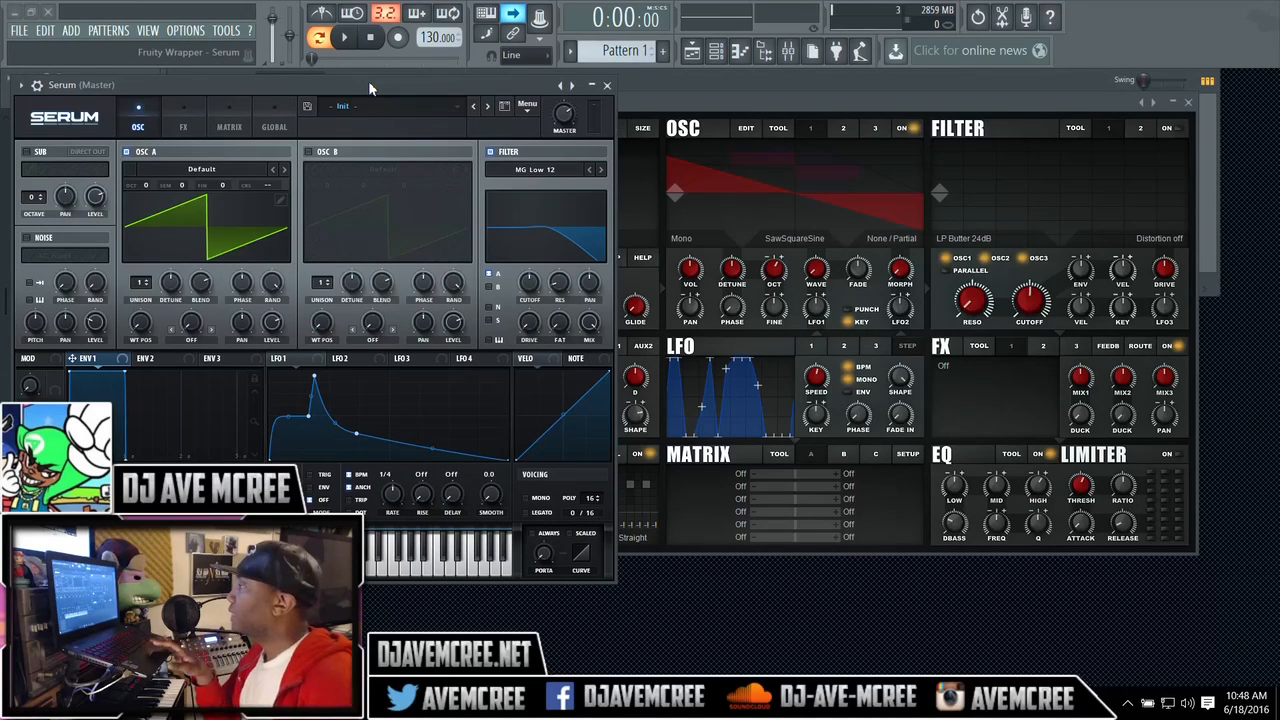
{"action": "left_click", "coordinate": [672, 103]}
{"action": "left_click", "coordinate": [905, 458]}
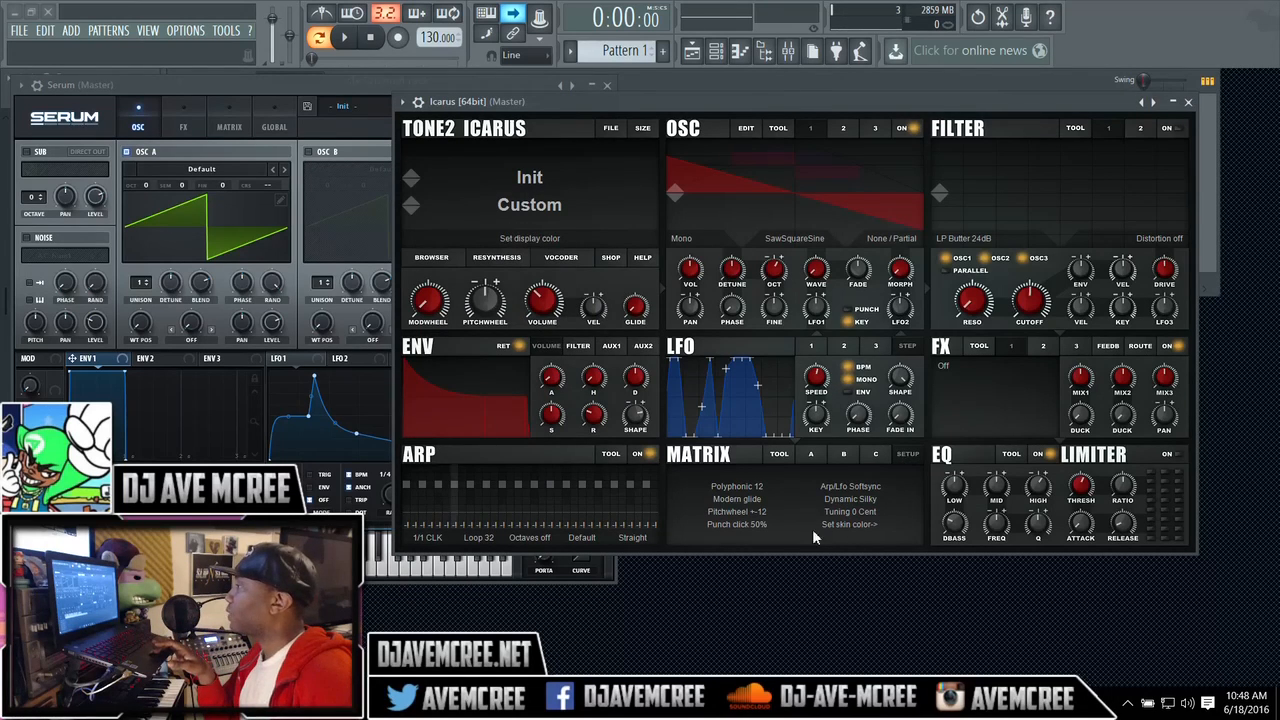
{"action": "left_click", "coordinate": [845, 525]}
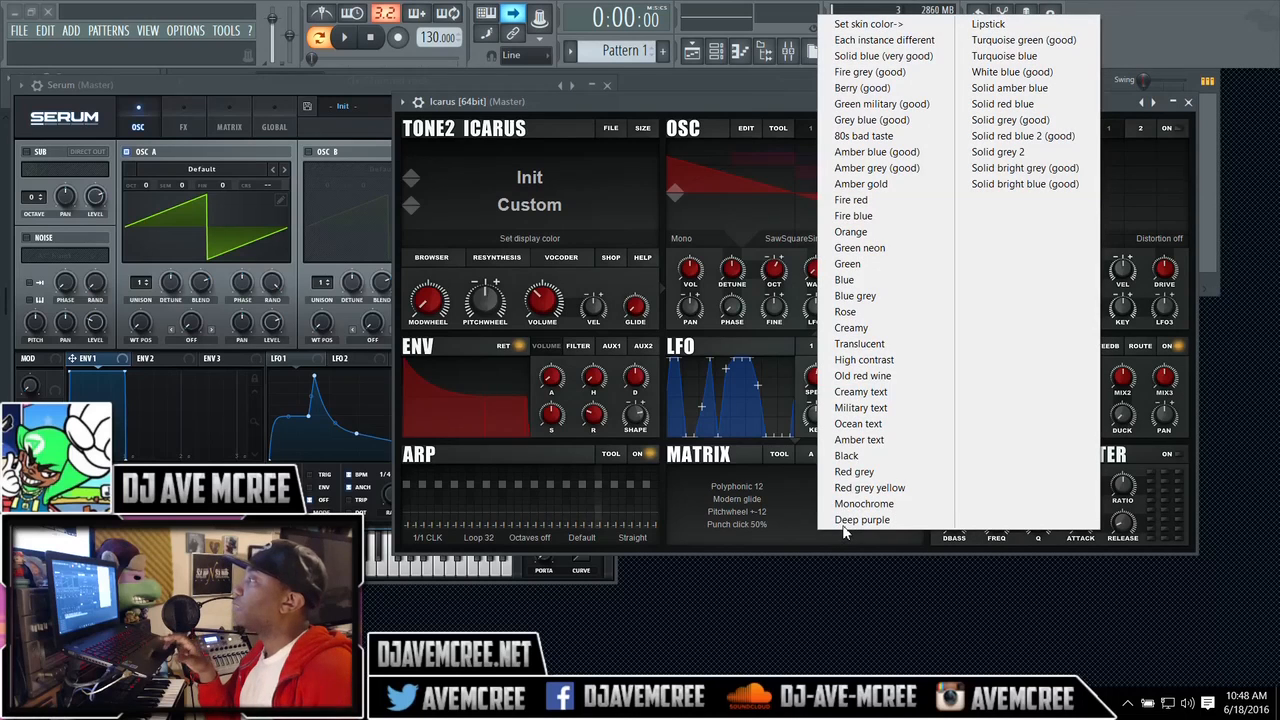
{"action": "left_click", "coordinate": [852, 327]}
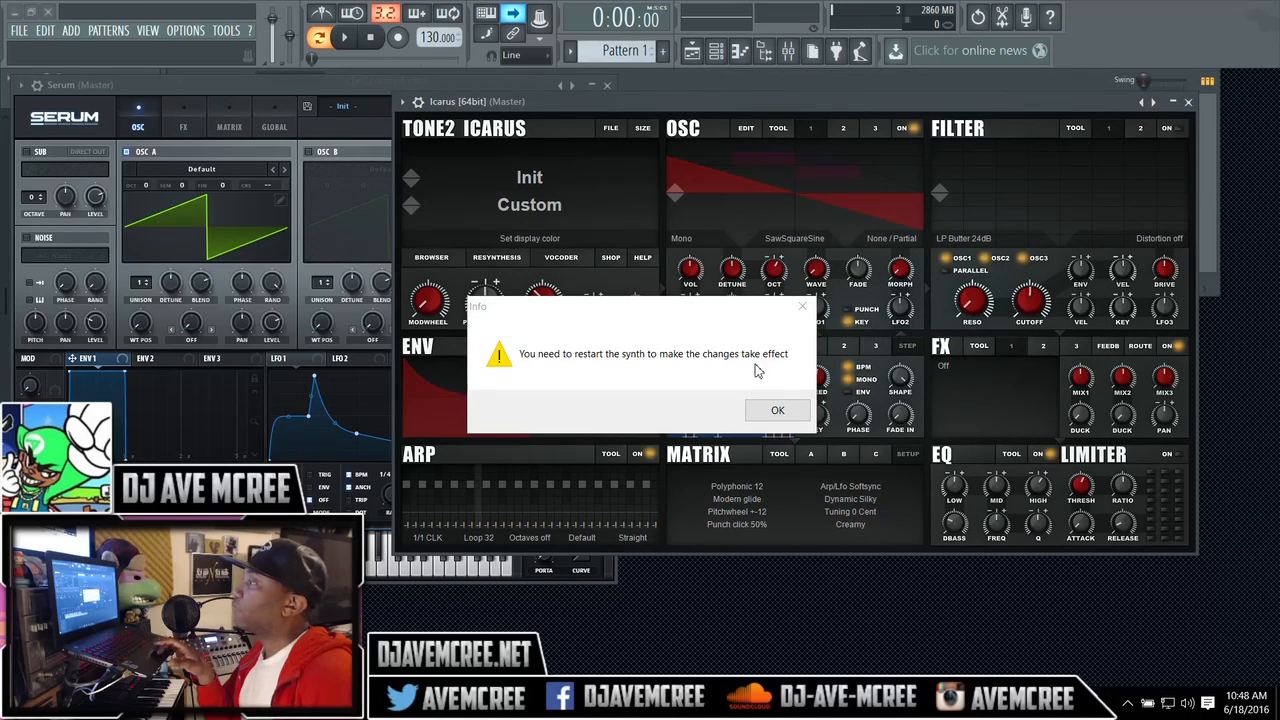
{"action": "left_click", "coordinate": [768, 408]}
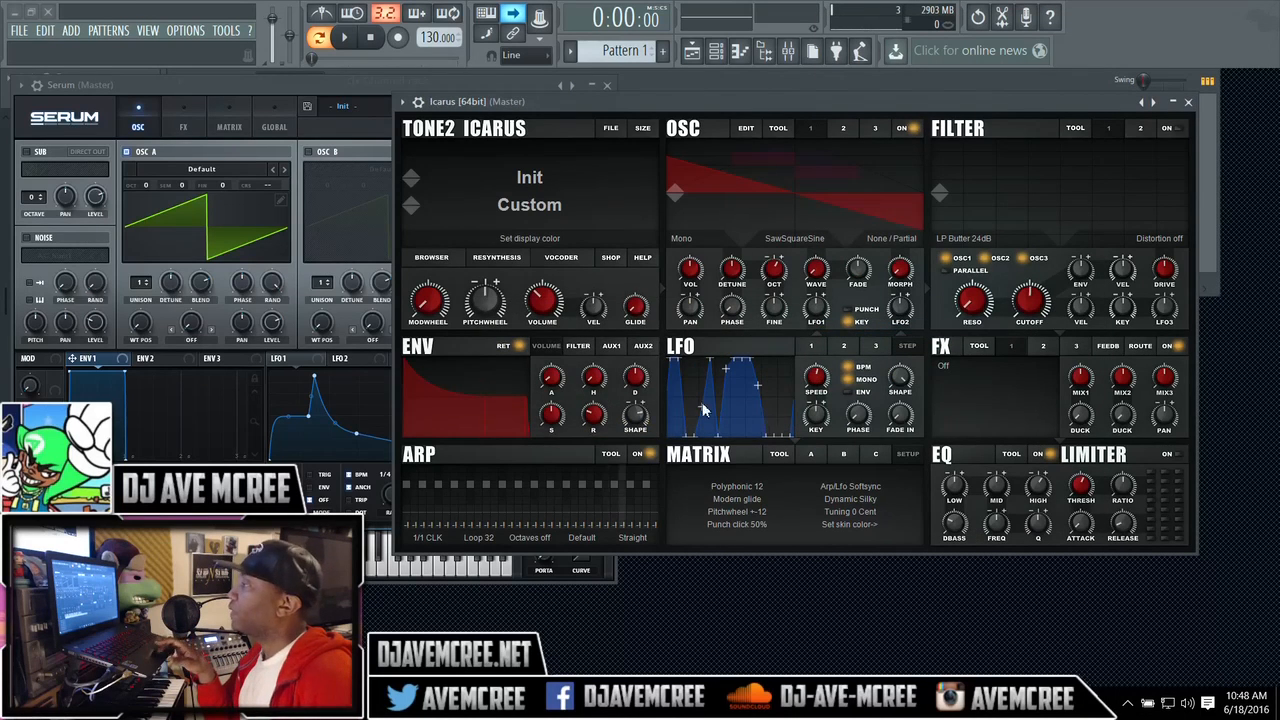
Reload the Icarus plugin from its wrapper settings to apply the skin and return to the plugin editor.
{"action": "left_click", "coordinate": [418, 101]}
{"action": "left_click", "coordinate": [449, 131]}
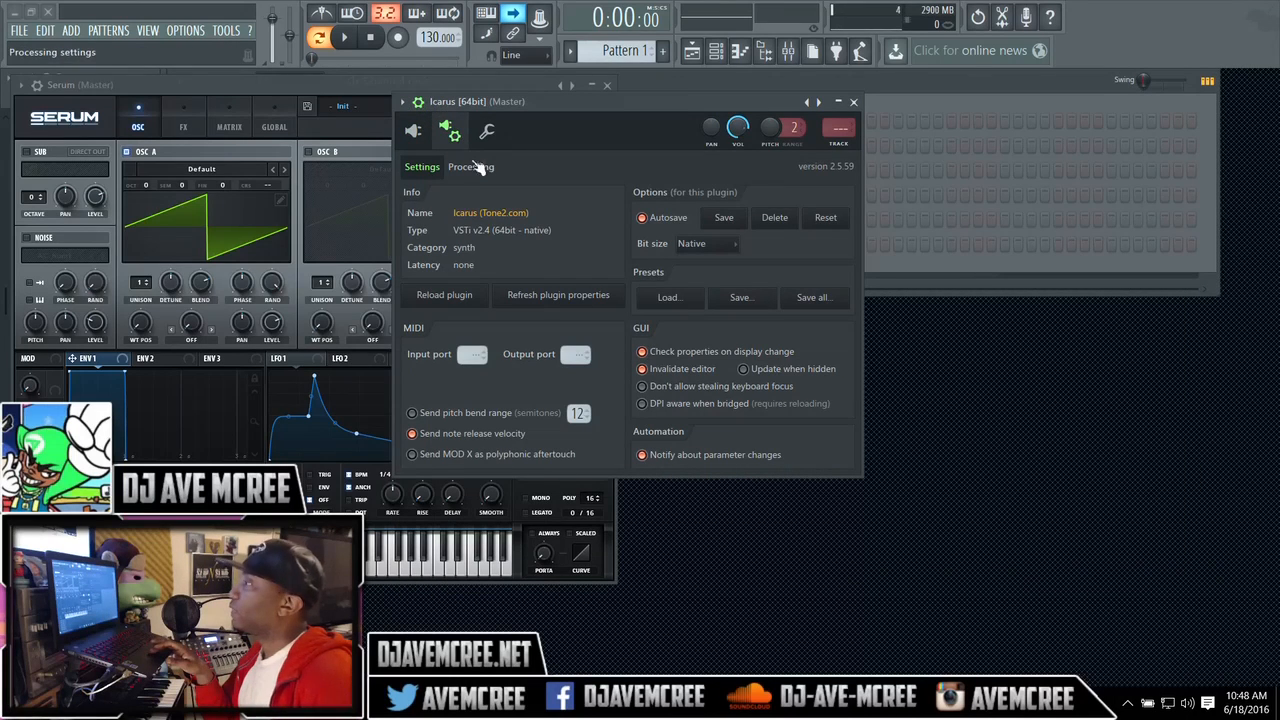
{"action": "left_click", "coordinate": [460, 297]}
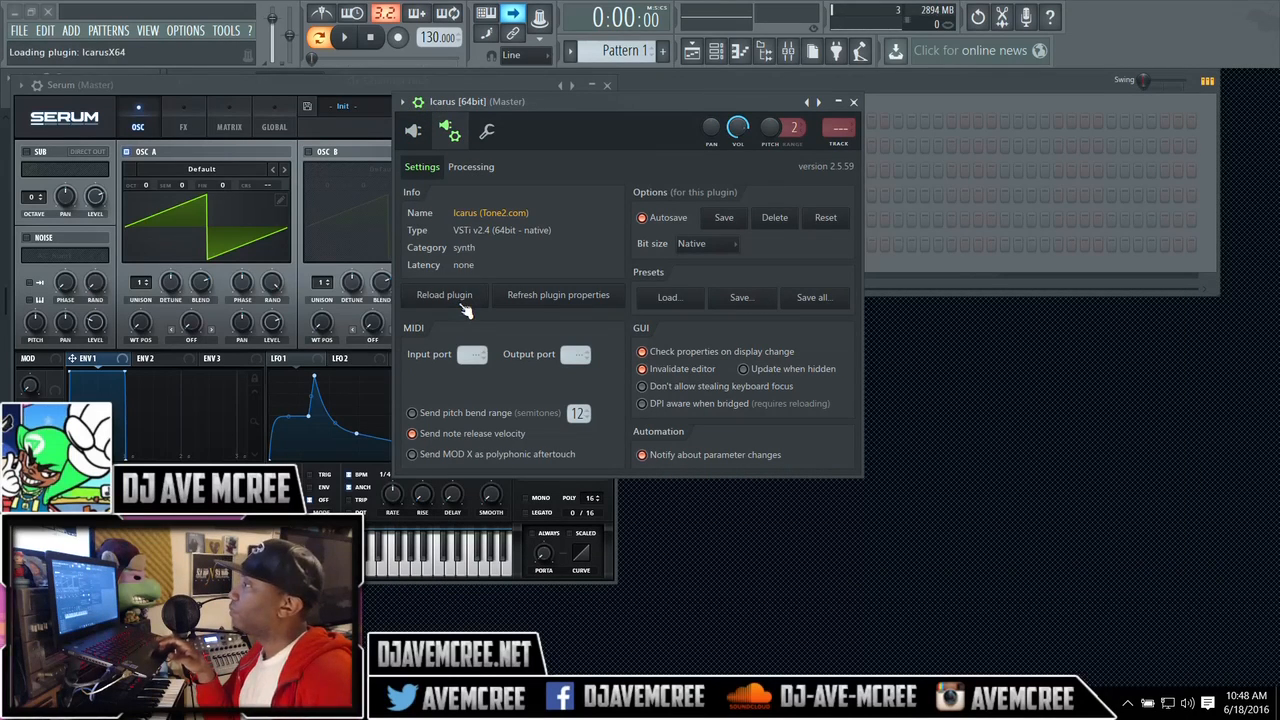
{"action": "left_click", "coordinate": [413, 131]}
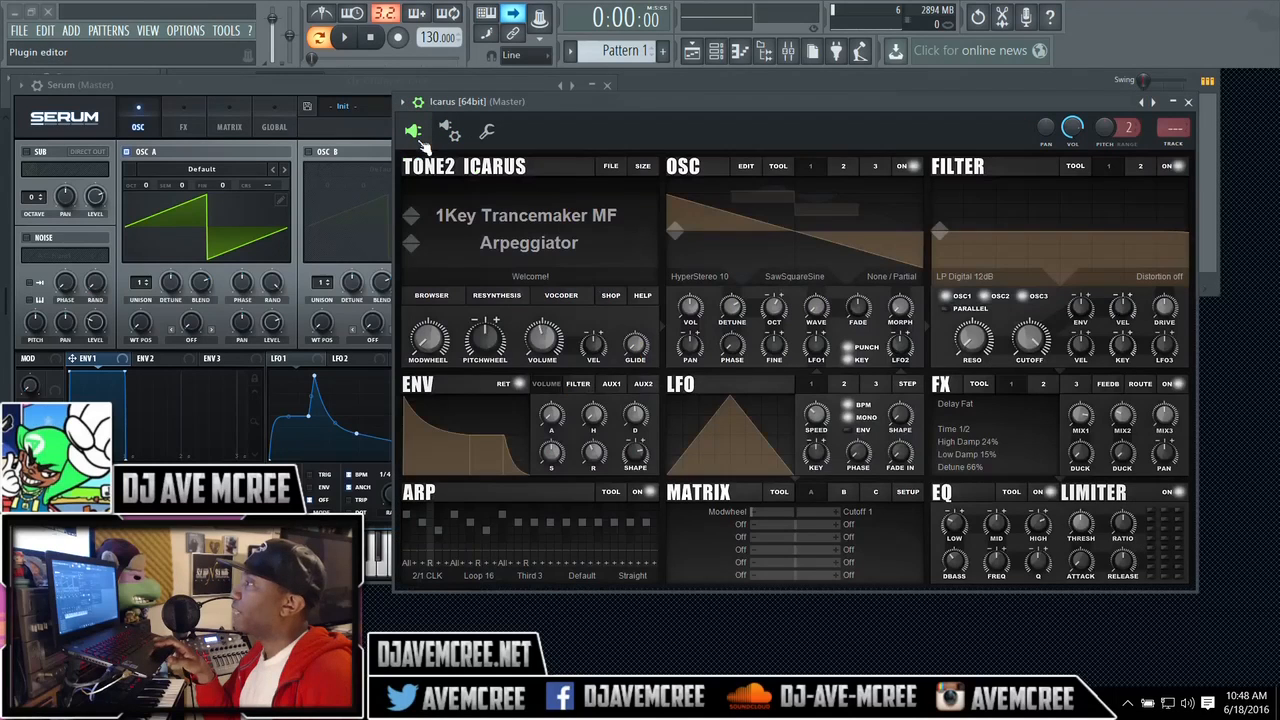
Move the Icarus window clear of Serum and look through Serum's preset browser and main menu options.
{"action": "left_click_drag", "start_coordinate": [670, 107], "coordinate": [707, 93]}
{"action": "left_click", "coordinate": [390, 84]}
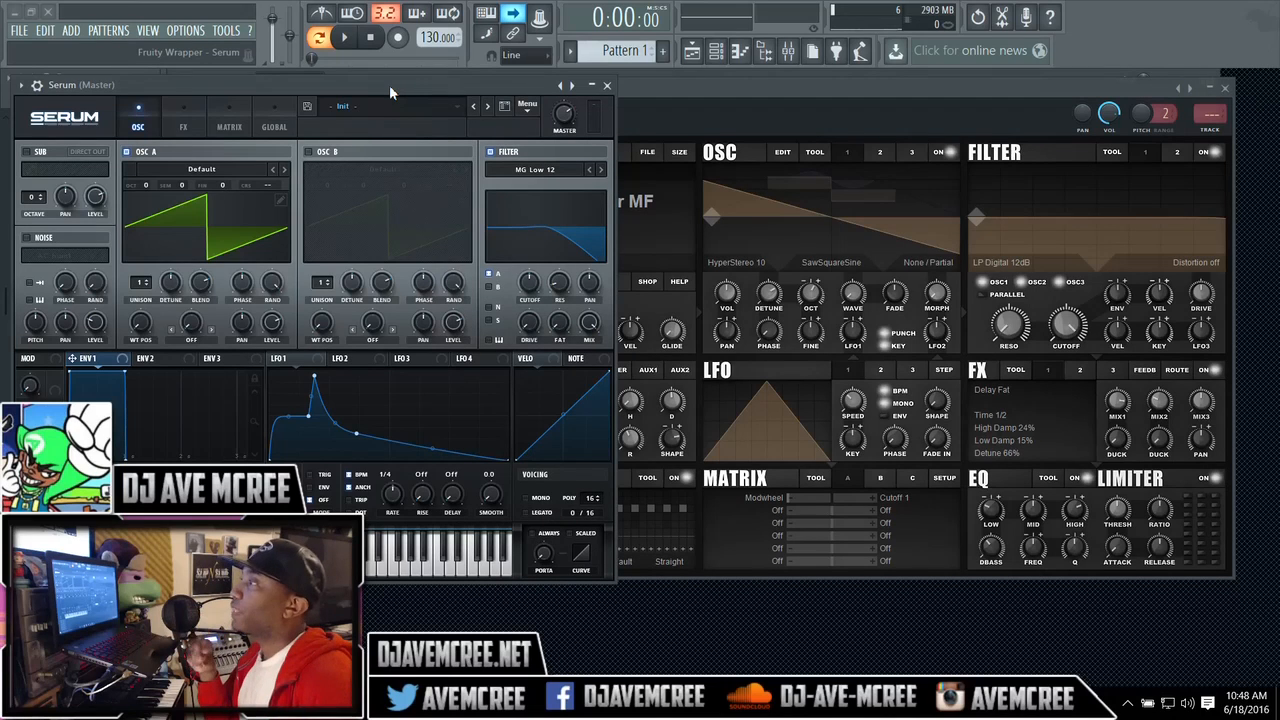
{"action": "left_click", "coordinate": [506, 108]}
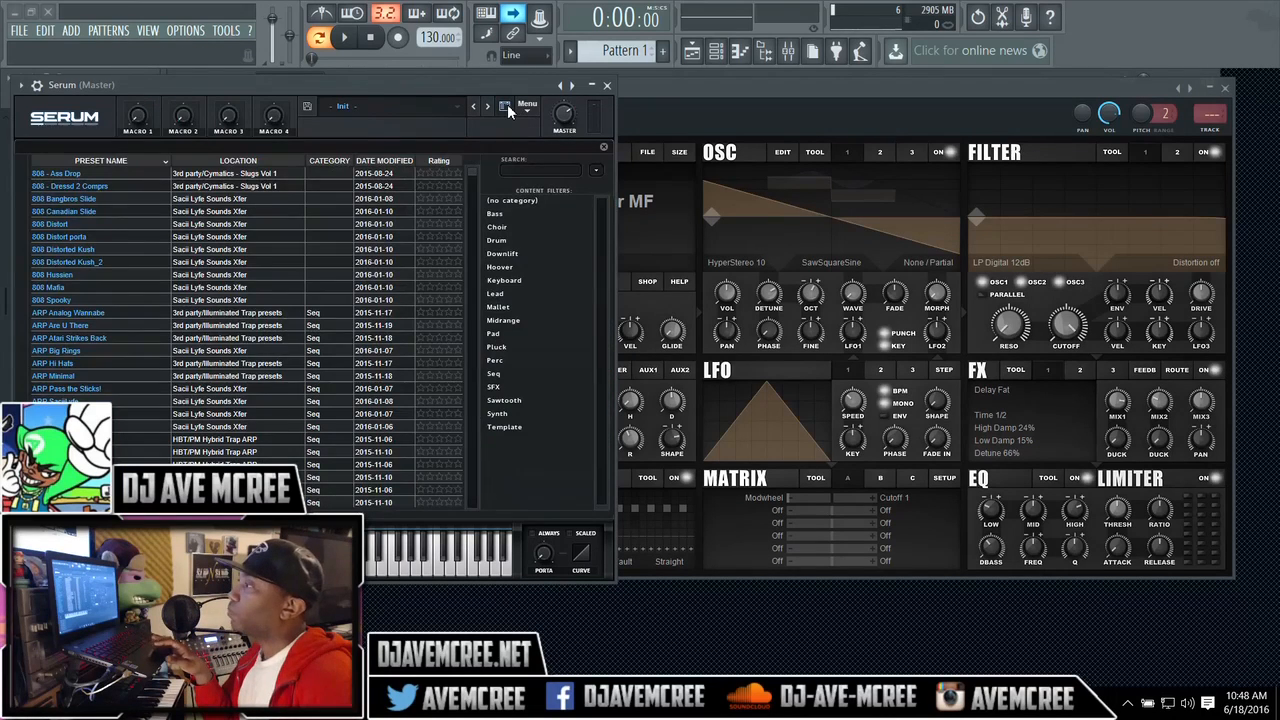
{"action": "left_click", "coordinate": [507, 104]}
{"action": "left_click", "coordinate": [525, 112]}
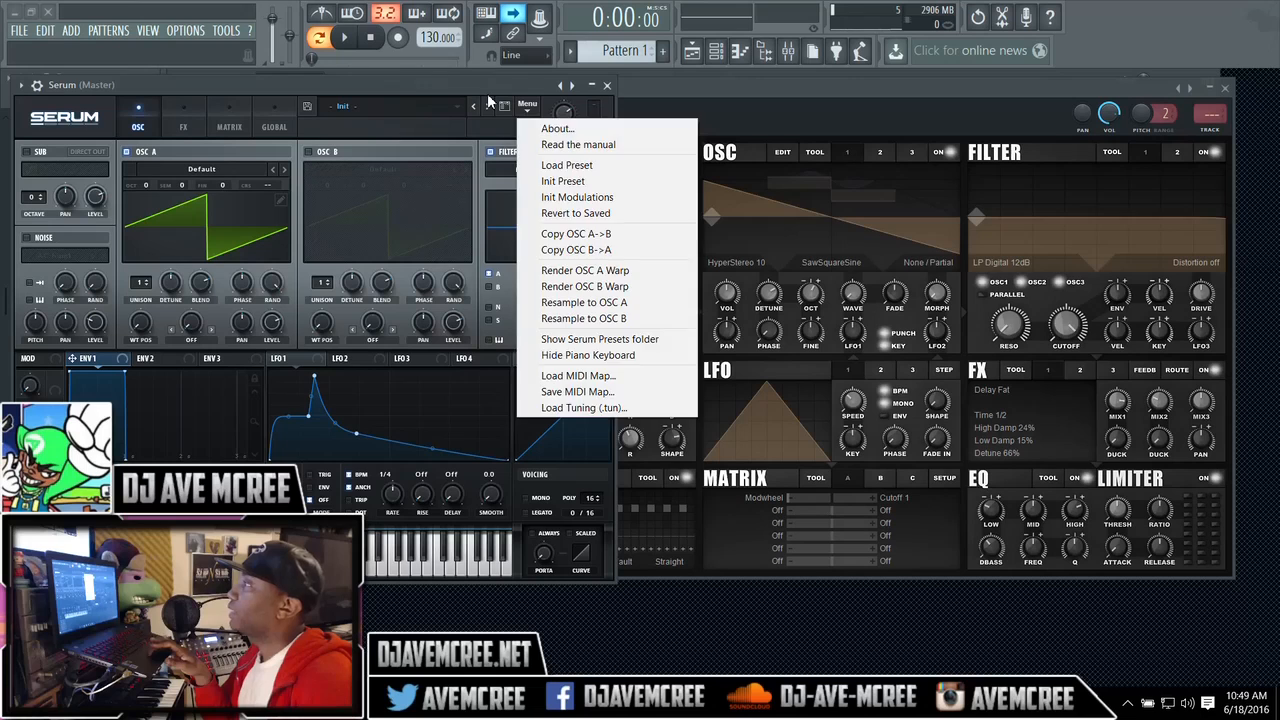
{"action": "left_click", "coordinate": [490, 102]}
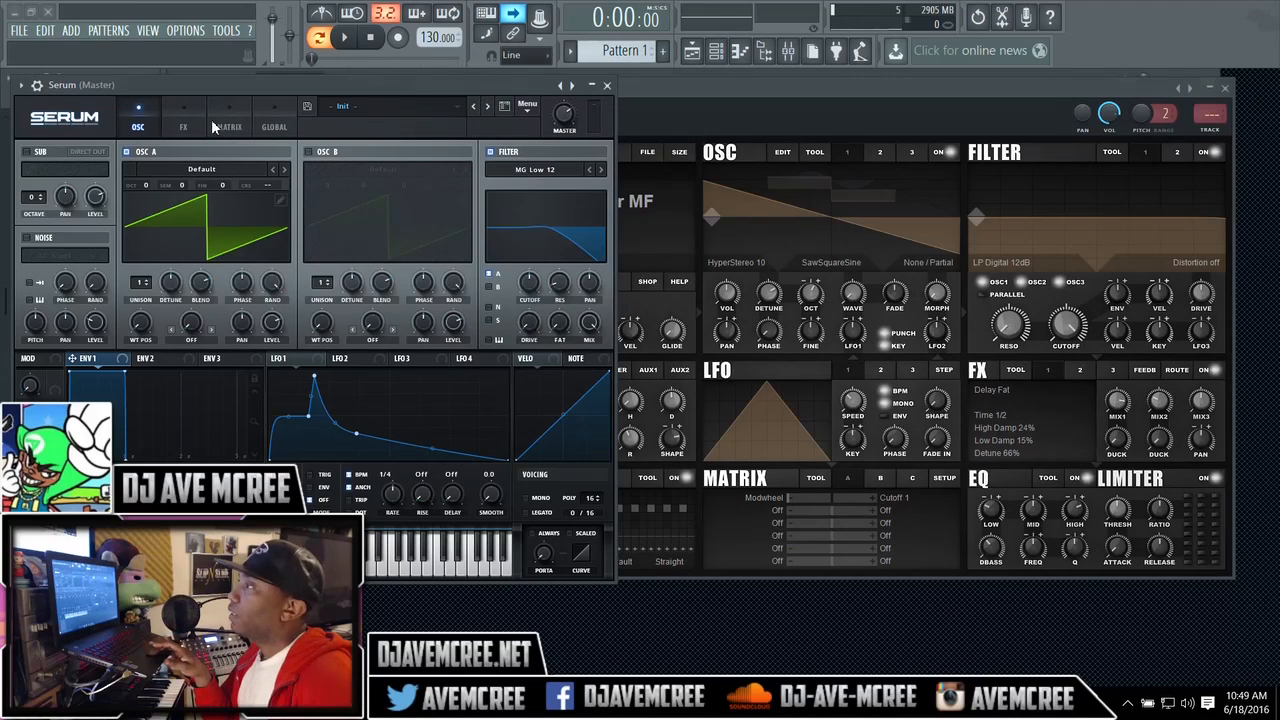
View Serum's global preferences, return it to the oscillator page, and bring Icarus forward.
{"action": "left_click", "coordinate": [273, 127]}
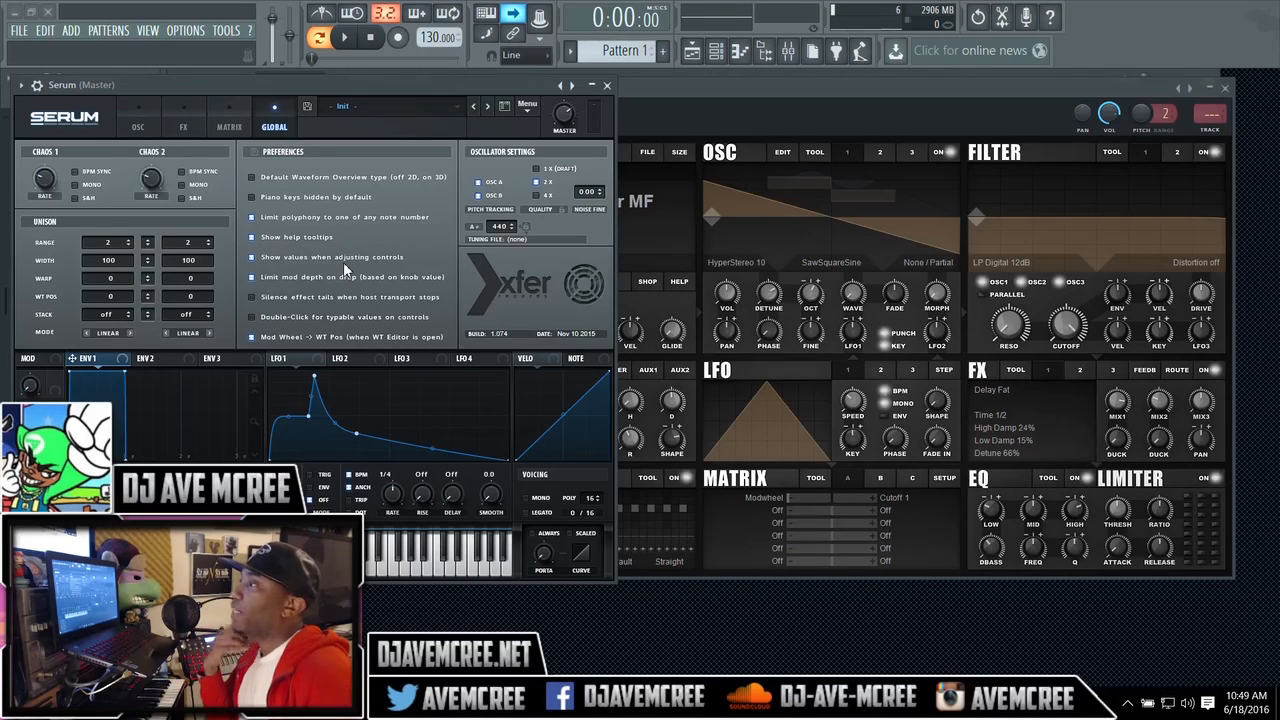
{"action": "left_click", "coordinate": [143, 126]}
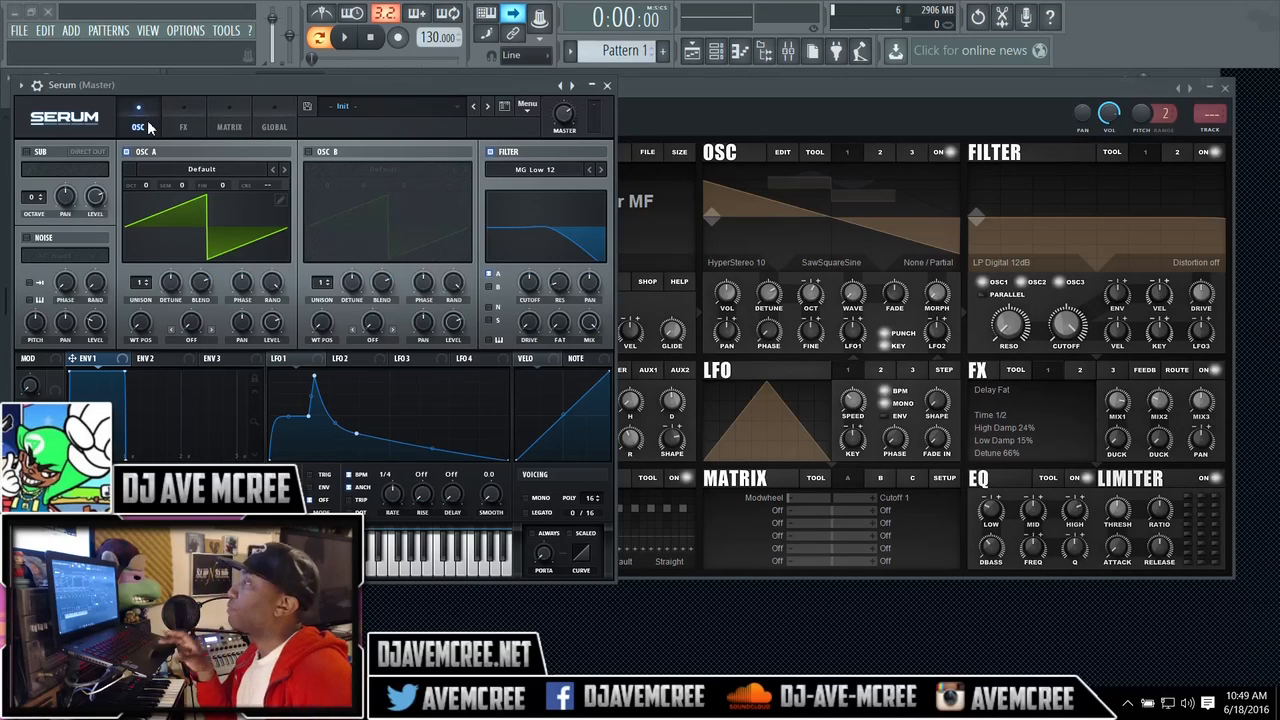
{"action": "left_click", "coordinate": [629, 107]}
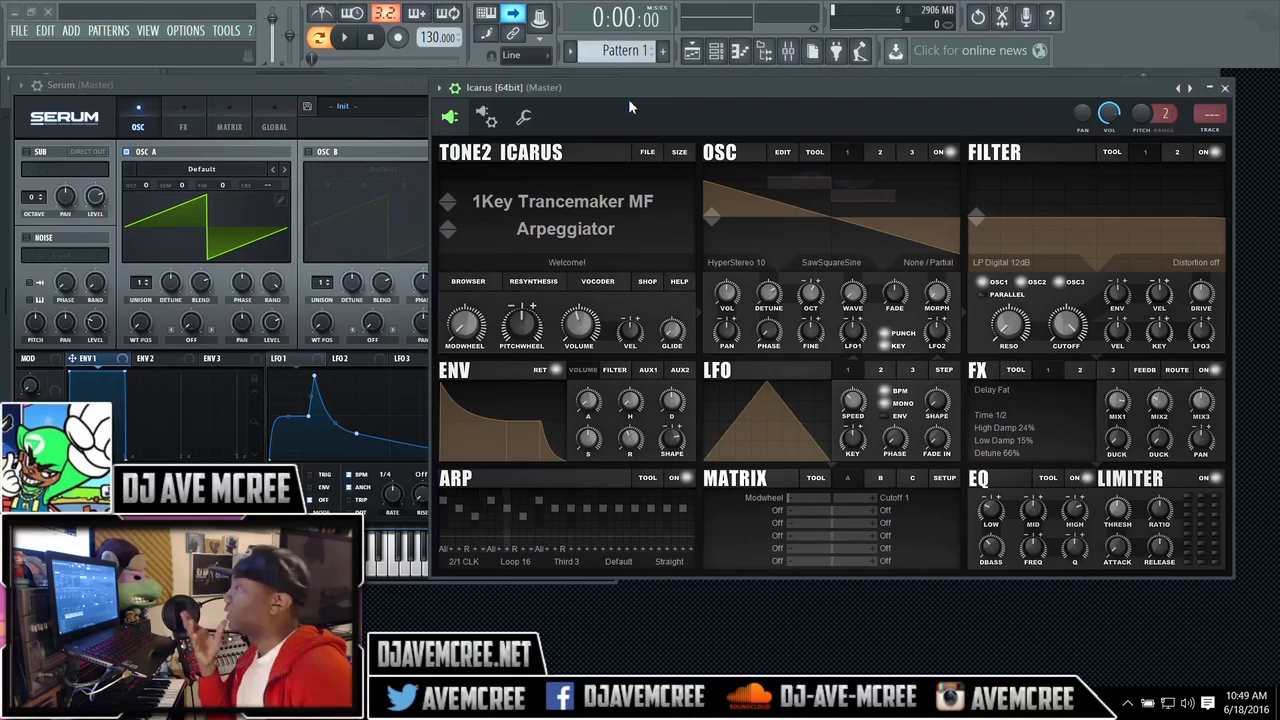
Enable Hyper/Dimension, Distortion, Flanger, Phaser, Chorus, Delay and Compressor in Serum's effects rack.
{"action": "left_click", "coordinate": [185, 124]}
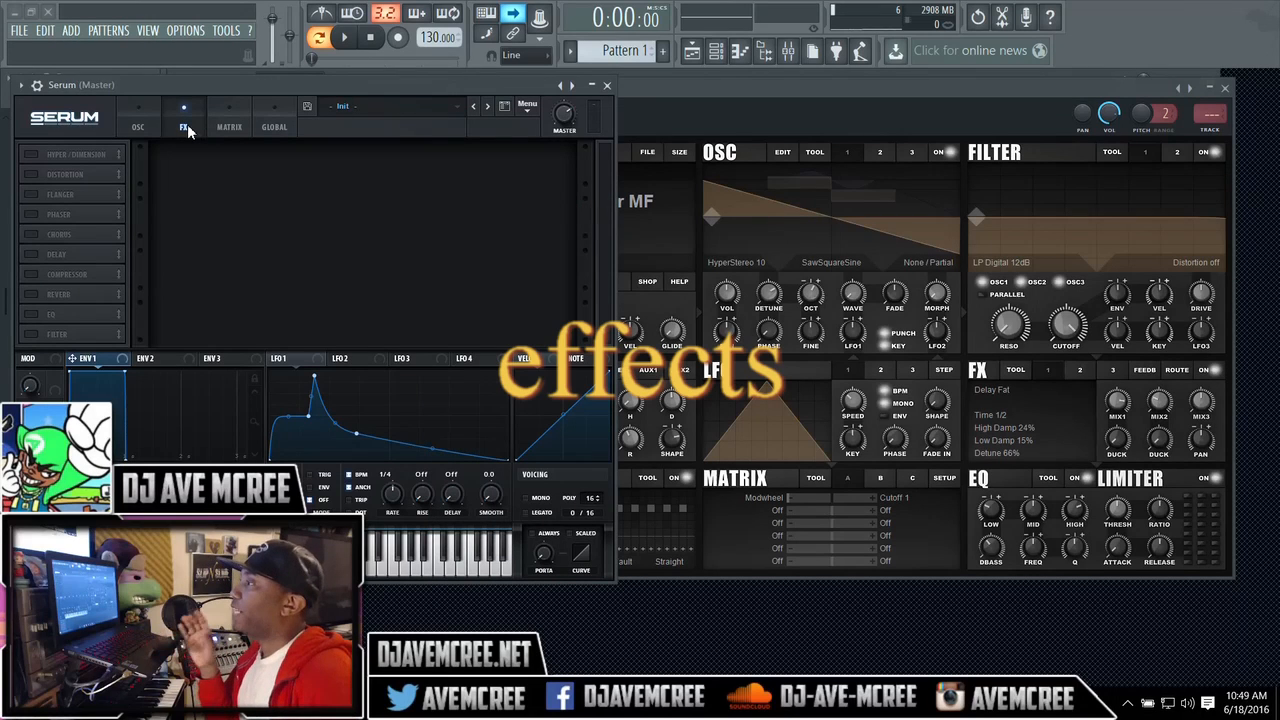
{"action": "left_click", "coordinate": [31, 154]}
{"action": "left_click", "coordinate": [29, 174]}
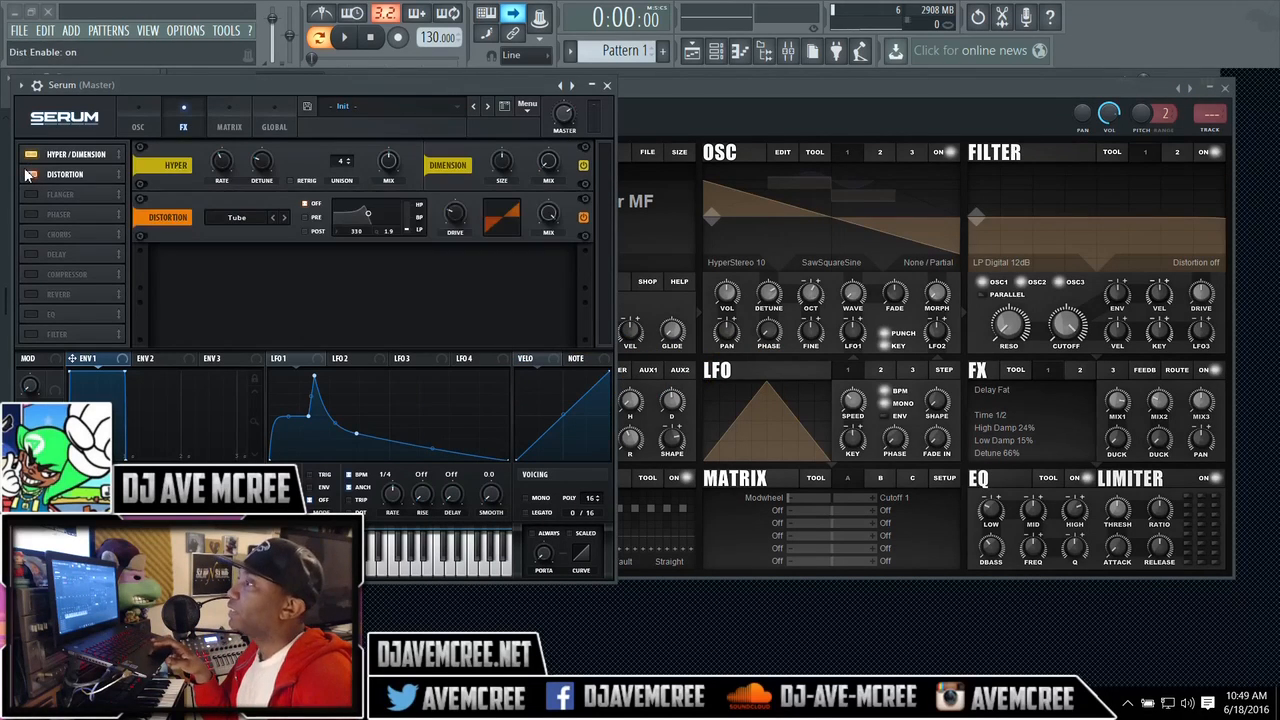
{"action": "left_click", "coordinate": [31, 195]}
{"action": "left_click", "coordinate": [31, 214]}
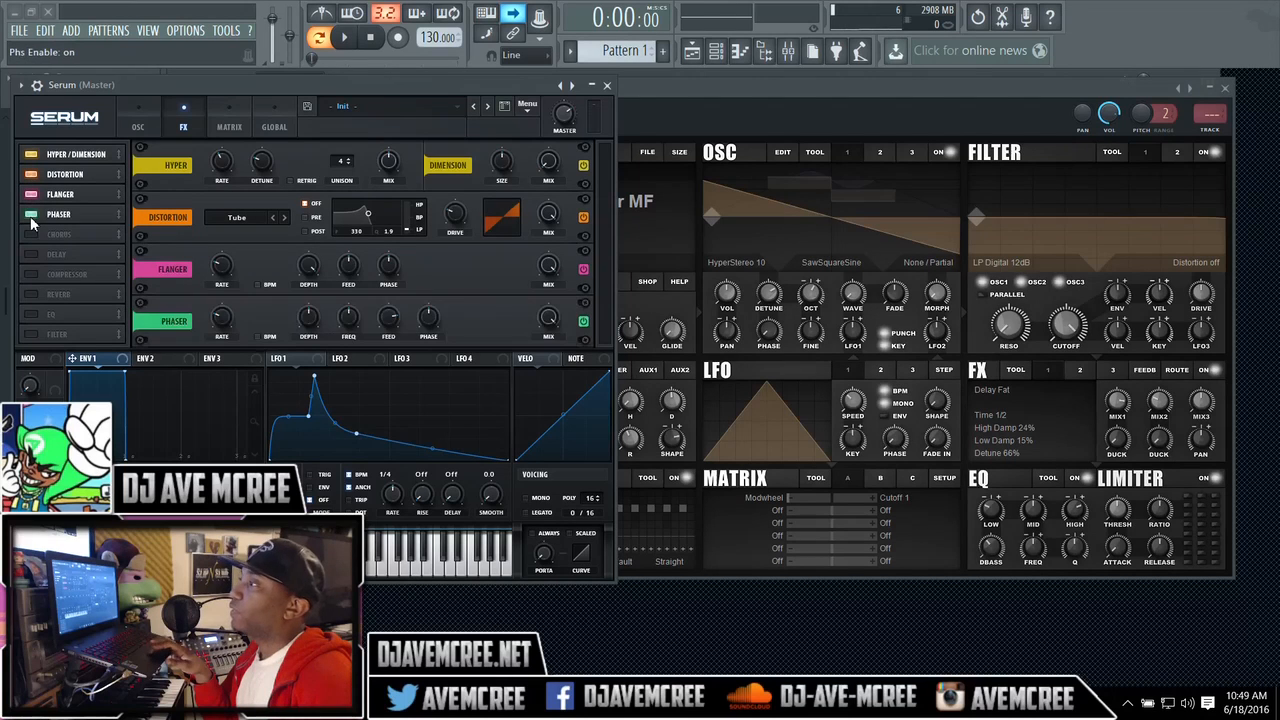
{"action": "left_click", "coordinate": [30, 235]}
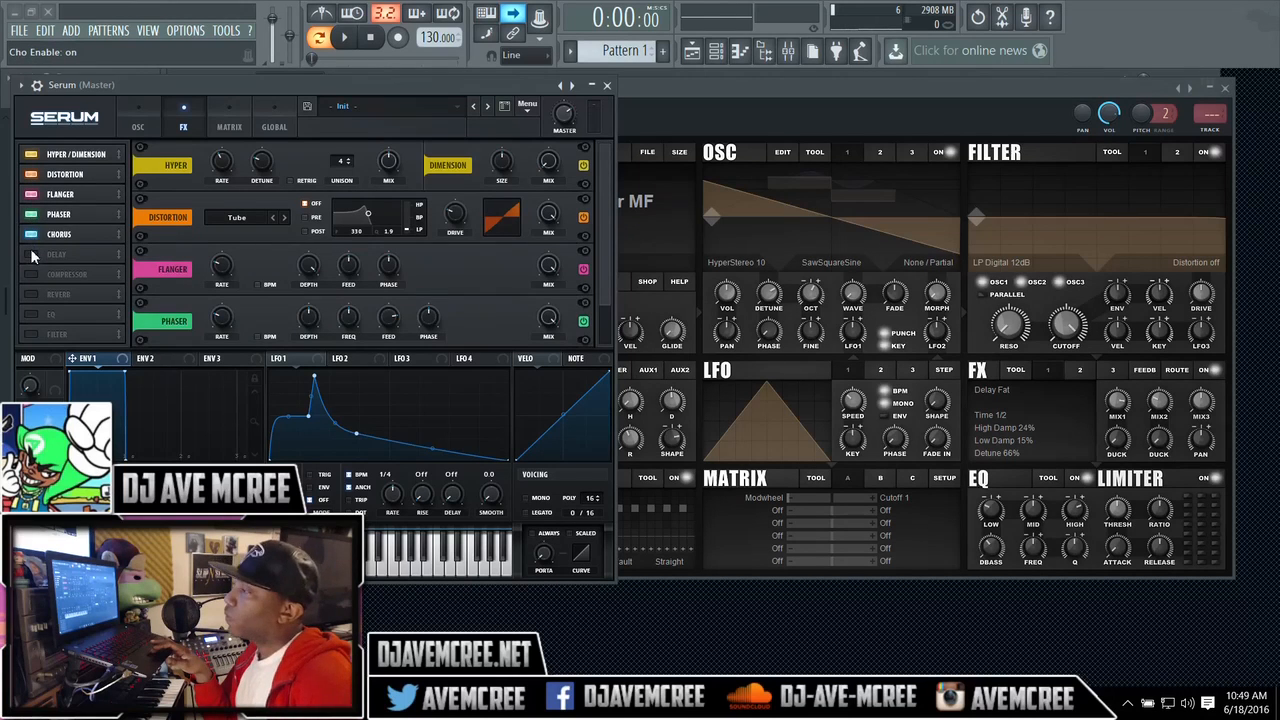
{"action": "left_click", "coordinate": [31, 255]}
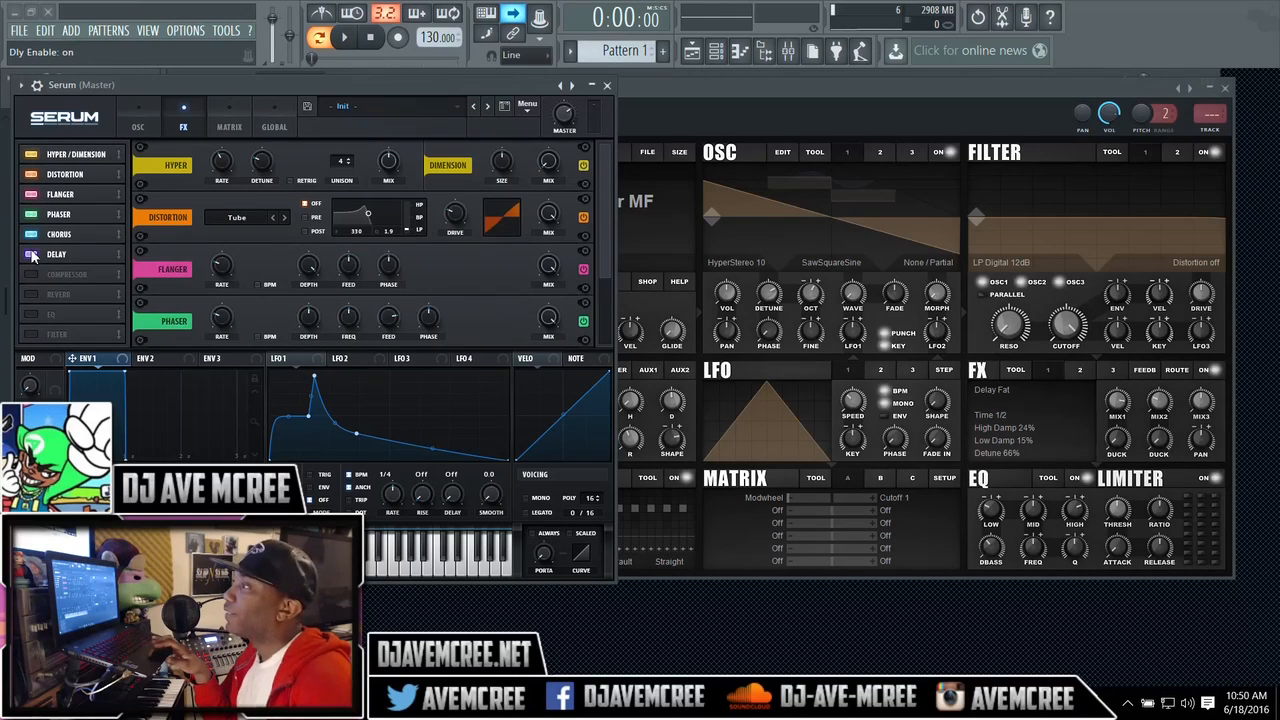
{"action": "left_click", "coordinate": [31, 274]}
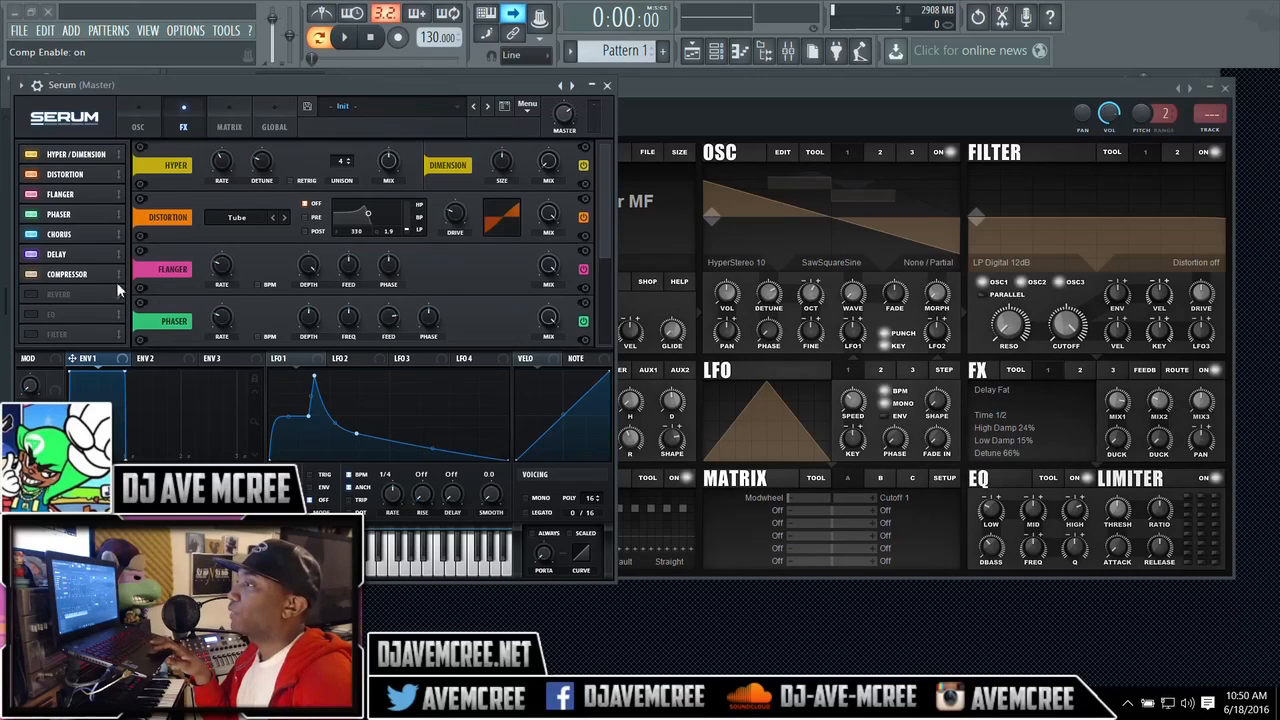
Disable Serum's Delay, Chorus, Phaser, Flanger and Distortion effects.
{"action": "left_click", "coordinate": [31, 255]}
{"action": "left_click", "coordinate": [30, 235]}
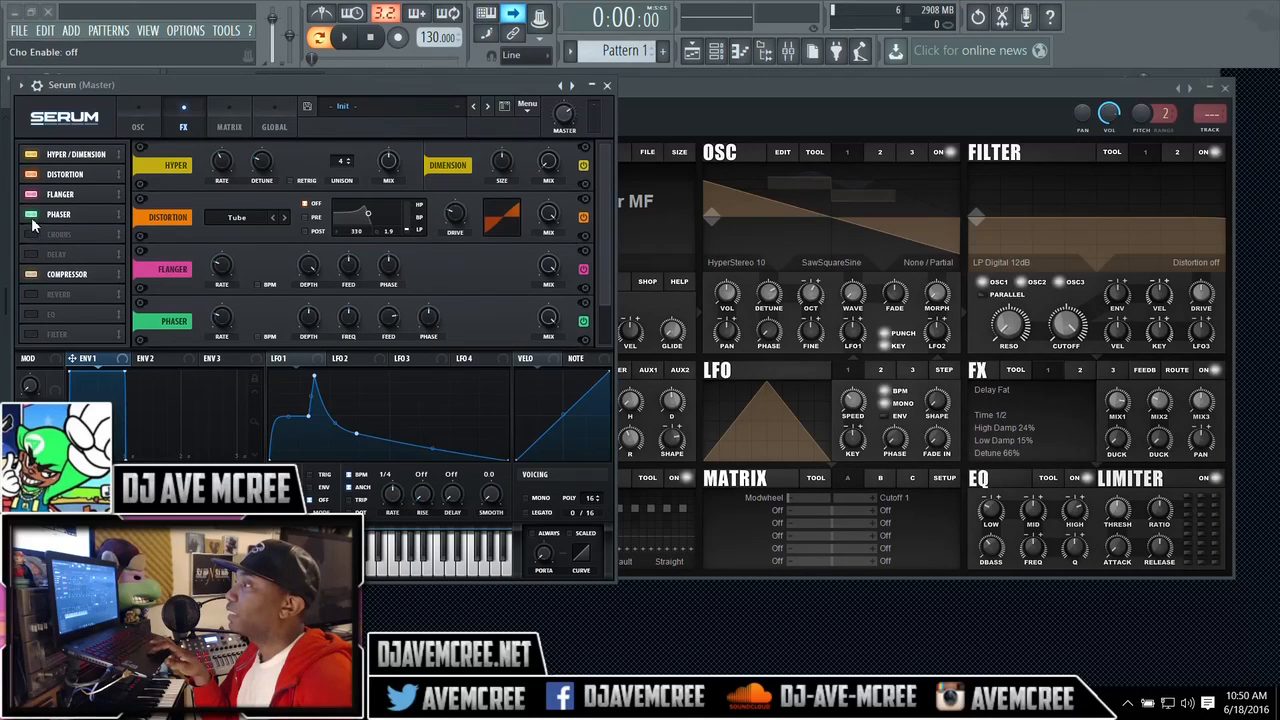
{"action": "left_click", "coordinate": [31, 214]}
{"action": "left_click", "coordinate": [31, 194]}
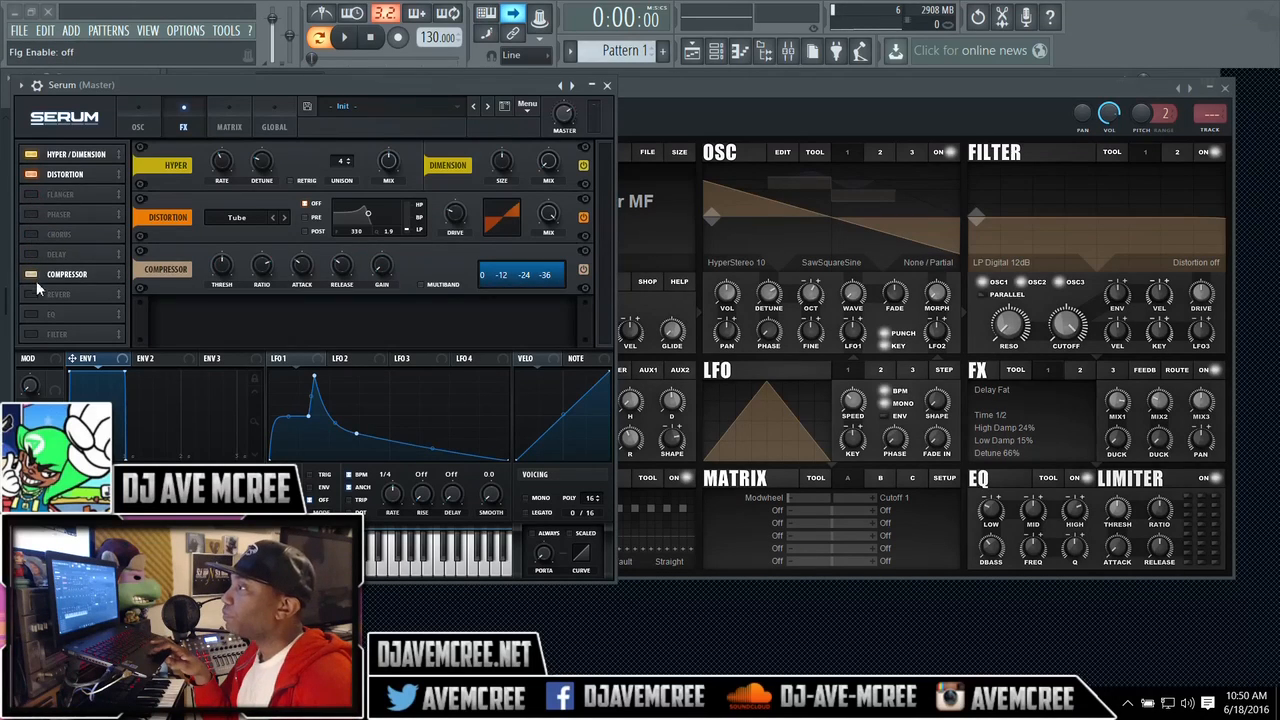
{"action": "left_click", "coordinate": [31, 174]}
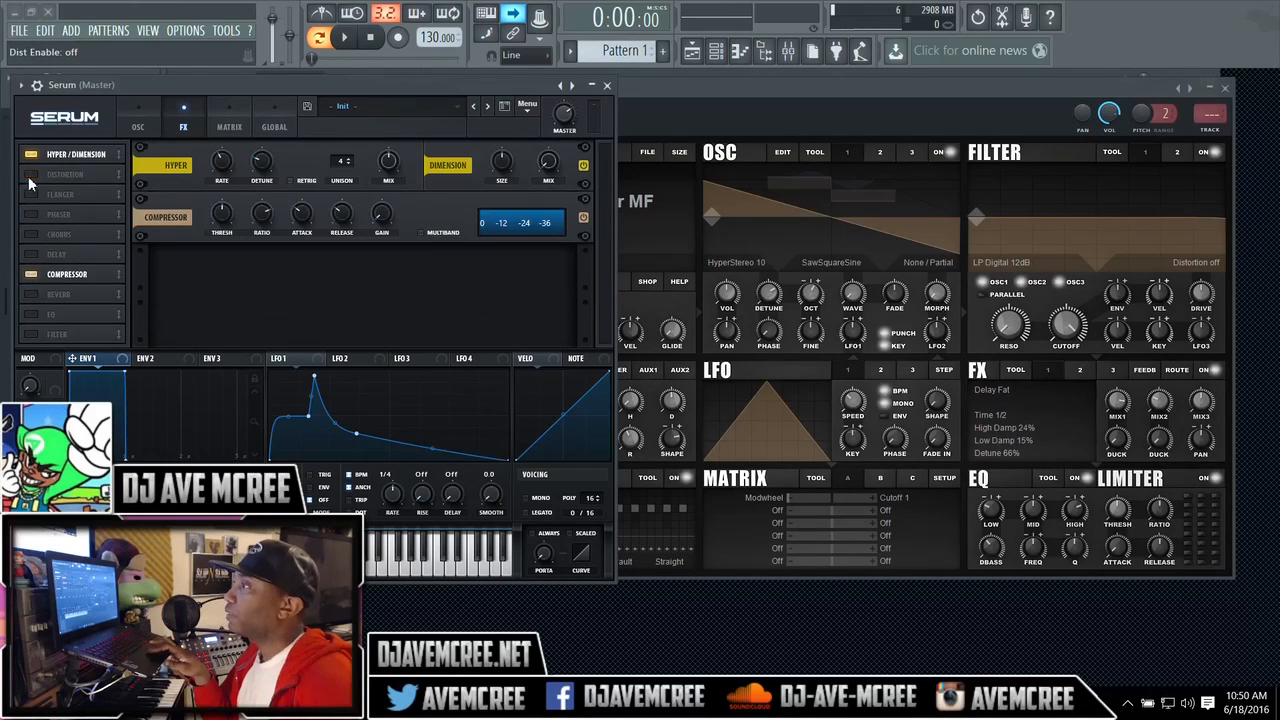
Enable the Reverb, EQ and Filter effects in Serum's effects rack.
{"action": "left_click", "coordinate": [31, 294]}
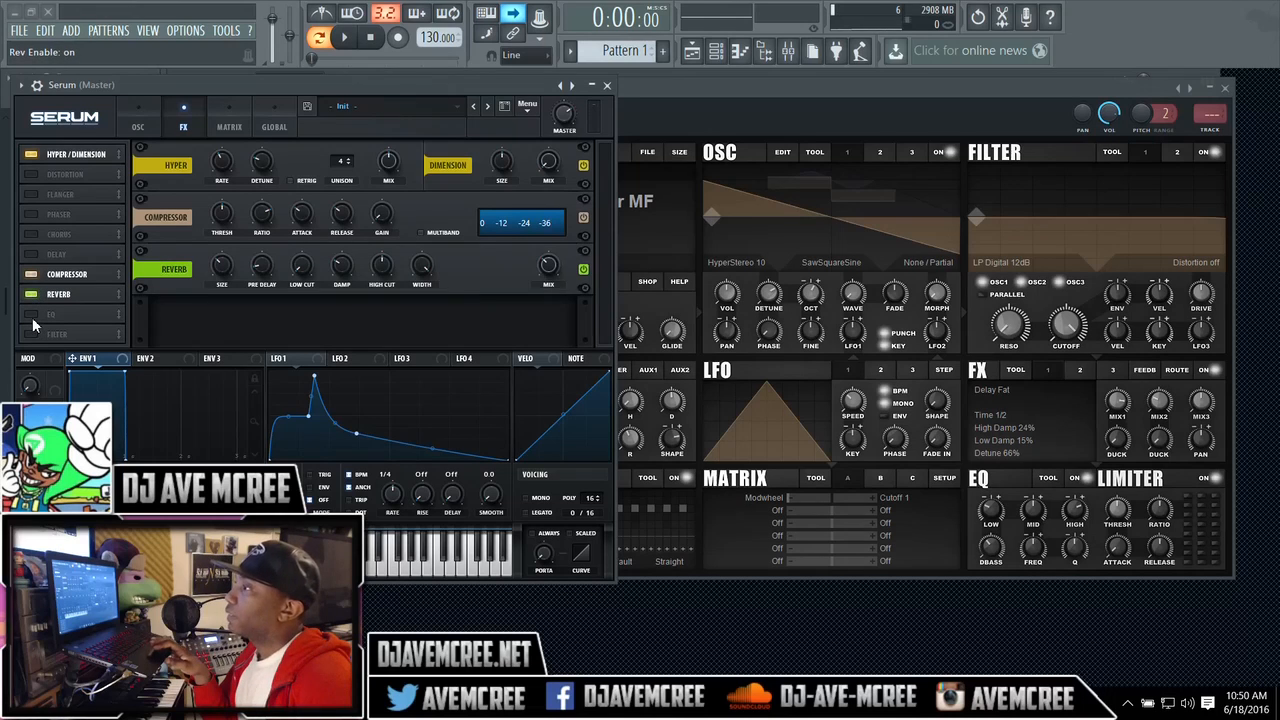
{"action": "left_click", "coordinate": [31, 314]}
{"action": "left_click", "coordinate": [31, 334]}
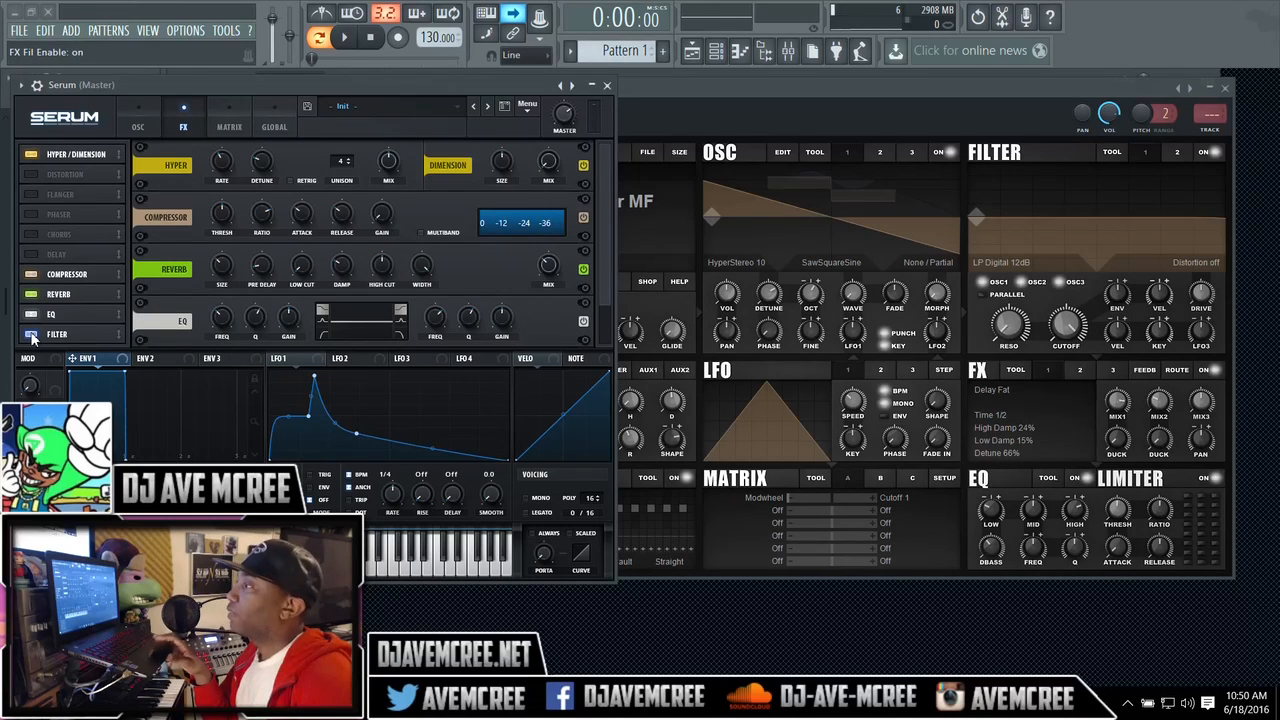
Disable Serum's Filter, EQ, Reverb, Compressor and Hyper/Dimension effects to empty the rack.
{"action": "left_click", "coordinate": [31, 334]}
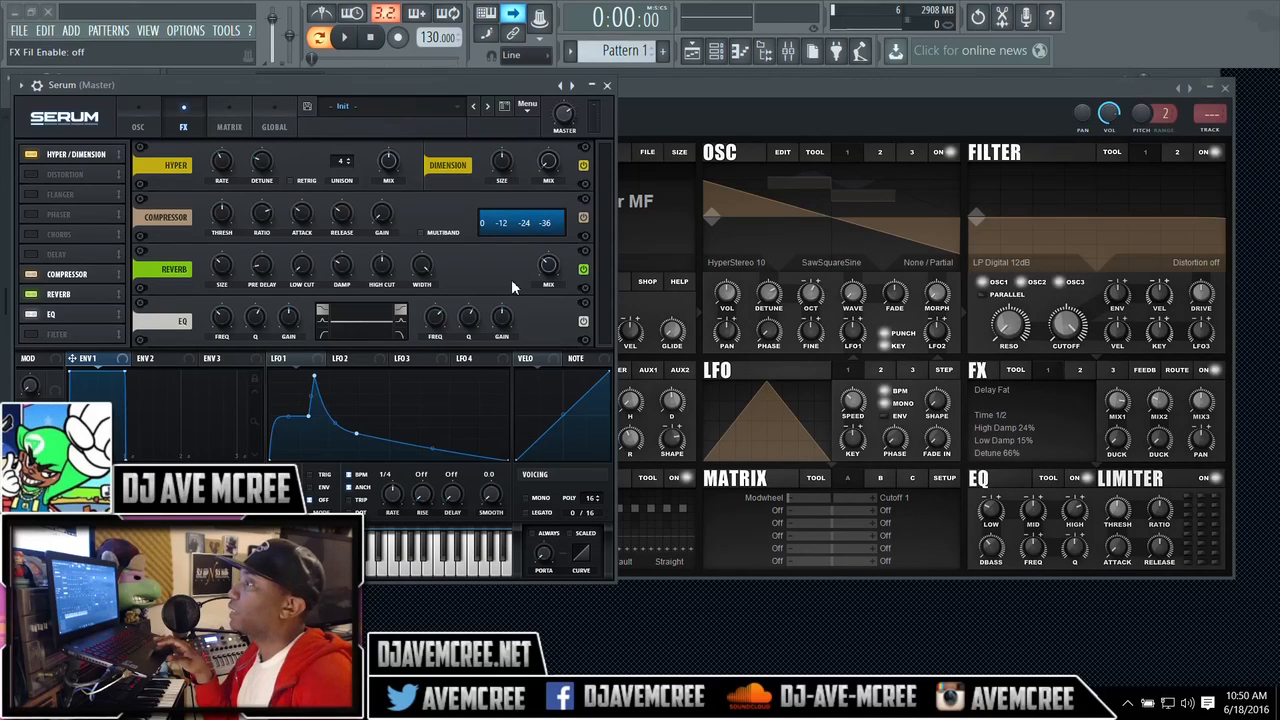
{"action": "left_click", "coordinate": [32, 313]}
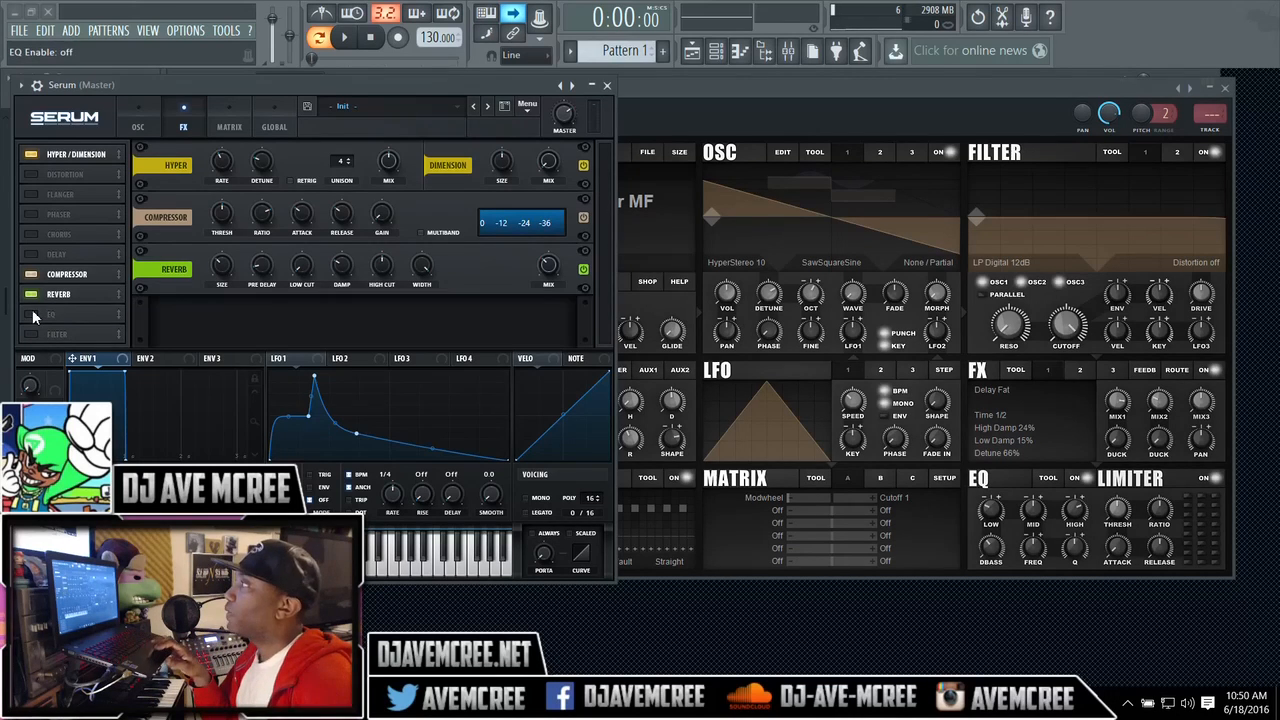
{"action": "left_click", "coordinate": [31, 294]}
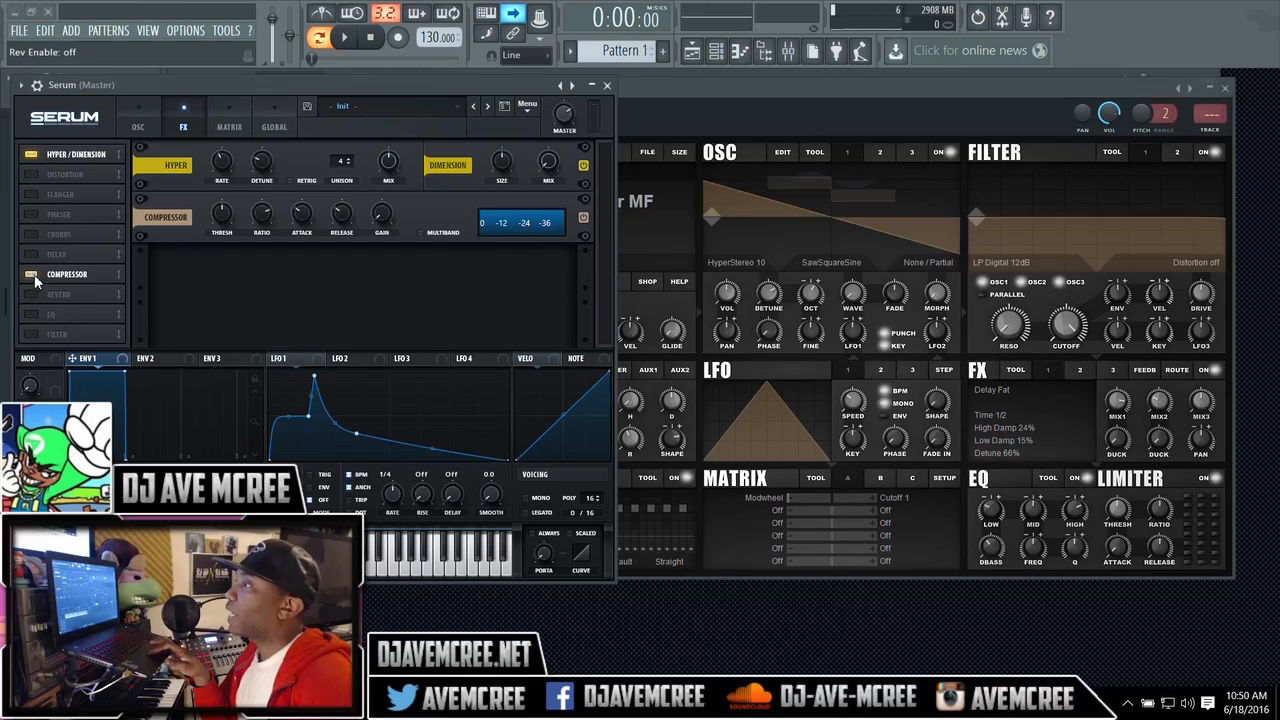
{"action": "left_click", "coordinate": [31, 274]}
{"action": "left_click", "coordinate": [30, 155]}
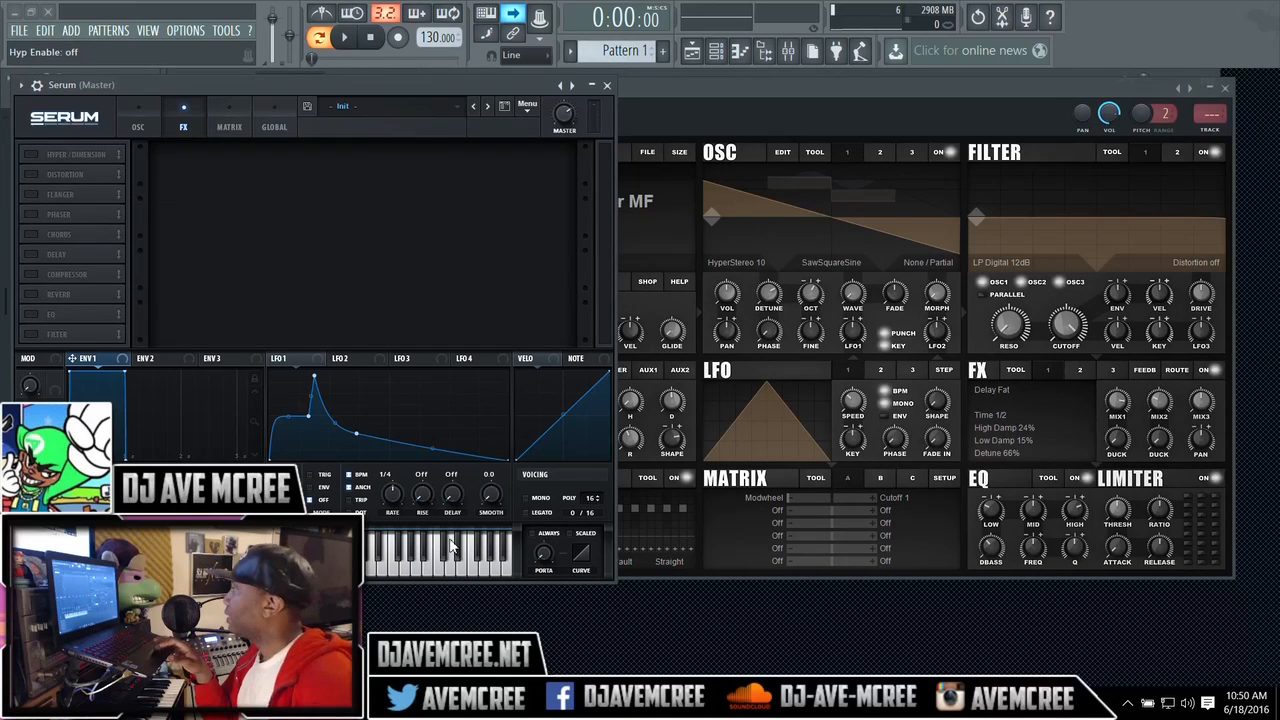
Return Serum to its oscillator page, switch to Icarus, and initialize the Icarus patch.
{"action": "left_click", "coordinate": [628, 540]}
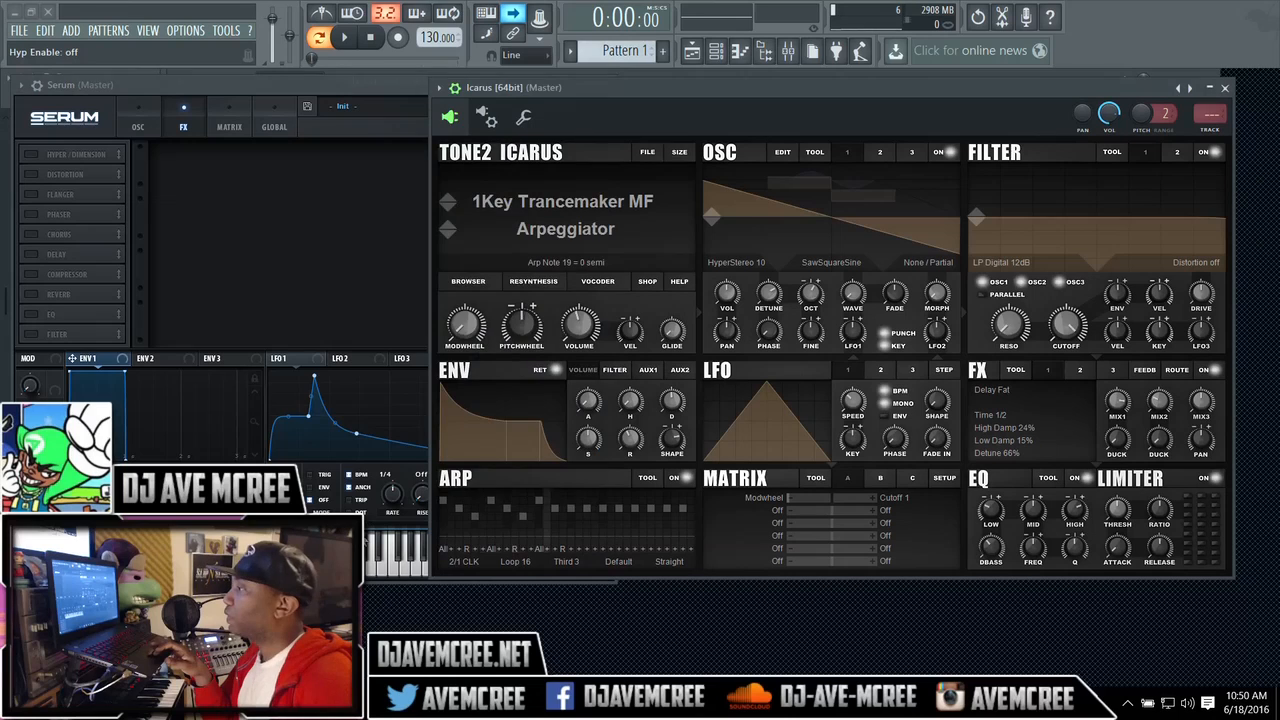
{"action": "left_click", "coordinate": [564, 577]}
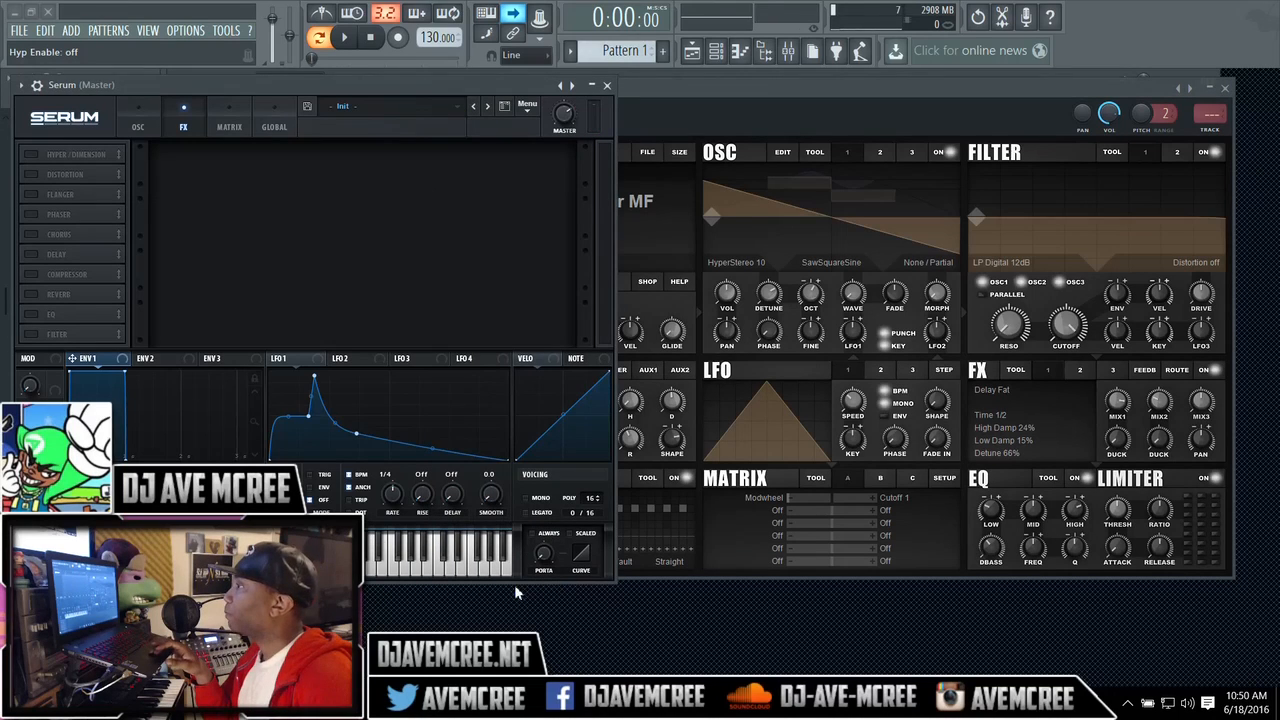
{"action": "left_click", "coordinate": [148, 123]}
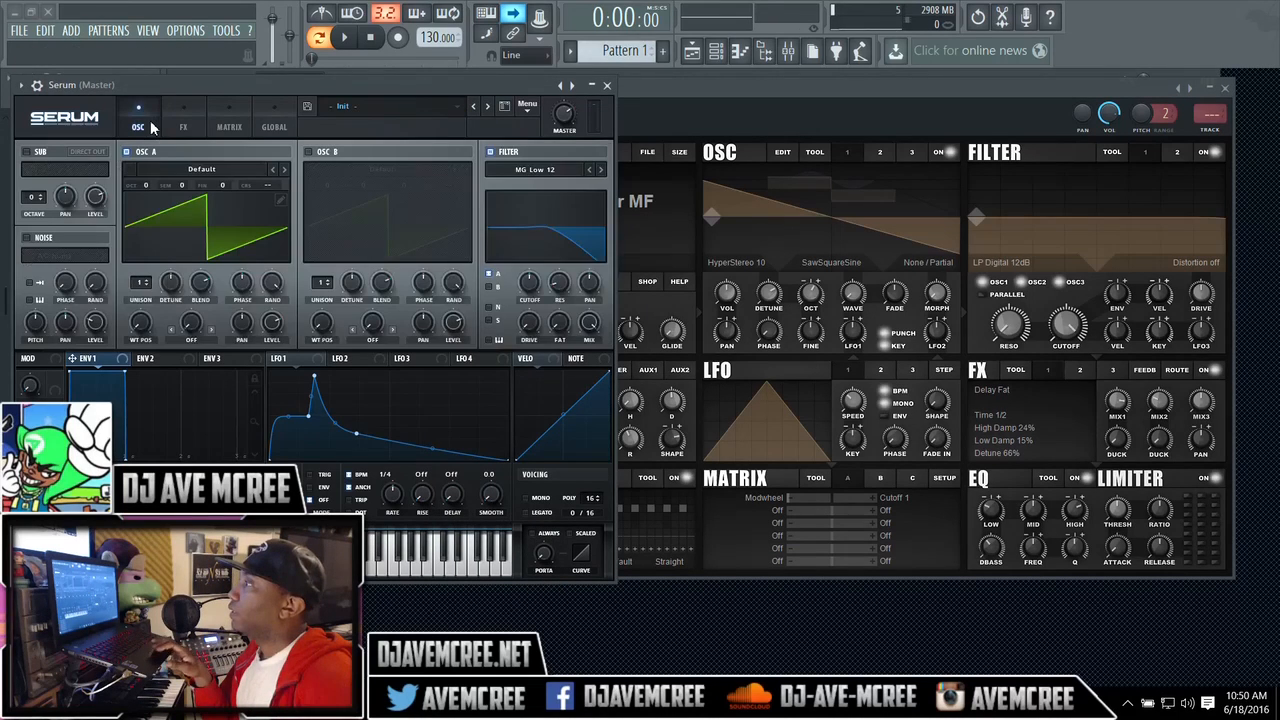
{"action": "left_click", "coordinate": [708, 116]}
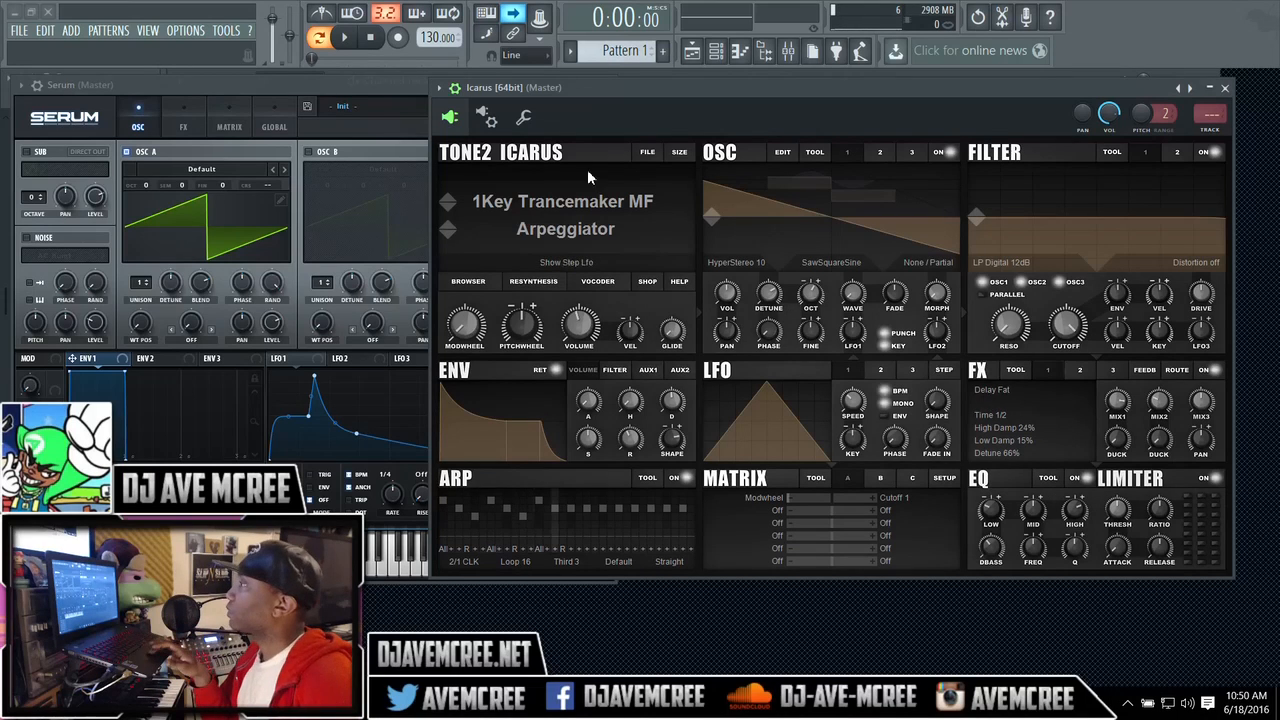
{"action": "left_click", "coordinate": [650, 151]}
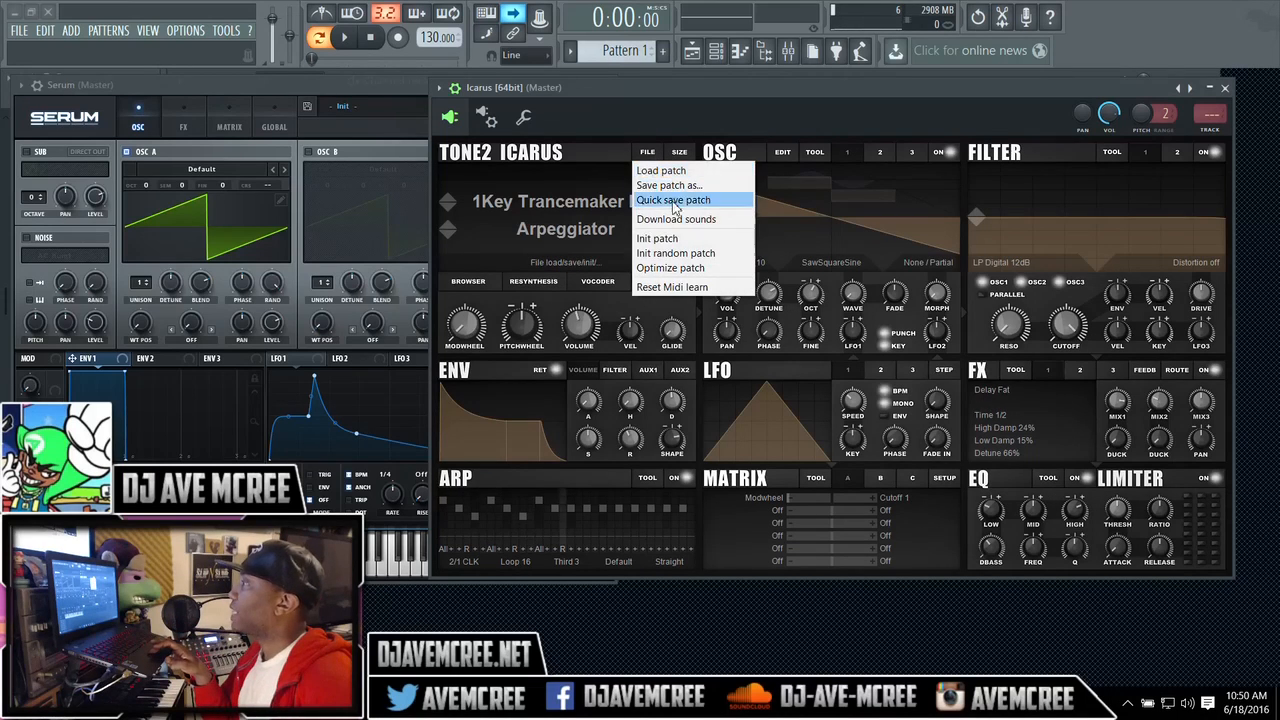
{"action": "left_click", "coordinate": [679, 240]}
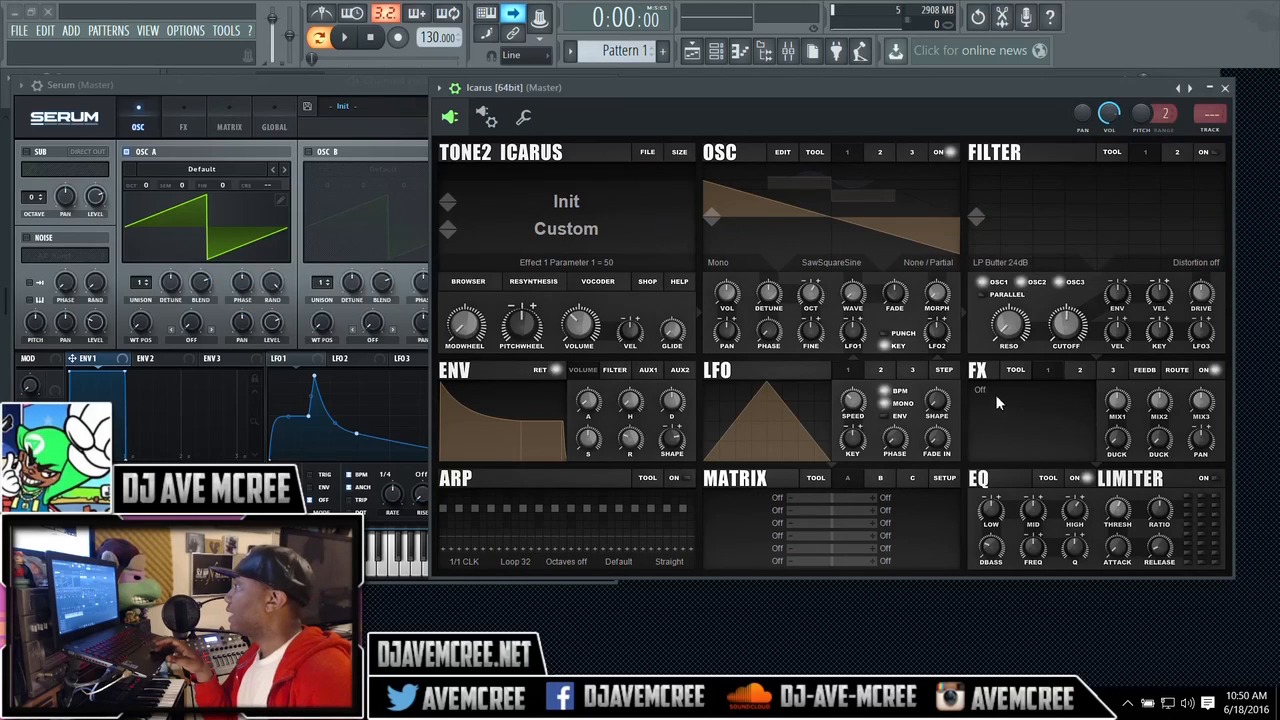
Examine the effect types, effect templates and effect routing page in Icarus's FX section.
{"action": "left_click", "coordinate": [996, 402]}
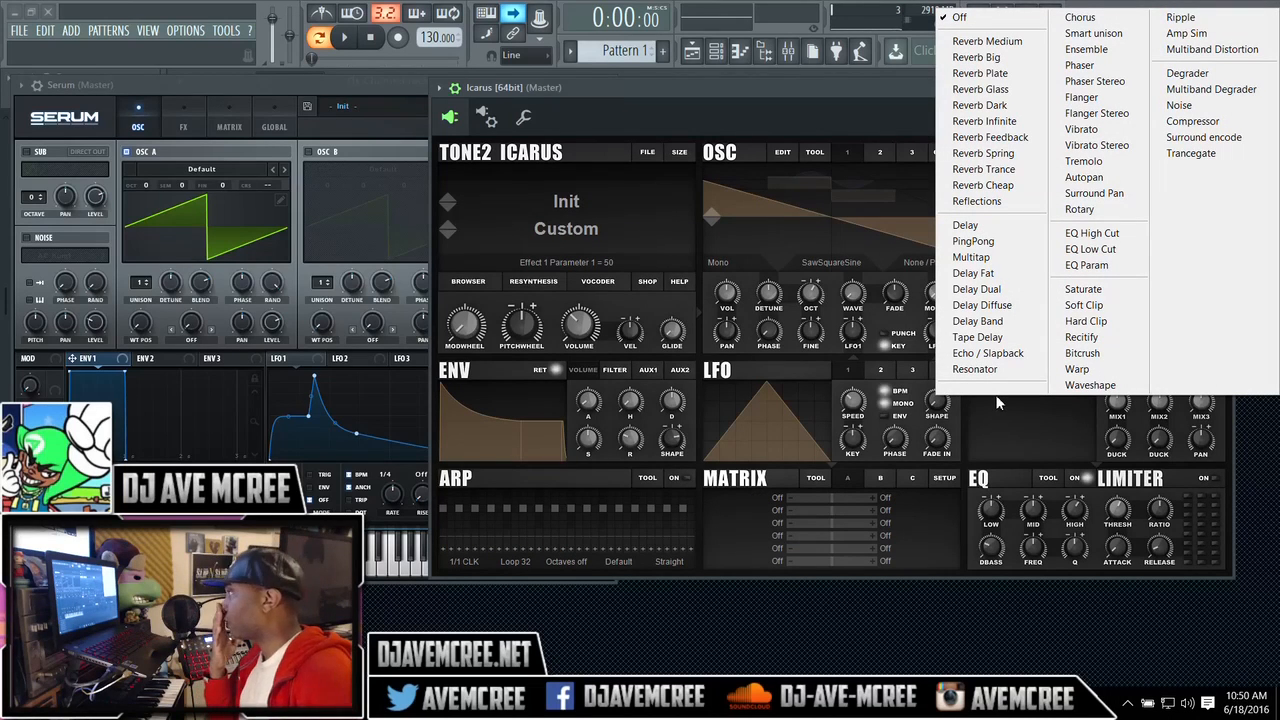
{"action": "left_click", "coordinate": [1003, 416]}
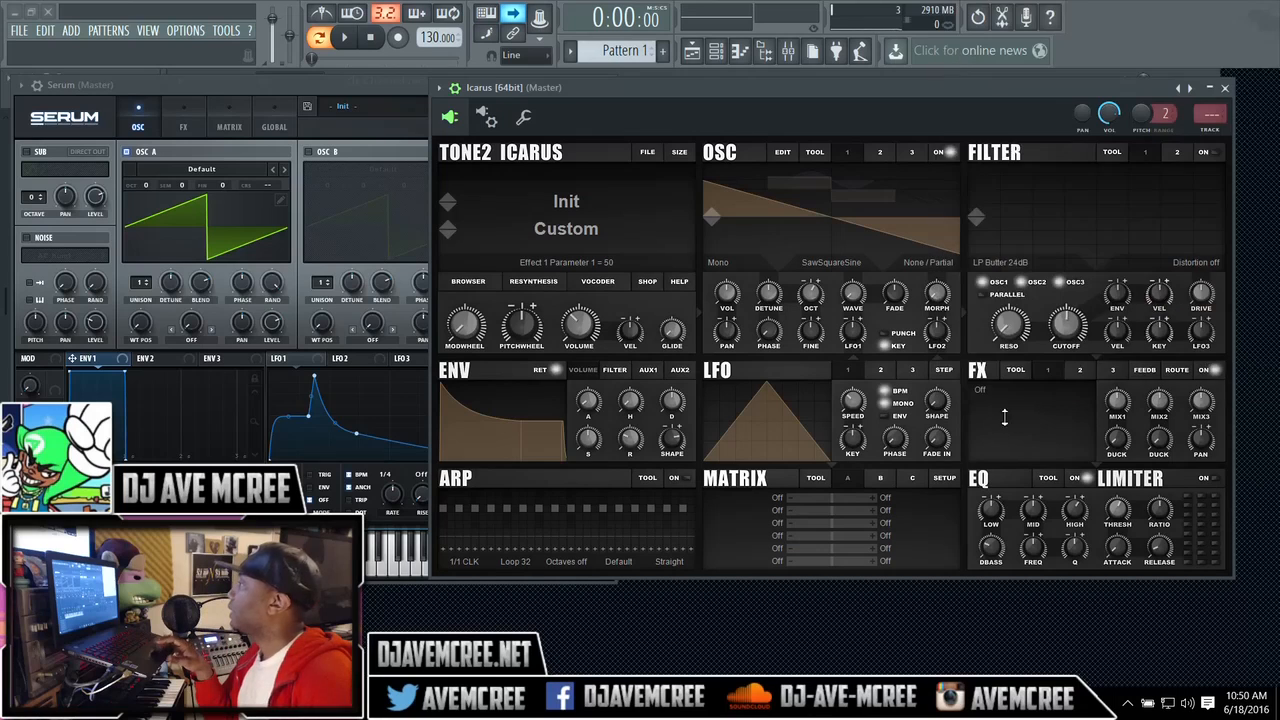
{"action": "left_click", "coordinate": [1014, 371]}
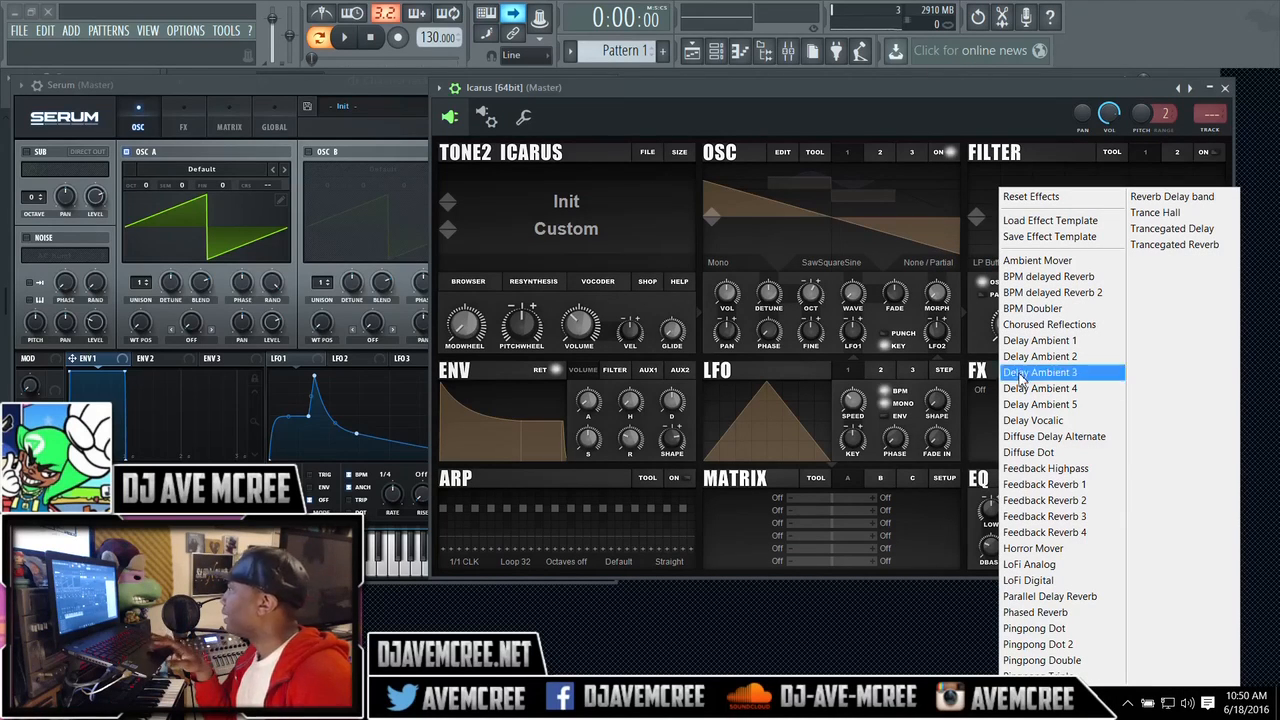
{"action": "left_click", "coordinate": [962, 434]}
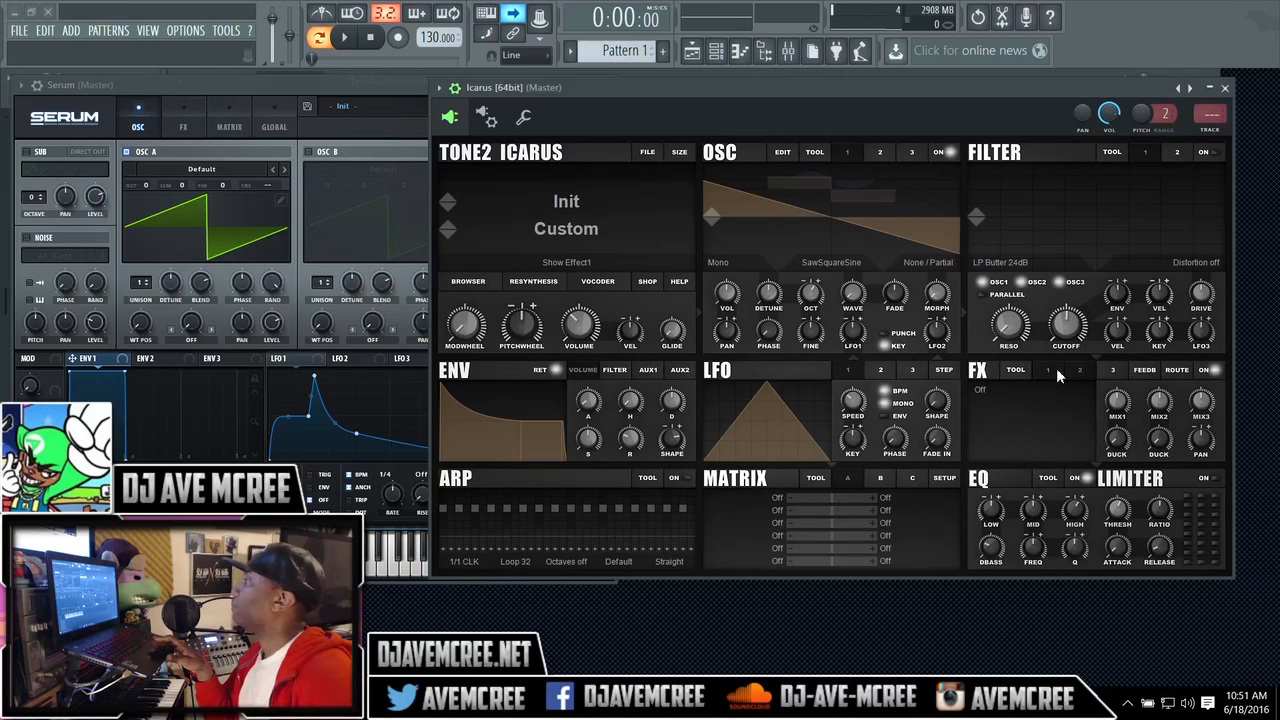
{"action": "left_click", "coordinate": [1180, 370]}
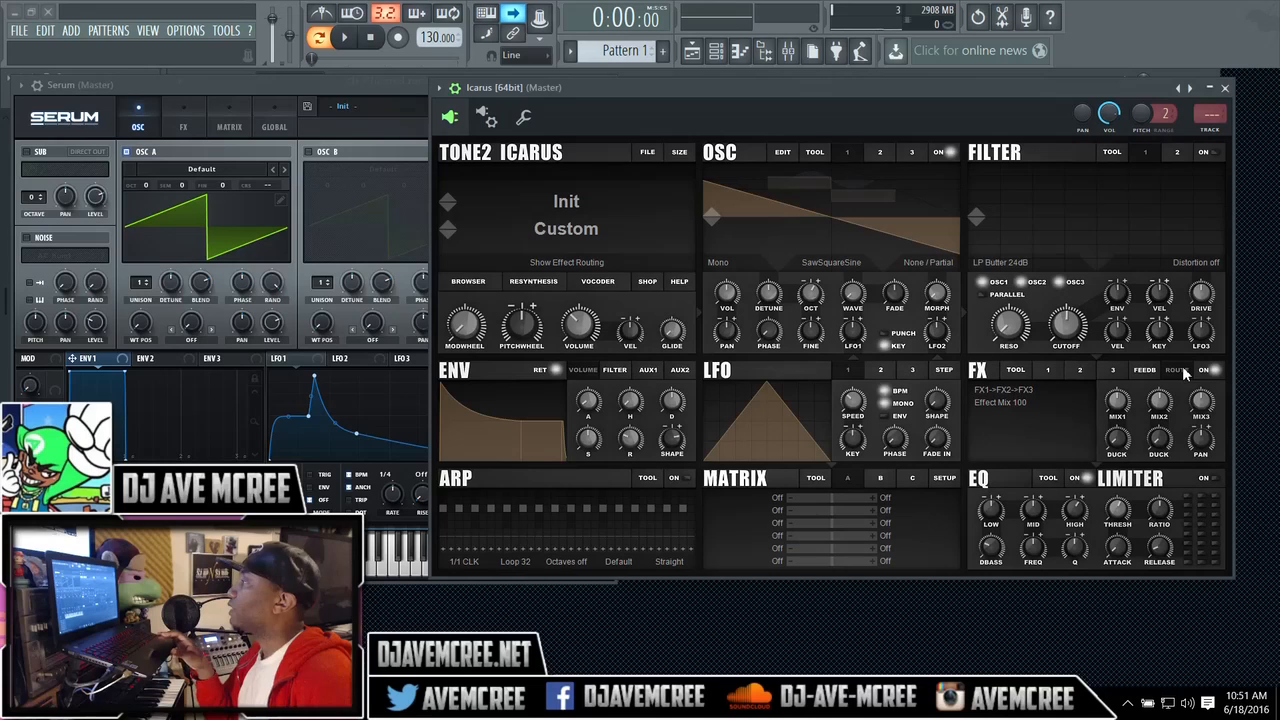
Enable Distortion and Phaser in Serum's effects rack, reorder them so the Phaser comes first, and return to the oscillator page.
{"action": "left_click", "coordinate": [193, 119]}
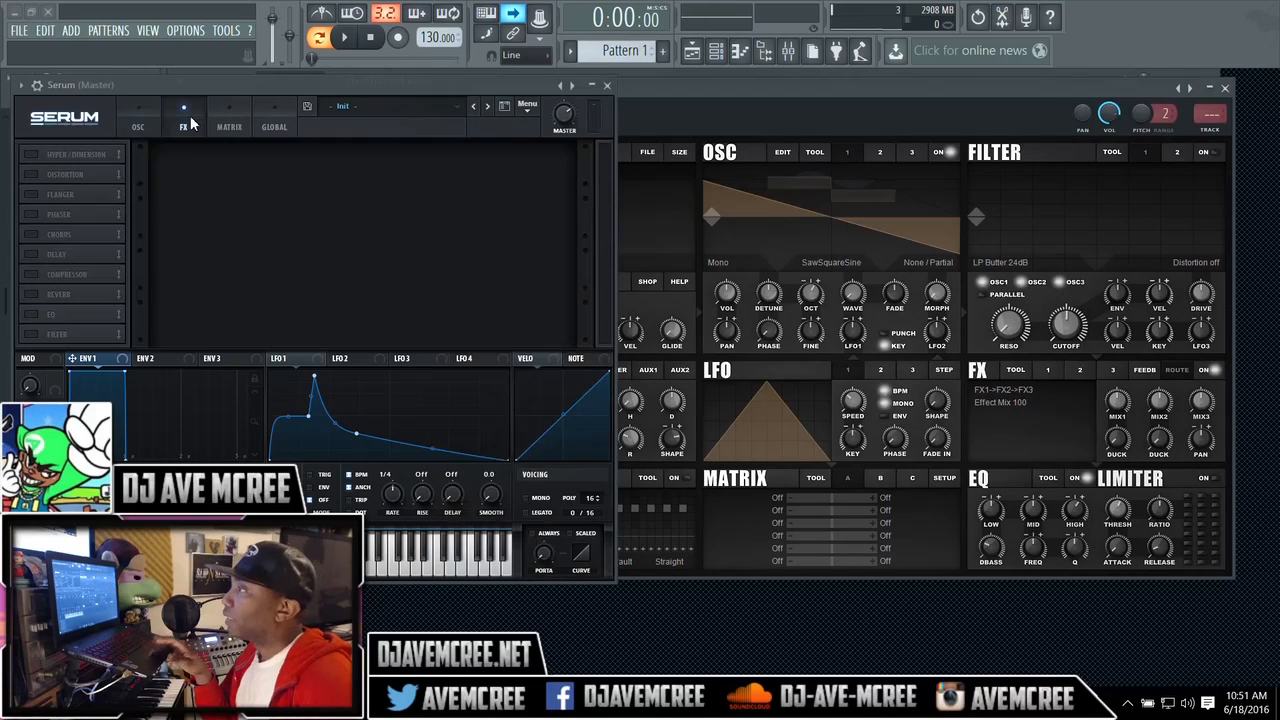
{"action": "left_click", "coordinate": [31, 174]}
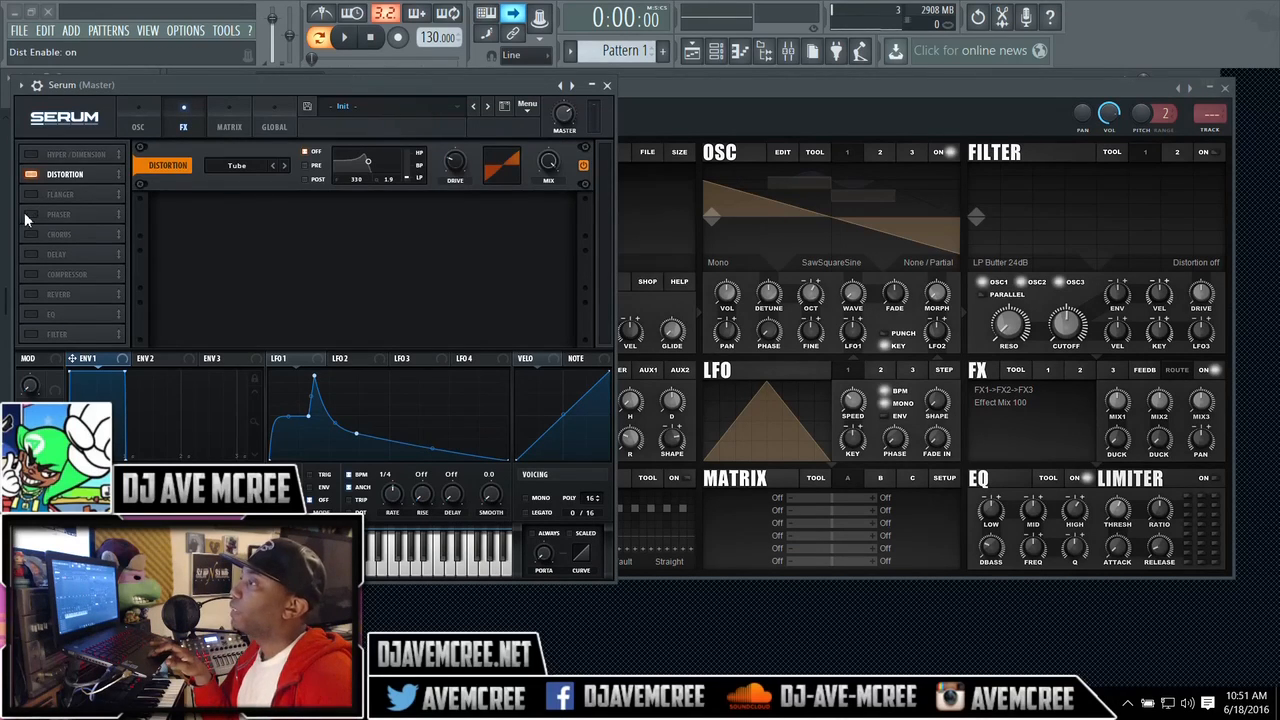
{"action": "left_click", "coordinate": [31, 214]}
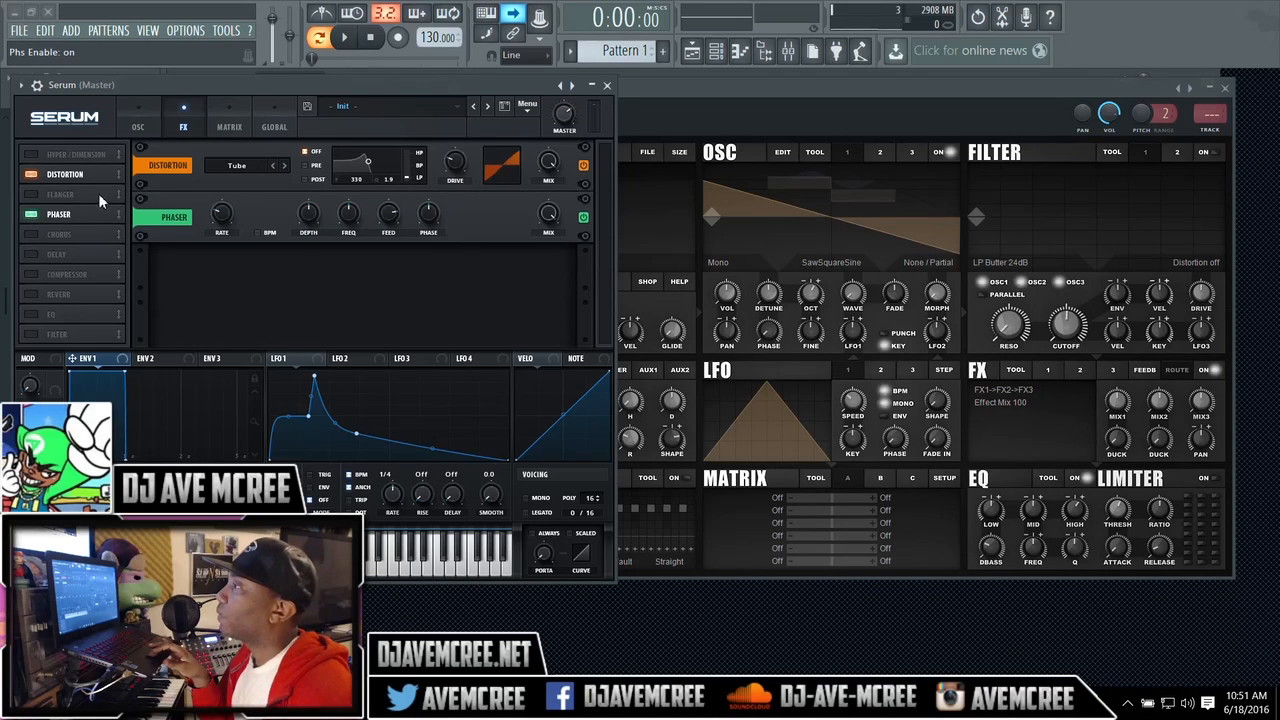
{"action": "left_click_drag", "start_coordinate": [106, 175], "coordinate": [100, 216]}
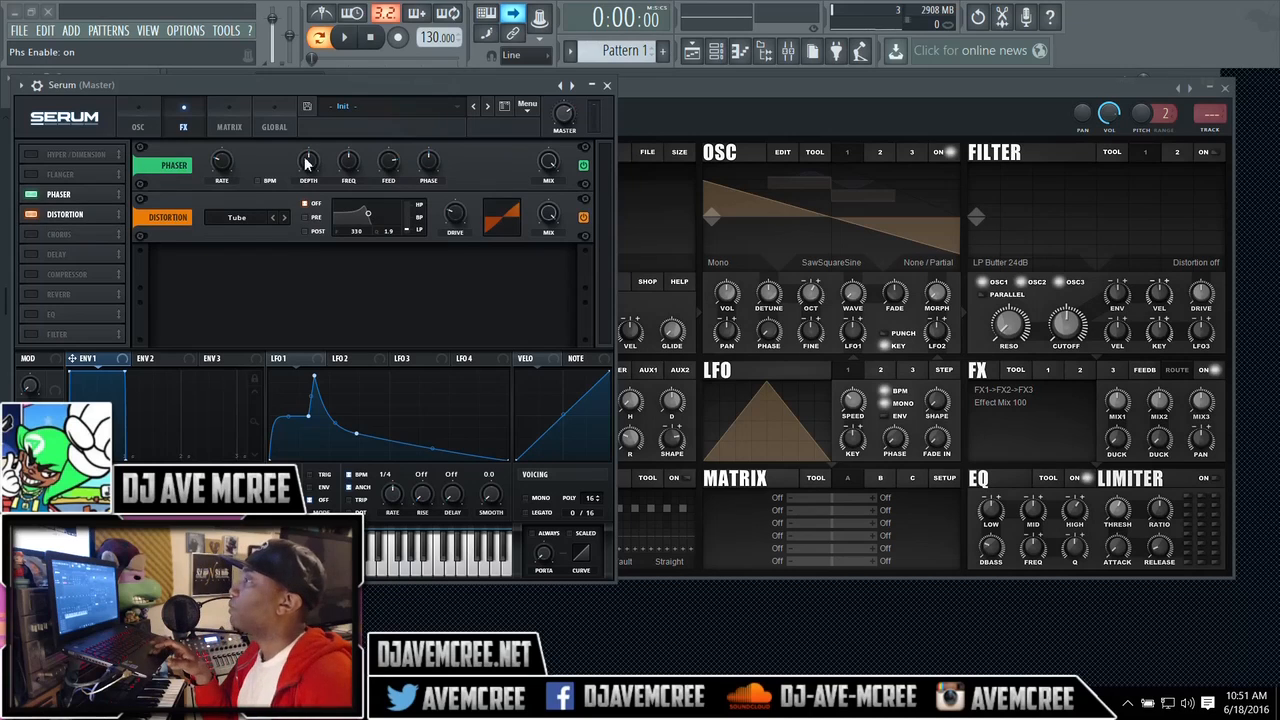
{"action": "left_click", "coordinate": [141, 122]}
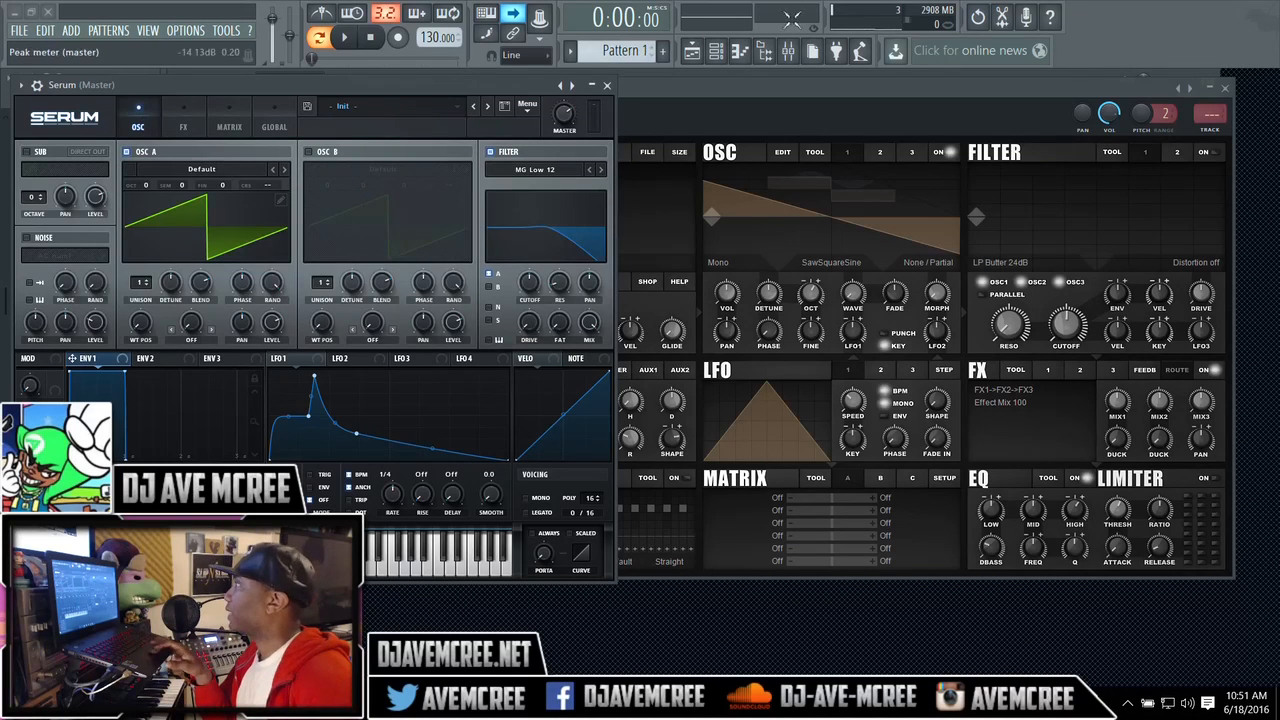
Open the wavetable editors of Serum's oscillator A and Icarus's oscillator 1 to compare their waveform editing tools.
{"action": "left_click", "coordinate": [828, 84]}
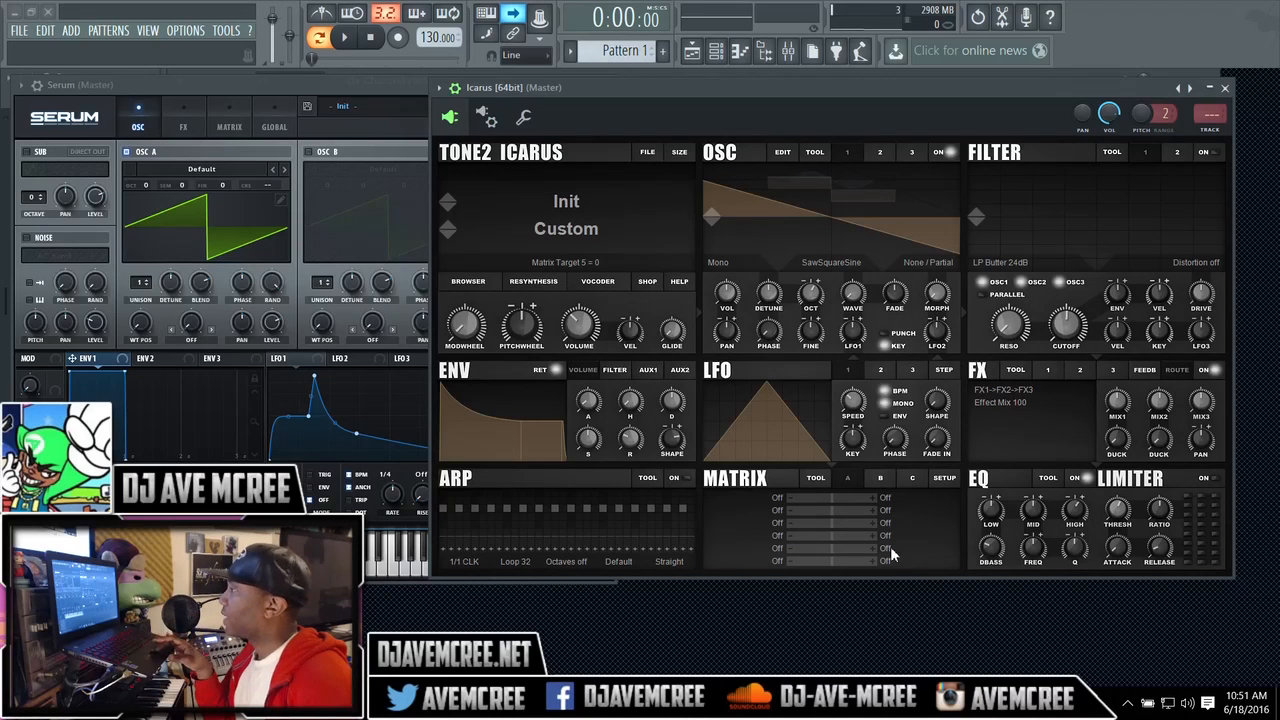
{"action": "left_click", "coordinate": [399, 85]}
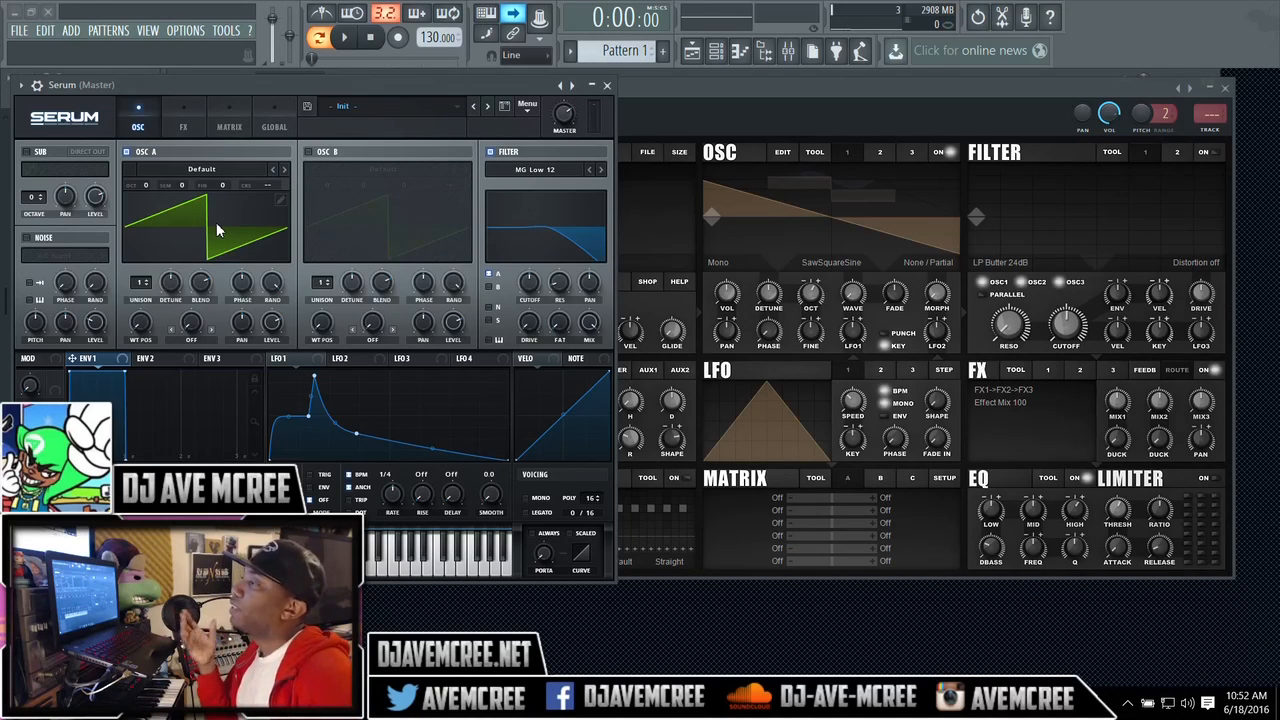
{"action": "left_click", "coordinate": [279, 200]}
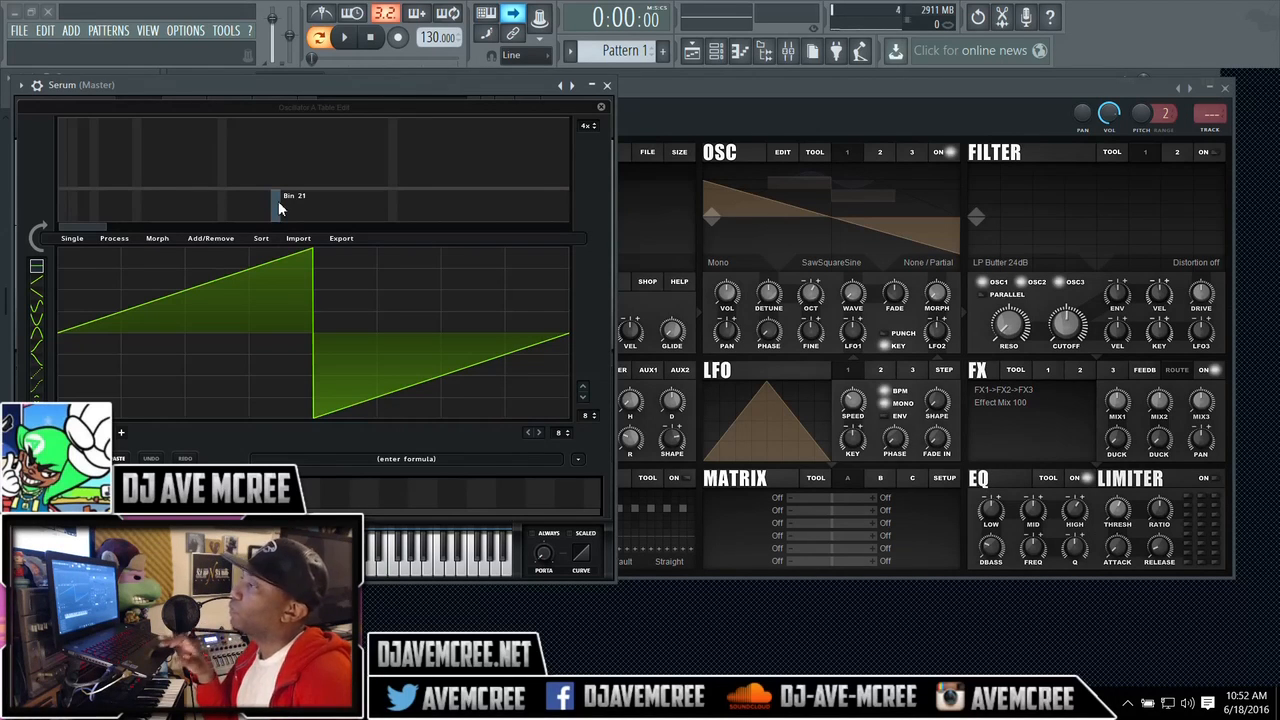
{"action": "left_click", "coordinate": [803, 96]}
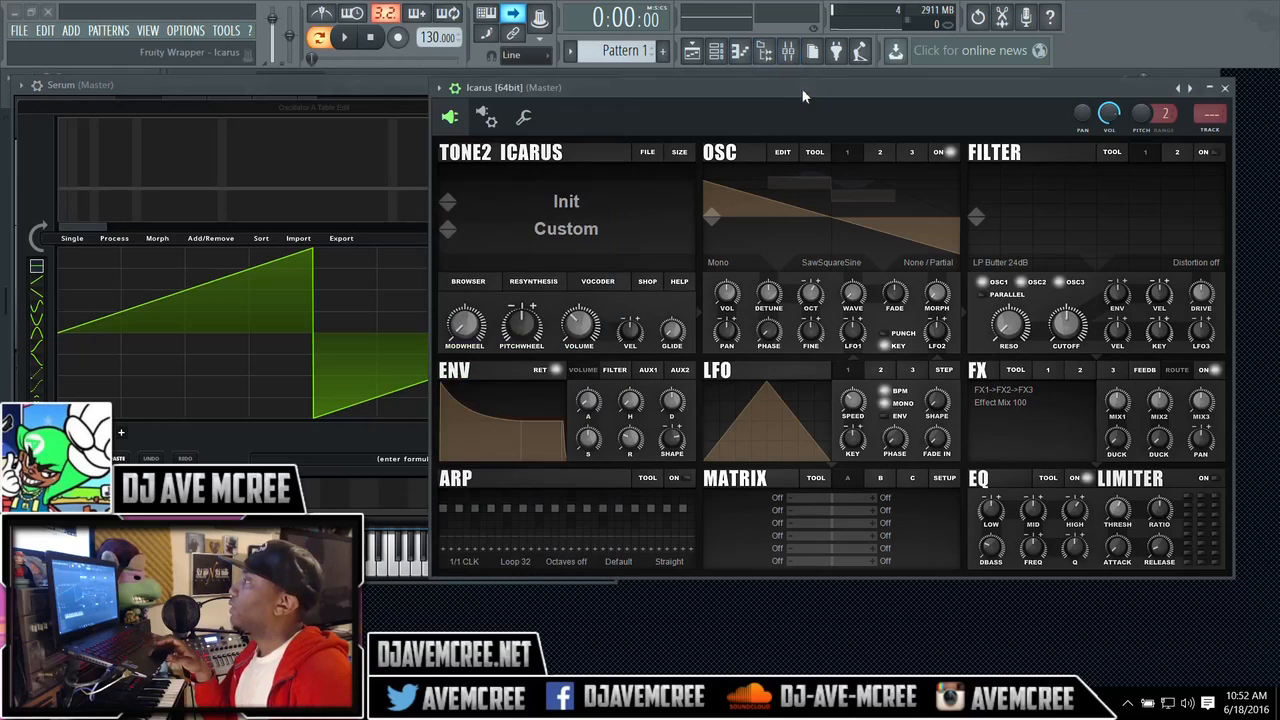
{"action": "left_click", "coordinate": [782, 152]}
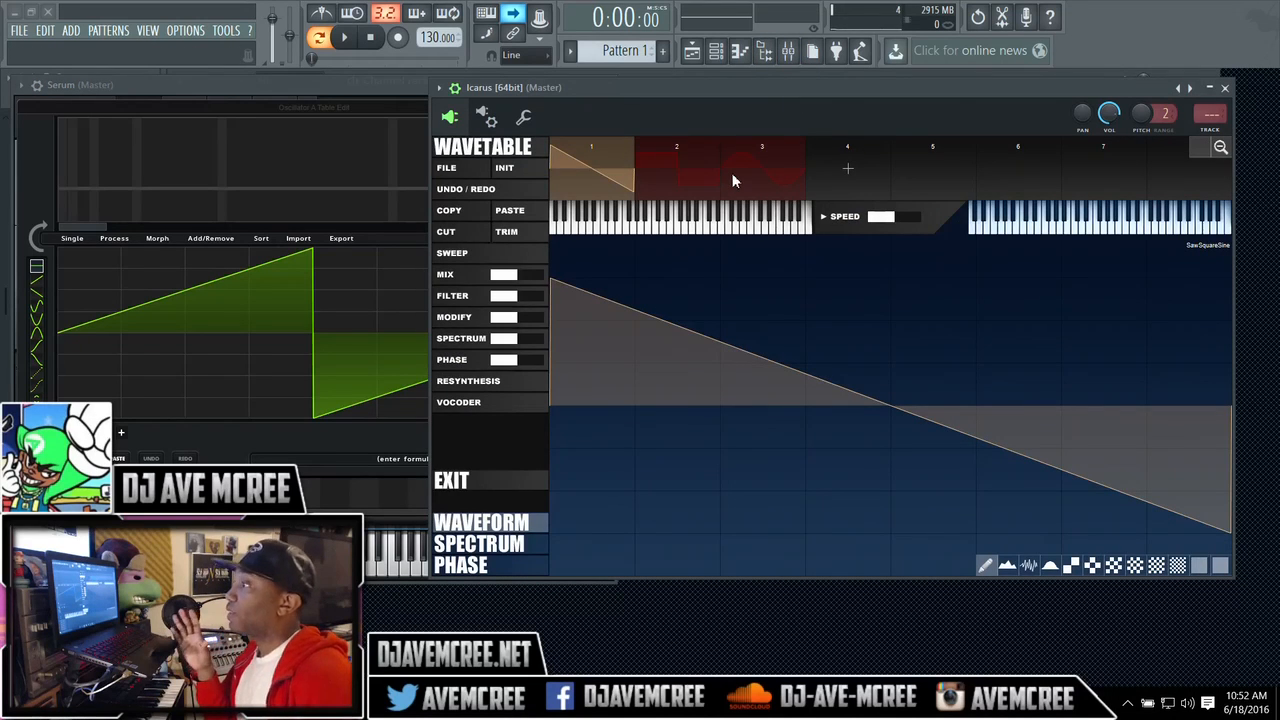
{"action": "left_click_drag", "start_coordinate": [677, 89], "coordinate": [638, 93]}
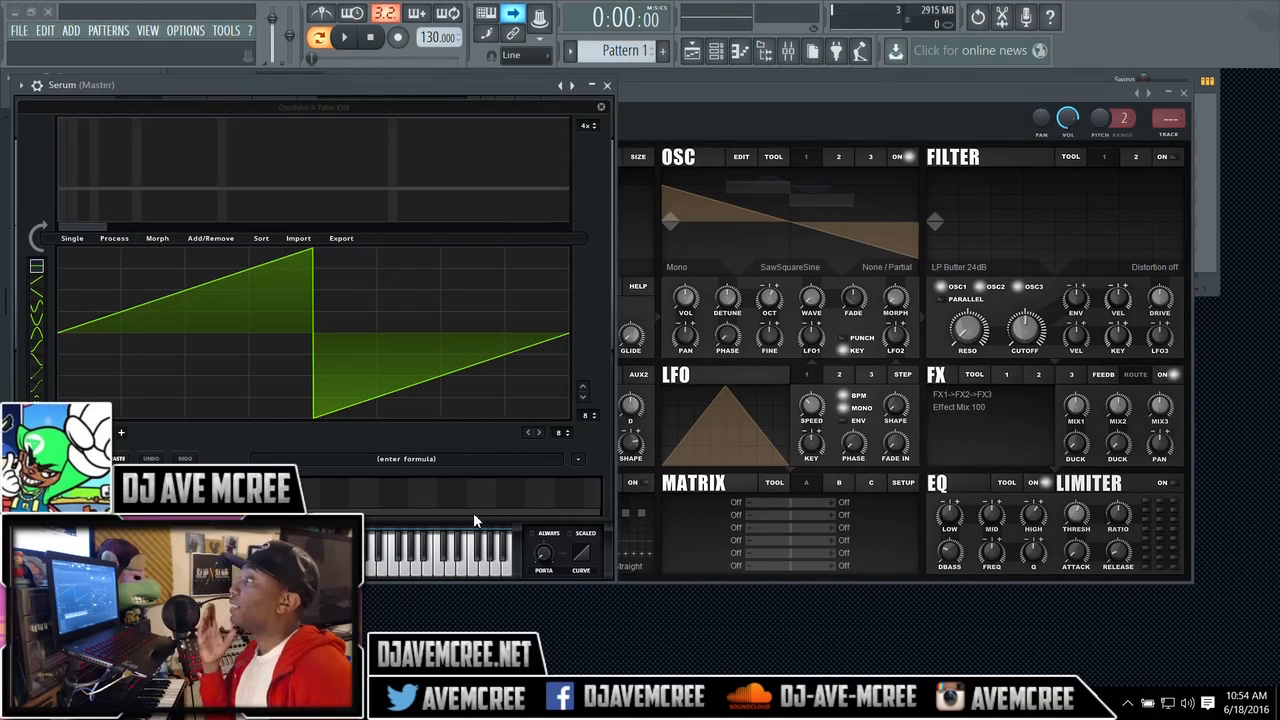
Close Serum's wavetable editor and load the 2020 Tekkno Chord MF patch from the Chord & Stacked category in Icarus.
{"action": "left_click", "coordinate": [601, 108]}
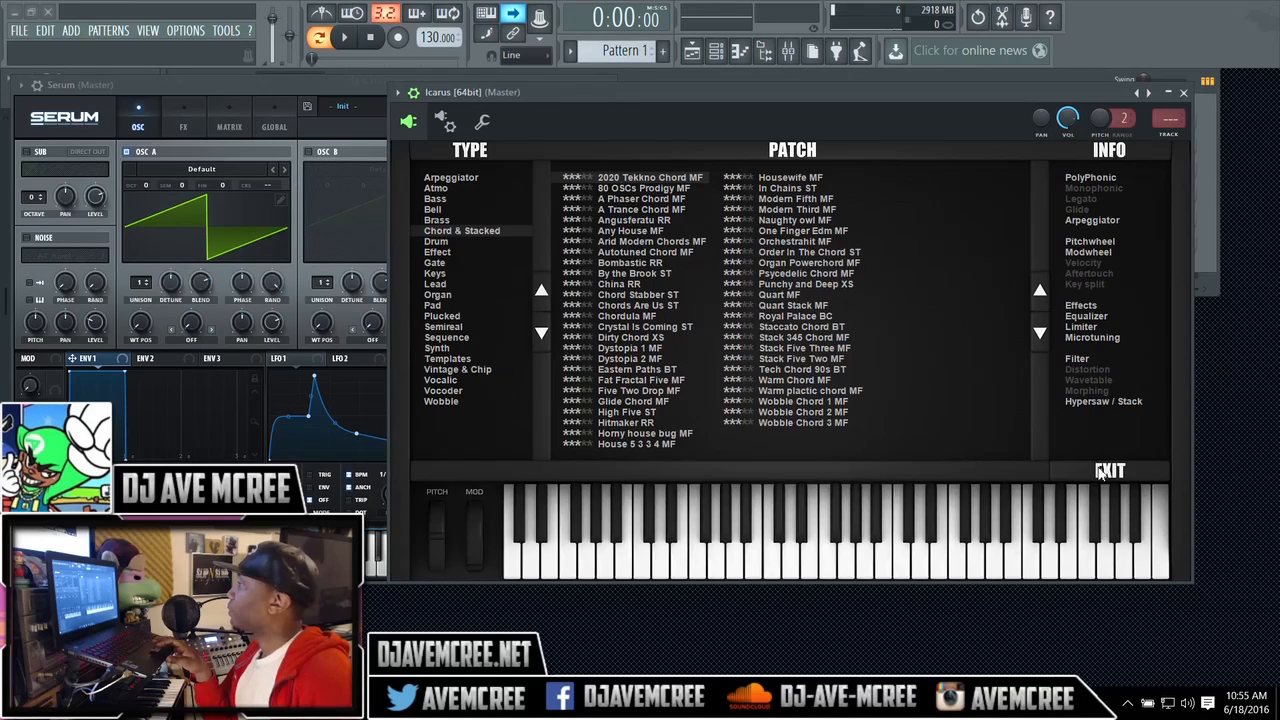
{"action": "left_click", "coordinate": [1099, 467]}
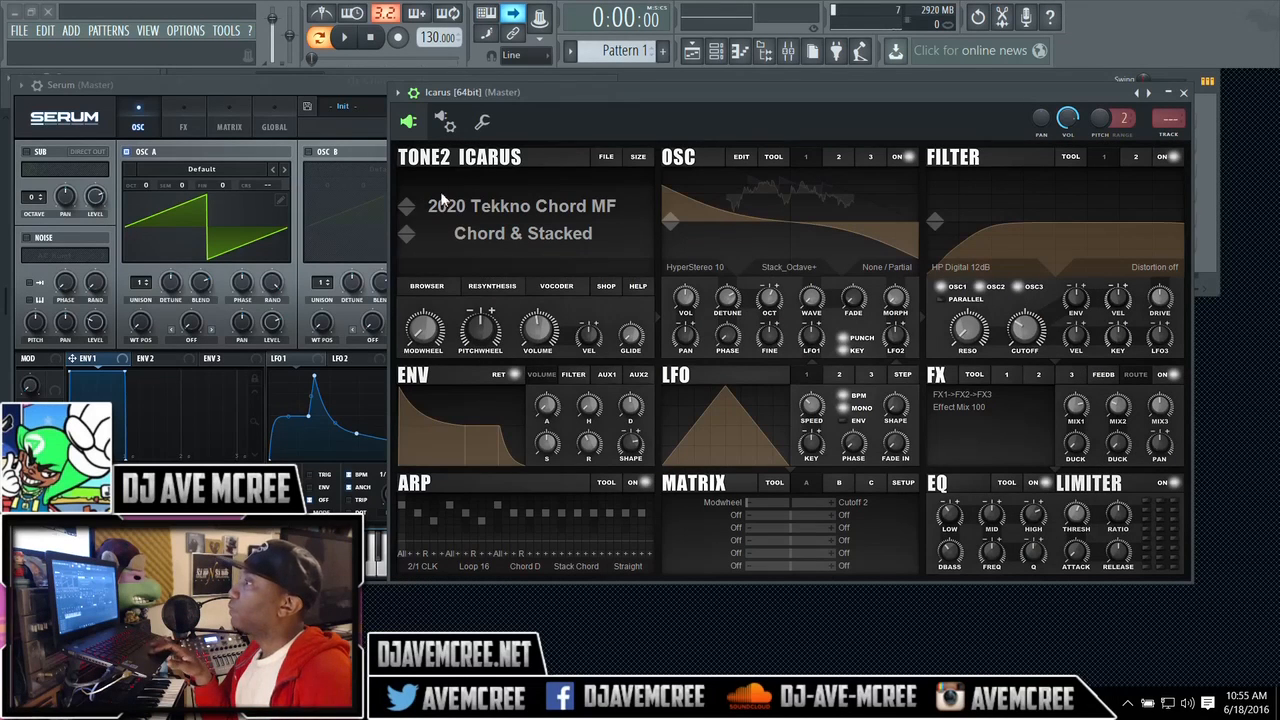
{"action": "left_click", "coordinate": [356, 84]}
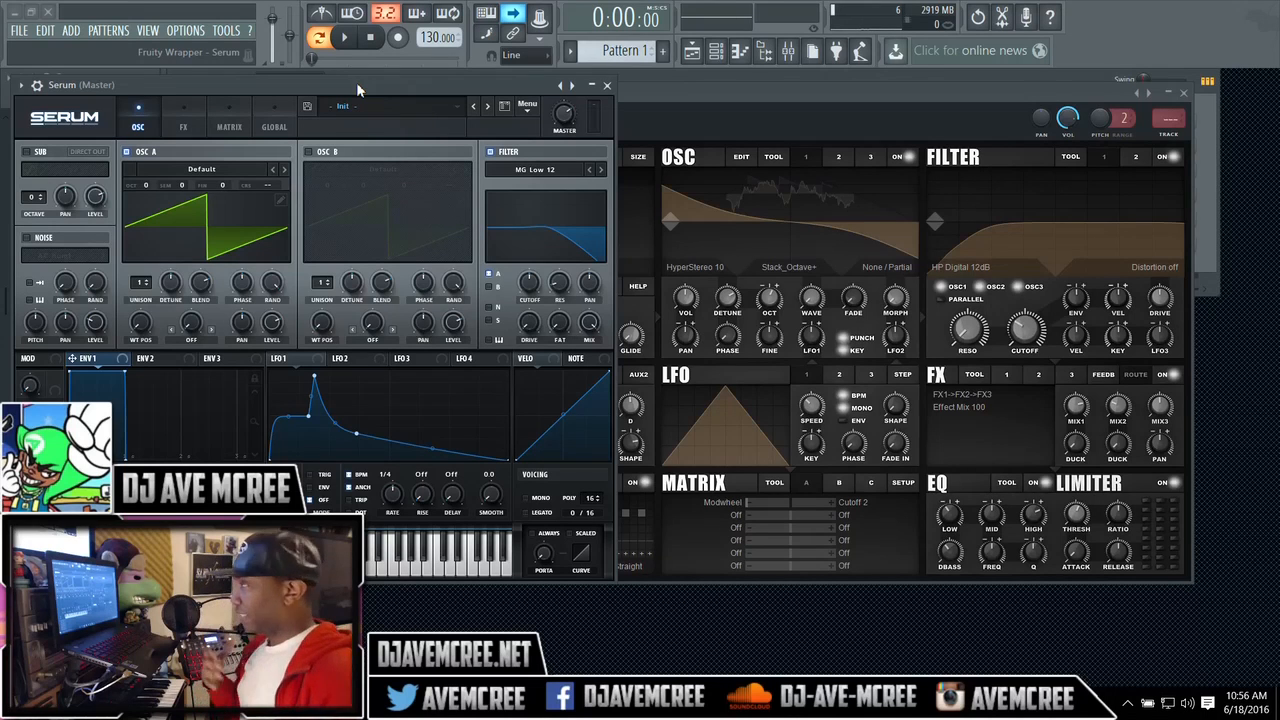
{"action": "left_click", "coordinate": [645, 90]}
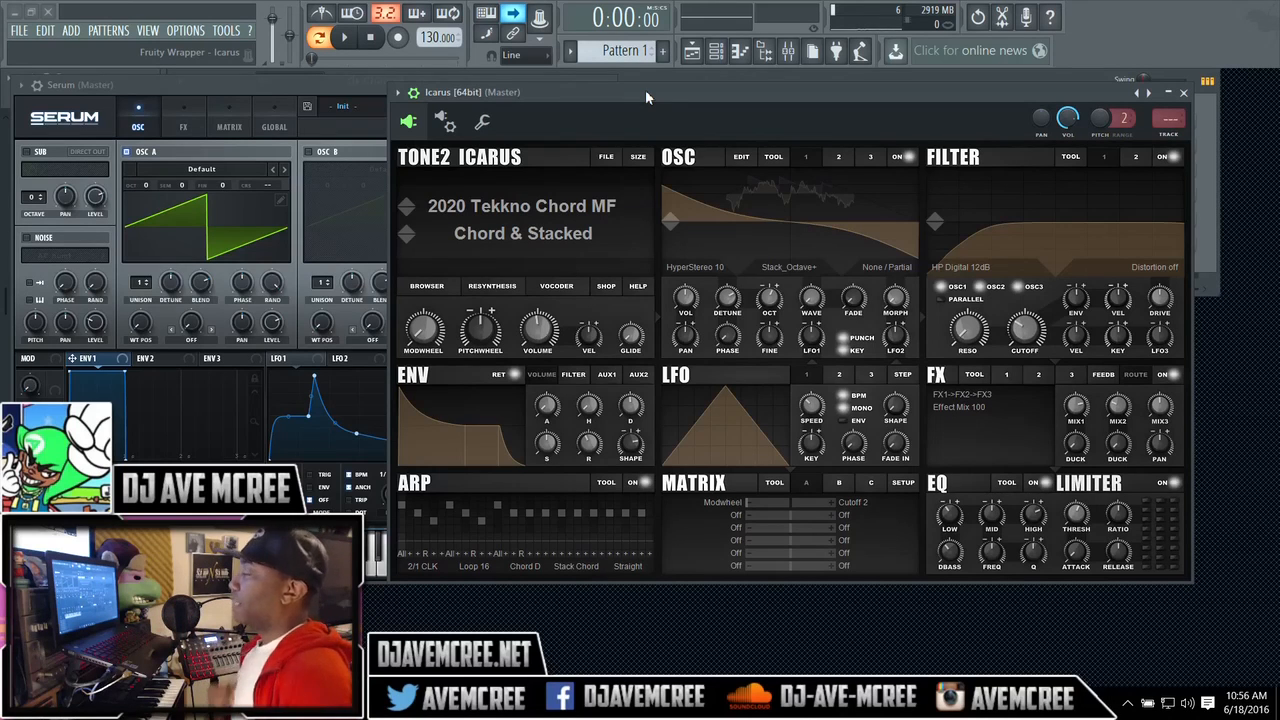
{"action": "left_click", "coordinate": [348, 84]}
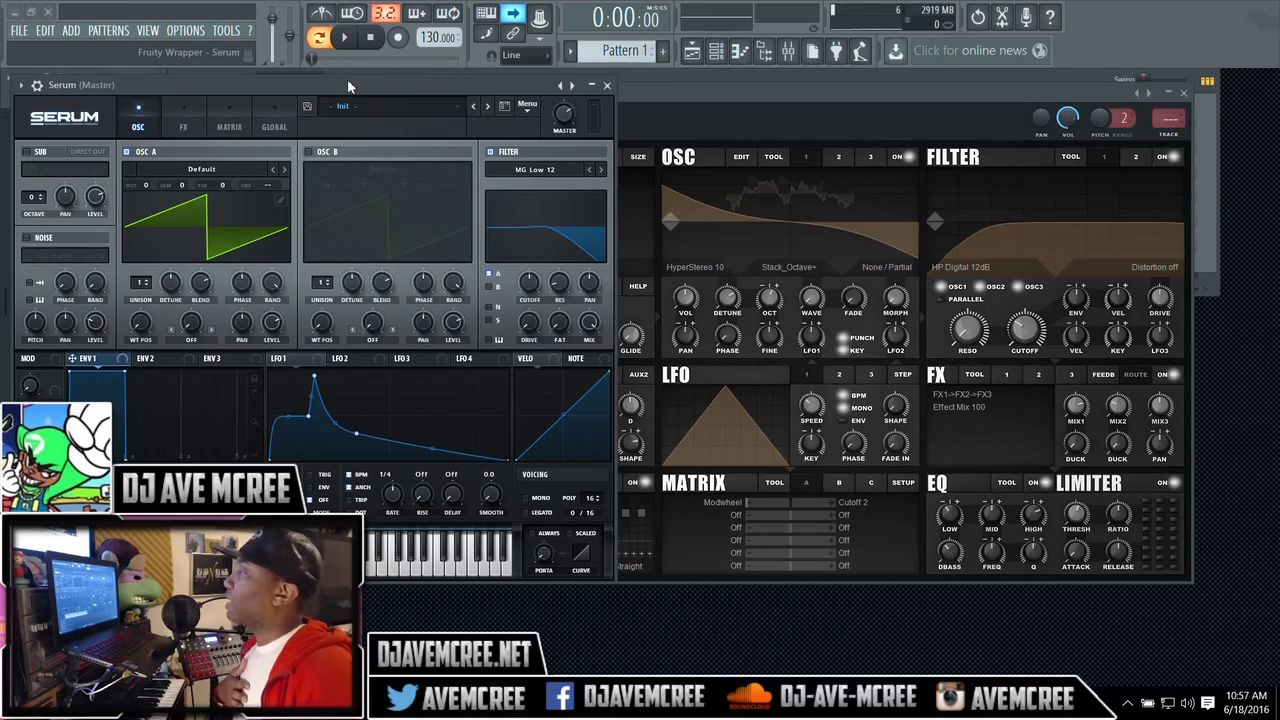
{"action": "left_click", "coordinate": [706, 101]}
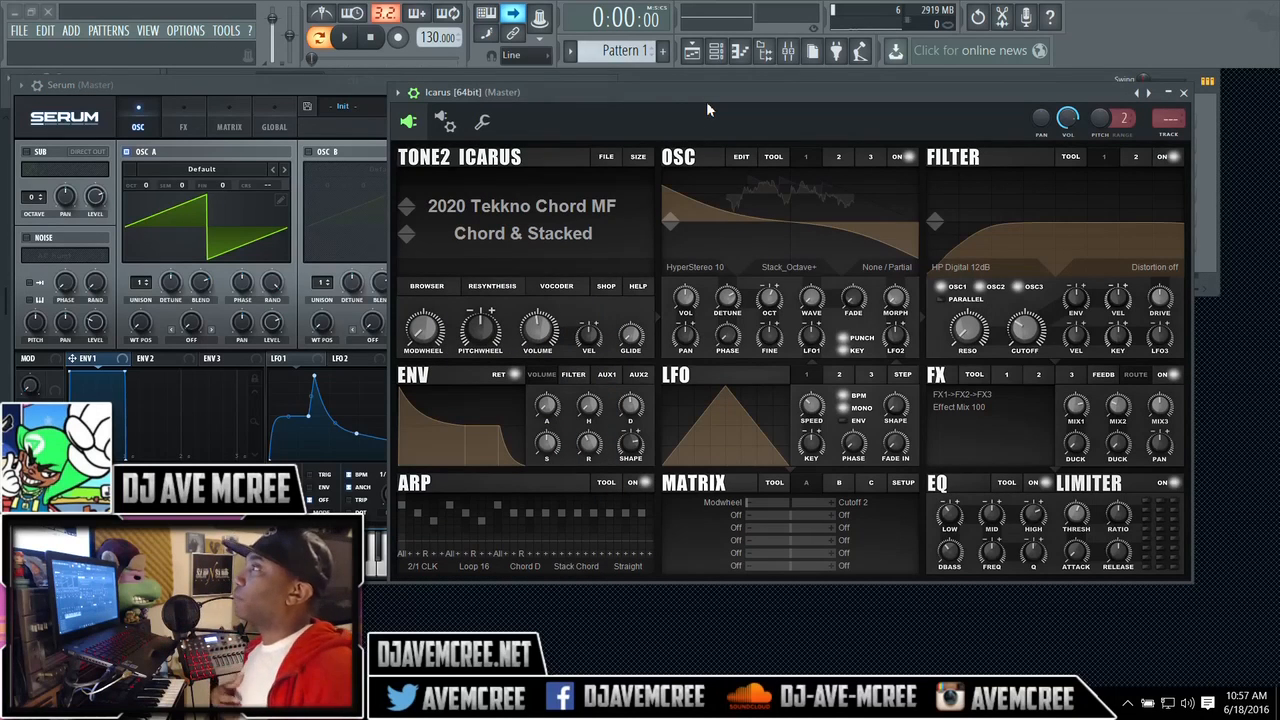